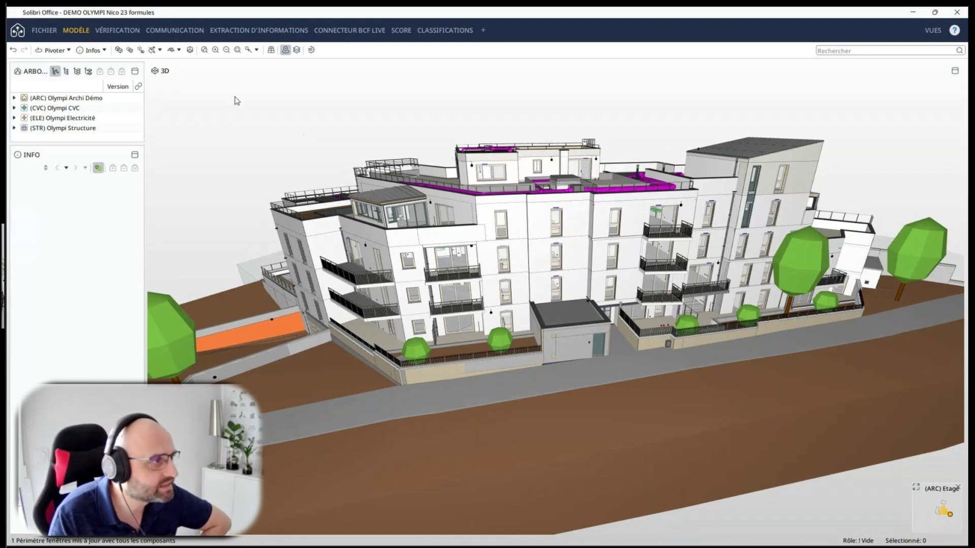
- Examine the existing "1 Périmètre fenêtres" extraction and the facade windows it covers in the 3D model
{"action": "left_click", "coordinate": [263, 31]}
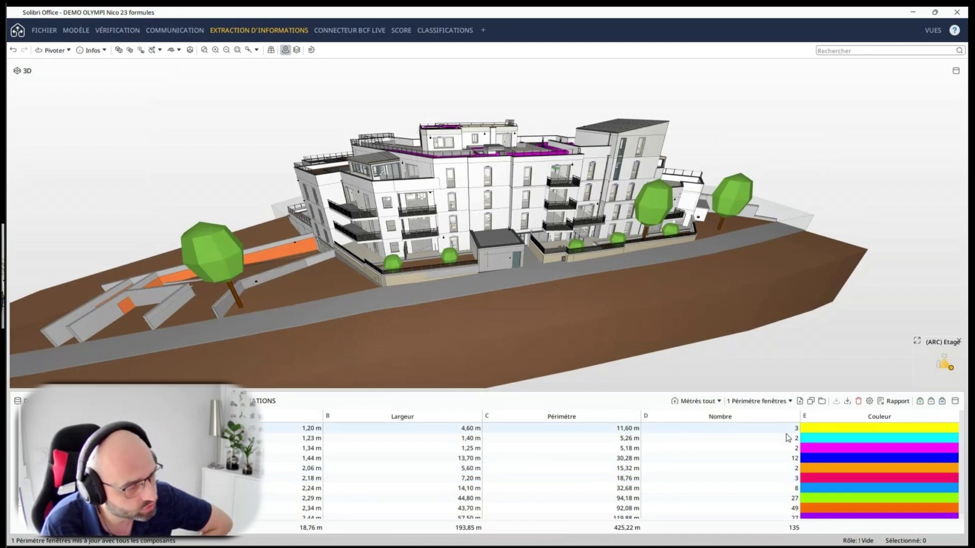
{"action": "left_click", "coordinate": [790, 401]}
{"action": "left_click", "coordinate": [790, 401]}
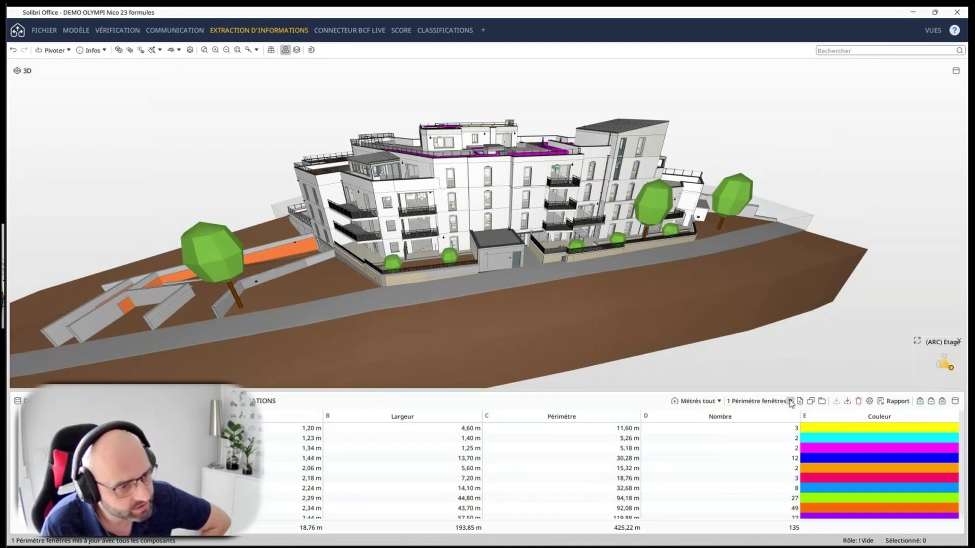
{"action": "left_click", "coordinate": [791, 401]}
{"action": "left_click", "coordinate": [632, 401]}
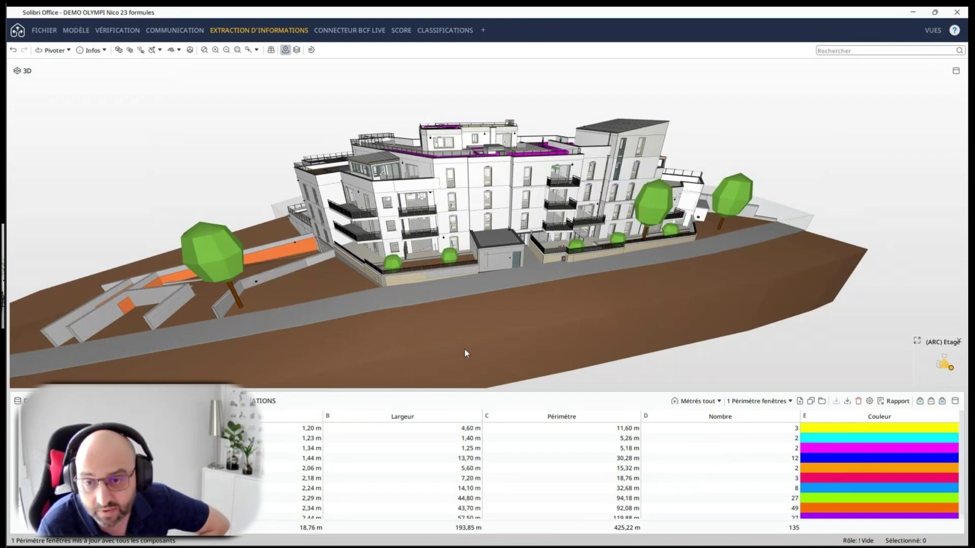
{"action": "scroll", "coordinate": [496, 181], "scroll_direction": "up", "scroll_amount": 3}
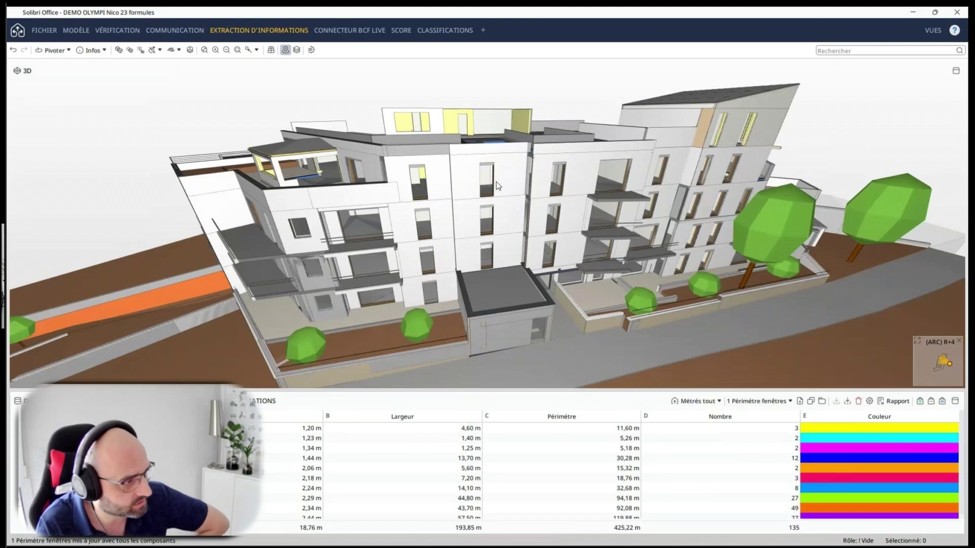
{"action": "scroll", "coordinate": [495, 182], "scroll_direction": "up", "scroll_amount": 5}
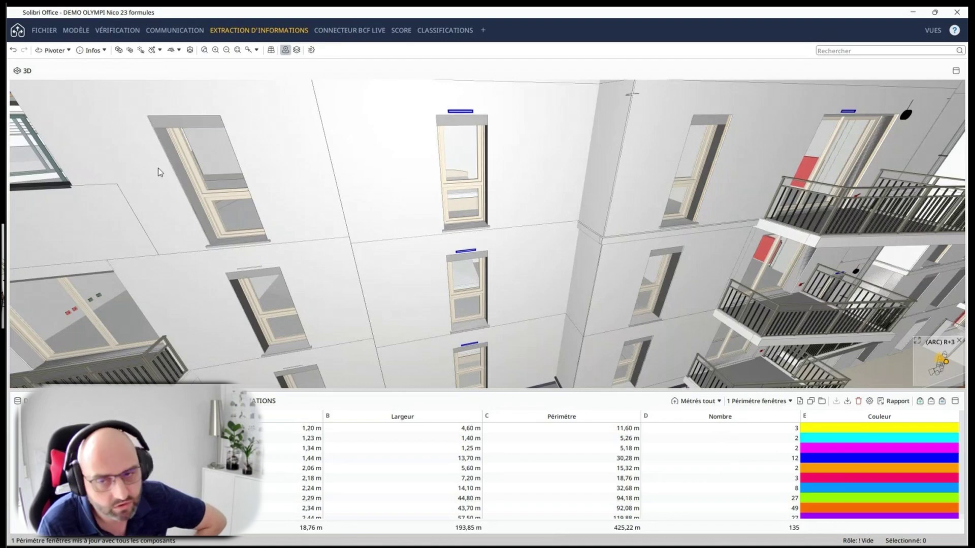
{"action": "mouse_move", "coordinate": [159, 172]}
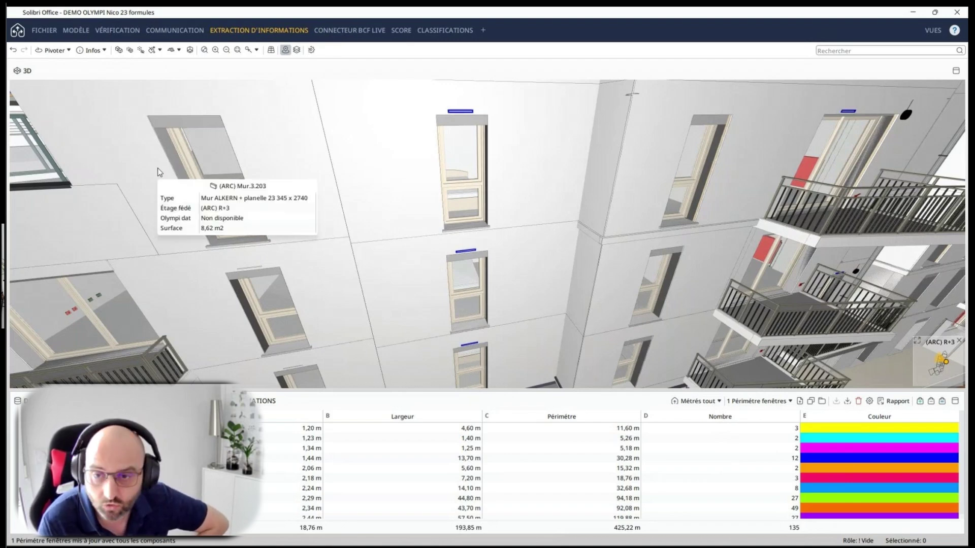
- Select the R+3 facade window above the entrance block in the model layout and show its quantities in a widened info view
{"action": "left_click", "coordinate": [79, 33]}
{"action": "scroll", "coordinate": [519, 349], "scroll_direction": "down", "scroll_amount": 5}
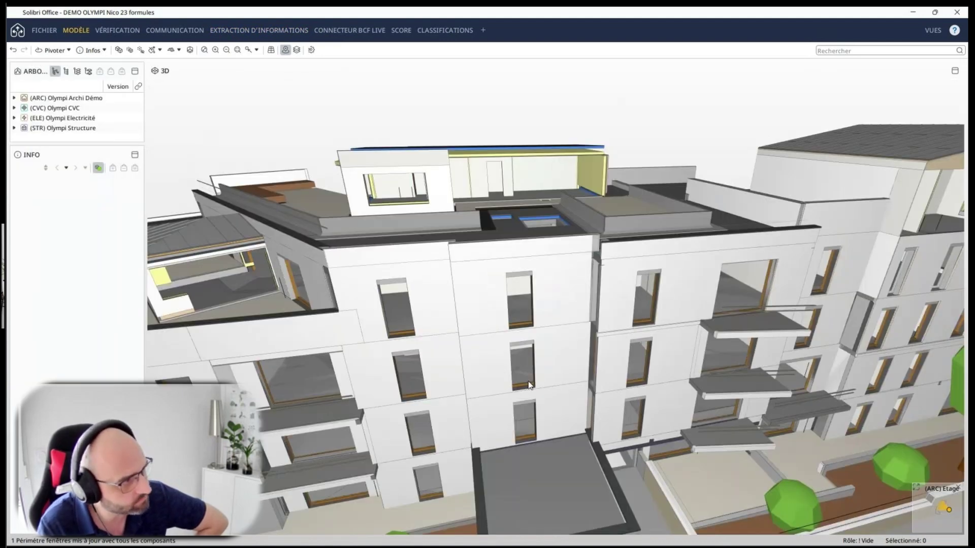
{"action": "left_click_drag", "start_coordinate": [529, 385], "coordinate": [542, 343]}
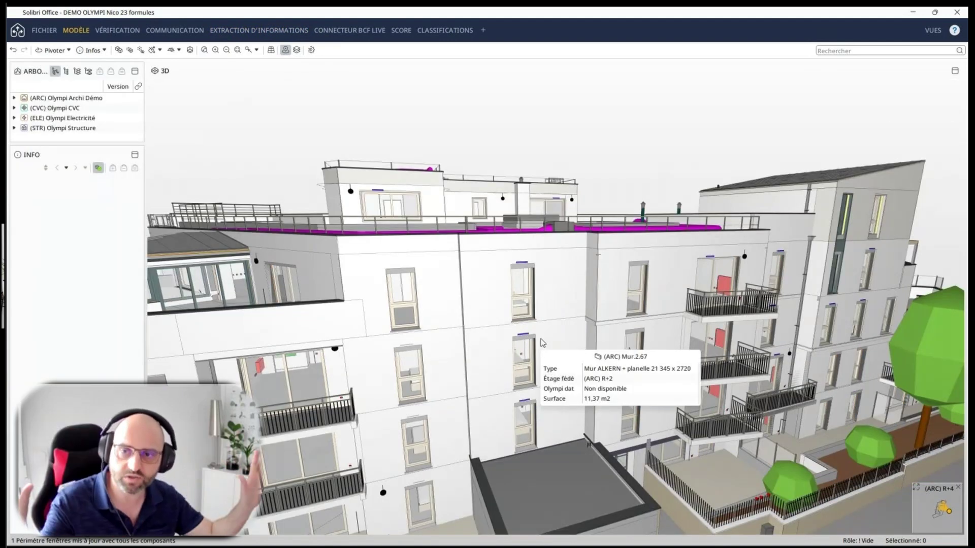
{"action": "left_click", "coordinate": [524, 298]}
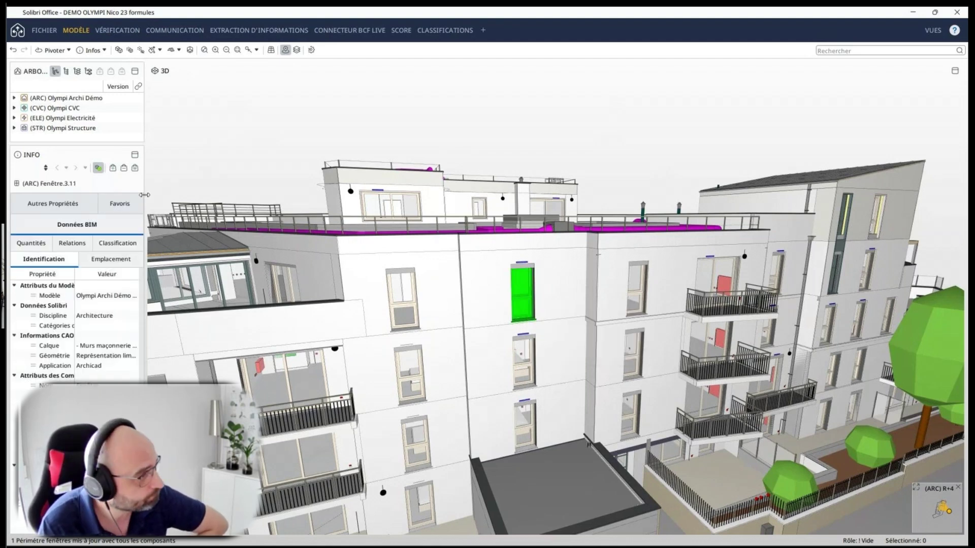
{"action": "left_click_drag", "start_coordinate": [144, 195], "coordinate": [228, 205]}
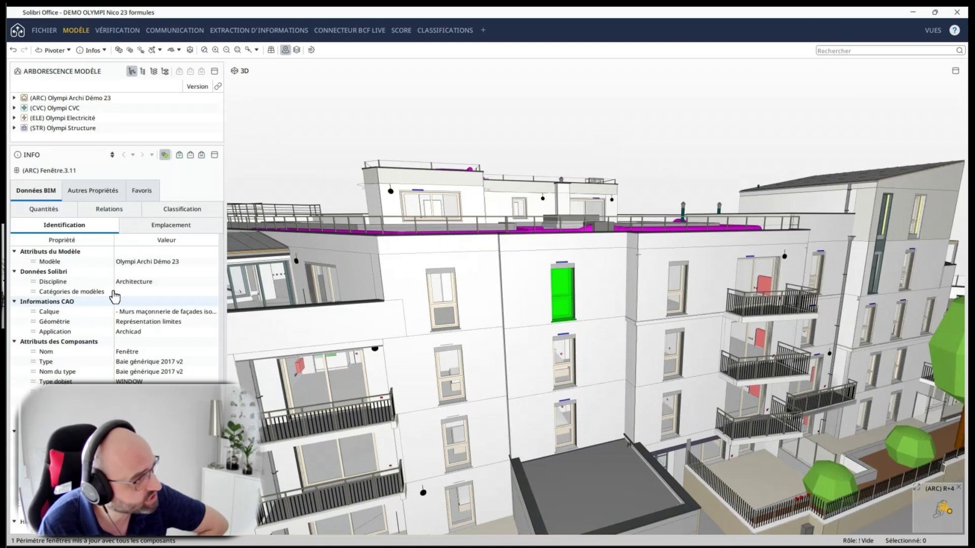
{"action": "left_click_drag", "start_coordinate": [224, 193], "coordinate": [305, 203]}
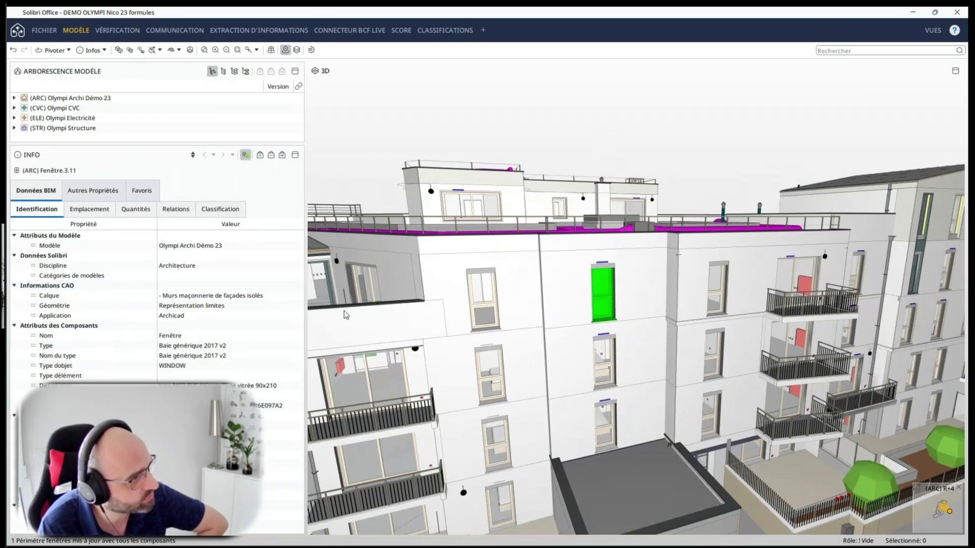
{"action": "left_click", "coordinate": [144, 213]}
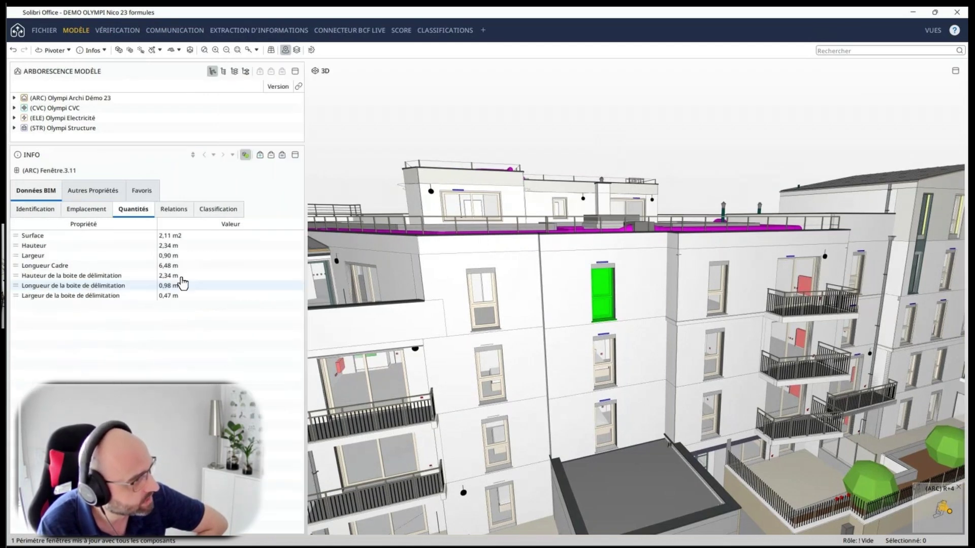
- Create a new information extraction from the selected window's Hauteur and Largeur quantities and move its table away from the 3D windows
{"action": "left_click", "coordinate": [47, 246]}
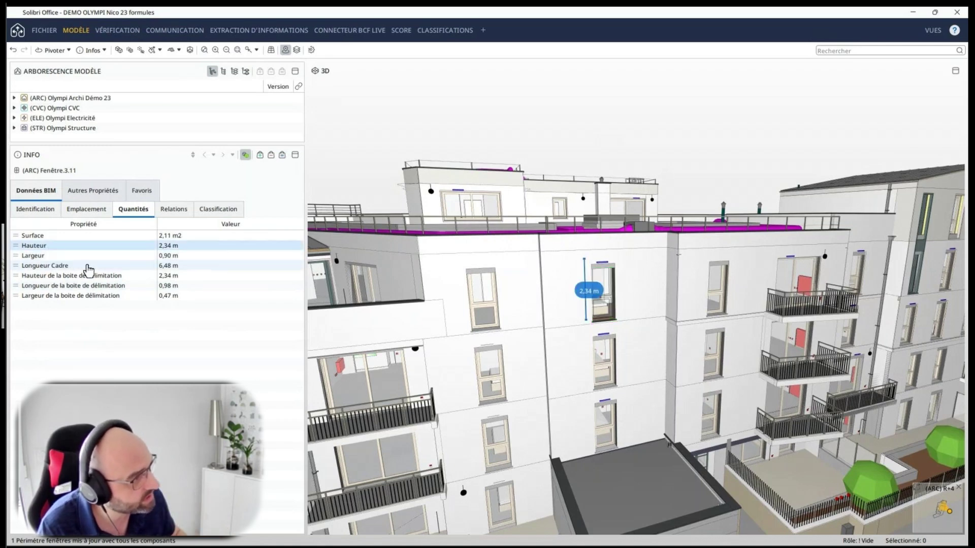
{"action": "left_click", "coordinate": [43, 257], "text": "ctrl"}
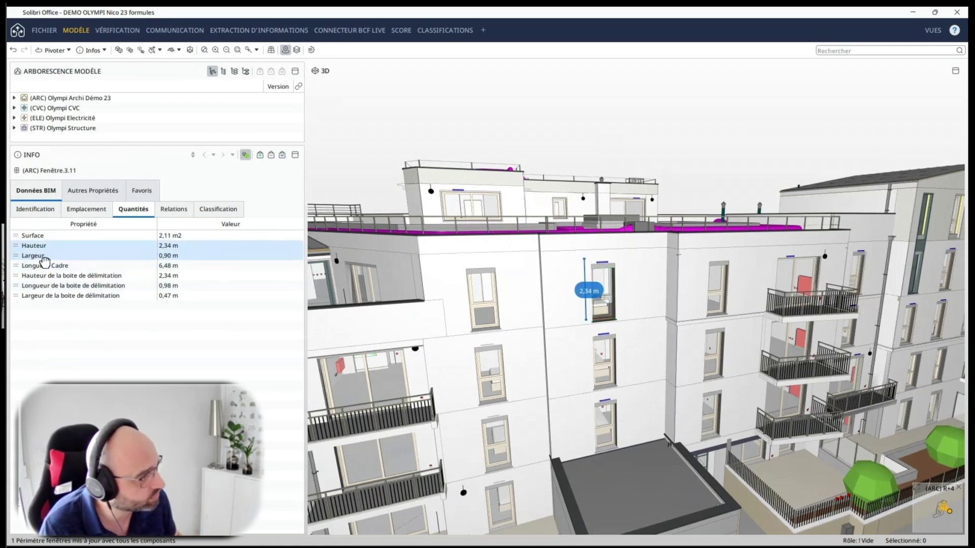
{"action": "scroll", "coordinate": [574, 379], "scroll_direction": "up", "scroll_amount": 3}
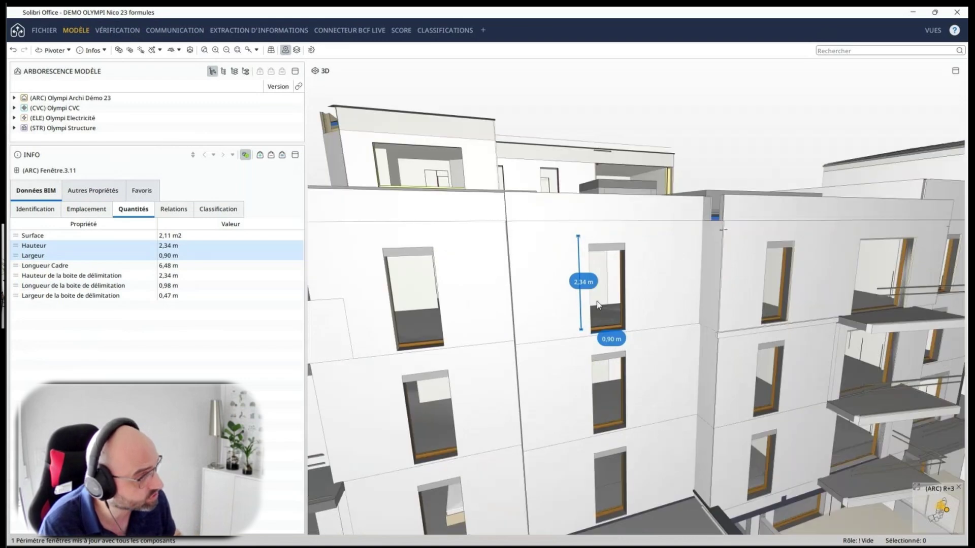
{"action": "scroll", "coordinate": [596, 301], "scroll_direction": "up", "scroll_amount": 2}
{"action": "mouse_move", "coordinate": [680, 286]}
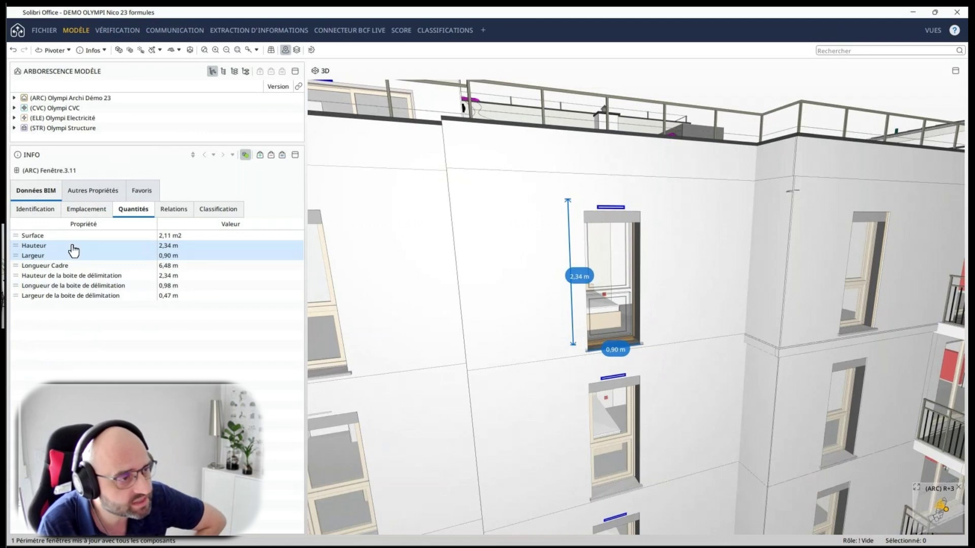
{"action": "right_click", "coordinate": [101, 249]}
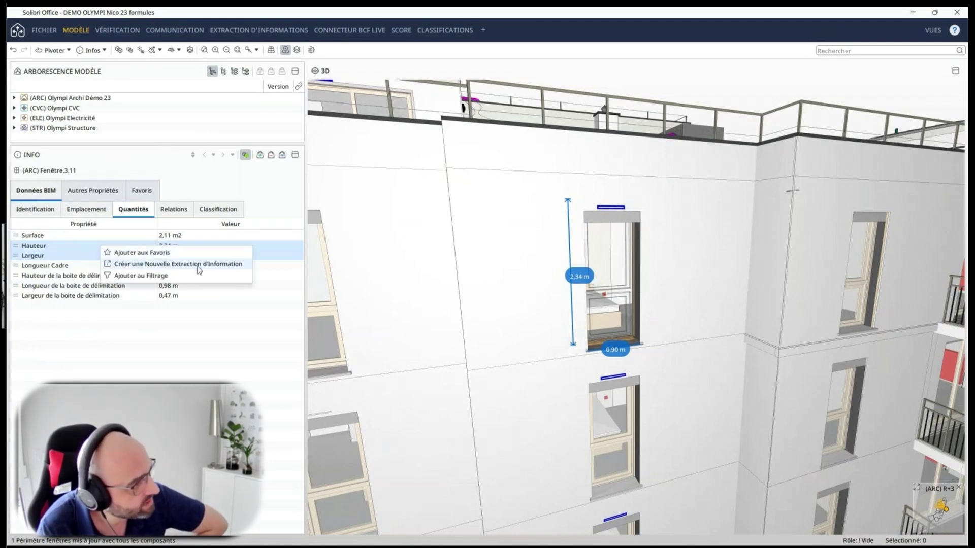
{"action": "left_click", "coordinate": [238, 264]}
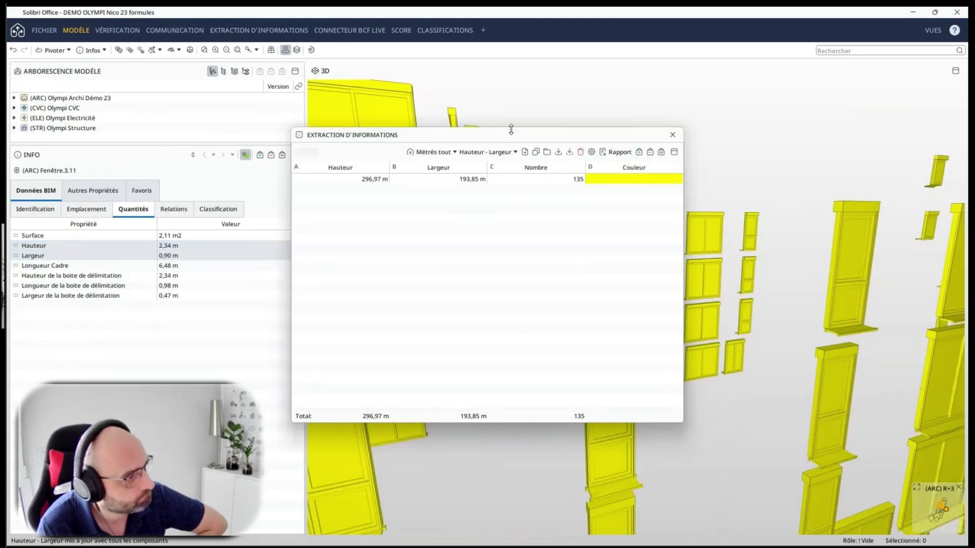
{"action": "left_click_drag", "start_coordinate": [510, 129], "coordinate": [772, 109]}
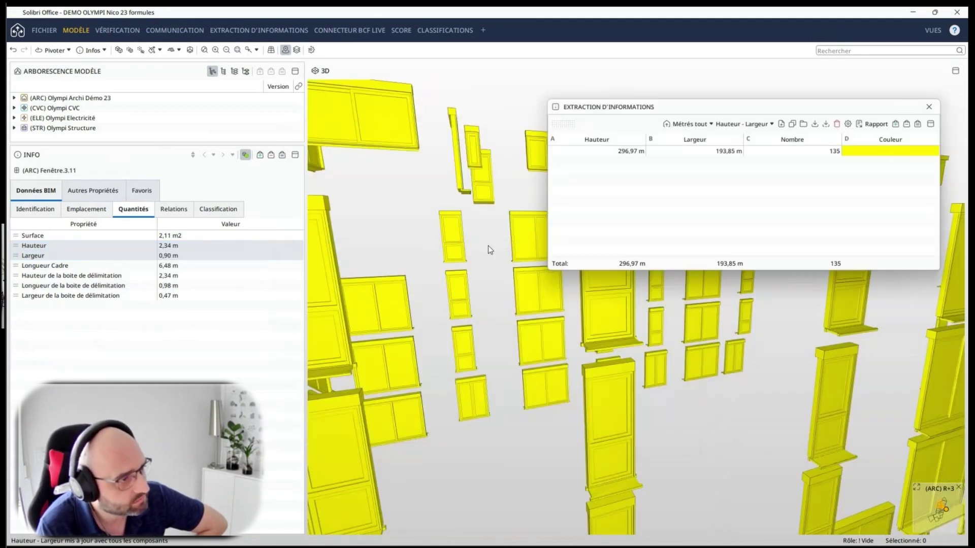
{"action": "scroll", "coordinate": [453, 238], "scroll_direction": "down", "scroll_amount": 4}
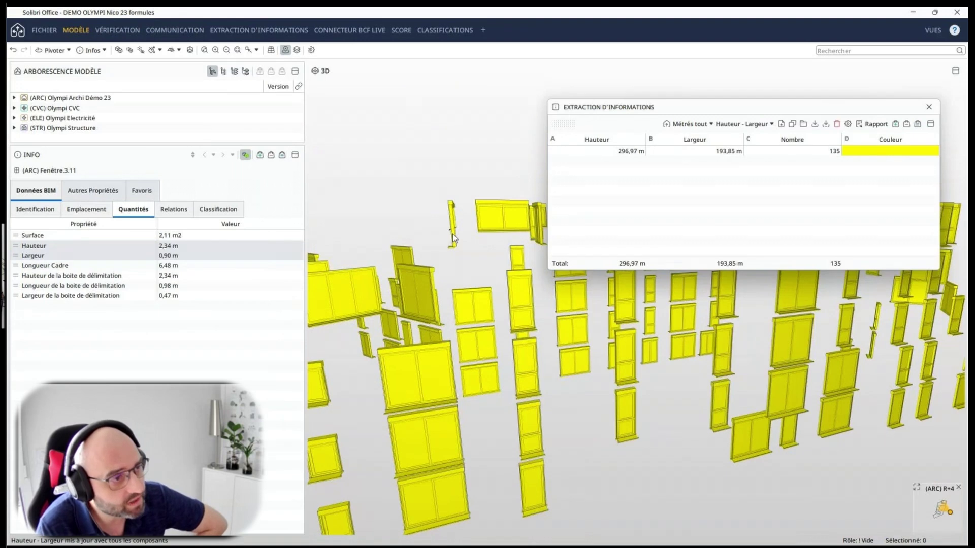
{"action": "middle_click_drag", "start_coordinate": [436, 236], "coordinate": [427, 232]}
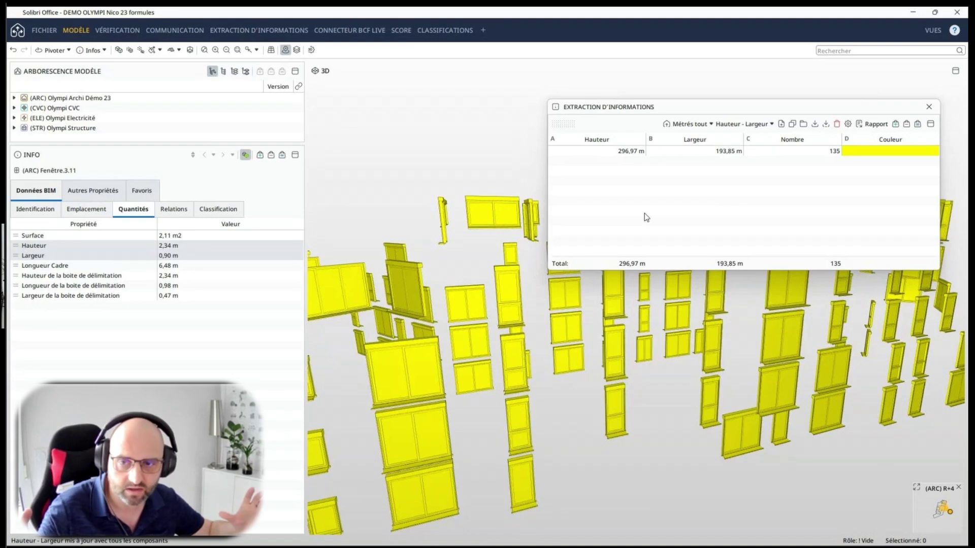
- Enable grouping on the Hauteur column and make the extraction table taller
{"action": "double_click", "coordinate": [610, 144]}
{"action": "left_click", "coordinate": [725, 236]}
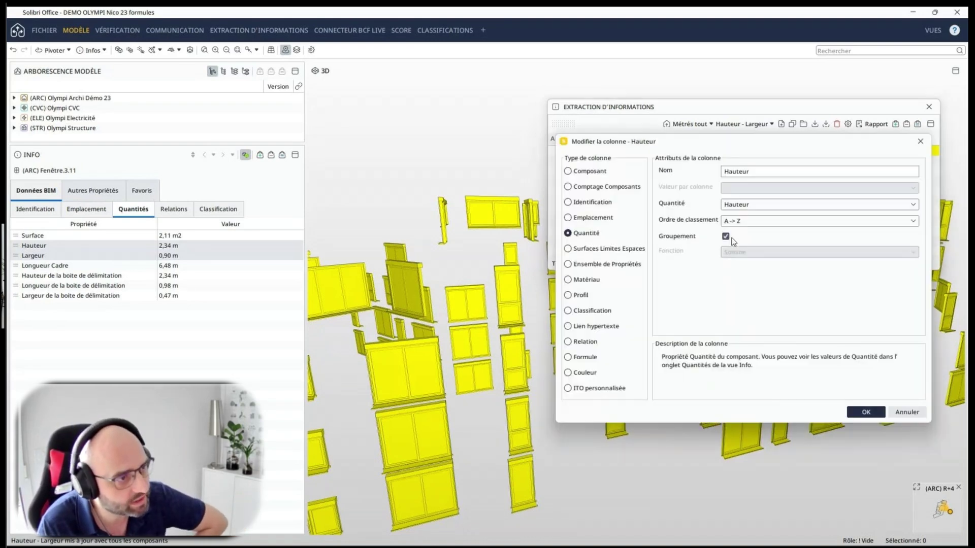
{"action": "left_click", "coordinate": [866, 412]}
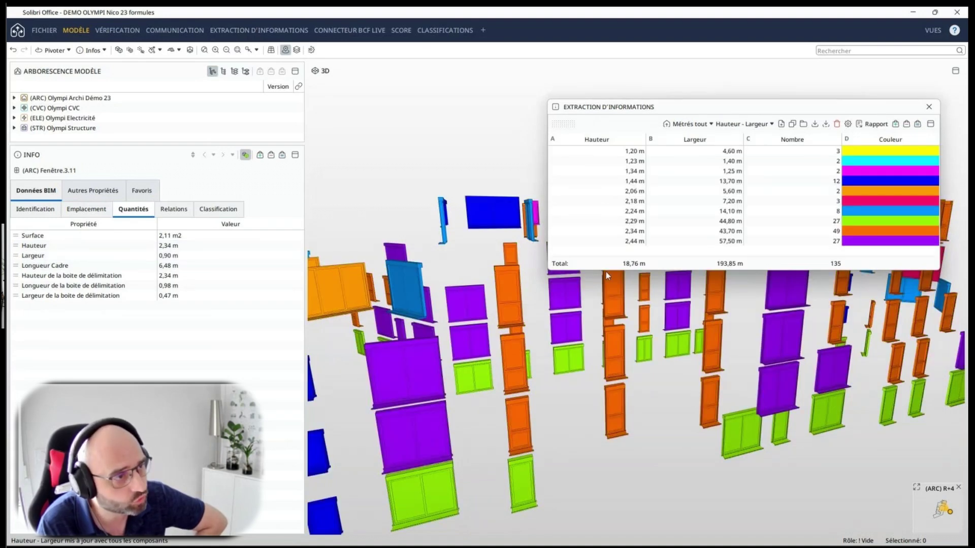
{"action": "left_click_drag", "start_coordinate": [608, 273], "coordinate": [608, 331]}
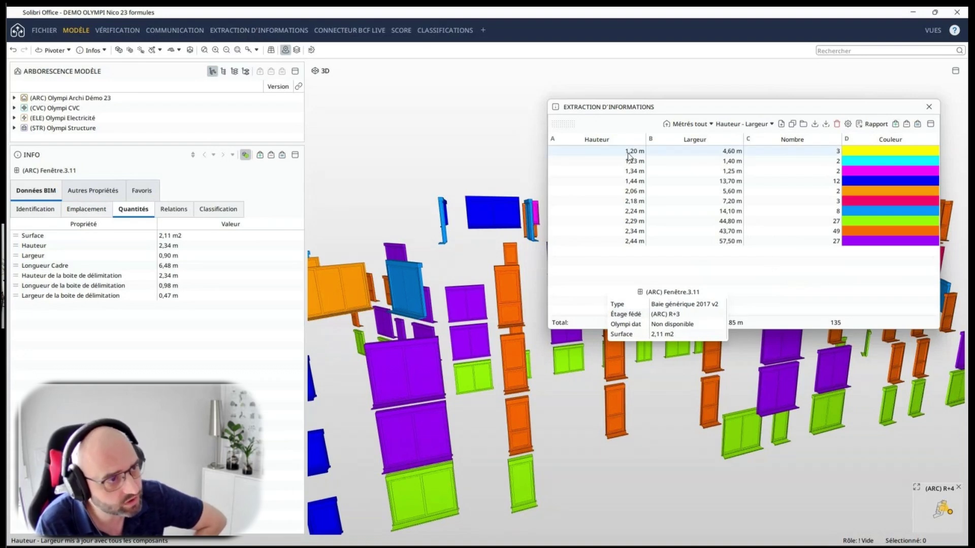
- Arrange the widened extraction table beneath the 3D view and display the windows of all height groups
{"action": "key", "text": "Down"}
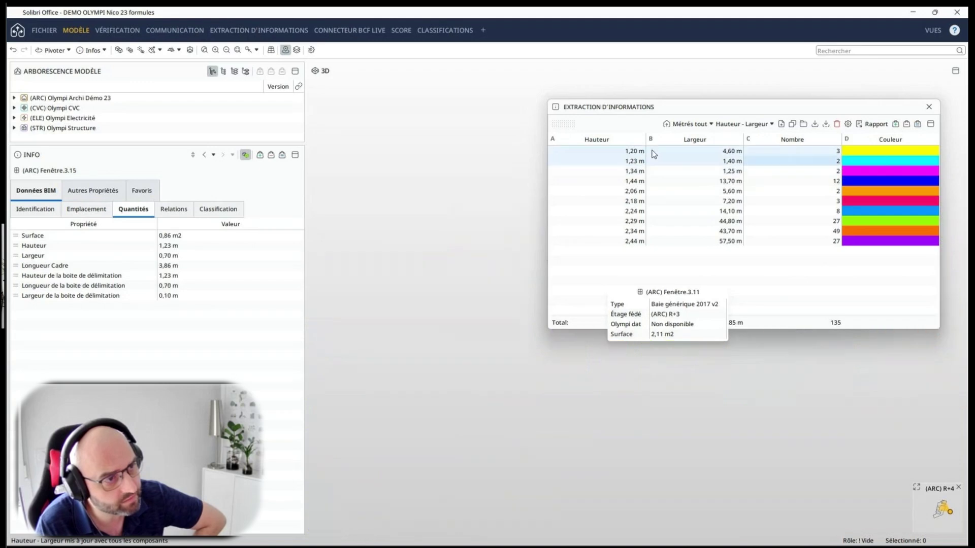
{"action": "left_click_drag", "start_coordinate": [714, 111], "coordinate": [566, 260]}
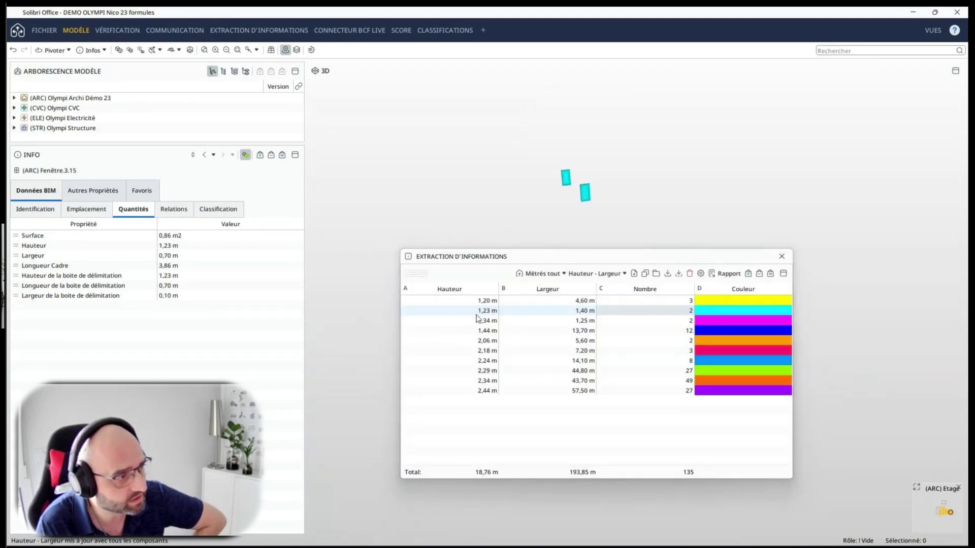
{"action": "left_click_drag", "start_coordinate": [662, 261], "coordinate": [762, 143]}
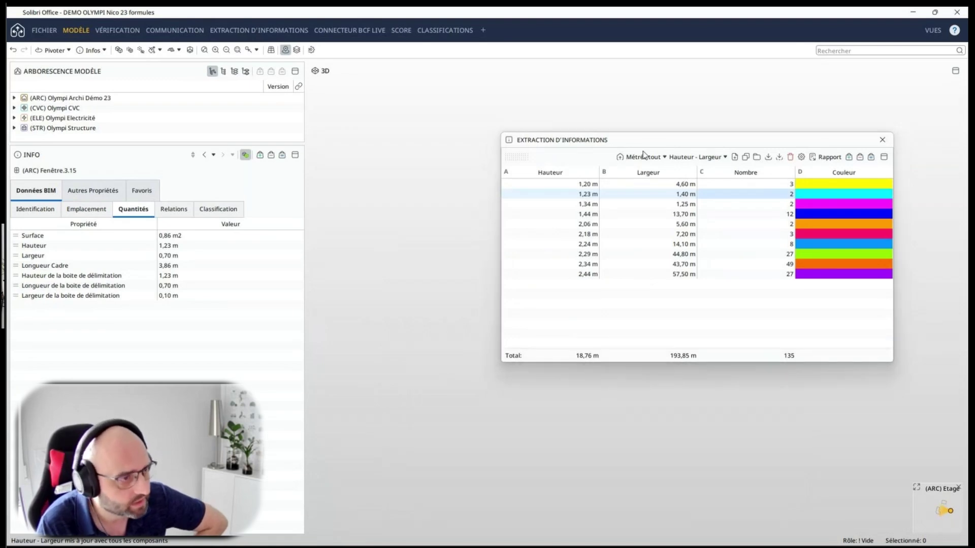
{"action": "left_click_drag", "start_coordinate": [678, 144], "coordinate": [463, 307]}
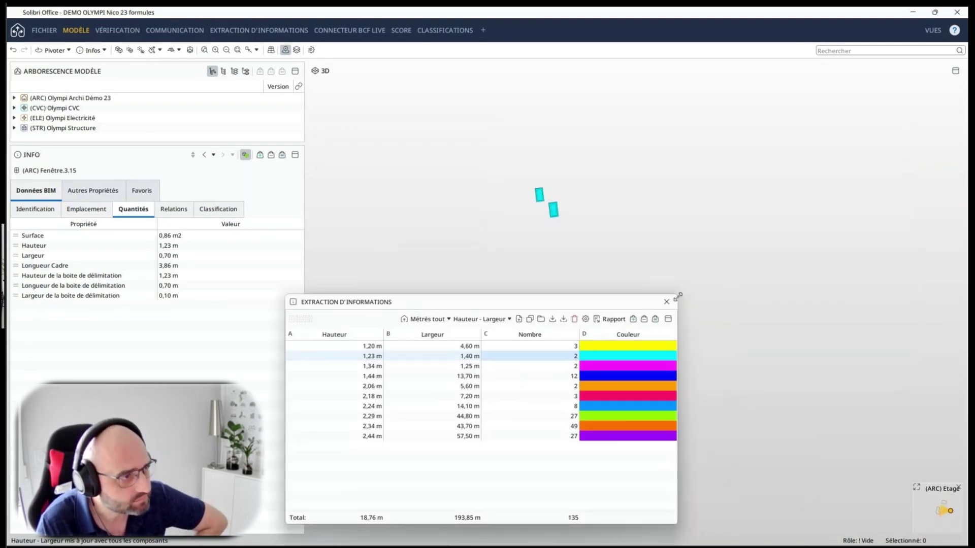
{"action": "left_click_drag", "start_coordinate": [677, 295], "coordinate": [927, 357]}
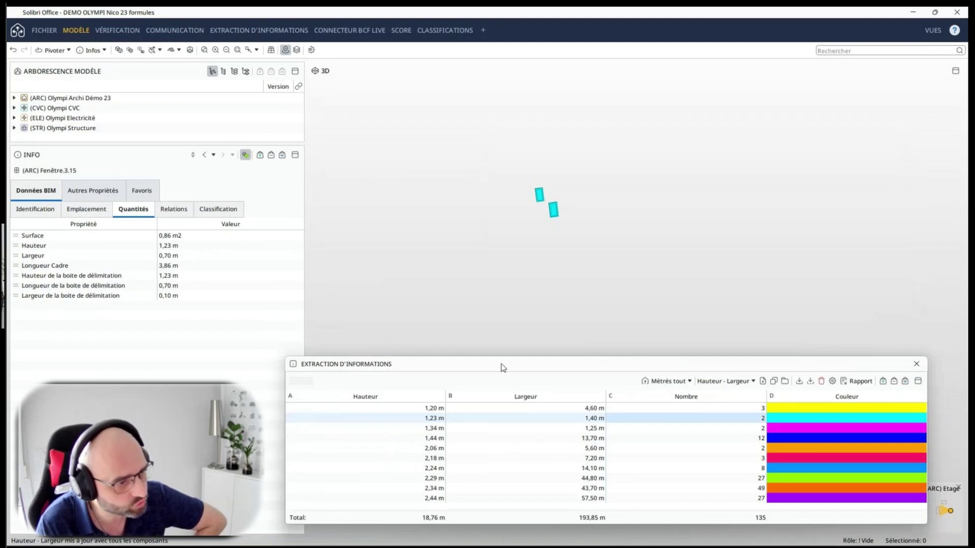
{"action": "left_click_drag", "start_coordinate": [502, 367], "coordinate": [513, 301]}
{"action": "left_click_drag", "start_coordinate": [420, 341], "coordinate": [423, 433]}
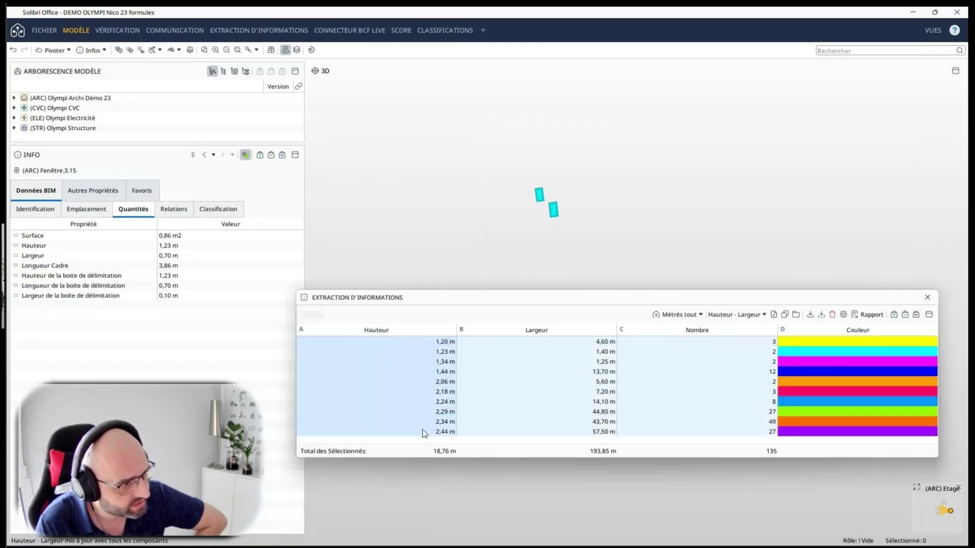
{"action": "left_click_drag", "start_coordinate": [413, 155], "coordinate": [674, 199]}
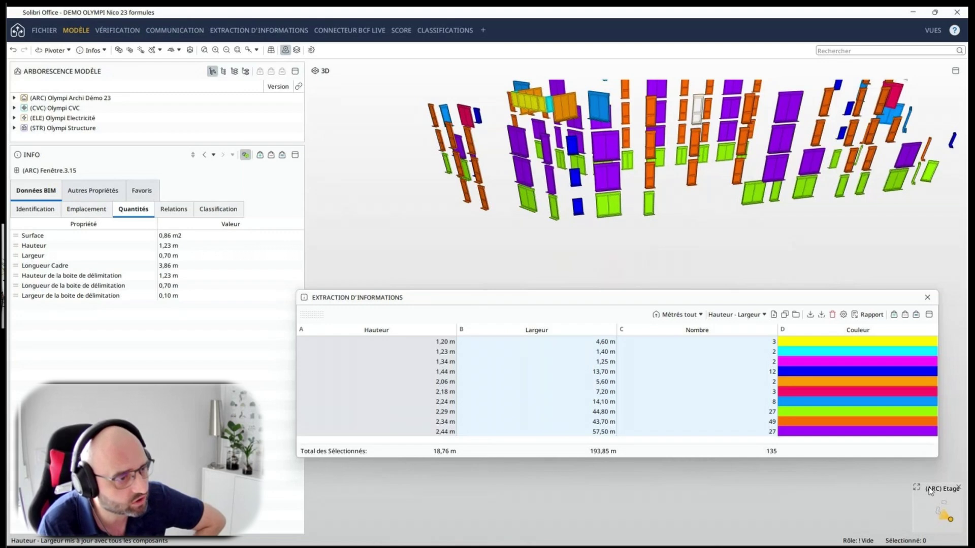
- Start a new Formule column in the Hauteur - Largeur extraction and name it Périmétre, keeping the dialog clear of the table
{"action": "right_click", "coordinate": [727, 335]}
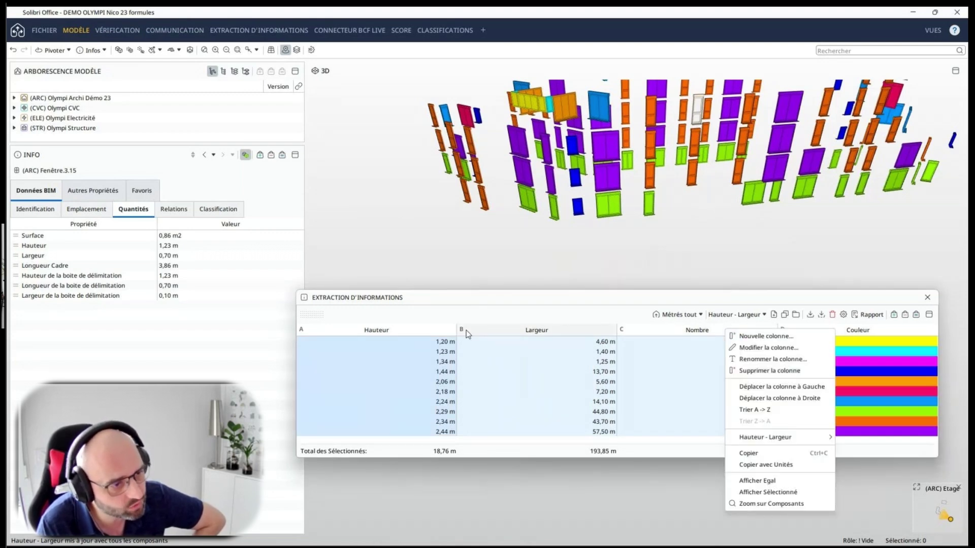
{"action": "left_click", "coordinate": [771, 338]}
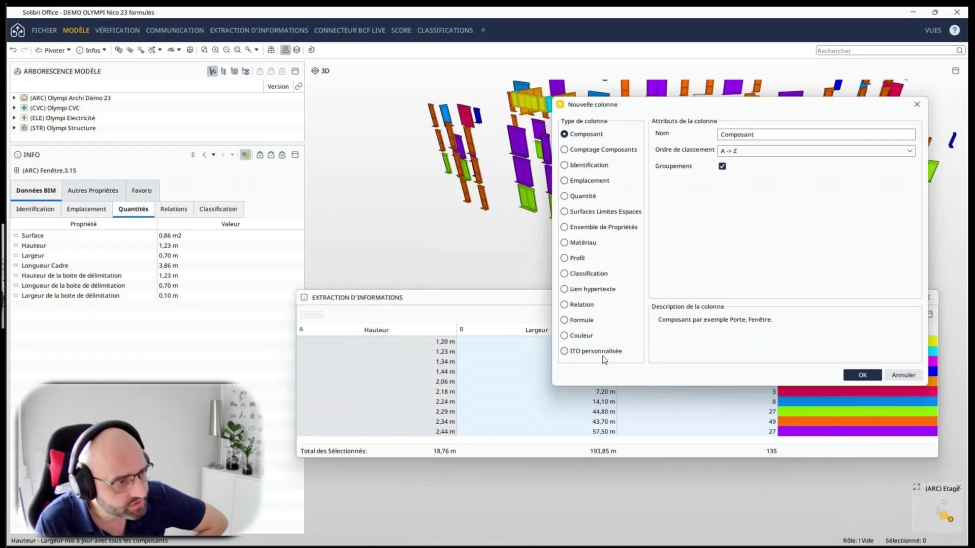
{"action": "left_click", "coordinate": [567, 320]}
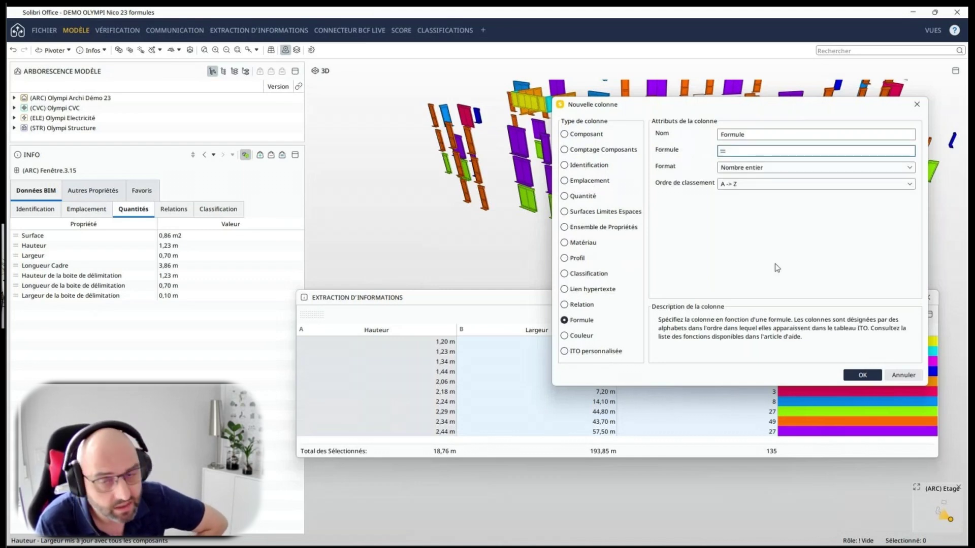
{"action": "left_click_drag", "start_coordinate": [768, 110], "coordinate": [713, 32]}
{"action": "double_click", "coordinate": [643, 59]}
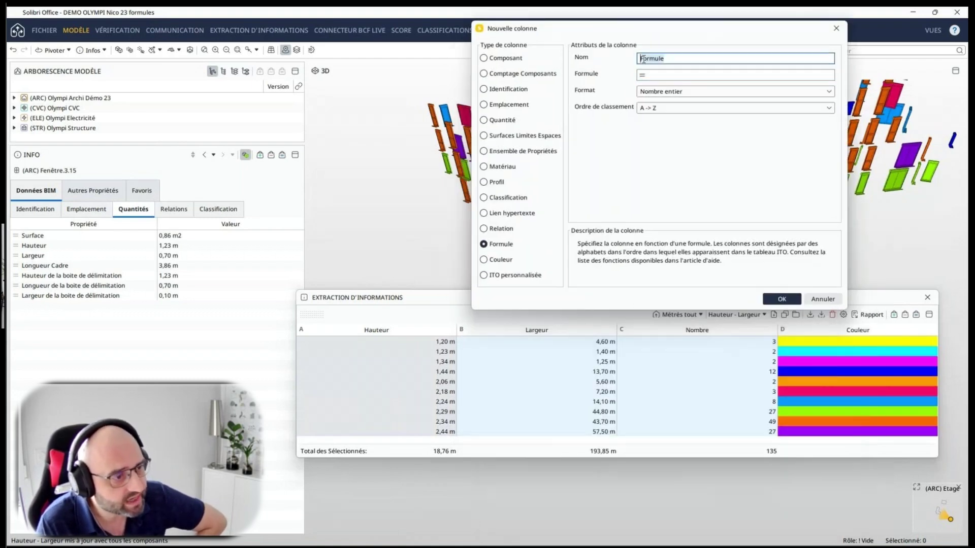
{"action": "type", "text": "Pé"}
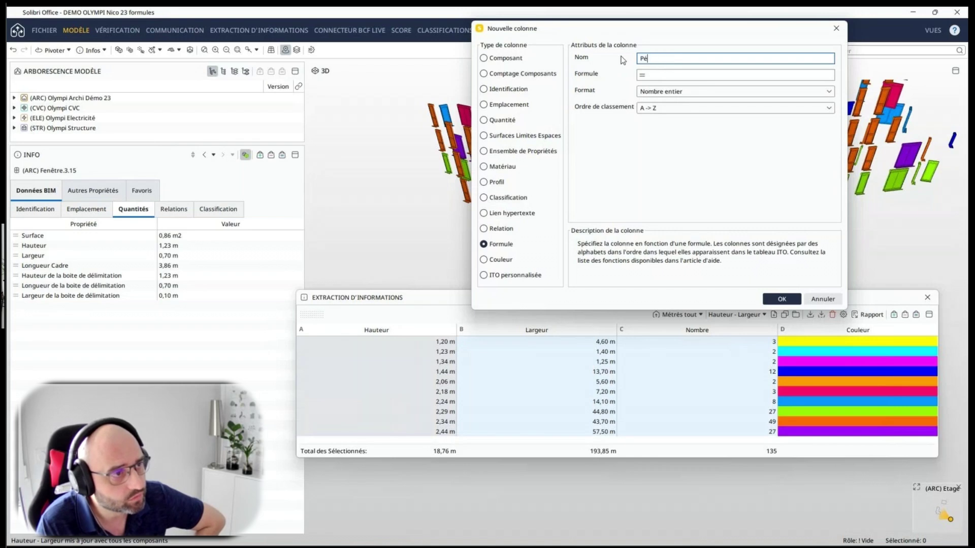
{"action": "type", "text": "rimétre"}
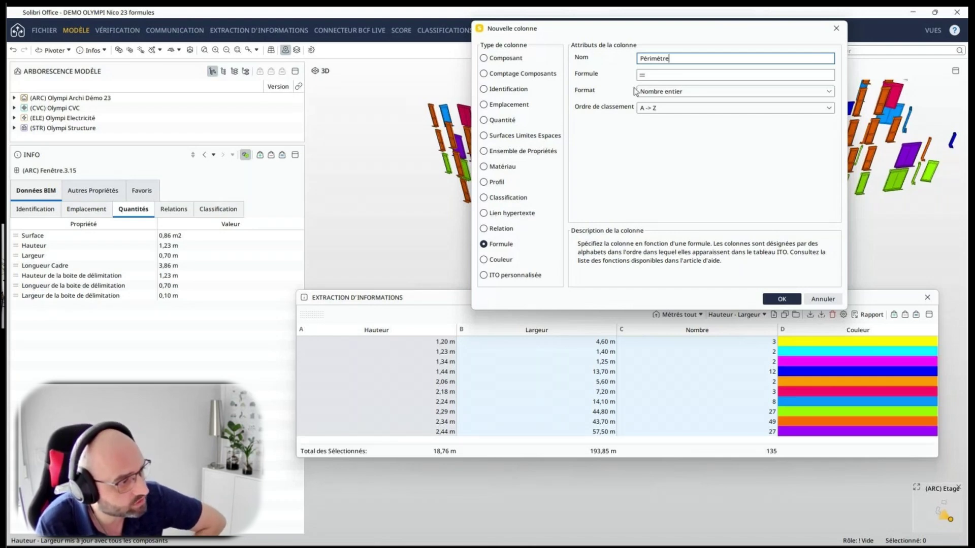
- Enter the perimeter formula A*2+B*2 using the Hauteur and Largeur column references
{"action": "left_click", "coordinate": [653, 74]}
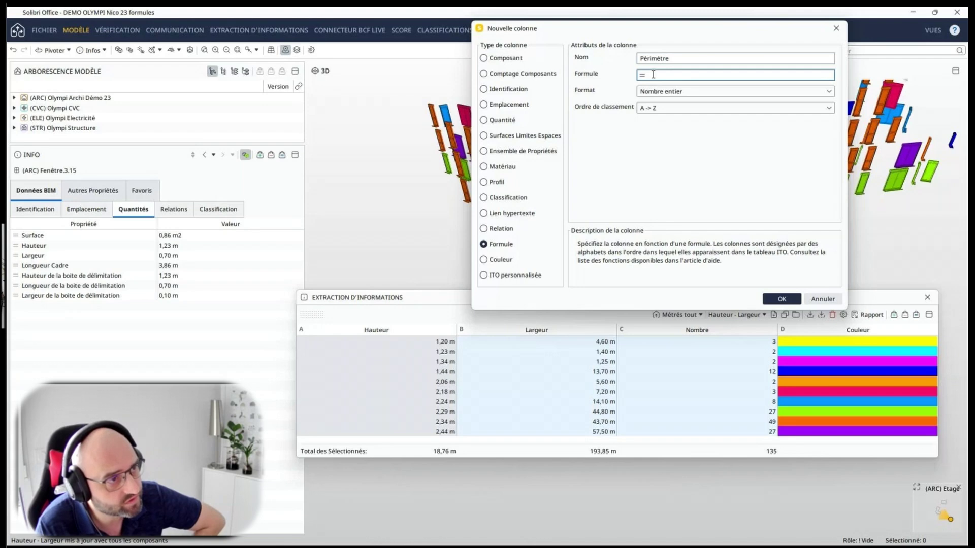
{"action": "type", "text": "A"}
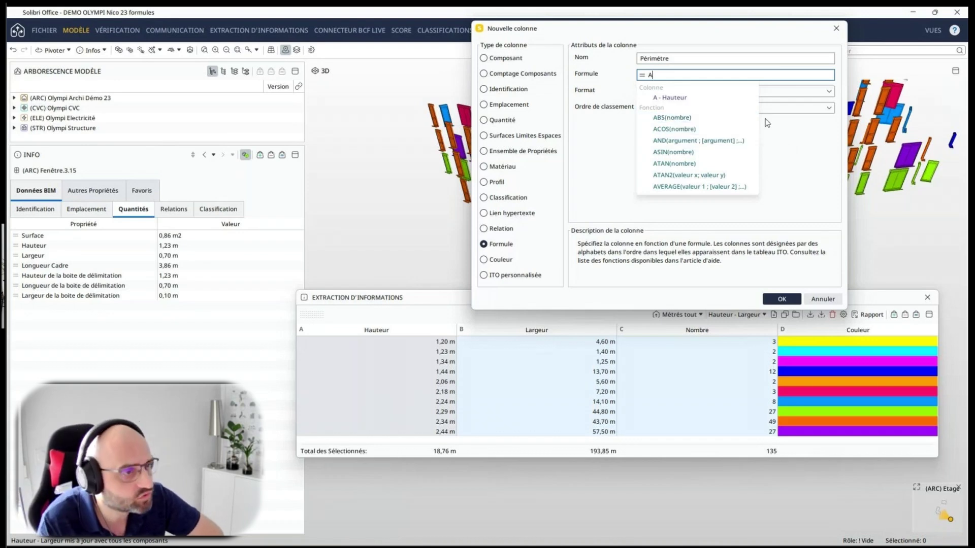
{"action": "left_click", "coordinate": [668, 98]}
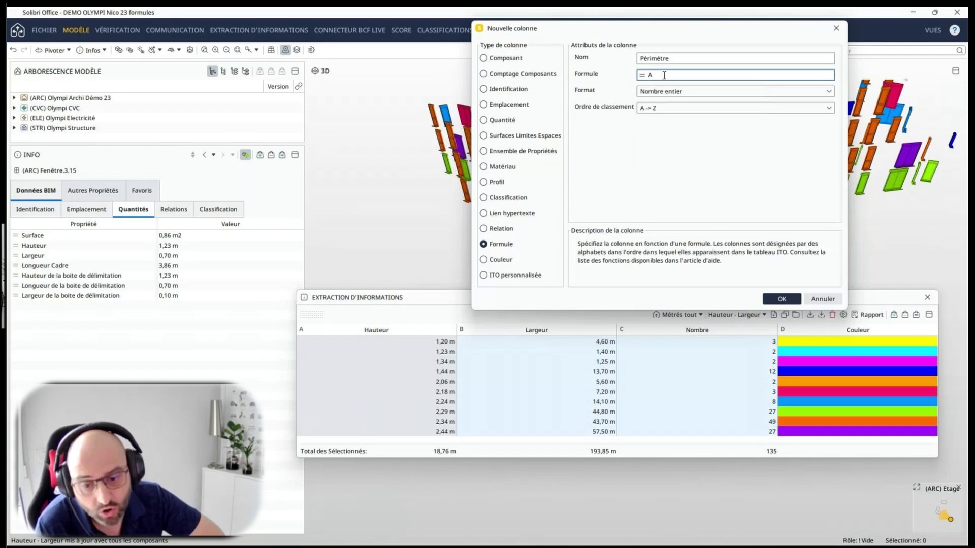
{"action": "type", "text": "*2"}
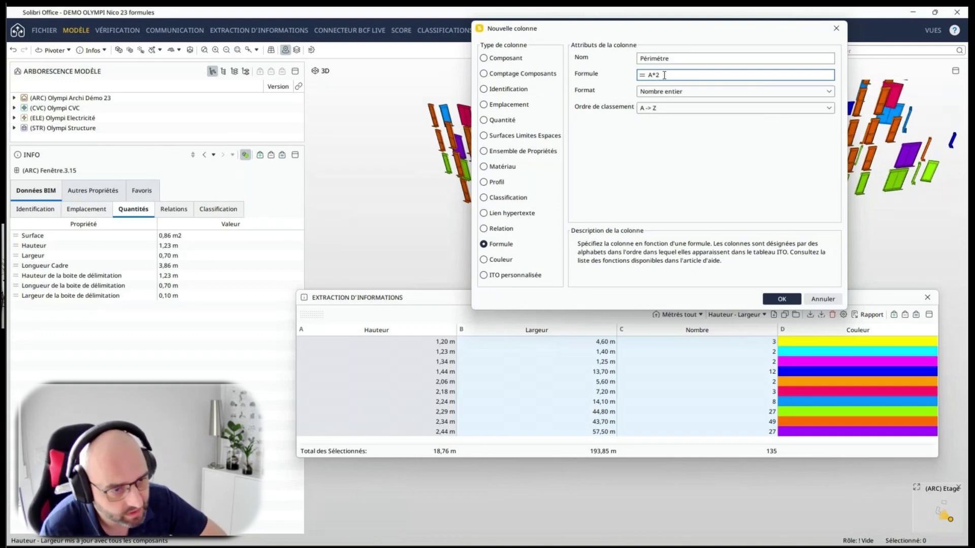
{"action": "type", "text": "+"}
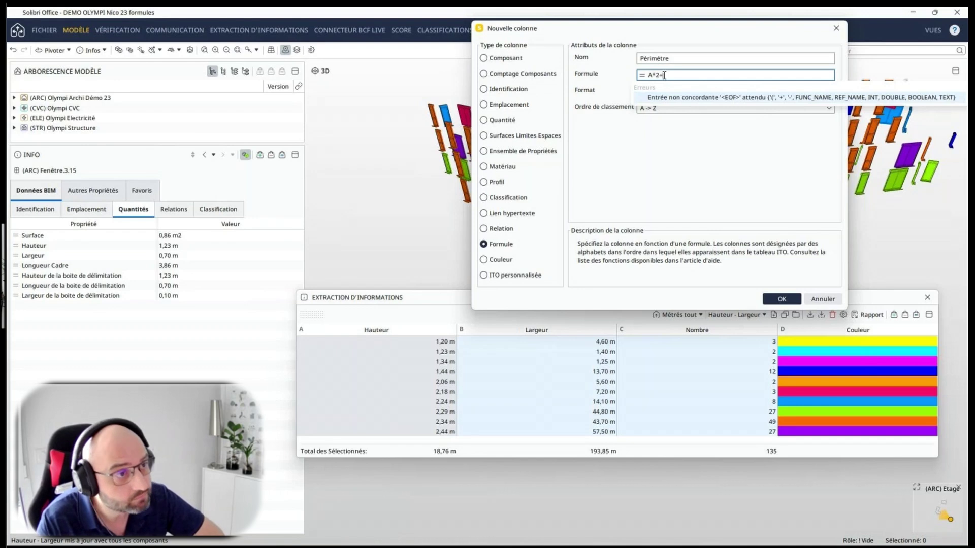
{"action": "type", "text": "B"}
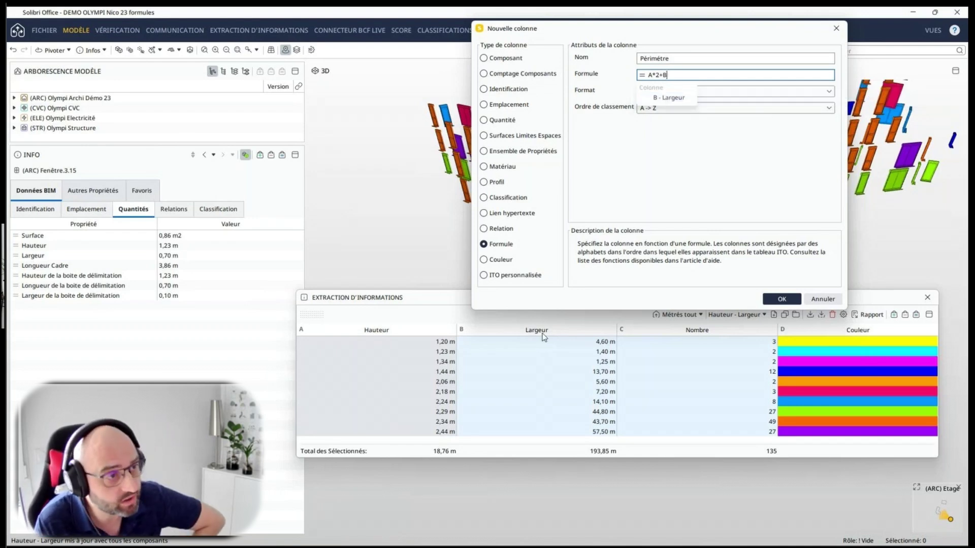
{"action": "left_click", "coordinate": [672, 98]}
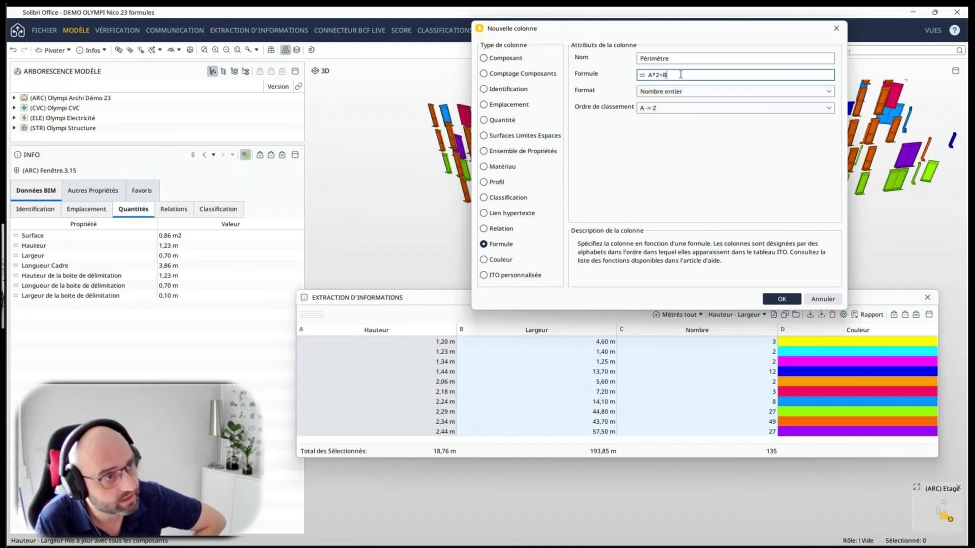
{"action": "type", "text": "*2"}
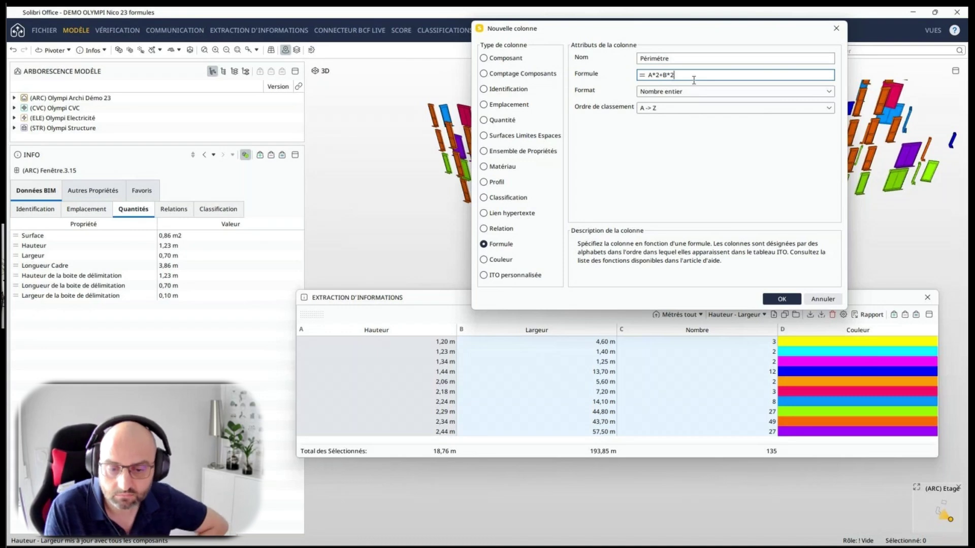
- Set the formula column's format to Longueur and add the column to the table
{"action": "left_click", "coordinate": [829, 93]}
{"action": "left_click", "coordinate": [830, 93]}
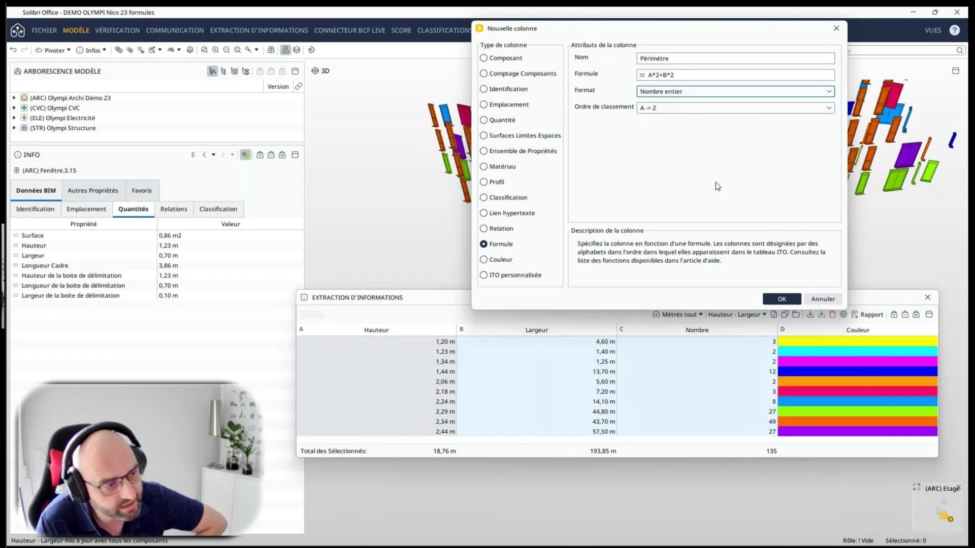
{"action": "left_click", "coordinate": [696, 93]}
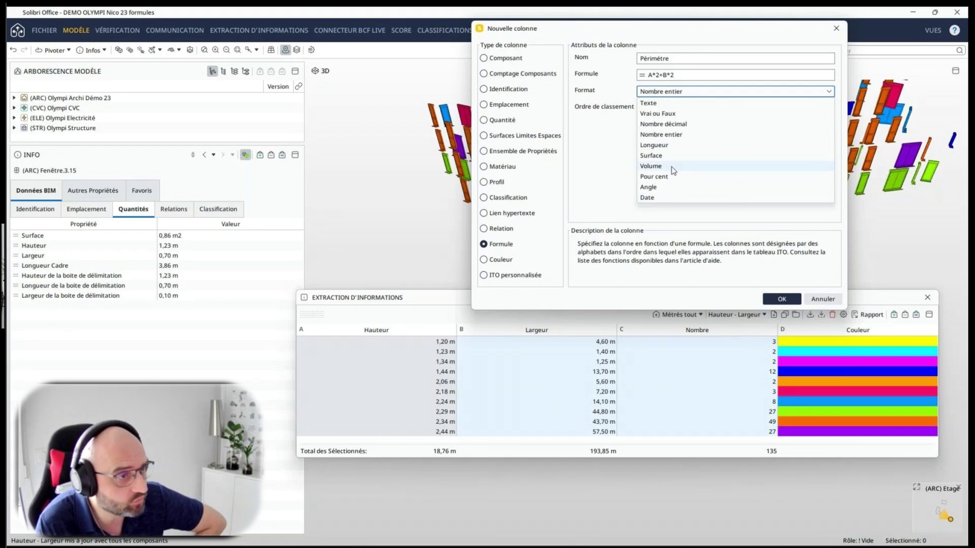
{"action": "left_click", "coordinate": [653, 146]}
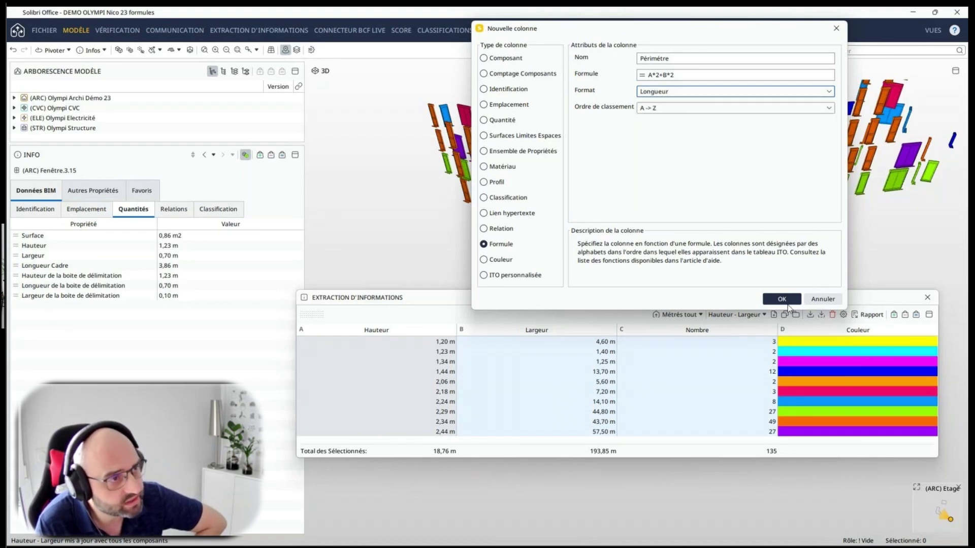
{"action": "left_click", "coordinate": [784, 302]}
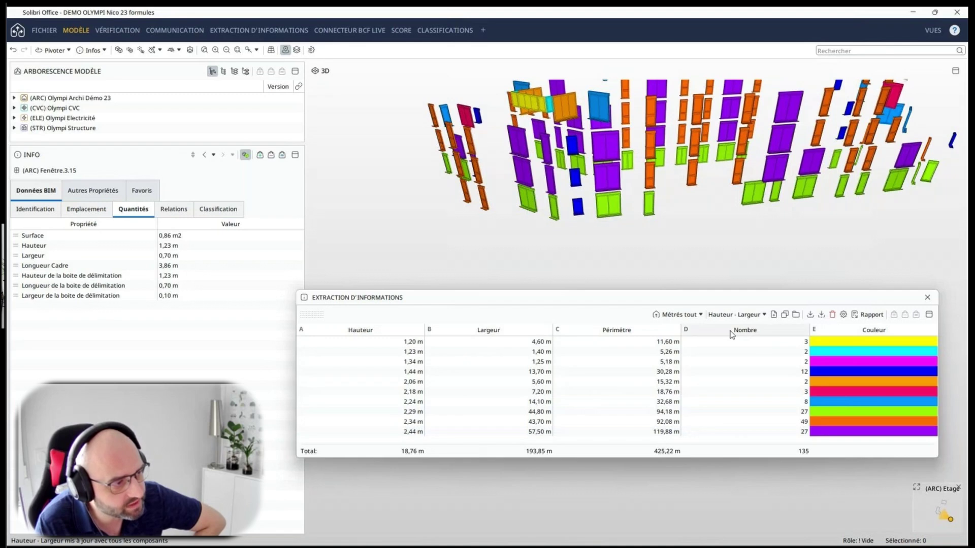
- Try Largeur after Nombre in the column order to check the Périmétre formula's references, and restore the original order
{"action": "left_click_drag", "start_coordinate": [732, 334], "coordinate": [729, 335]}
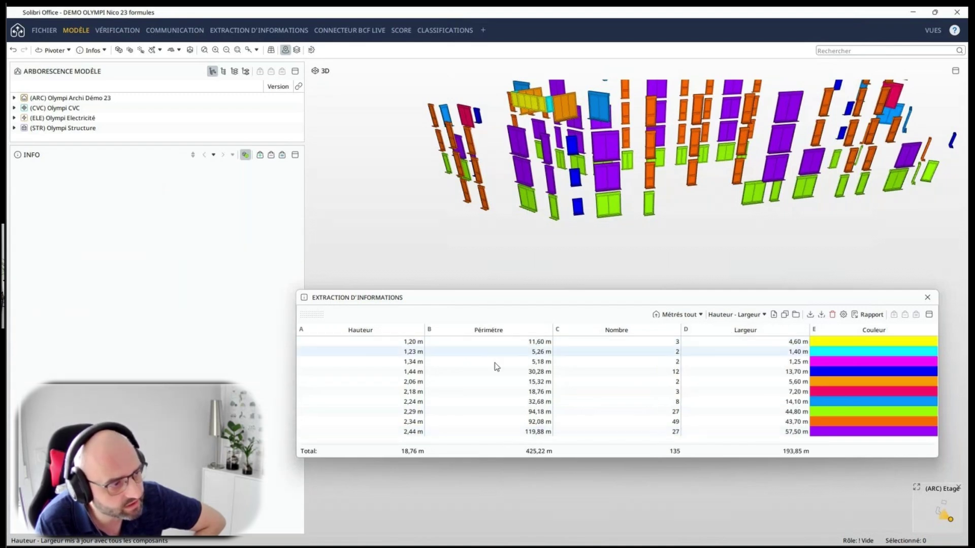
{"action": "double_click", "coordinate": [485, 331]}
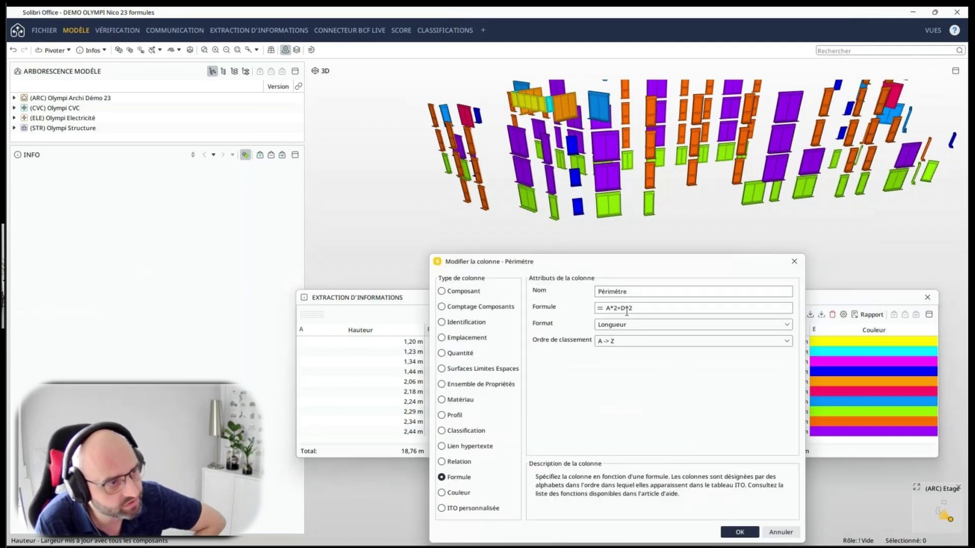
{"action": "left_click", "coordinate": [781, 531]}
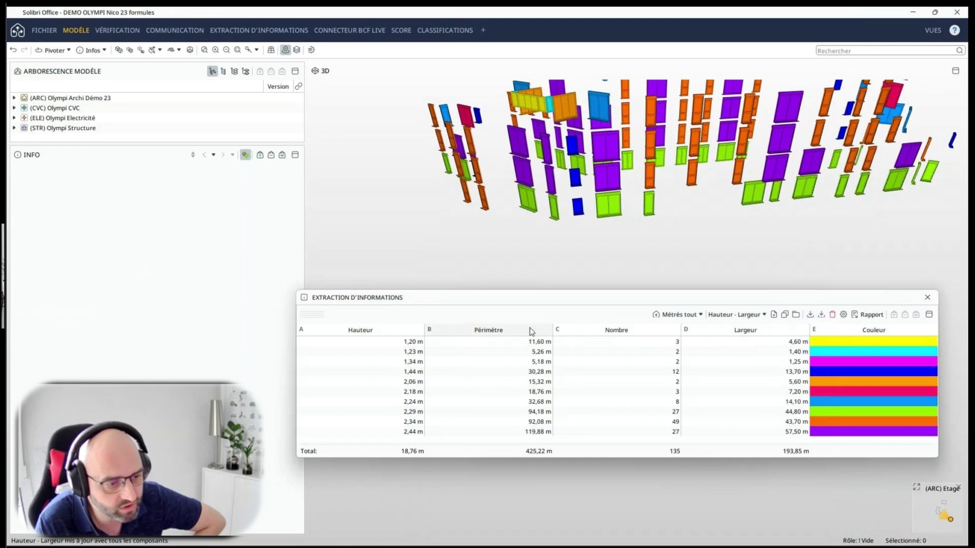
{"action": "left_click_drag", "start_coordinate": [529, 330], "coordinate": [519, 331]}
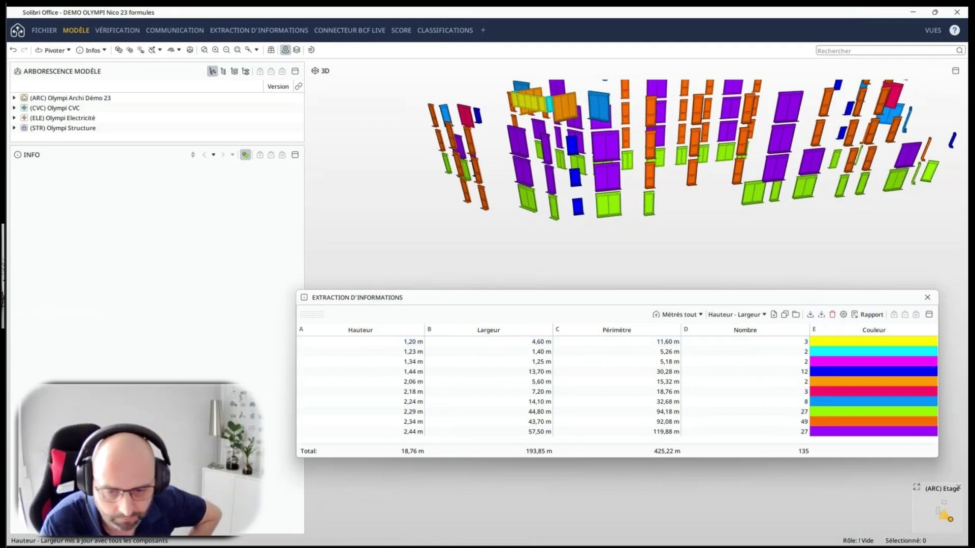
- Load the extraction 2 Largeur de fenêtres supérieures à 0.9m and update it with all components
{"action": "left_click_drag", "start_coordinate": [761, 304], "coordinate": [759, 353]}
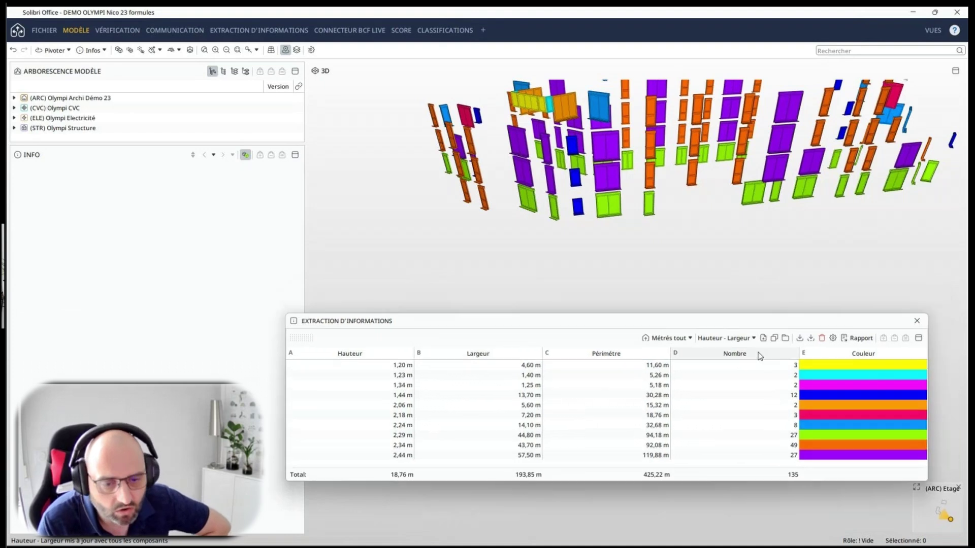
{"action": "left_click", "coordinate": [754, 338]}
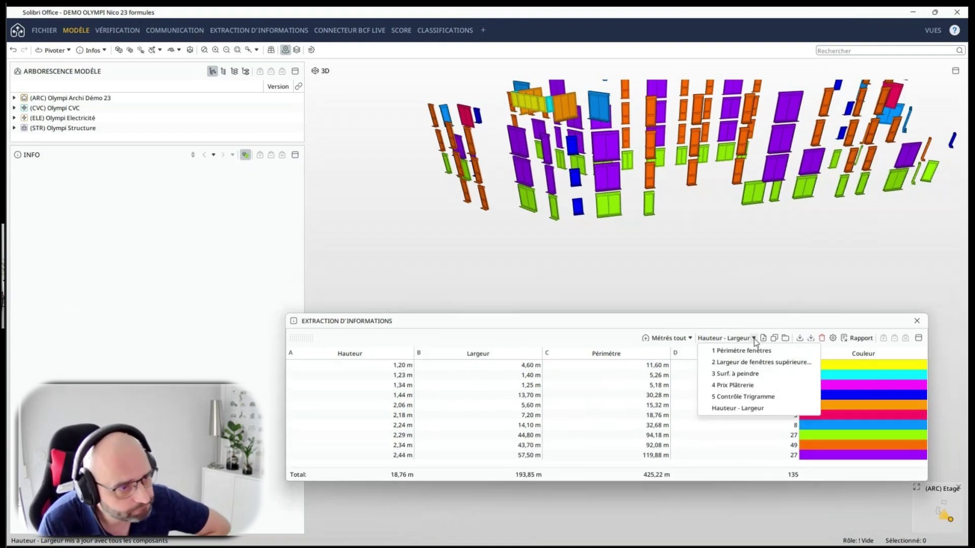
{"action": "left_click", "coordinate": [744, 363]}
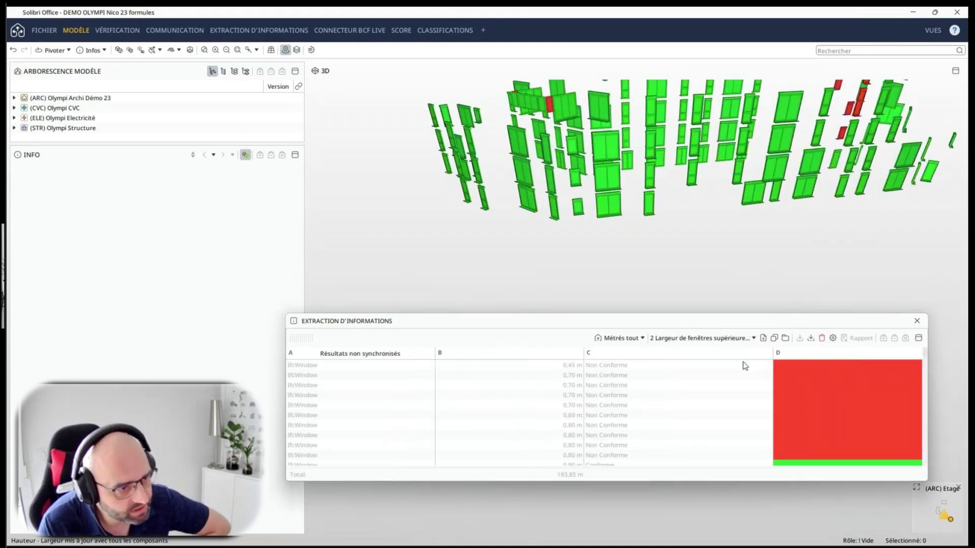
{"action": "left_click", "coordinate": [620, 338]}
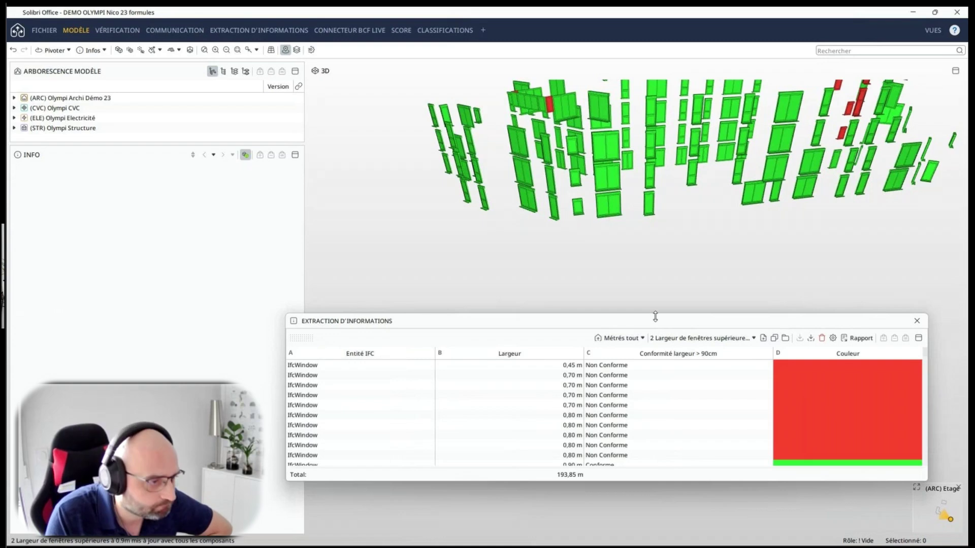
- Make the window width extraction table taller and place it beneath the windows in the 3D view
{"action": "left_click_drag", "start_coordinate": [655, 317], "coordinate": [647, 219]}
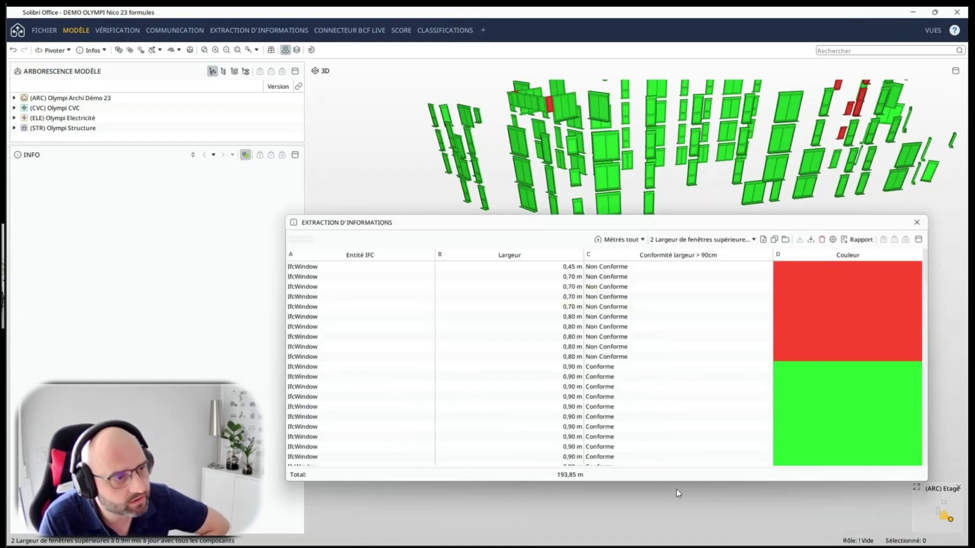
{"action": "left_click_drag", "start_coordinate": [675, 491], "coordinate": [675, 530]}
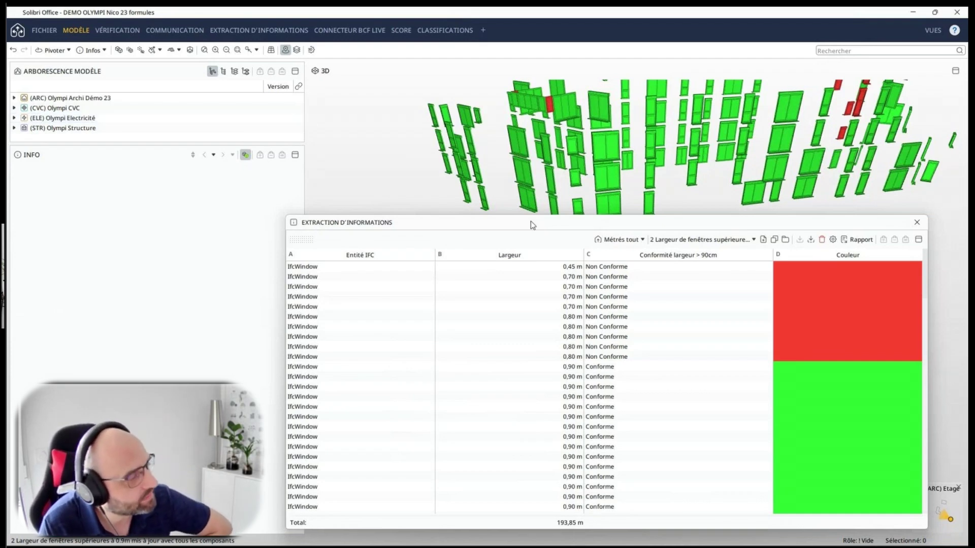
{"action": "left_click_drag", "start_coordinate": [512, 215], "coordinate": [536, 277]}
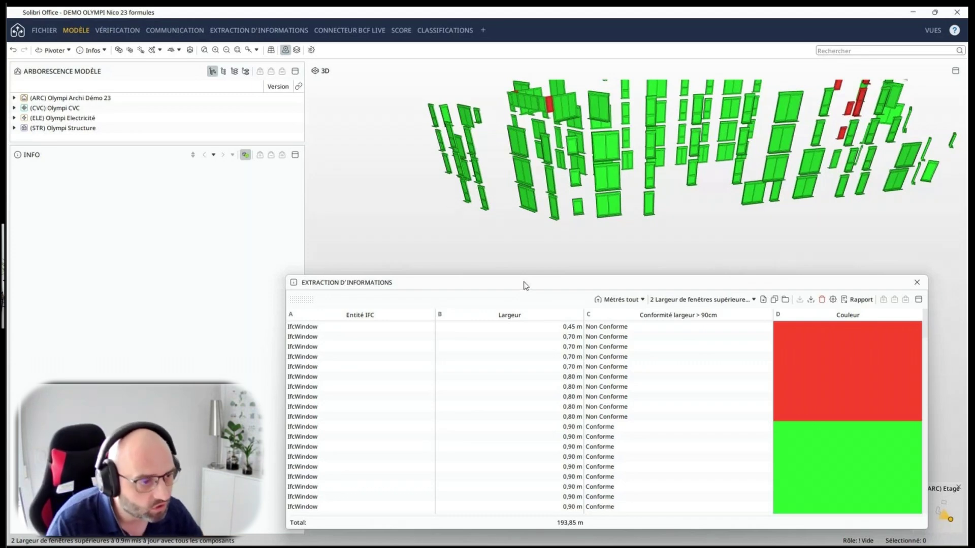
{"action": "left_click_drag", "start_coordinate": [540, 287], "coordinate": [524, 273]}
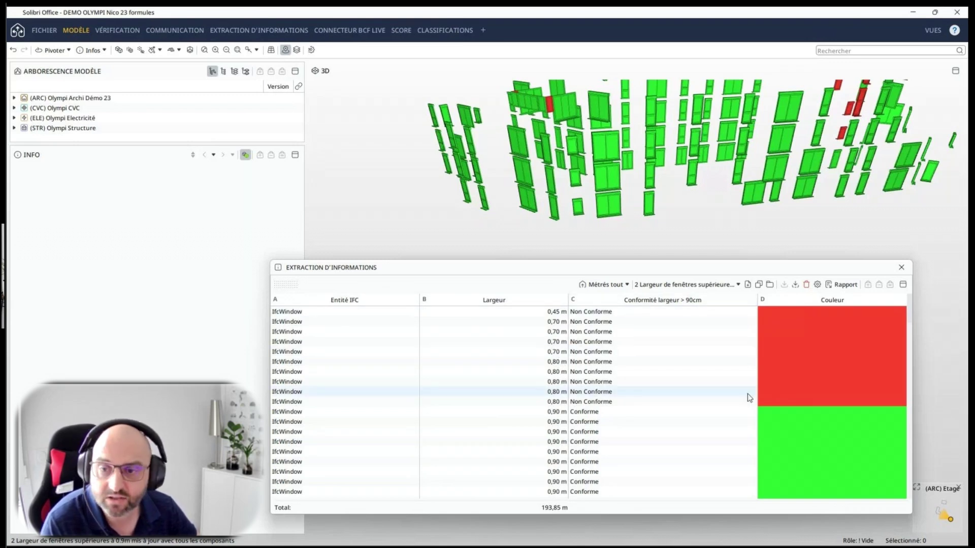
- Examine the IF formula of the Conformité largeur > 90cm column and close its settings without keeping changes
{"action": "double_click", "coordinate": [715, 303]}
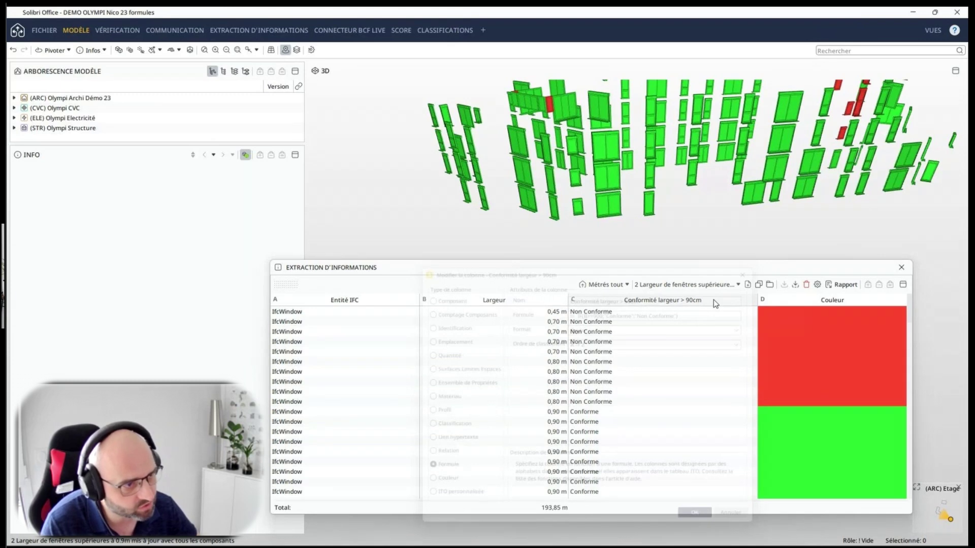
{"action": "left_click_drag", "start_coordinate": [666, 257], "coordinate": [395, 92]}
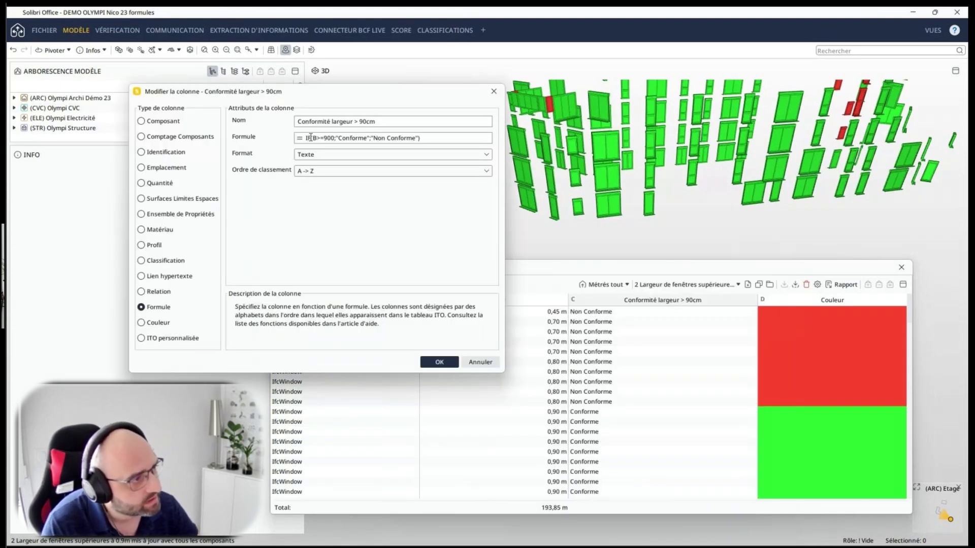
{"action": "left_click_drag", "start_coordinate": [311, 137], "coordinate": [305, 134]}
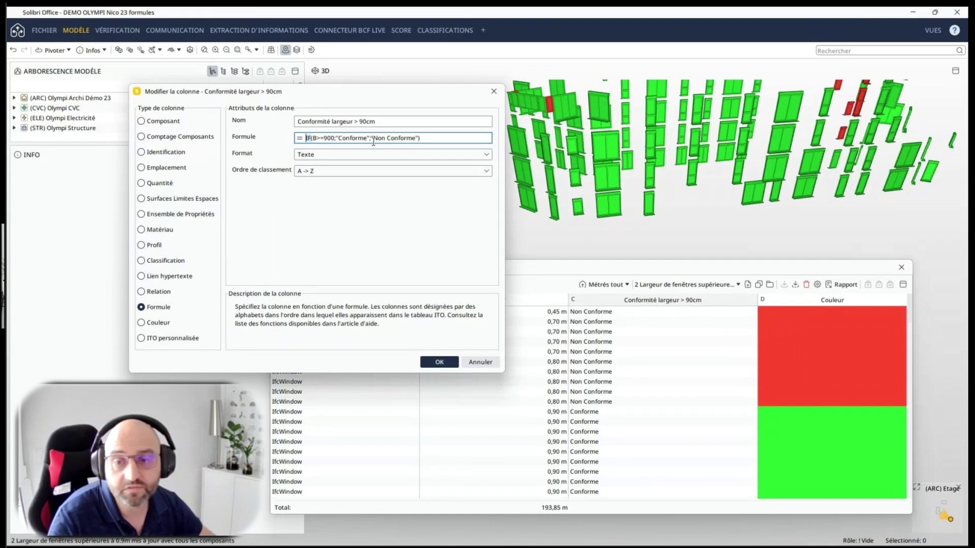
{"action": "left_click", "coordinate": [430, 138]}
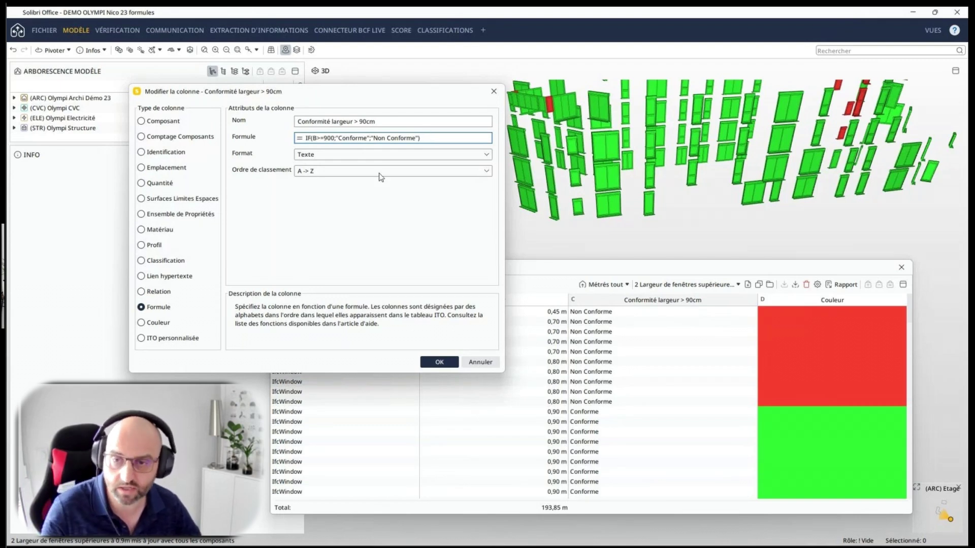
{"action": "left_click", "coordinate": [308, 140]}
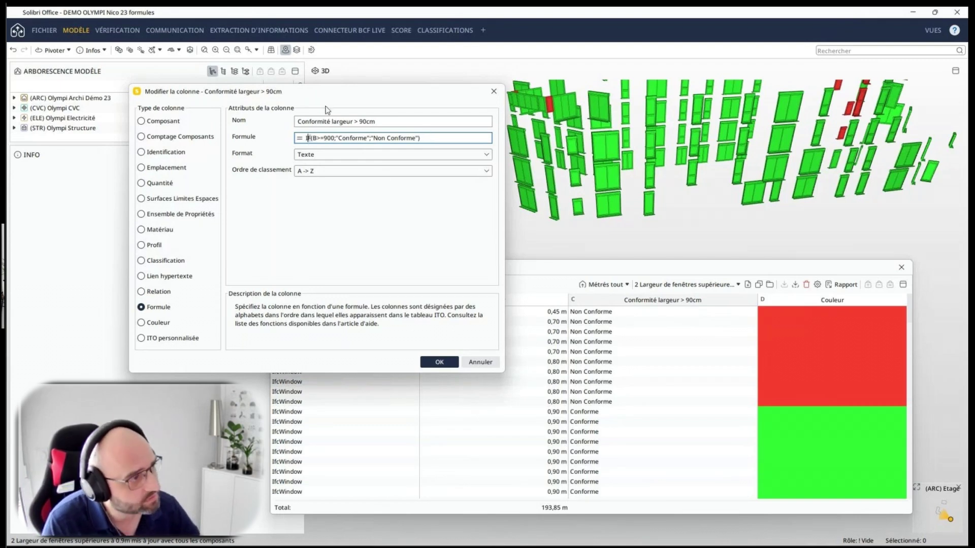
{"action": "left_click_drag", "start_coordinate": [343, 97], "coordinate": [227, 63]}
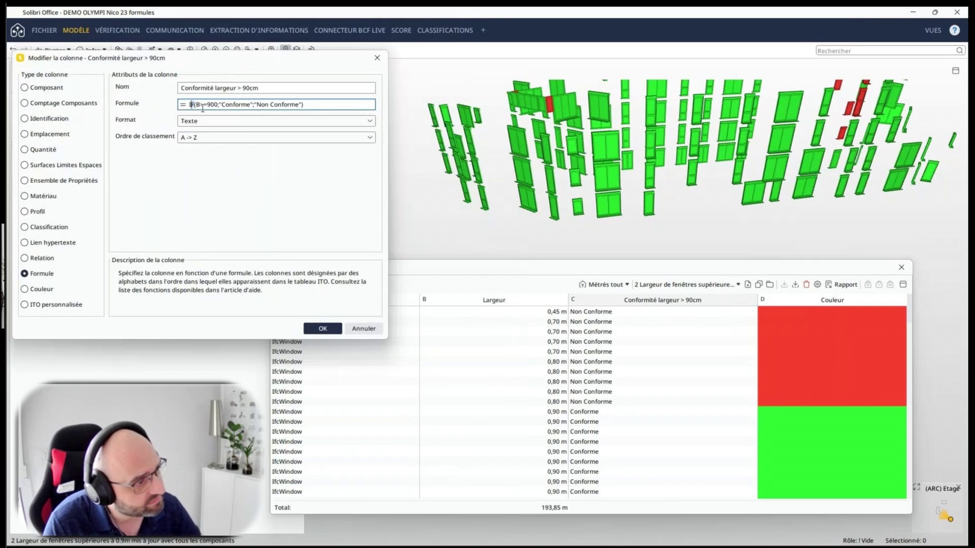
{"action": "key", "text": "Delete"}
{"action": "type", "text": "F"}
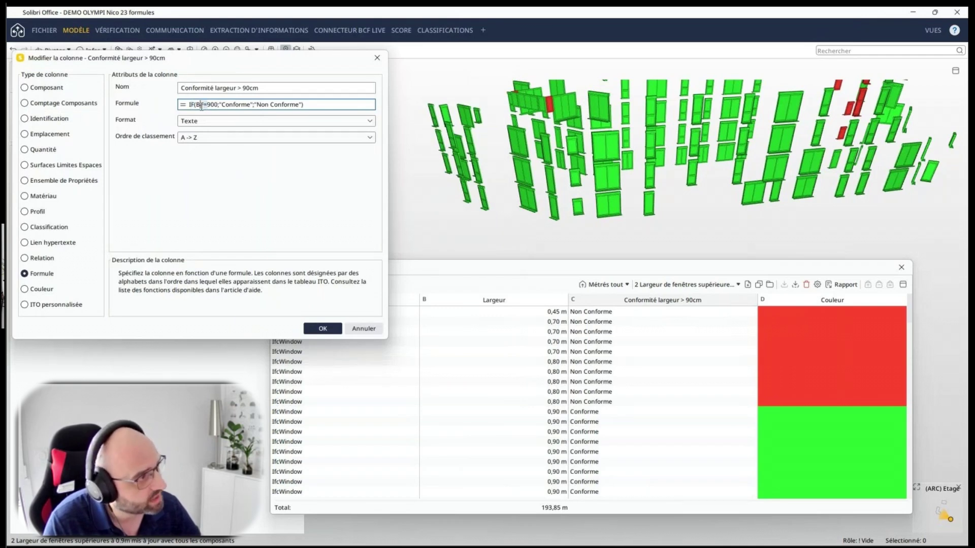
{"action": "double_click", "coordinate": [213, 105]}
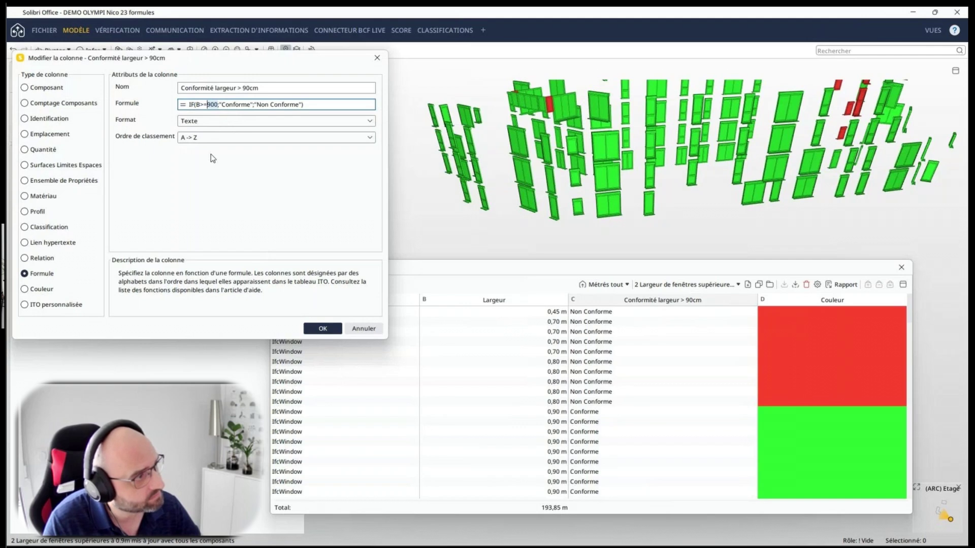
{"action": "left_click_drag", "start_coordinate": [219, 104], "coordinate": [300, 168]}
{"action": "left_click", "coordinate": [255, 105]}
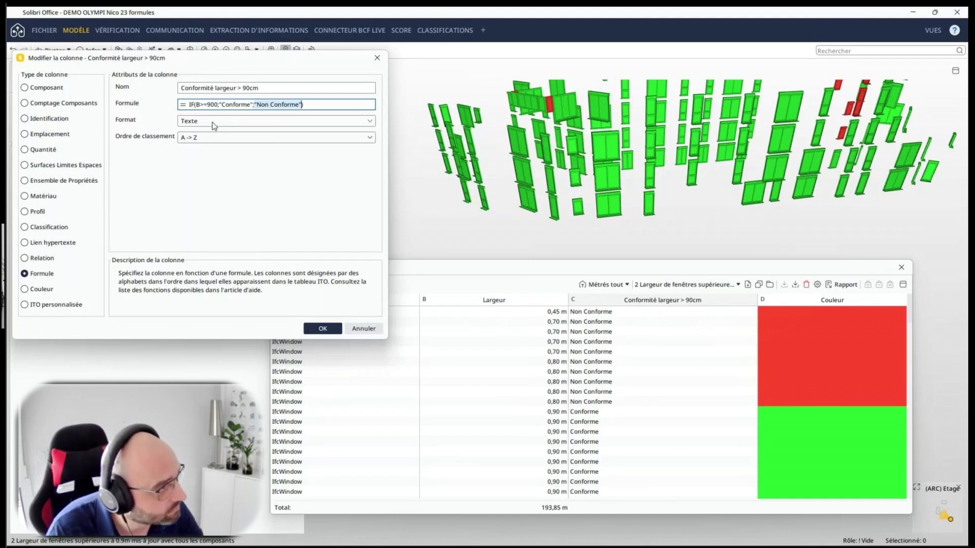
{"action": "left_click", "coordinate": [364, 329]}
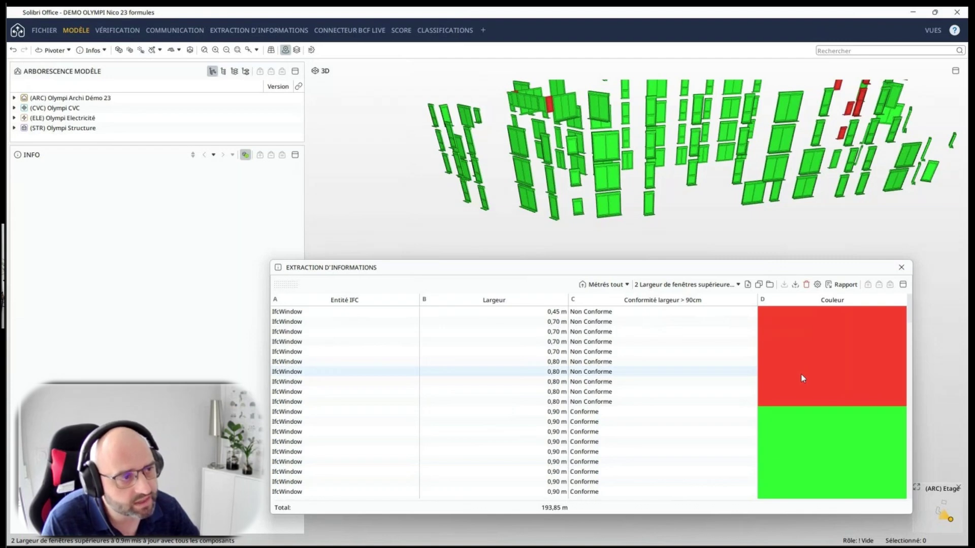
- Check the coloured windows in the 3D view and review which column drives the Couleur column, leaving its settings unchanged
{"action": "mouse_move", "coordinate": [573, 146]}
{"action": "left_mouse_down"}
{"action": "mouse_move", "coordinate": [815, 173]}
{"action": "mouse_move", "coordinate": [563, 143]}
{"action": "mouse_move", "coordinate": [609, 163]}
{"action": "left_mouse_up"}
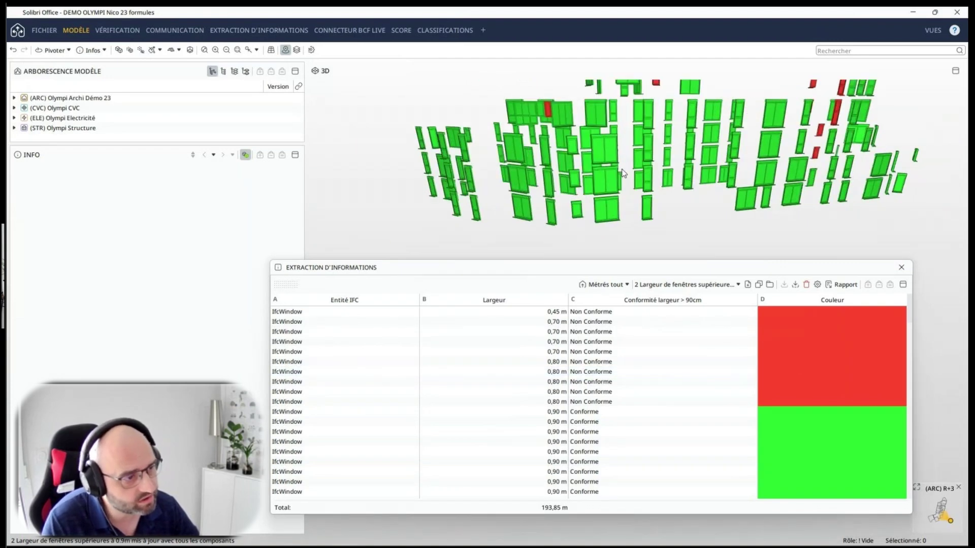
{"action": "middle_click_drag", "start_coordinate": [622, 173], "coordinate": [561, 194]}
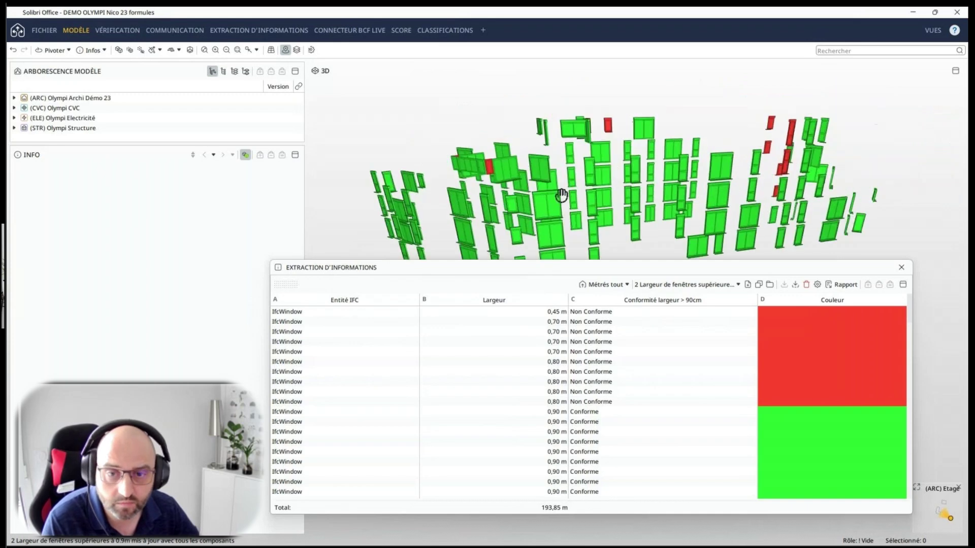
{"action": "left_click_drag", "start_coordinate": [561, 194], "coordinate": [671, 198]}
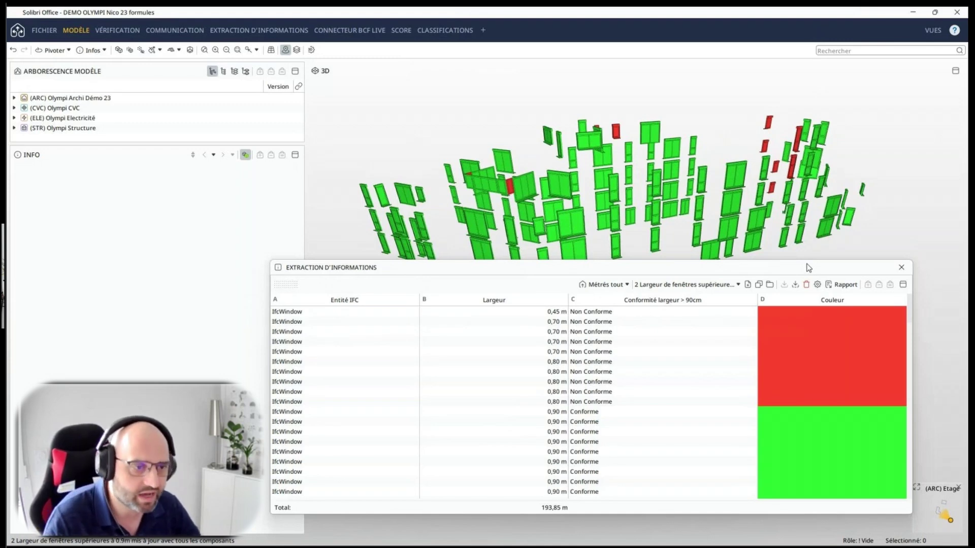
{"action": "double_click", "coordinate": [801, 303]}
{"action": "left_click_drag", "start_coordinate": [654, 261], "coordinate": [542, 63]}
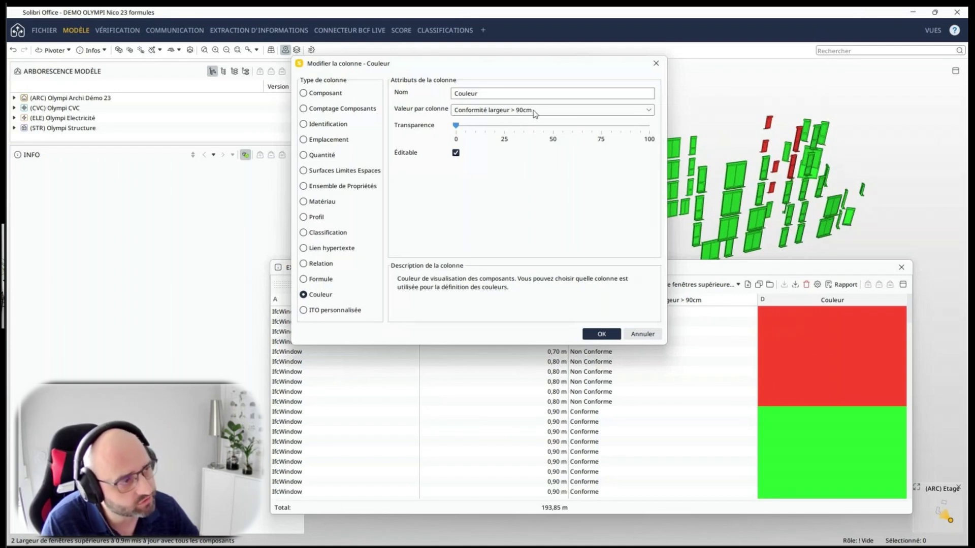
{"action": "left_click", "coordinate": [649, 110]}
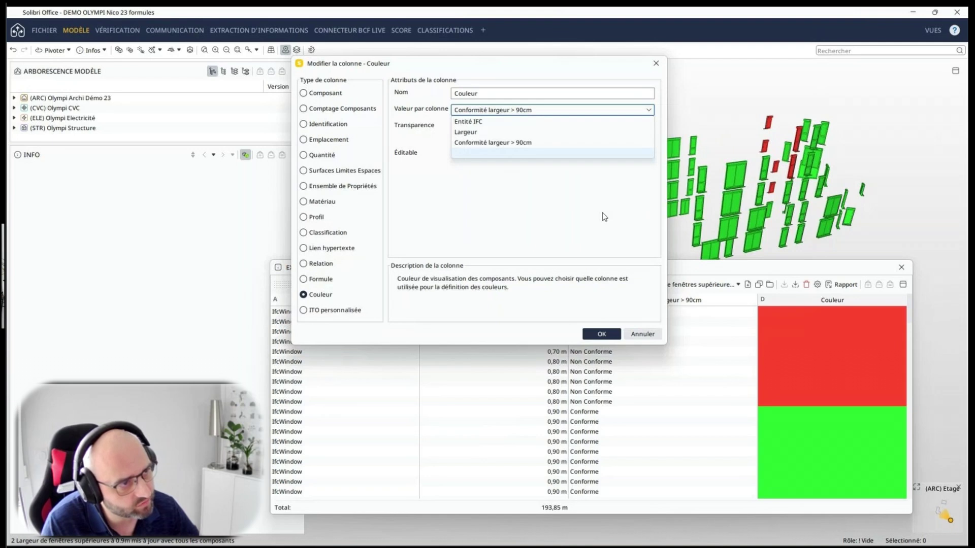
{"action": "left_click", "coordinate": [483, 111]}
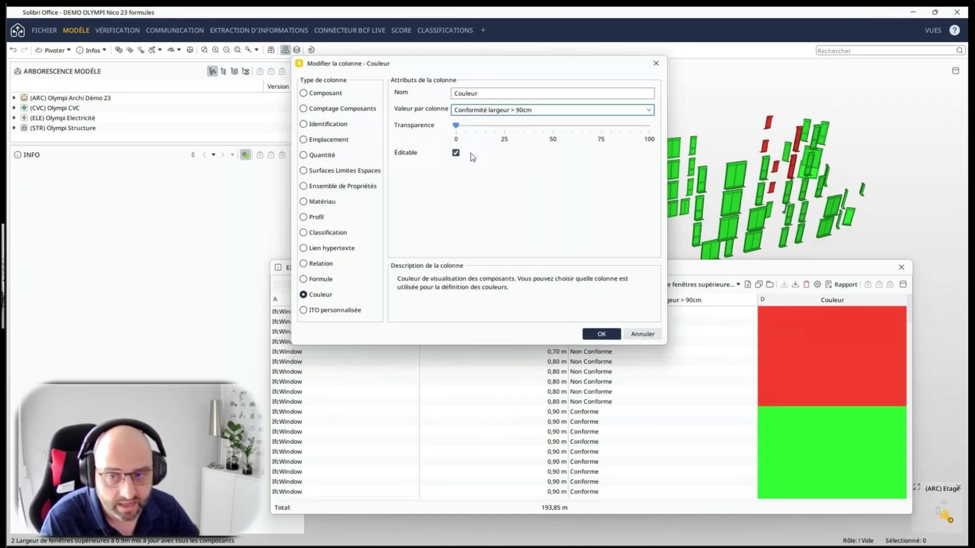
{"action": "left_click", "coordinate": [642, 335]}
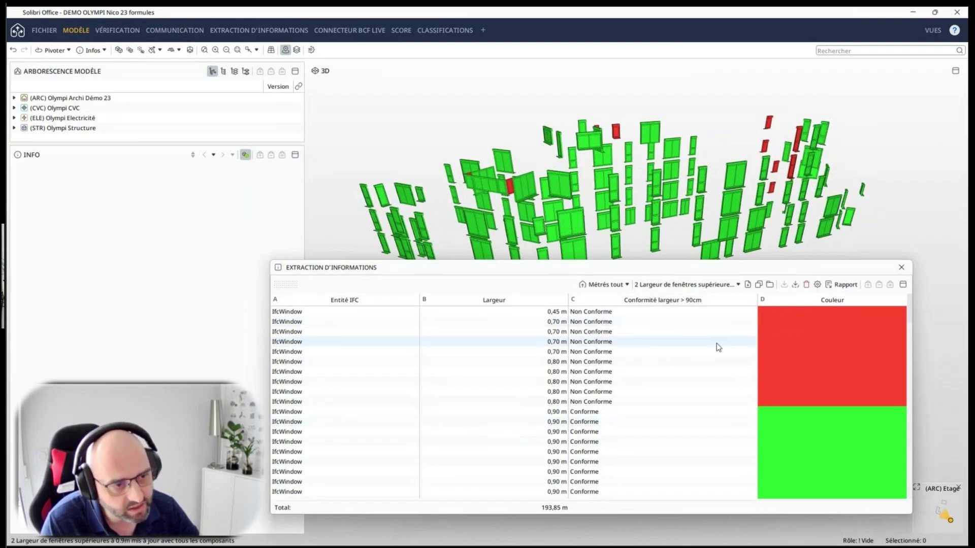
- Recolour the Non Conforme windows yellow and the Conforme windows blue in the Couleur column
{"action": "left_click", "coordinate": [818, 343]}
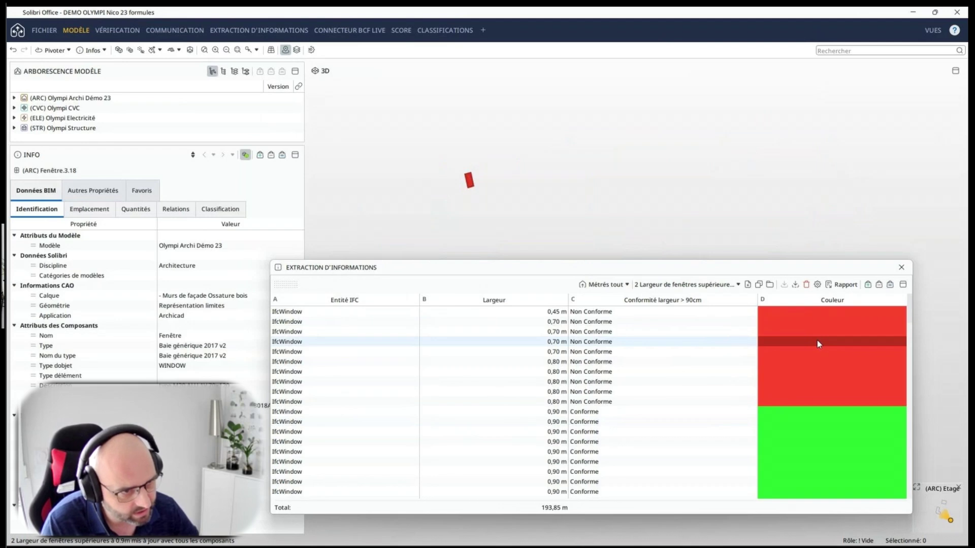
{"action": "double_click", "coordinate": [817, 343]}
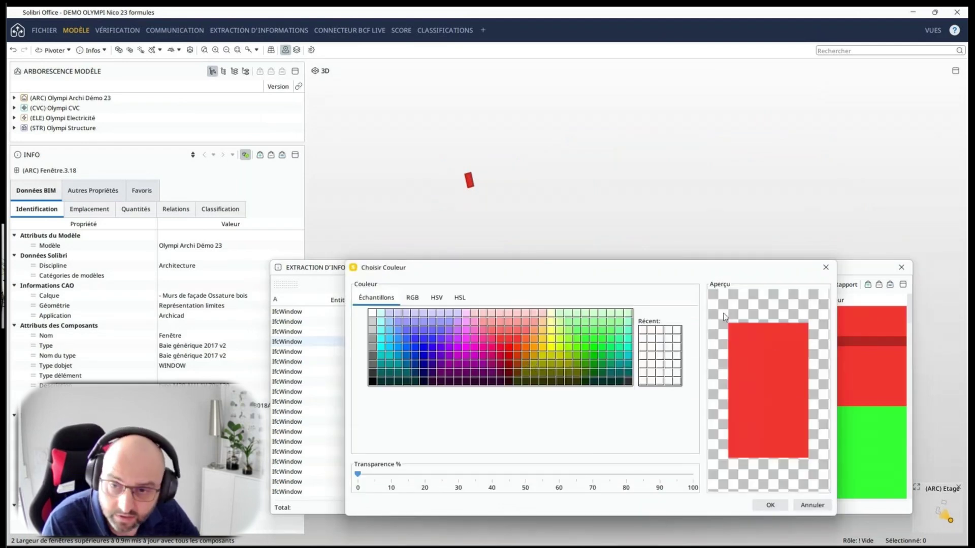
{"action": "left_click", "coordinate": [551, 339]}
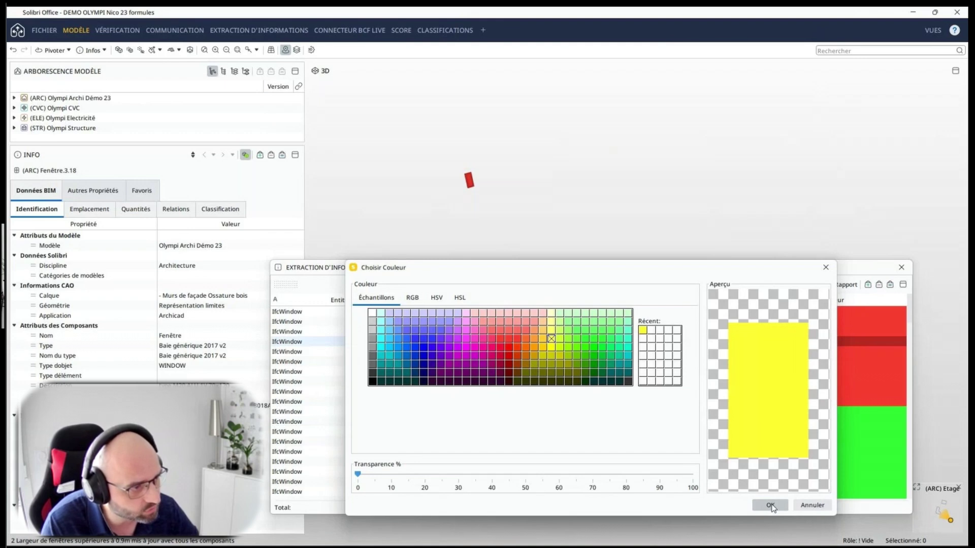
{"action": "left_click", "coordinate": [771, 505]}
{"action": "double_click", "coordinate": [848, 442]}
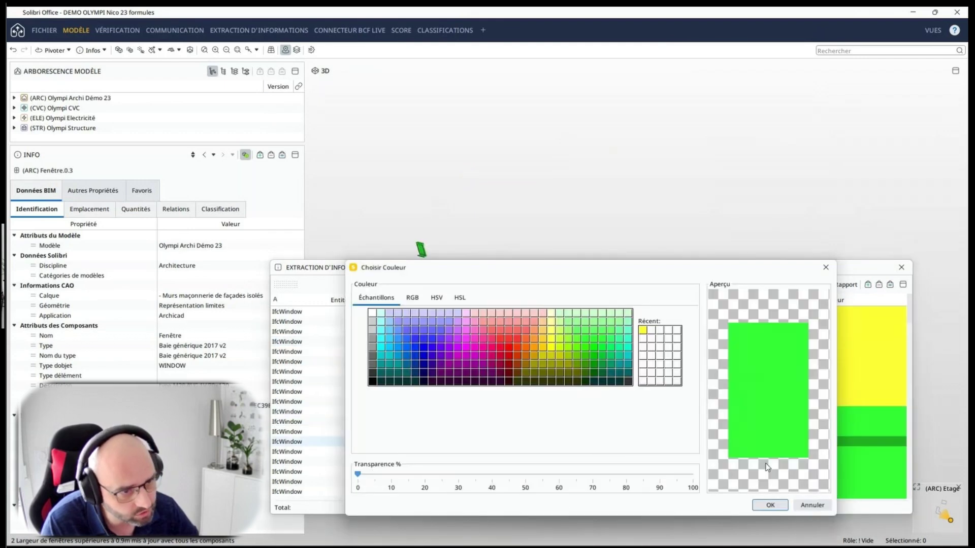
{"action": "left_click", "coordinate": [433, 330]}
{"action": "left_click", "coordinate": [769, 504]}
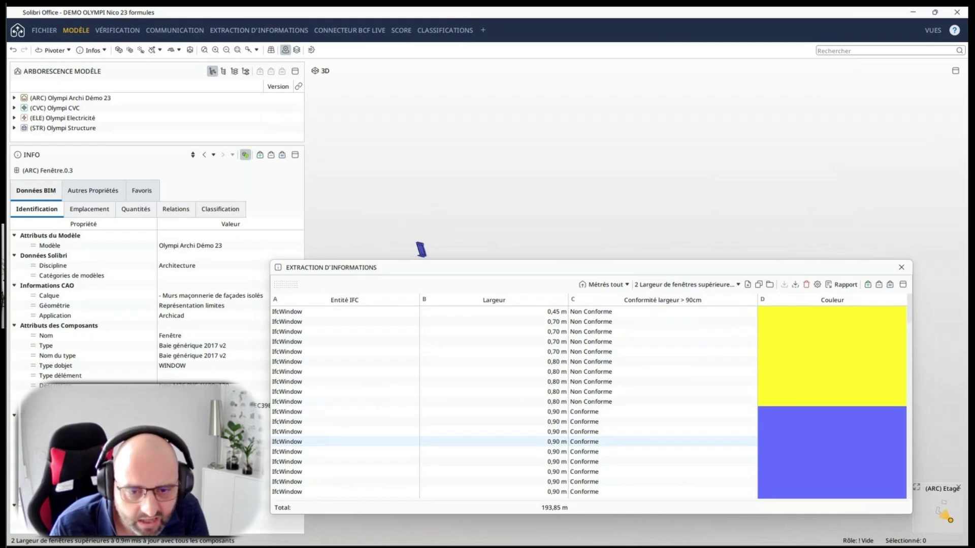
- Load the extraction 3 Surf. à peindre, update it with all components, and widen its table
{"action": "left_click", "coordinate": [738, 284]}
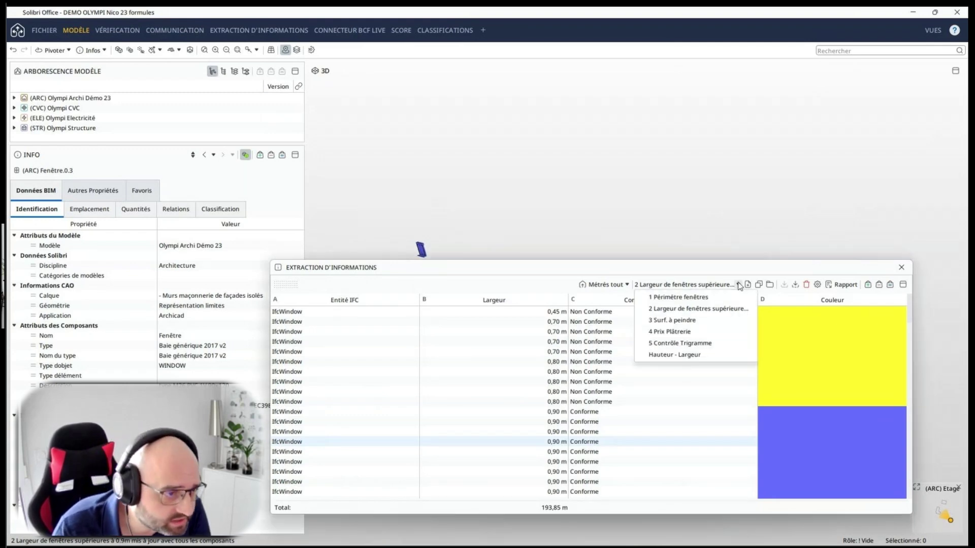
{"action": "left_click", "coordinate": [721, 321]}
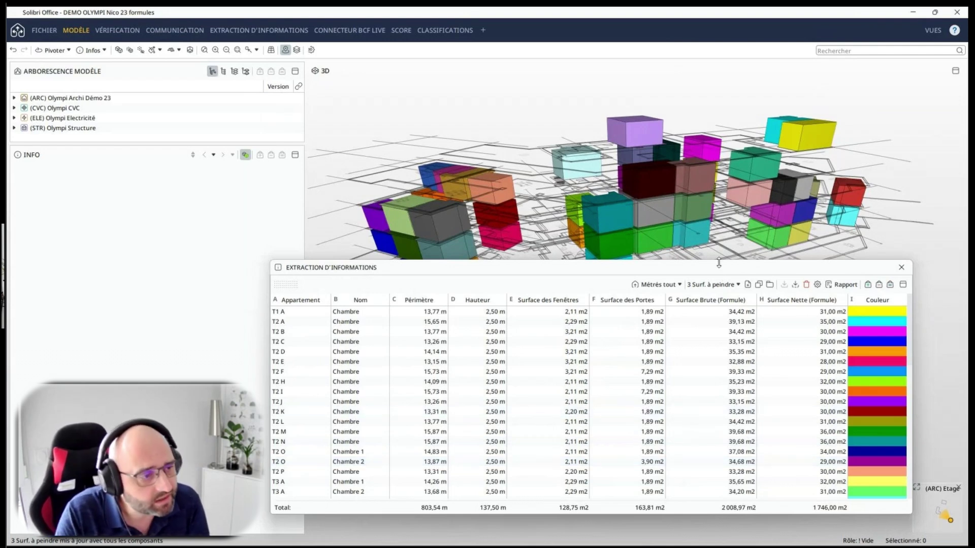
{"action": "left_click_drag", "start_coordinate": [718, 263], "coordinate": [656, 280]}
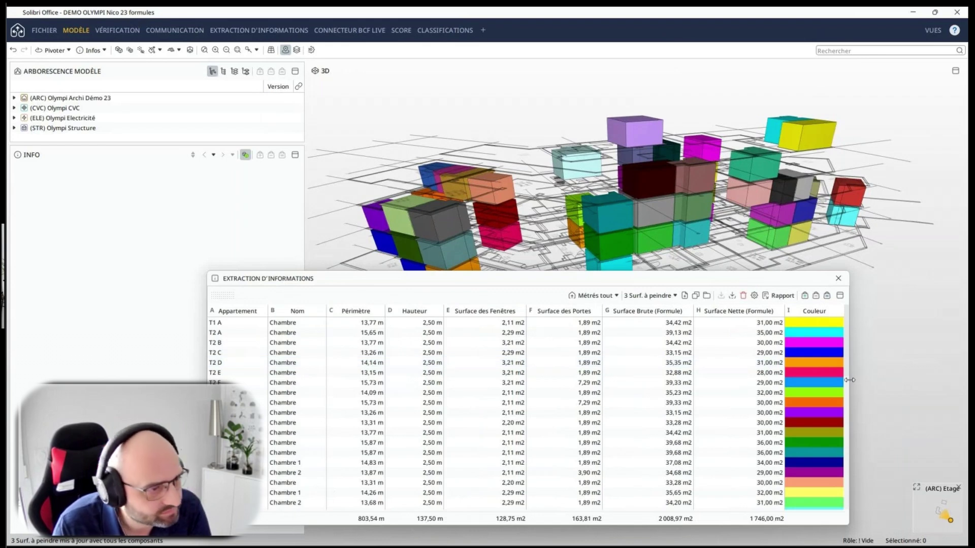
{"action": "left_click_drag", "start_coordinate": [849, 381], "coordinate": [951, 380]}
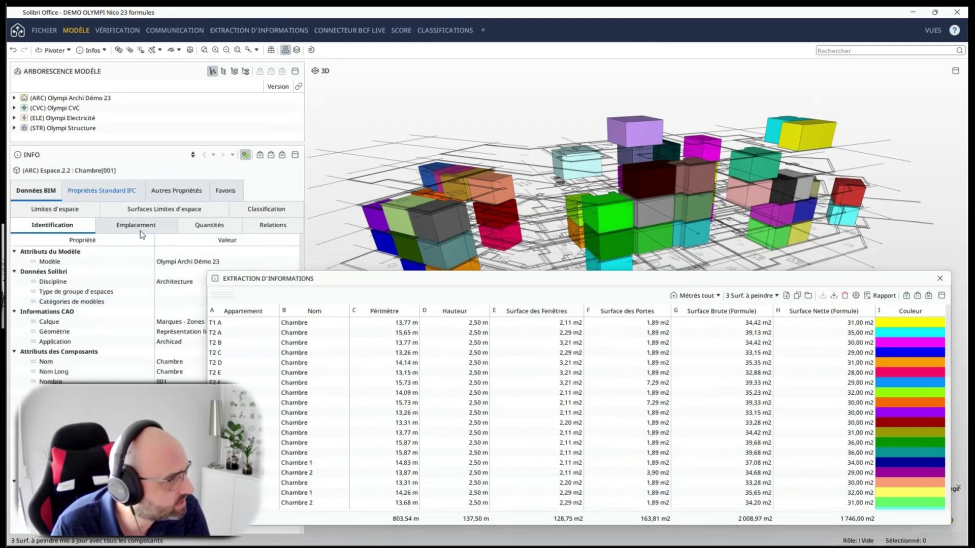
- Display the quantities of a Chambre space to check its perimeter, height, door area and window area
{"action": "left_click_drag", "start_coordinate": [370, 283], "coordinate": [455, 290]}
{"action": "left_click", "coordinate": [218, 228]}
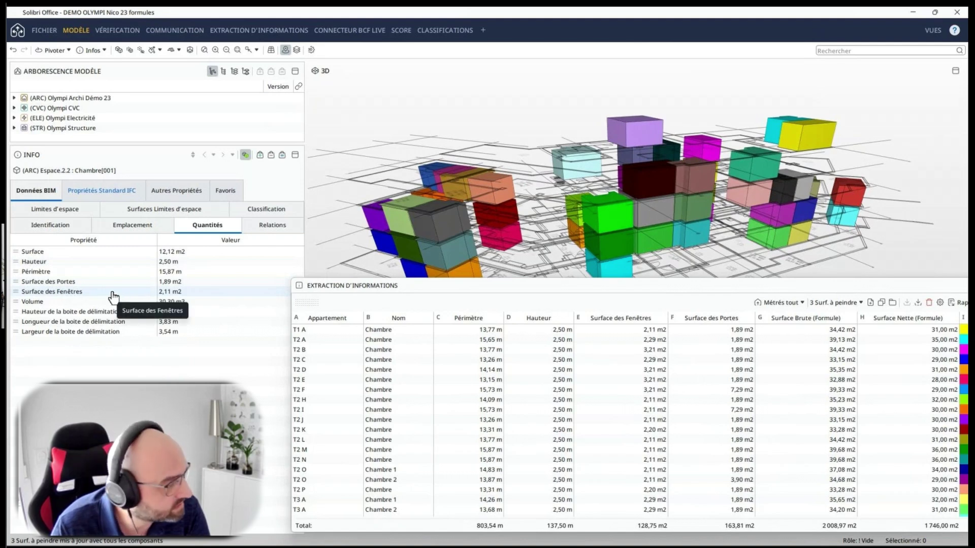
{"action": "left_click_drag", "start_coordinate": [545, 286], "coordinate": [420, 291]}
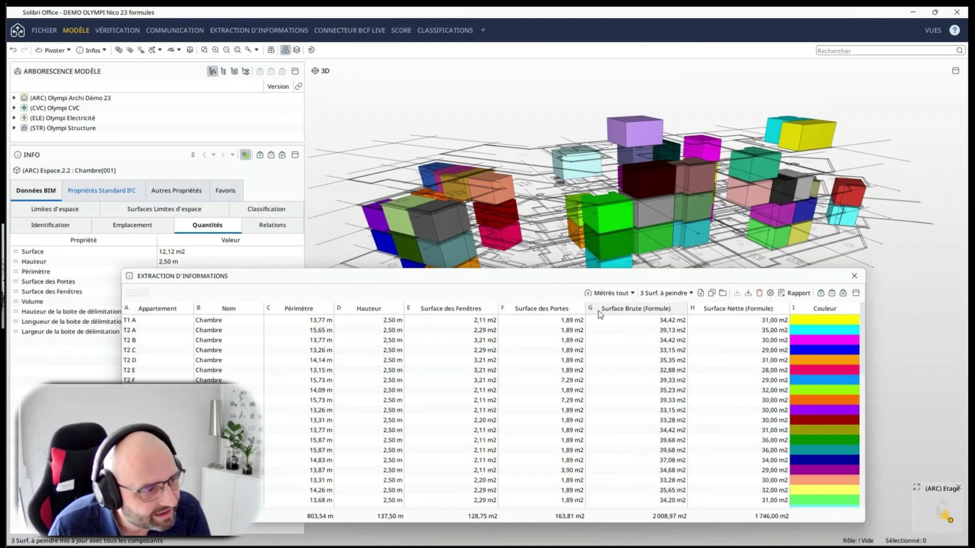
- Examine the formula and format of the Surface Brute (Formule) column and close its settings without changes
{"action": "double_click", "coordinate": [678, 310]}
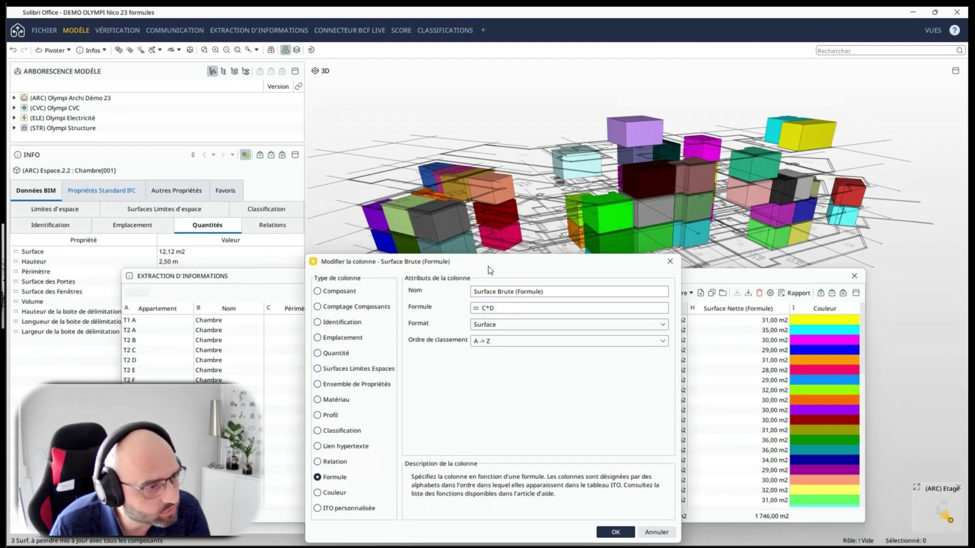
{"action": "left_click_drag", "start_coordinate": [489, 267], "coordinate": [749, 240]}
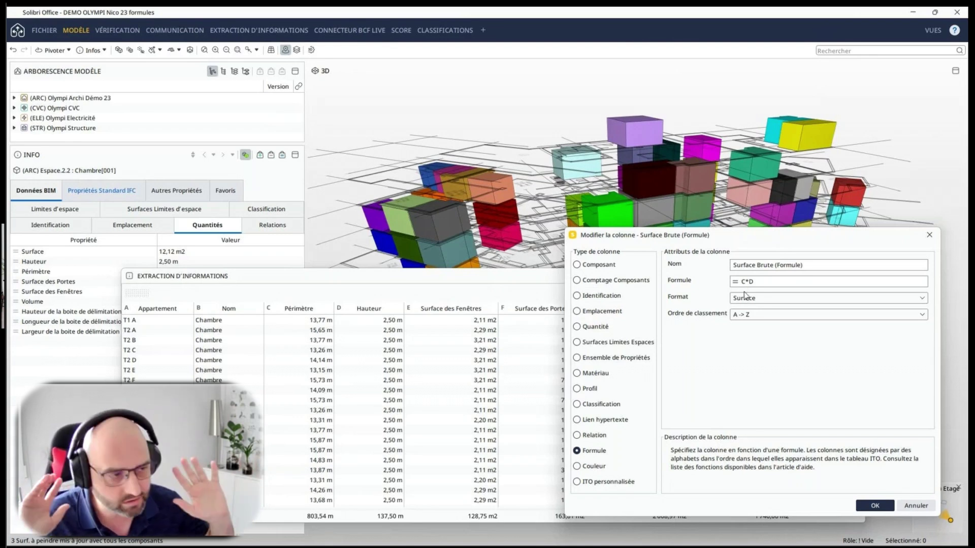
{"action": "left_click_drag", "start_coordinate": [790, 238], "coordinate": [755, 241]}
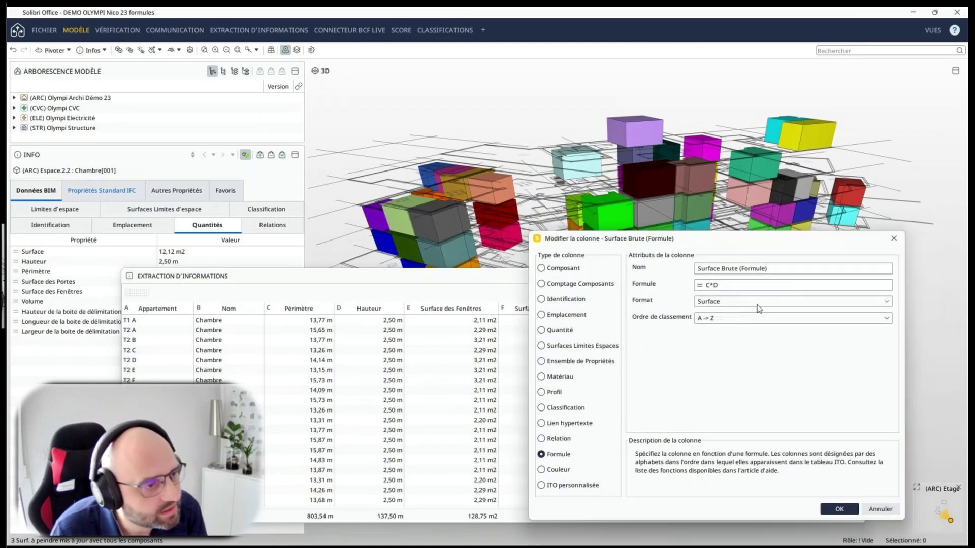
{"action": "left_click", "coordinate": [728, 285]}
{"action": "key", "text": "Home"}
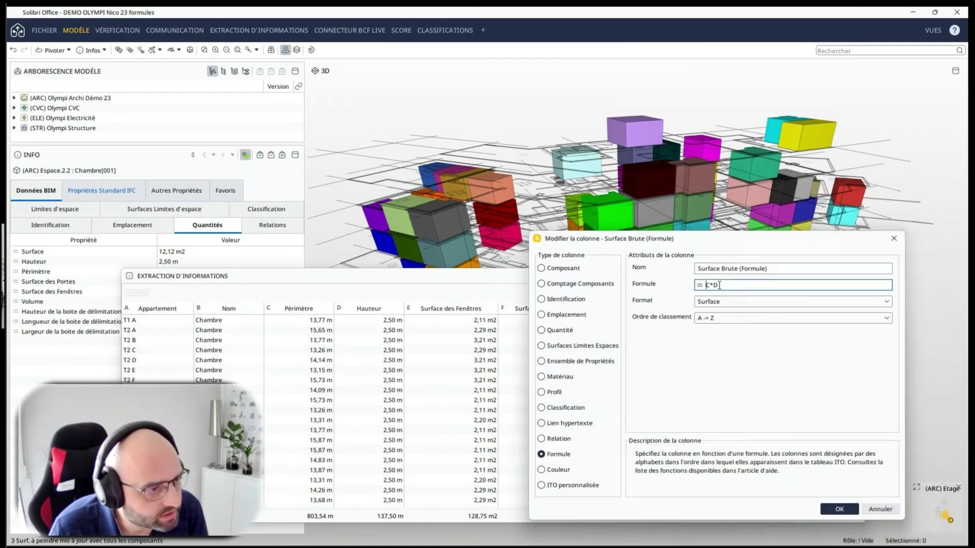
{"action": "left_click", "coordinate": [890, 513]}
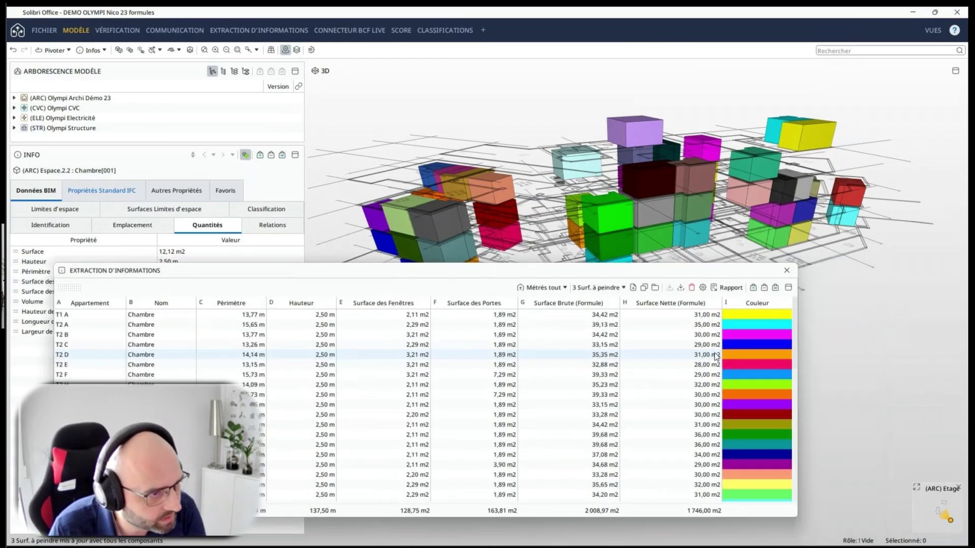
- Change the rounding in the Surface Nette (Formule) column to one decimal with the formula ROUNDUP(G-(E+F);1)
{"action": "double_click", "coordinate": [656, 304]}
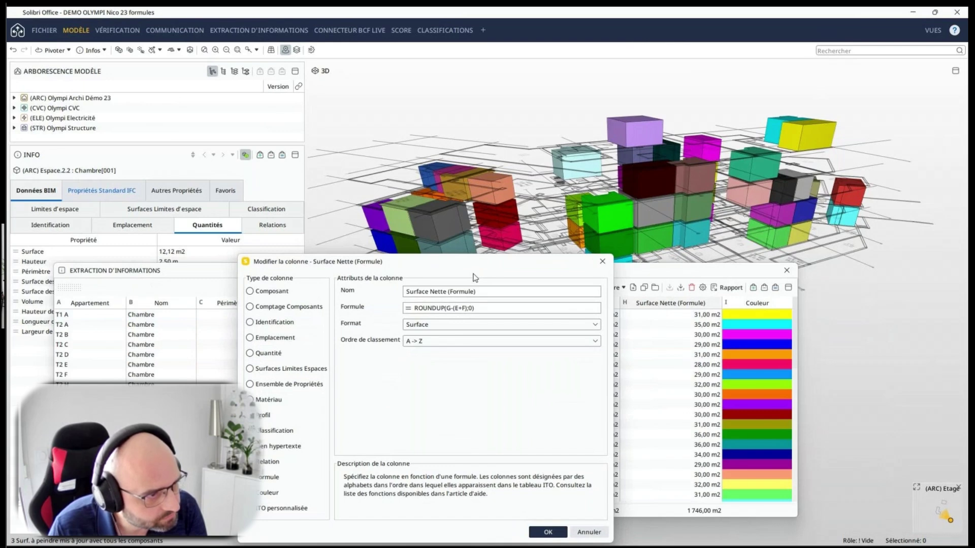
{"action": "left_click_drag", "start_coordinate": [473, 274], "coordinate": [728, 39]}
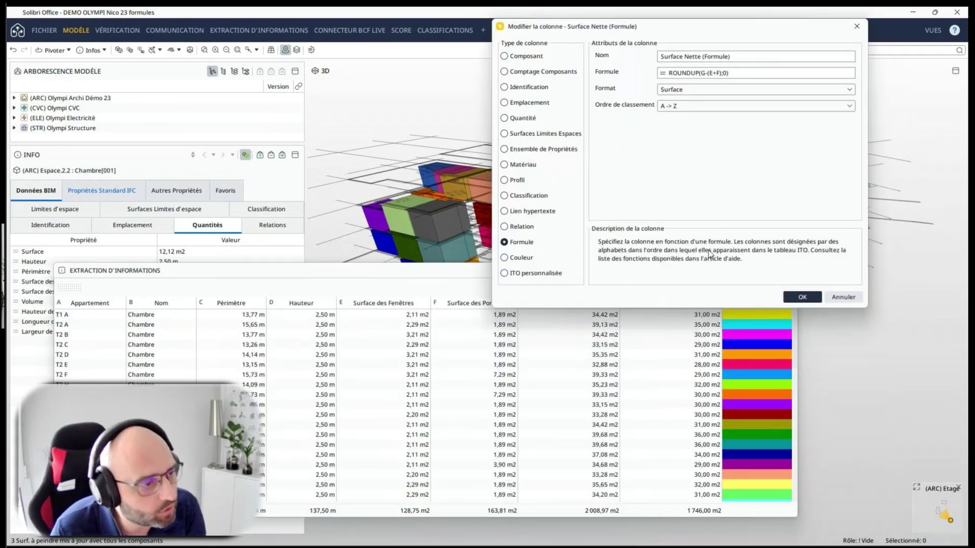
{"action": "left_click", "coordinate": [699, 73]}
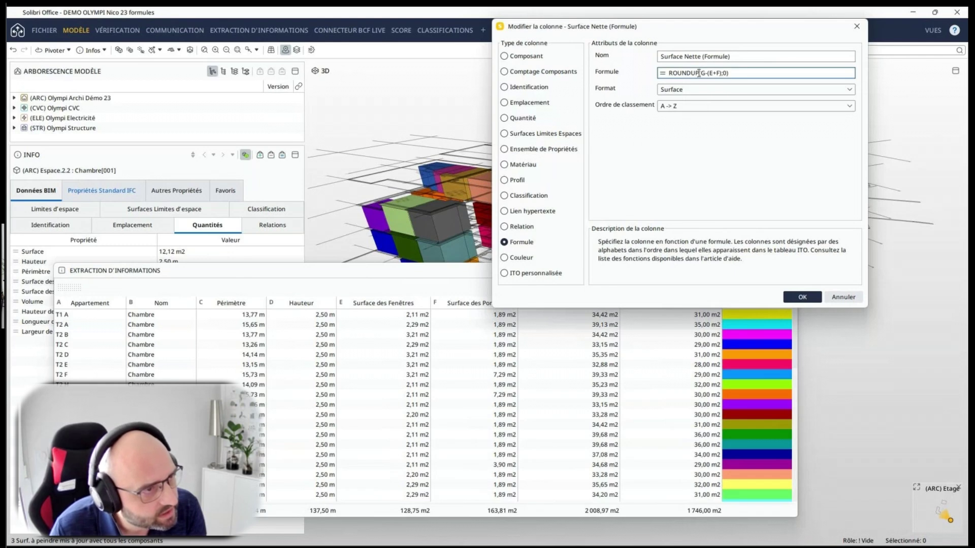
{"action": "double_click", "coordinate": [699, 73]}
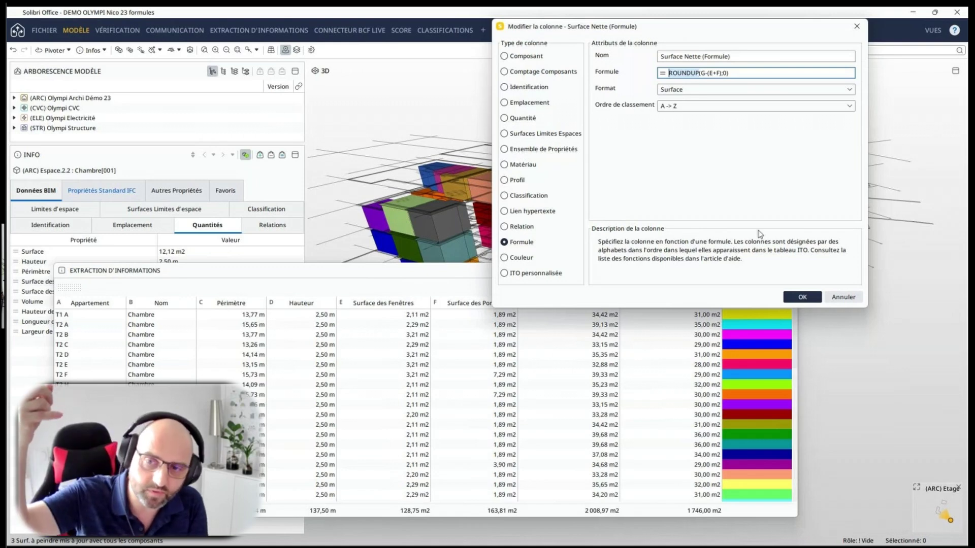
{"action": "left_click_drag", "start_coordinate": [763, 35], "coordinate": [508, 25]}
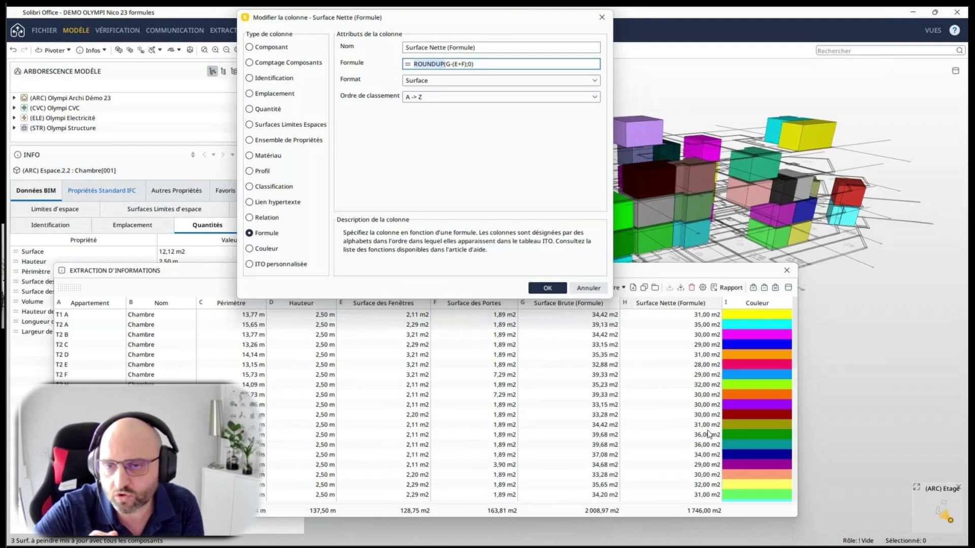
{"action": "left_click", "coordinate": [483, 63]}
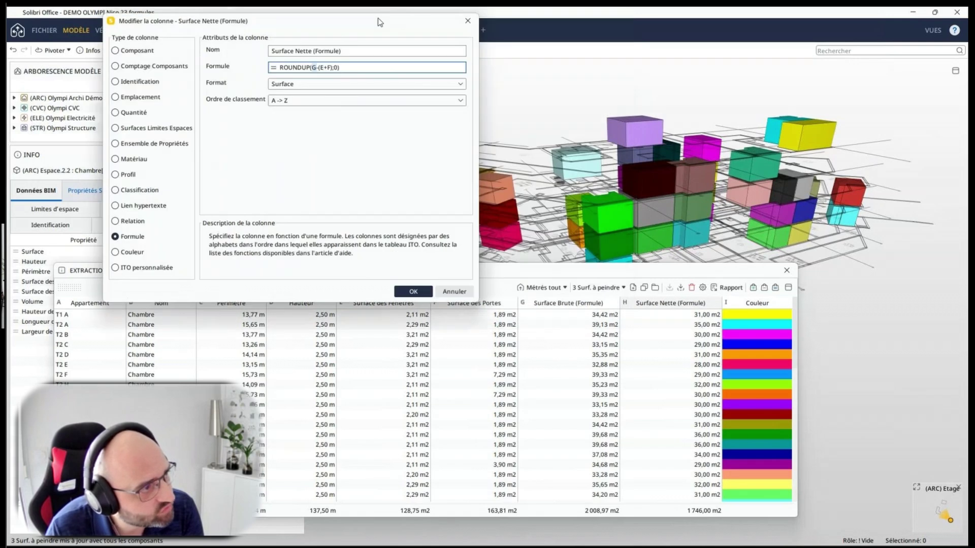
{"action": "left_click_drag", "start_coordinate": [513, 18], "coordinate": [311, 24]}
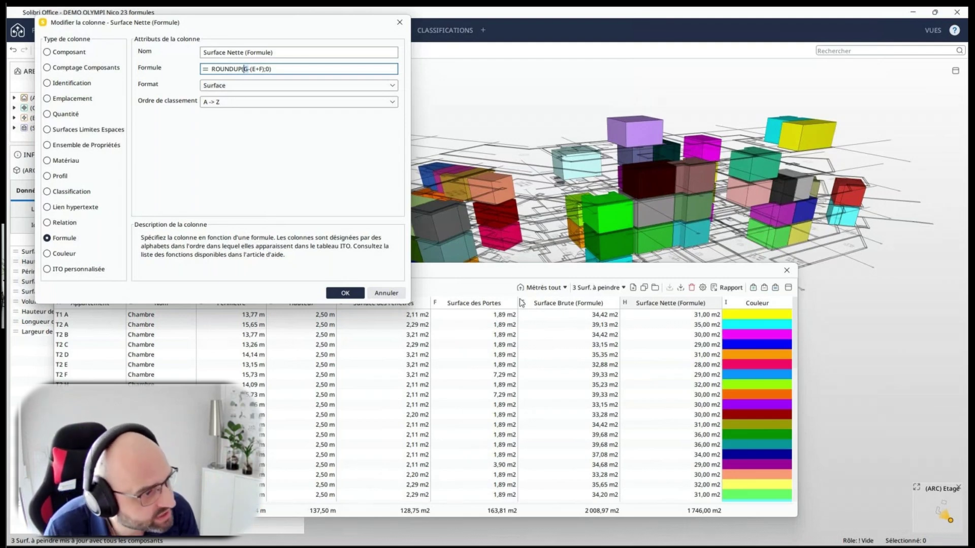
{"action": "left_click", "coordinate": [244, 68]}
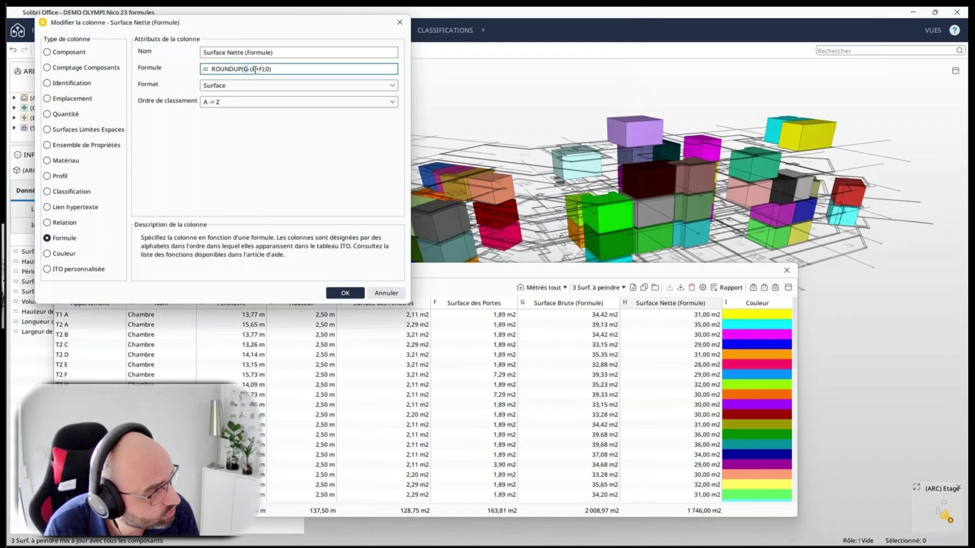
{"action": "left_click_drag", "start_coordinate": [317, 24], "coordinate": [221, 26]}
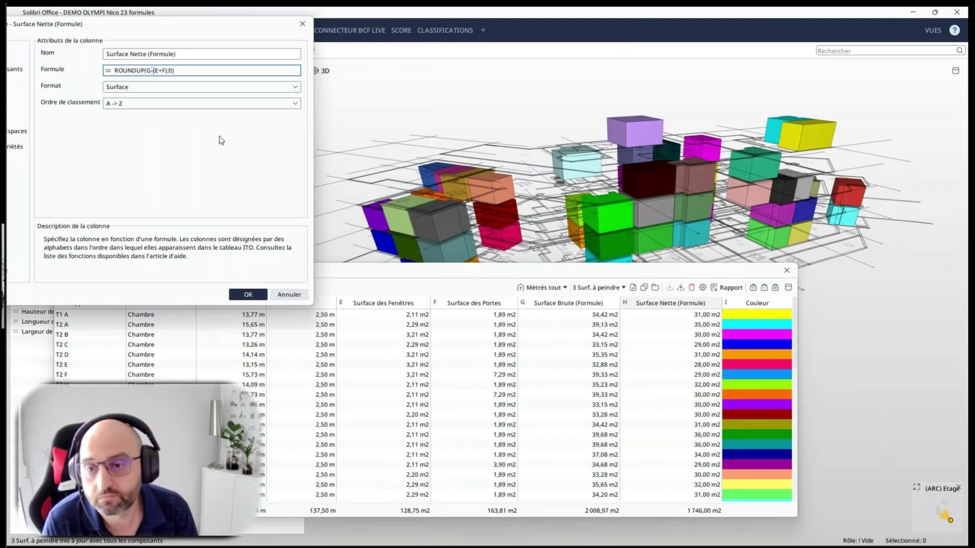
{"action": "double_click", "coordinate": [170, 71]}
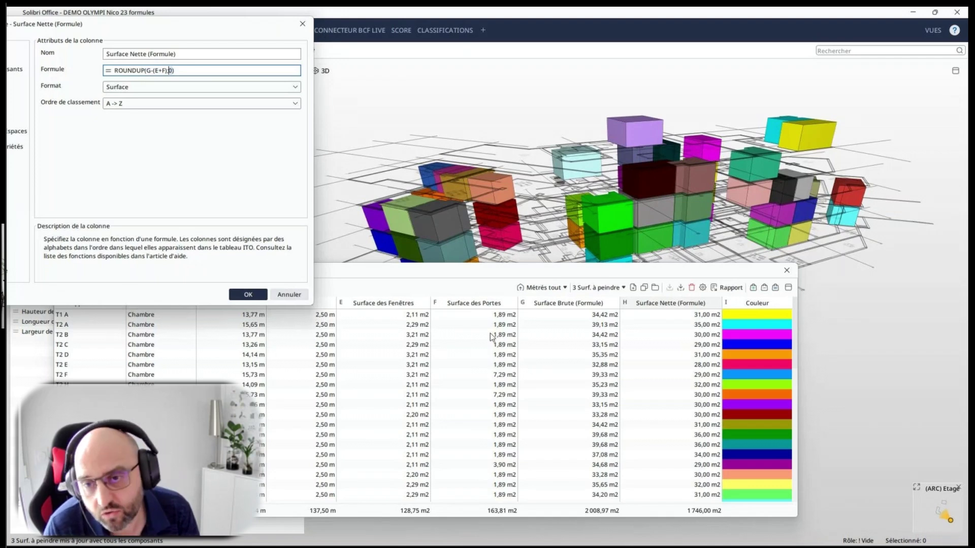
{"action": "left_click", "coordinate": [248, 294]}
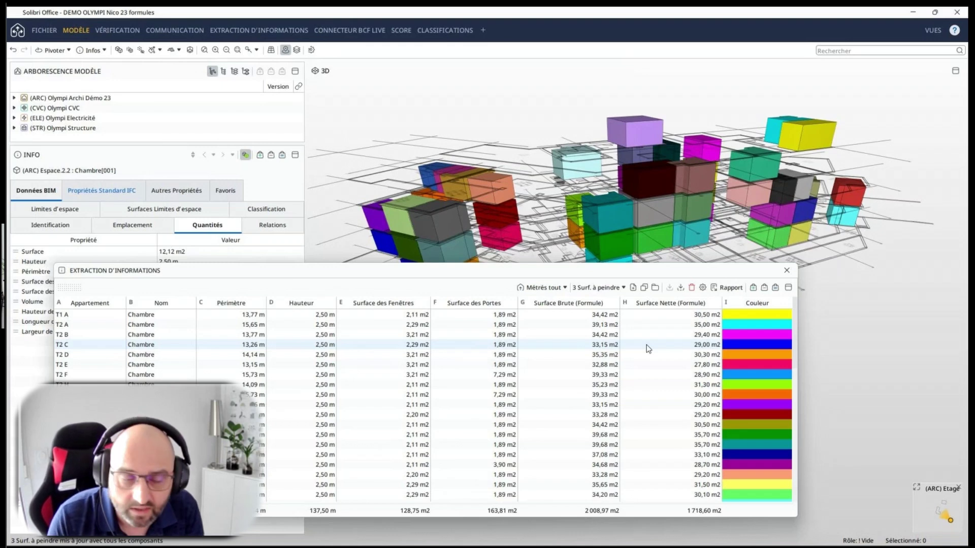
- Reopen the Surface Nette (Formule) column settings to check the formula and close them without changes
{"action": "double_click", "coordinate": [646, 303]}
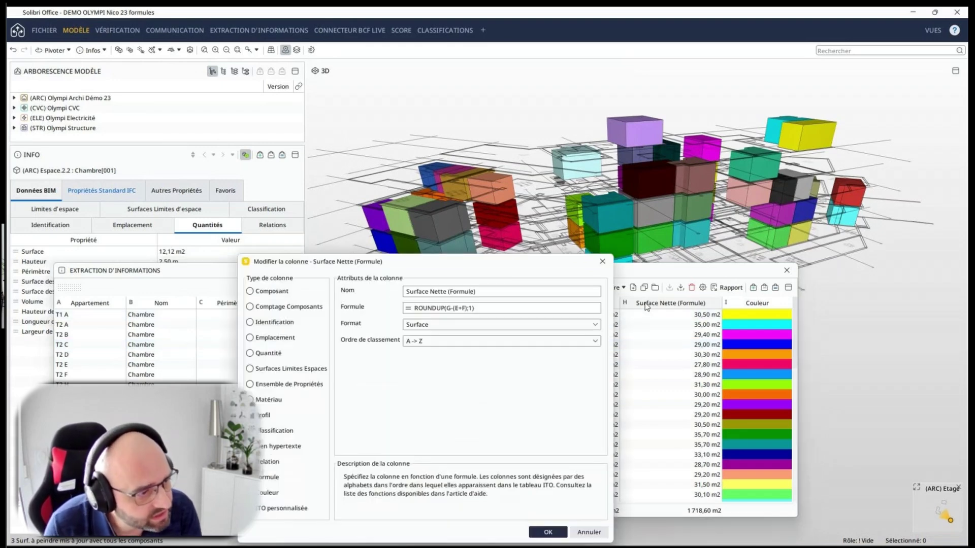
{"action": "left_click_drag", "start_coordinate": [560, 265], "coordinate": [399, 228]}
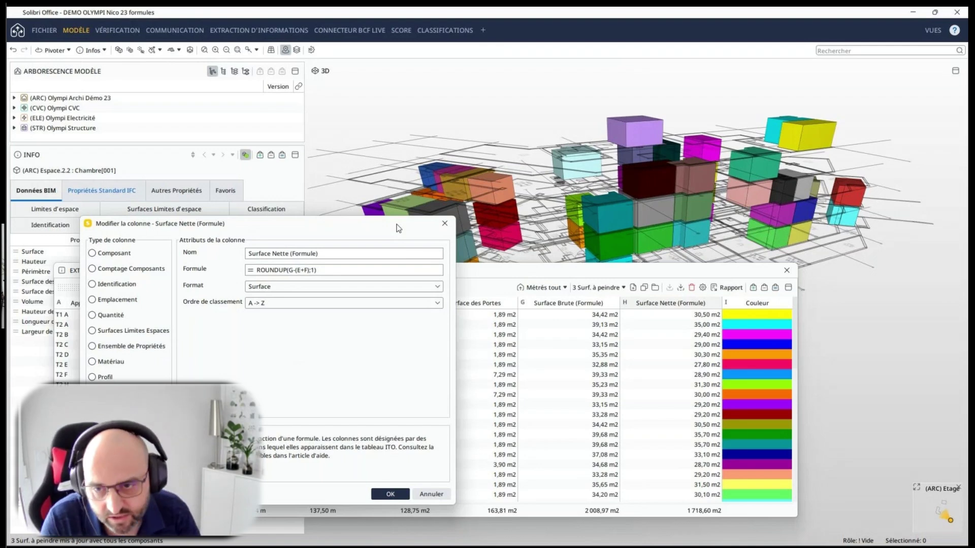
{"action": "left_click", "coordinate": [445, 225]}
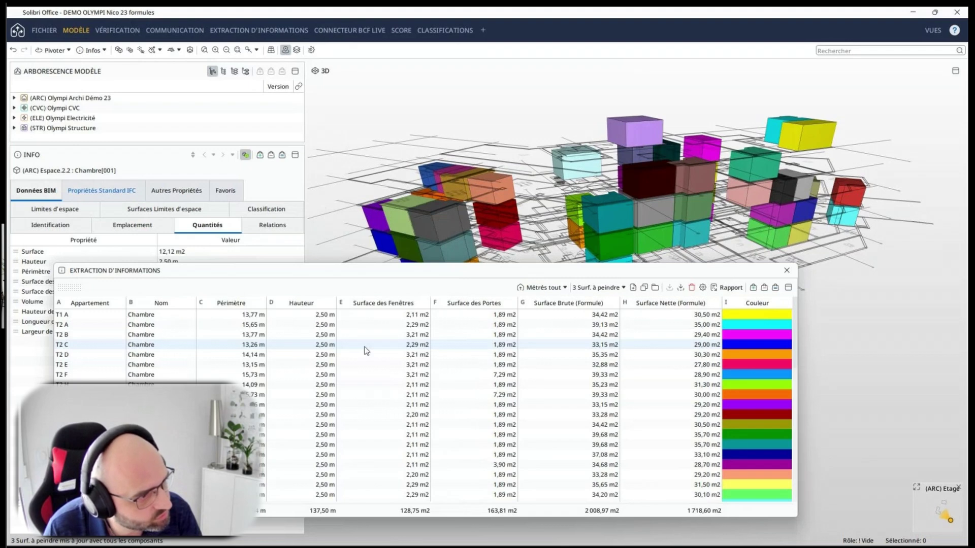
- Load the extraction 4 Prix Plâtrerie and move its table clear of the 3D model
{"action": "left_click", "coordinate": [619, 287]}
{"action": "left_click", "coordinate": [635, 335]}
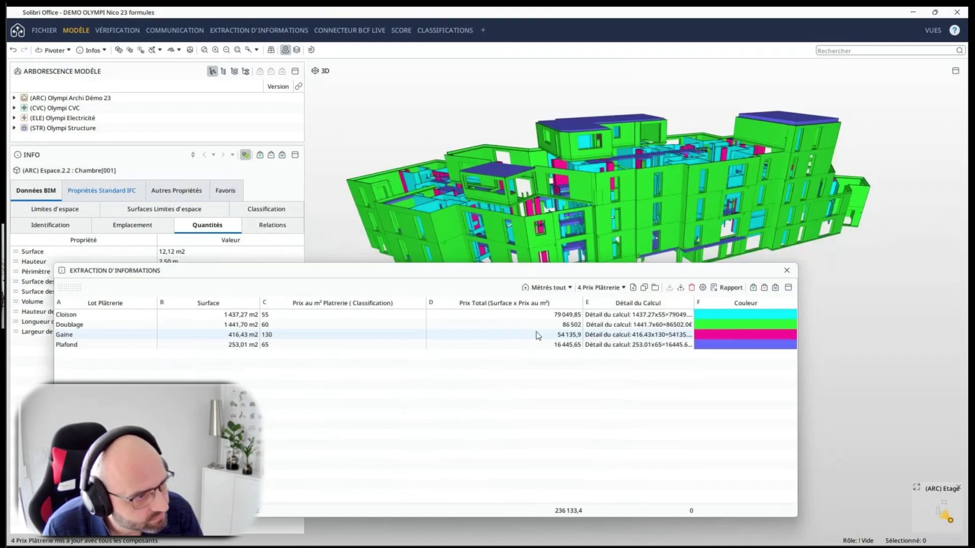
{"action": "left_click_drag", "start_coordinate": [524, 265], "coordinate": [630, 380]}
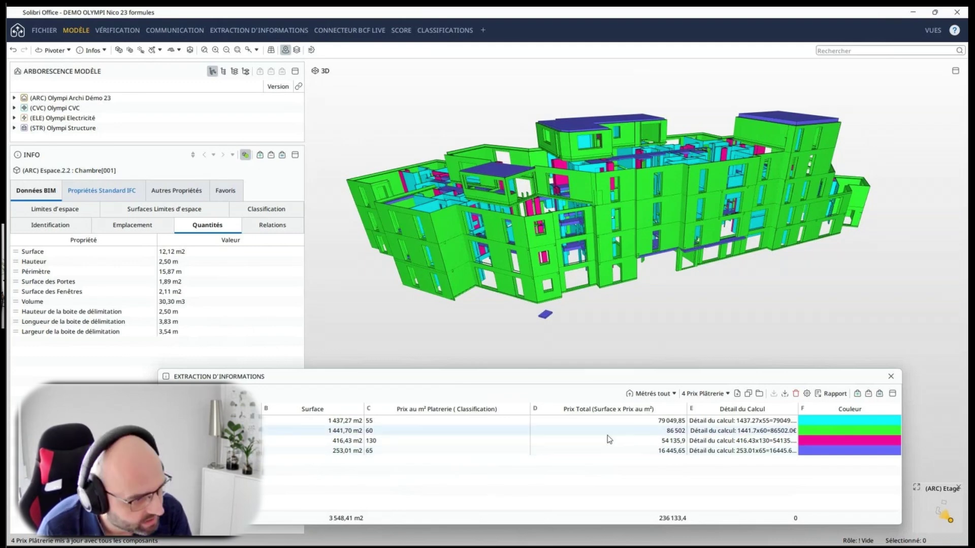
- Examine the formula and format of the Prix Total (Surface x Prix au m²) column and close its settings without changes
{"action": "double_click", "coordinate": [632, 410]}
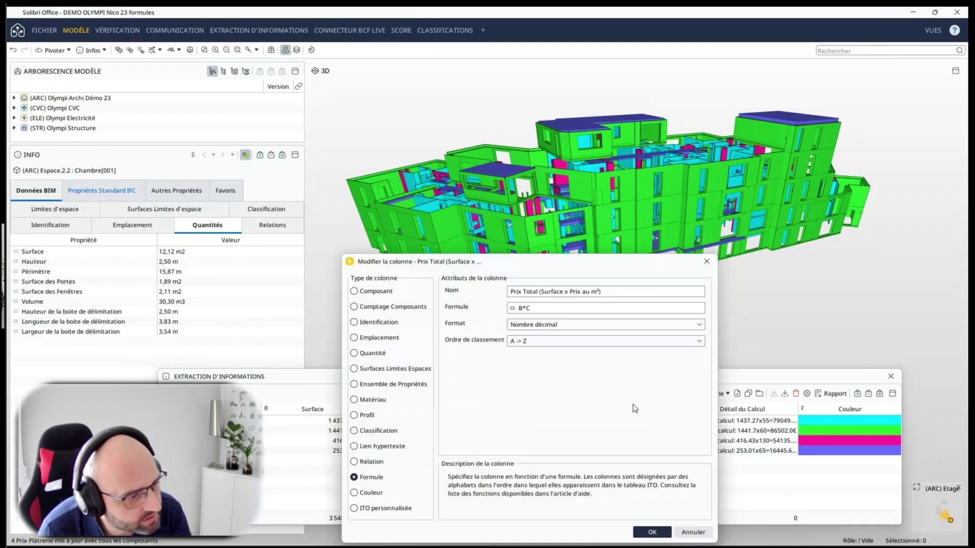
{"action": "left_click_drag", "start_coordinate": [551, 263], "coordinate": [805, 312]}
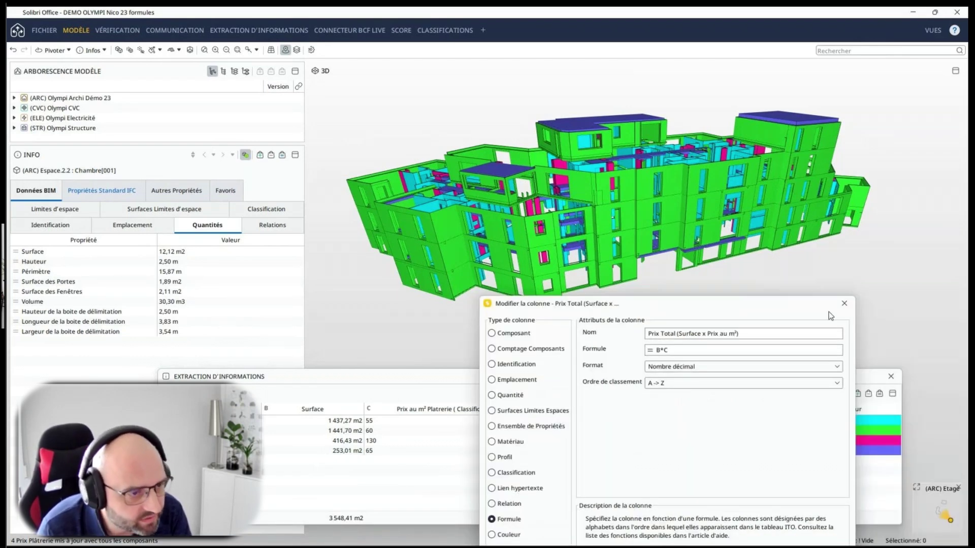
{"action": "left_click", "coordinate": [844, 304]}
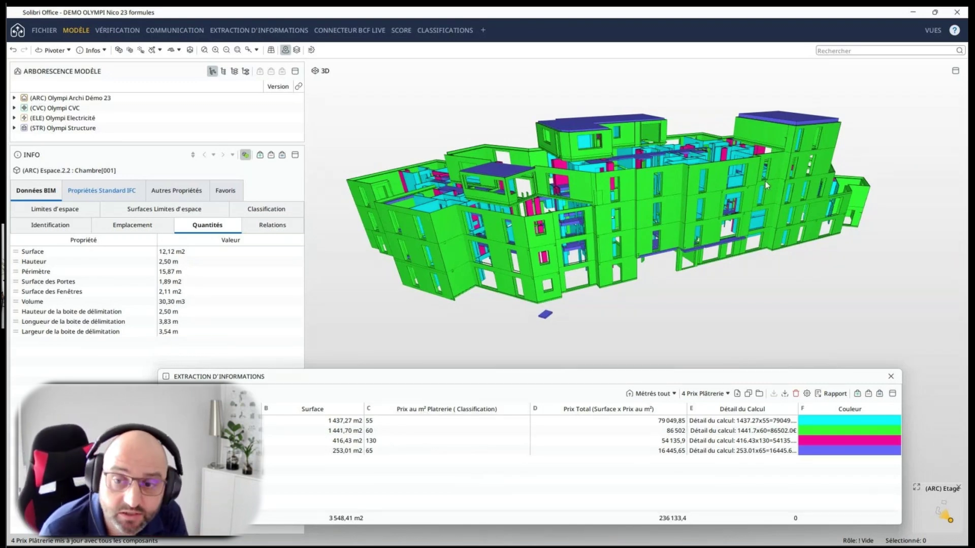
- Display the Classification view and expand Prix au m² Platrerie ( Classification) in the 0 Plâtre Prix folder
{"action": "left_click", "coordinate": [937, 33]}
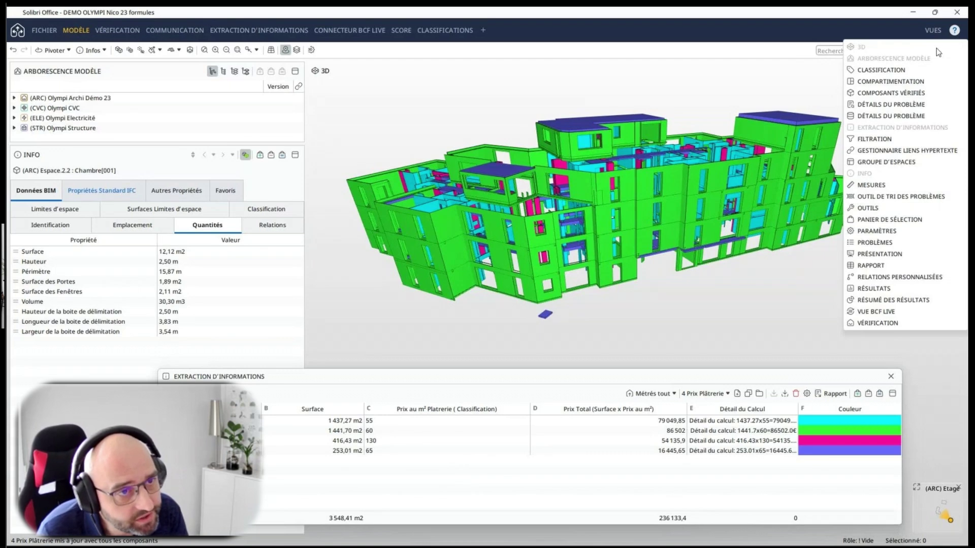
{"action": "left_click", "coordinate": [919, 70]}
{"action": "left_click_drag", "start_coordinate": [702, 111], "coordinate": [734, 65]}
{"action": "left_click", "coordinate": [649, 113]}
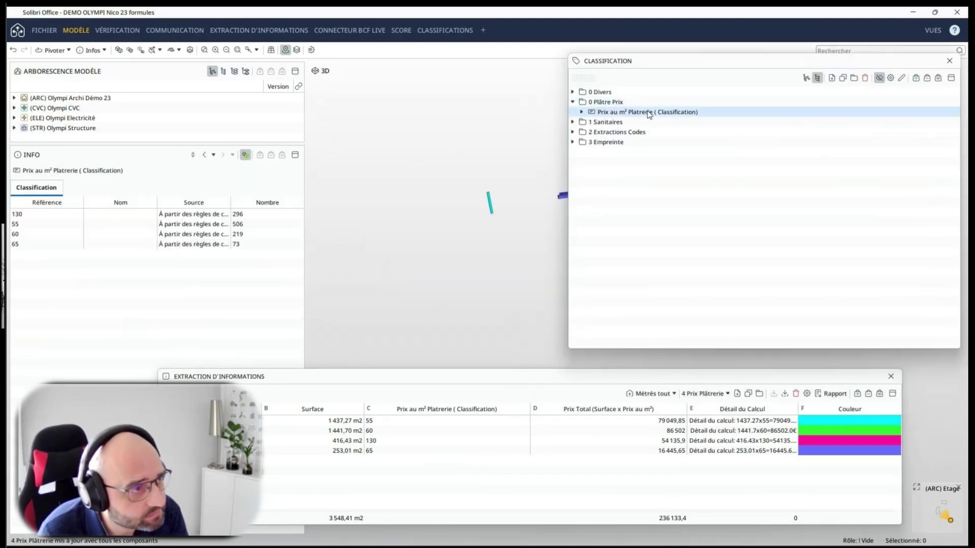
{"action": "left_click", "coordinate": [581, 112]}
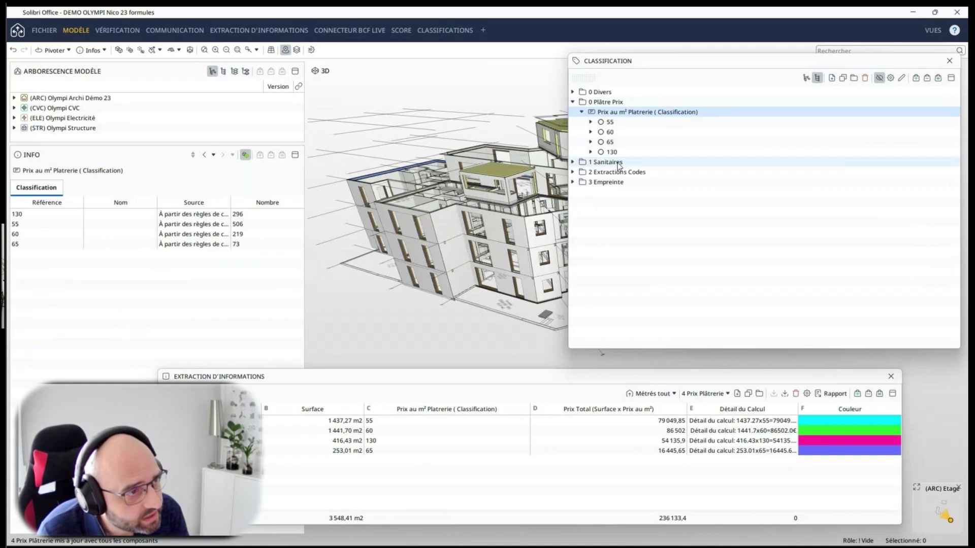
- Examine the classification rules that assign prices to the plastering lots in Prix au m² Platrerie and close them without changes
{"action": "right_click", "coordinate": [687, 112]}
{"action": "left_click", "coordinate": [732, 155]}
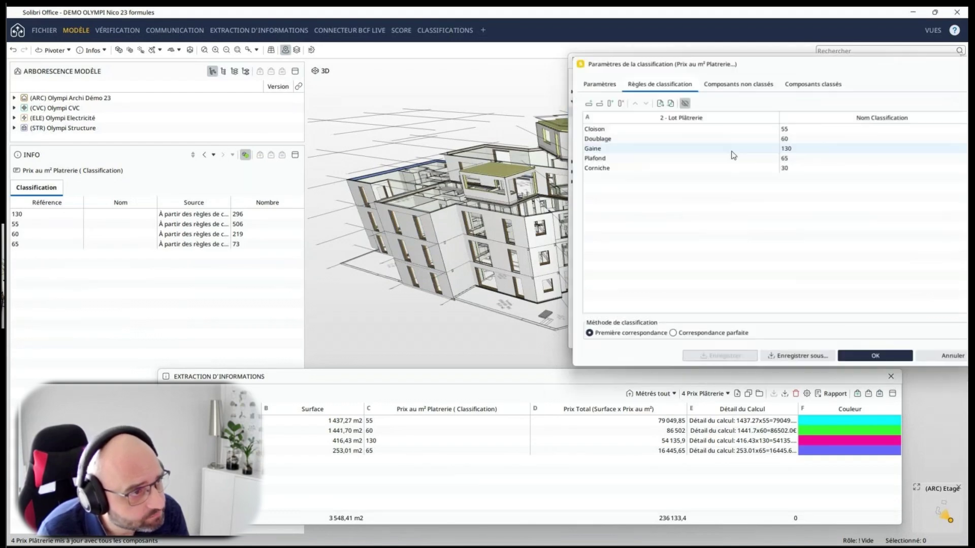
{"action": "left_click_drag", "start_coordinate": [747, 62], "coordinate": [479, 50]}
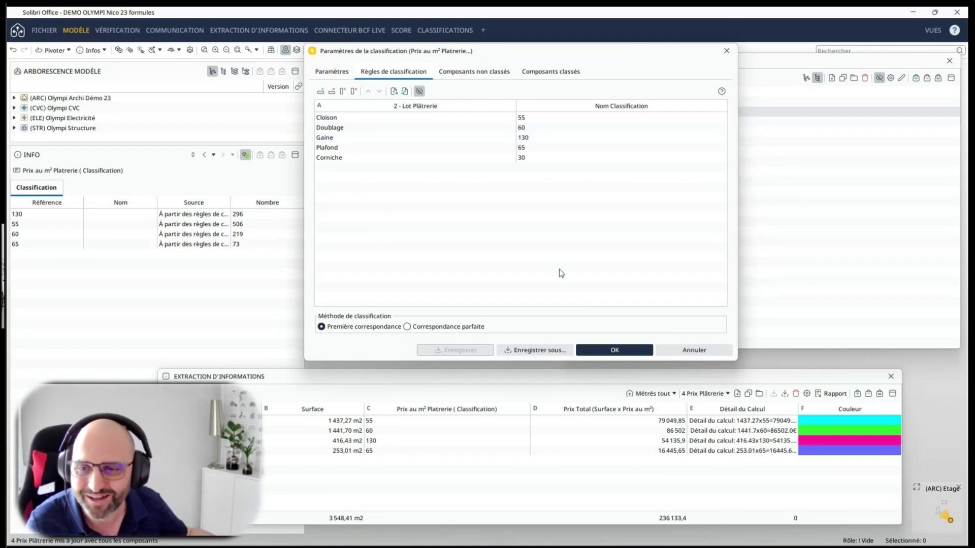
{"action": "left_click", "coordinate": [693, 350]}
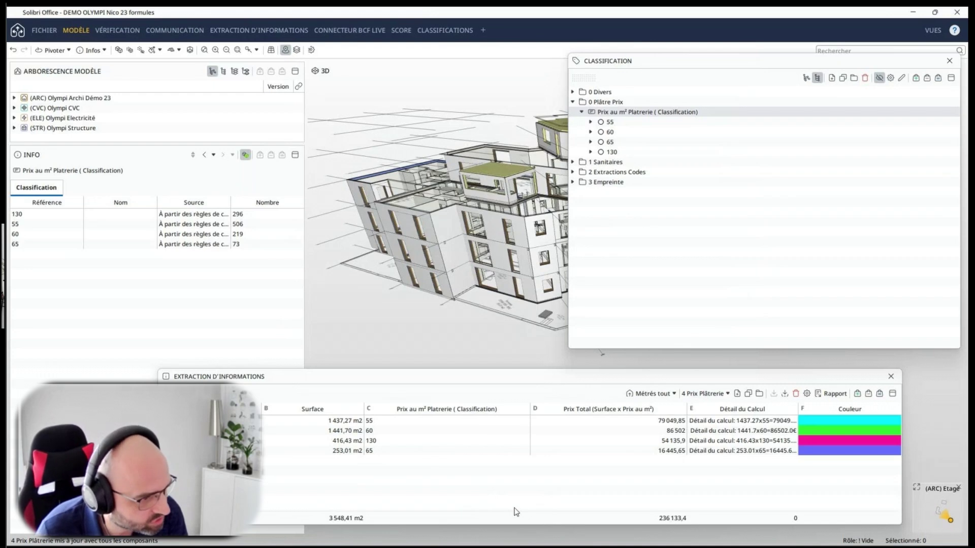
- Make the Prix au m² Platrerie ( Classification) column of the extraction editable
{"action": "left_click", "coordinate": [387, 422]}
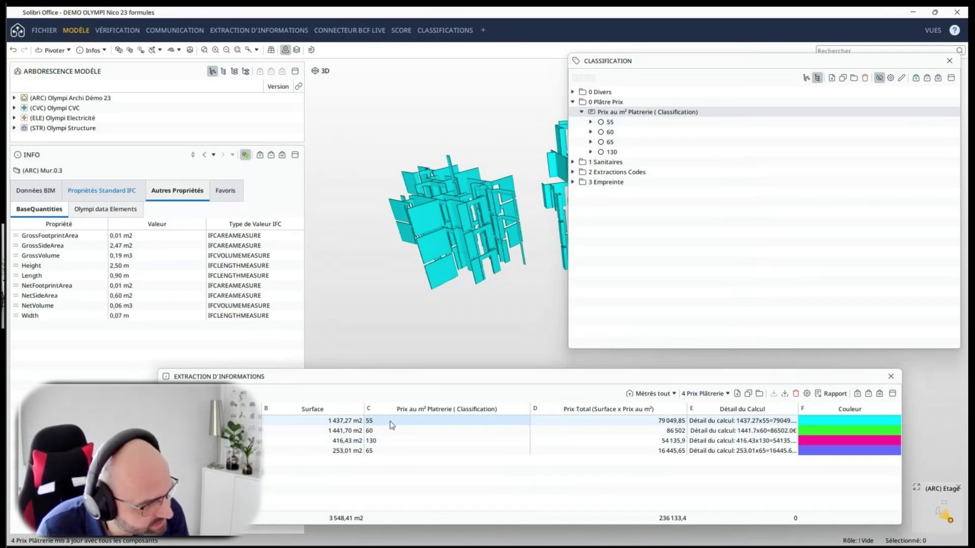
{"action": "double_click", "coordinate": [510, 409]}
{"action": "left_click_drag", "start_coordinate": [537, 262], "coordinate": [388, 66]}
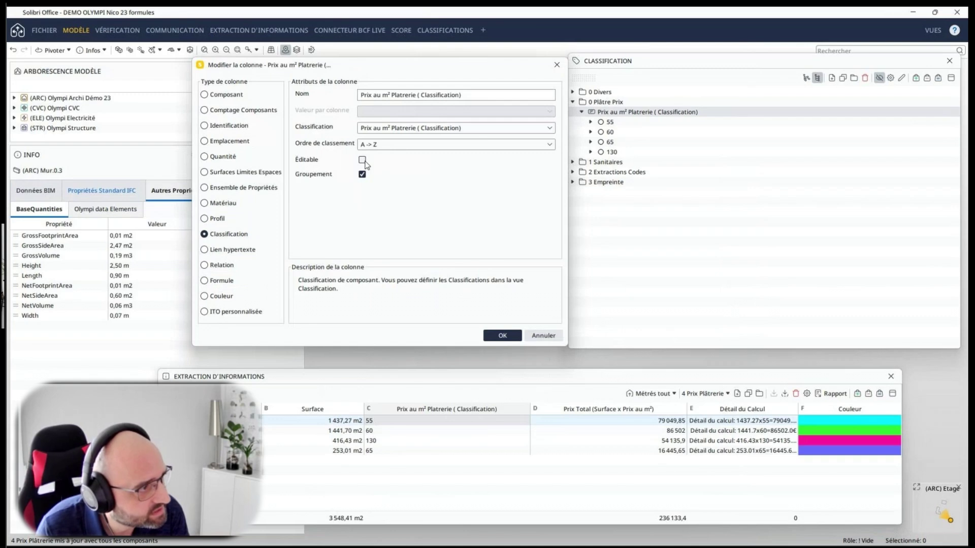
{"action": "left_click", "coordinate": [362, 160]}
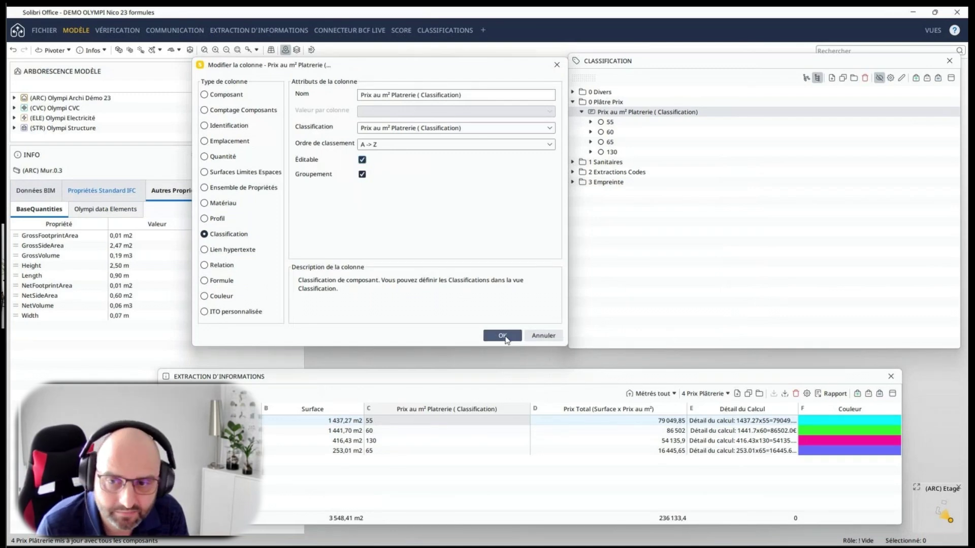
{"action": "left_click", "coordinate": [502, 336]}
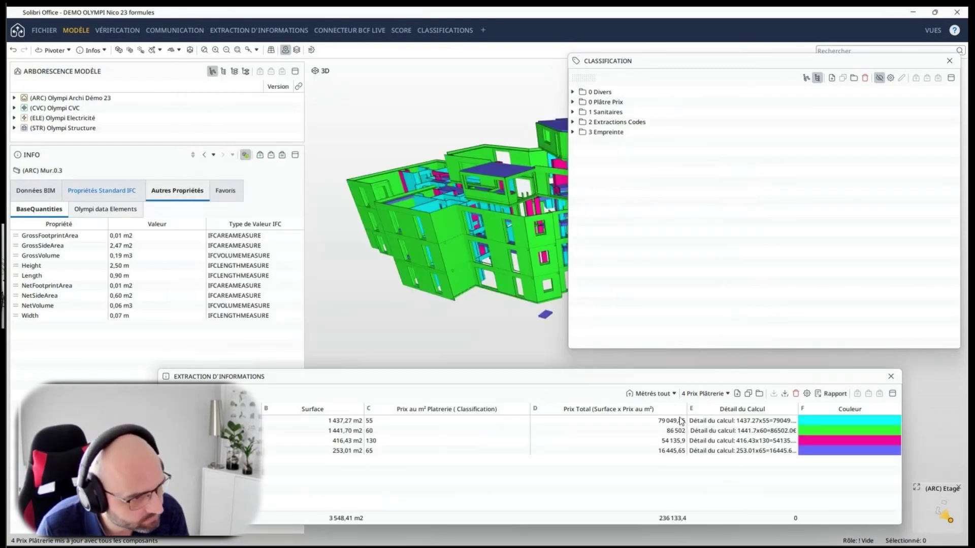
- Set the price per m² of the Cloison row to 550
{"action": "left_click", "coordinate": [558, 421]}
{"action": "left_click", "coordinate": [394, 431]}
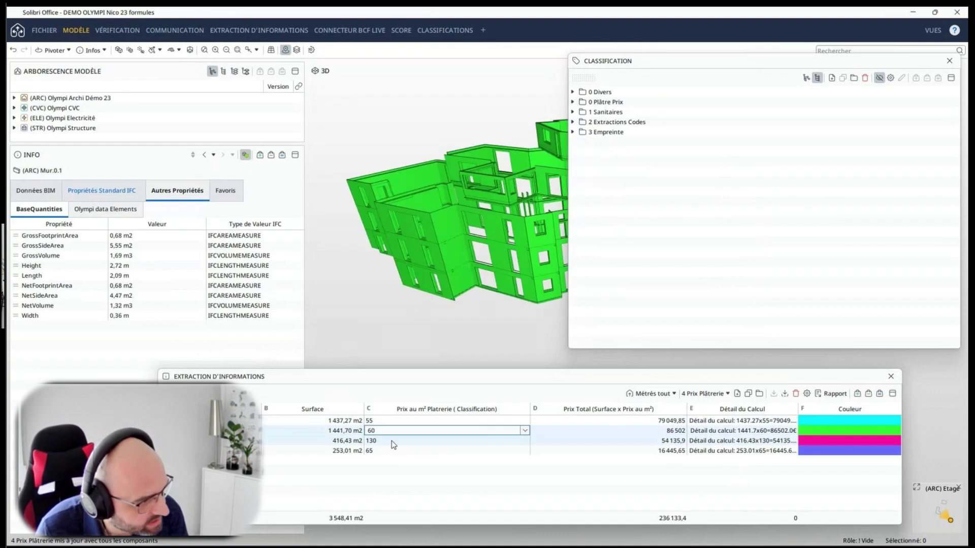
{"action": "left_click", "coordinate": [390, 451]}
{"action": "left_click", "coordinate": [395, 475]}
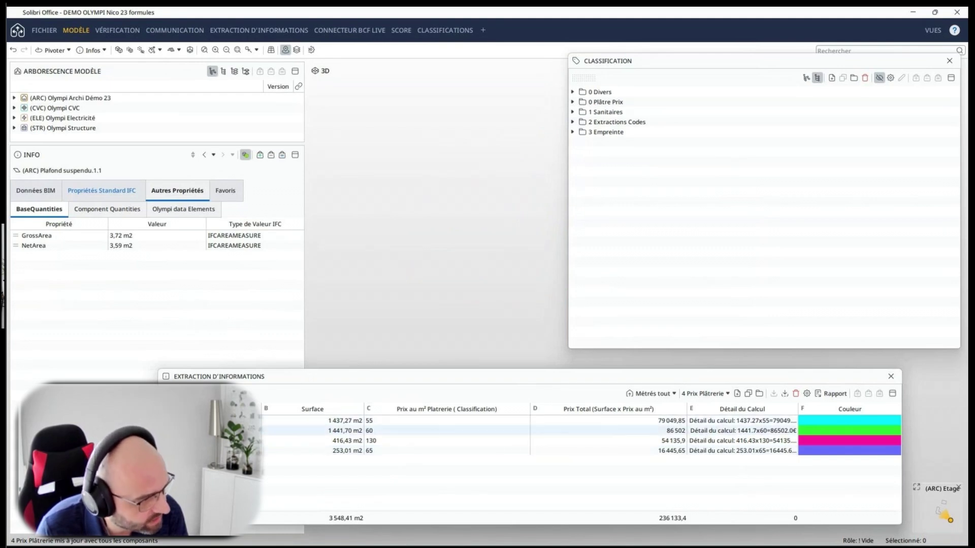
{"action": "double_click", "coordinate": [381, 421]}
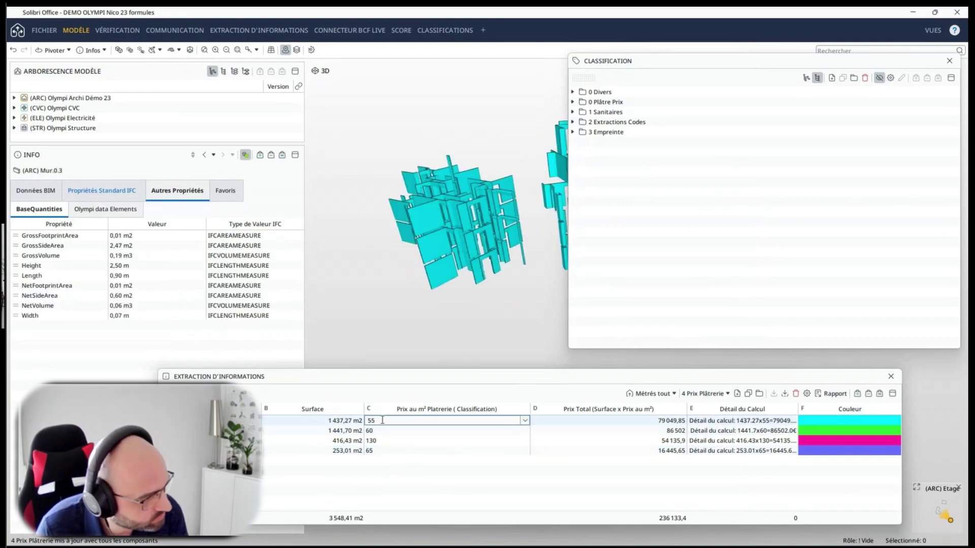
{"action": "type", "text": "0"}
{"action": "left_click", "coordinate": [567, 499]}
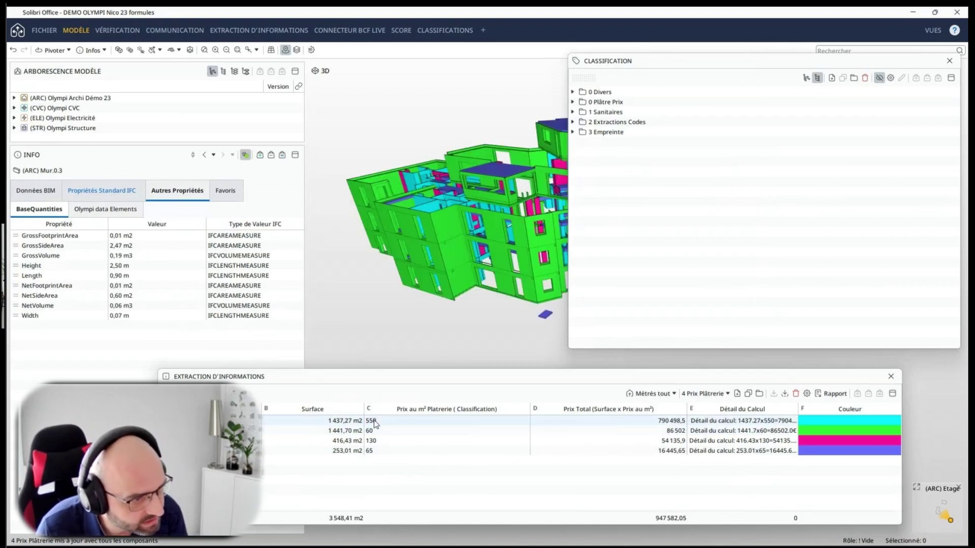
- Set the price per m² of the Doublage row (1 441,70 m2) to 55
{"action": "left_click", "coordinate": [386, 430]}
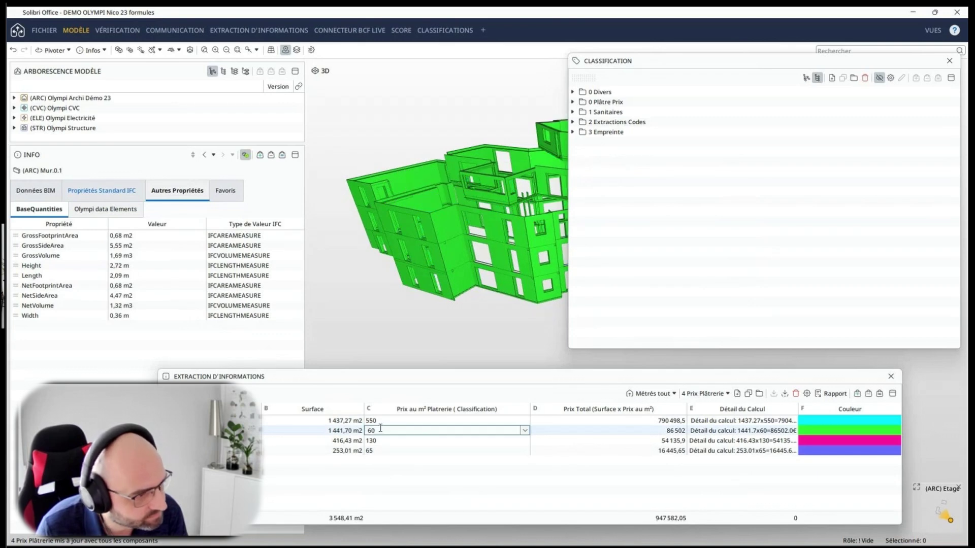
{"action": "type", "text": "5"}
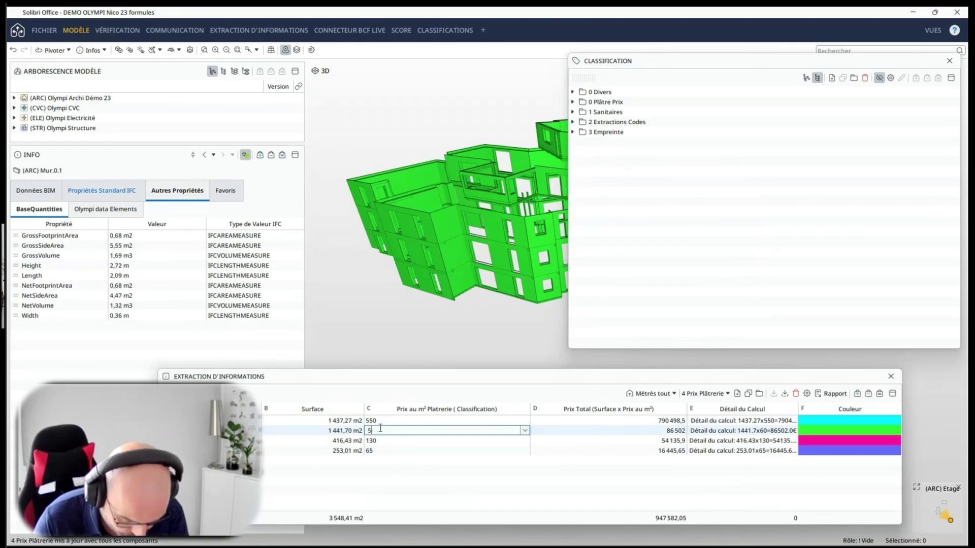
{"action": "type", "text": "5"}
{"action": "left_click", "coordinate": [492, 485]}
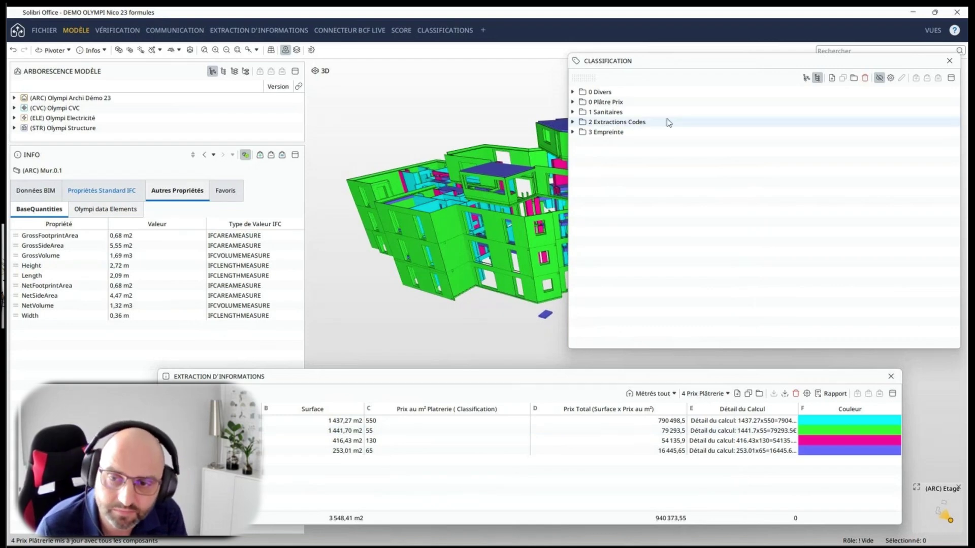
- Open the settings of Prix au m² Platrerie ( Classification) in the 0 Plâtre Prix folder and display its classified components
{"action": "left_click", "coordinate": [572, 102]}
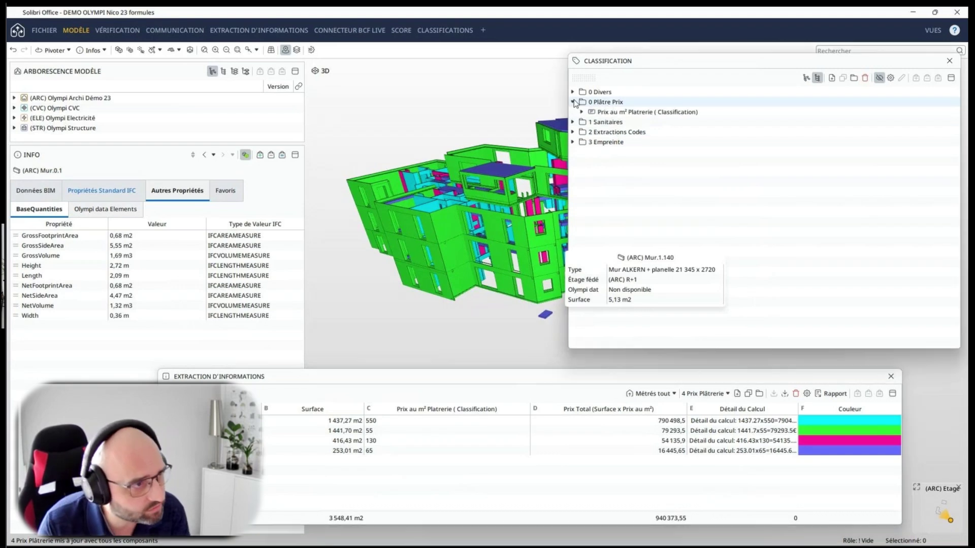
{"action": "left_click", "coordinate": [674, 113]}
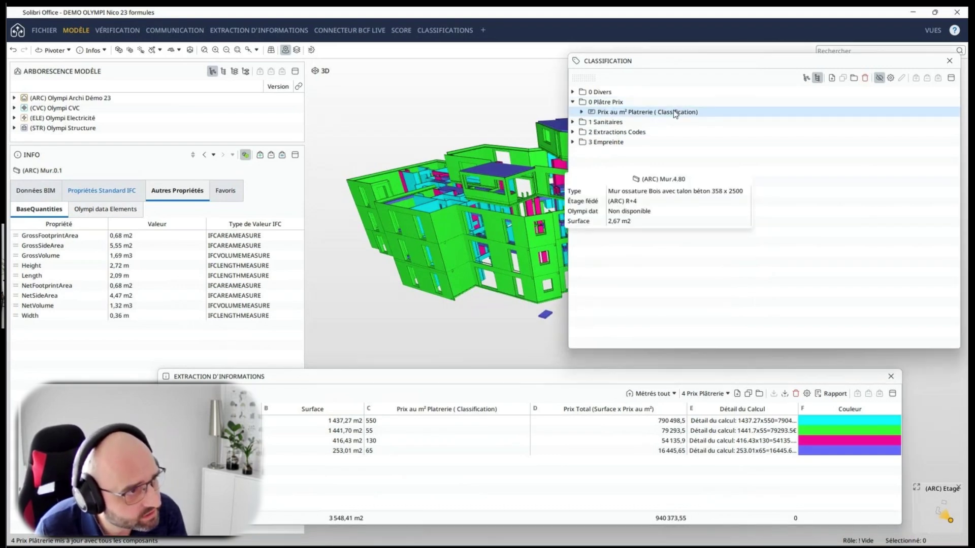
{"action": "right_click", "coordinate": [649, 111]}
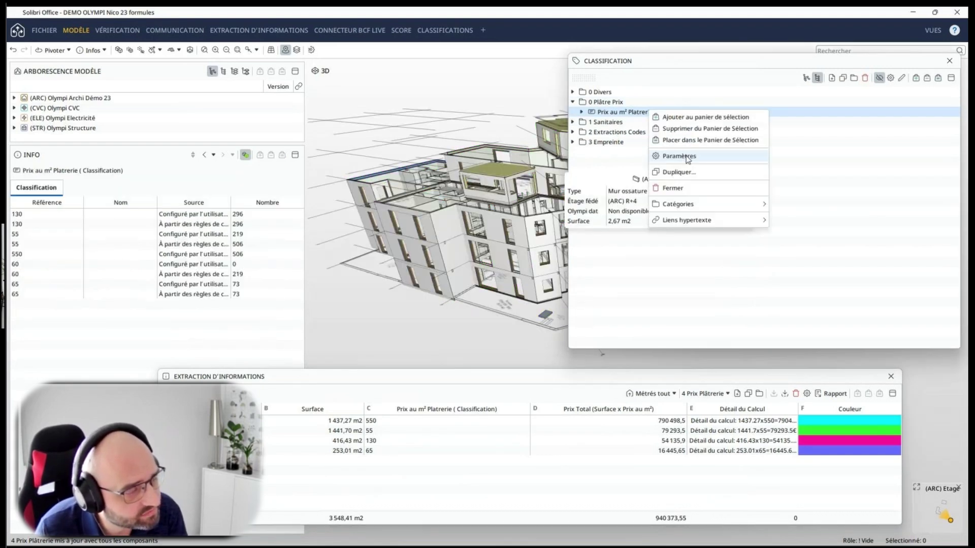
{"action": "left_click", "coordinate": [679, 156]}
{"action": "left_click_drag", "start_coordinate": [441, 61], "coordinate": [417, 60]}
{"action": "left_click", "coordinate": [423, 78]}
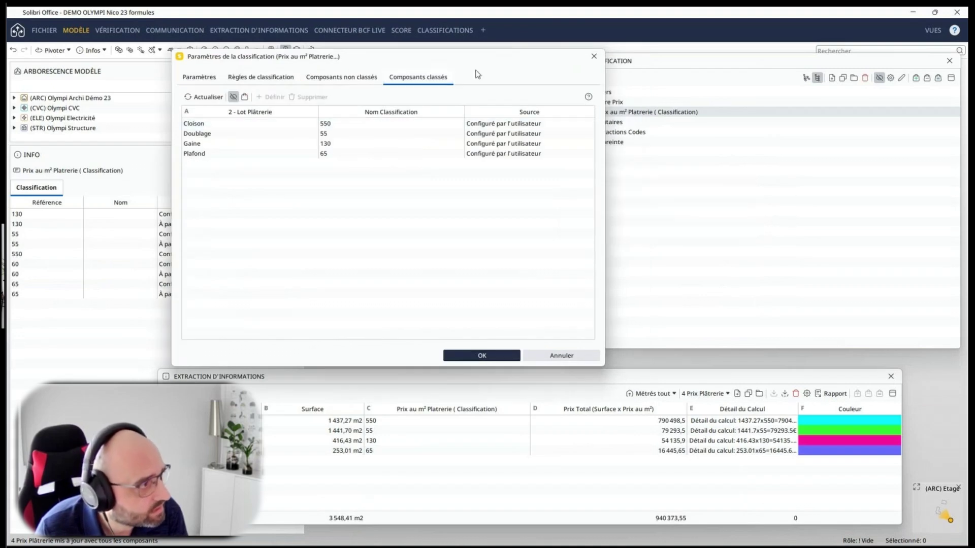
{"action": "left_click_drag", "start_coordinate": [473, 58], "coordinate": [521, 59]}
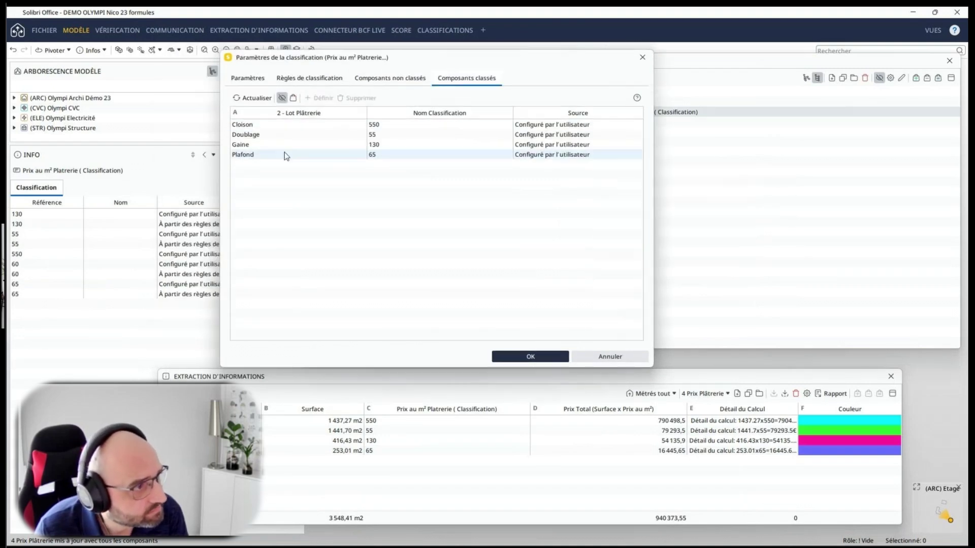
- Remove the user-defined prices of Cloison, Doublage, Gaine and Plafond to restore the rule-based classification, and accept the settings
{"action": "double_click", "coordinate": [376, 133]}
{"action": "double_click", "coordinate": [387, 124]}
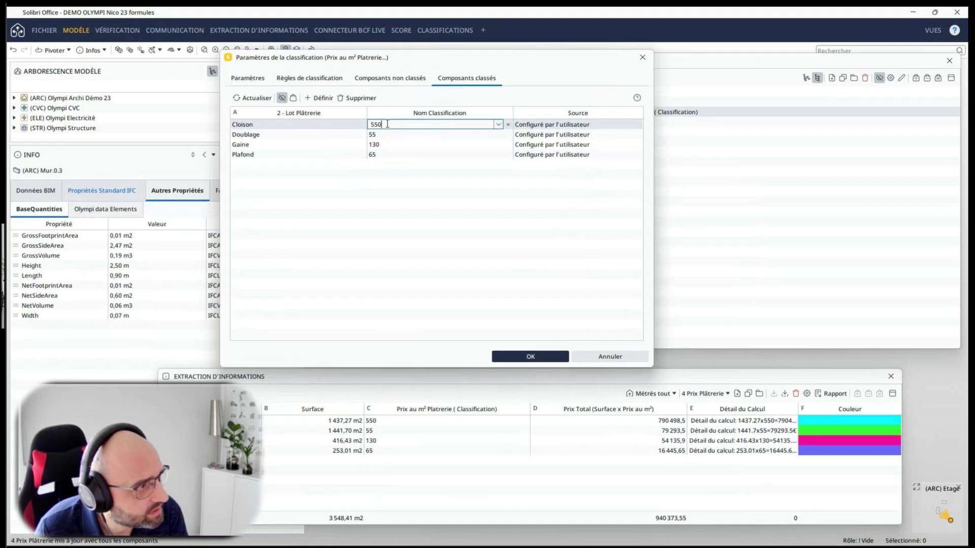
{"action": "double_click", "coordinate": [388, 143]}
{"action": "double_click", "coordinate": [390, 154]}
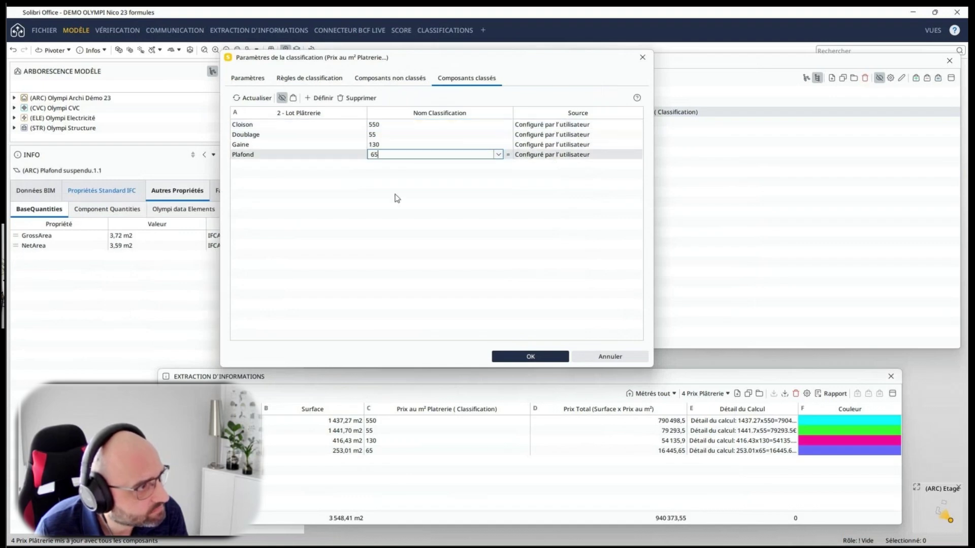
{"action": "left_click", "coordinate": [399, 125]}
{"action": "left_click", "coordinate": [360, 99]}
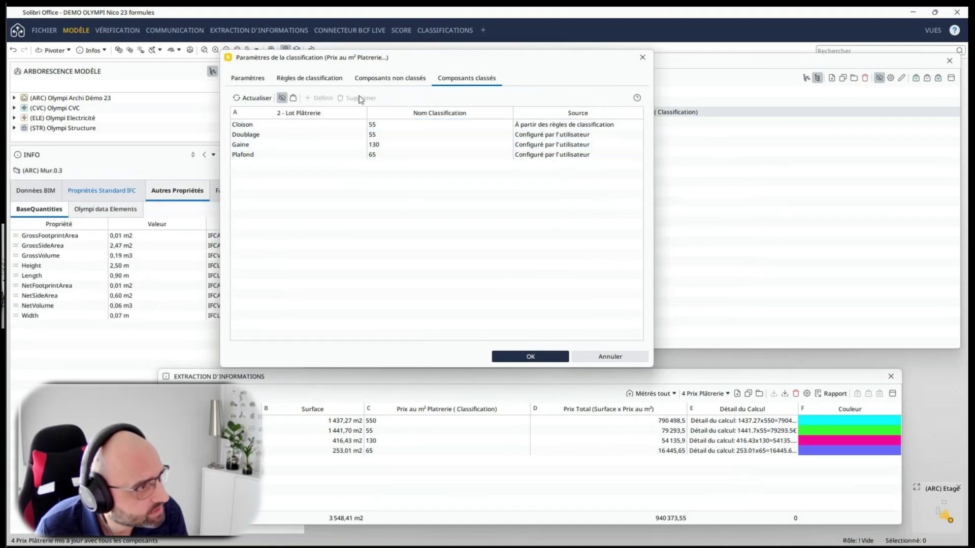
{"action": "left_click", "coordinate": [392, 135]}
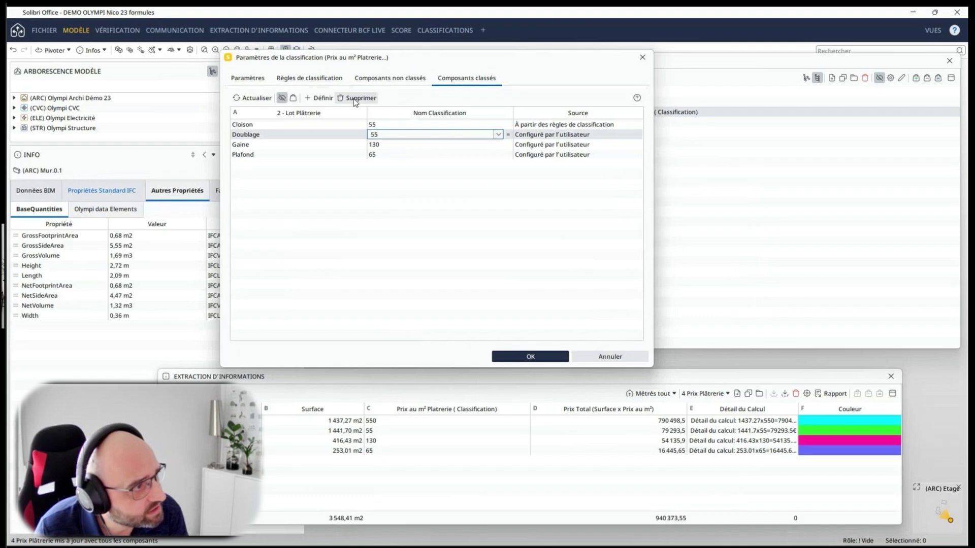
{"action": "left_click", "coordinate": [354, 100]}
{"action": "left_click", "coordinate": [357, 99]}
{"action": "left_click", "coordinate": [392, 156]}
{"action": "left_click", "coordinate": [357, 99]}
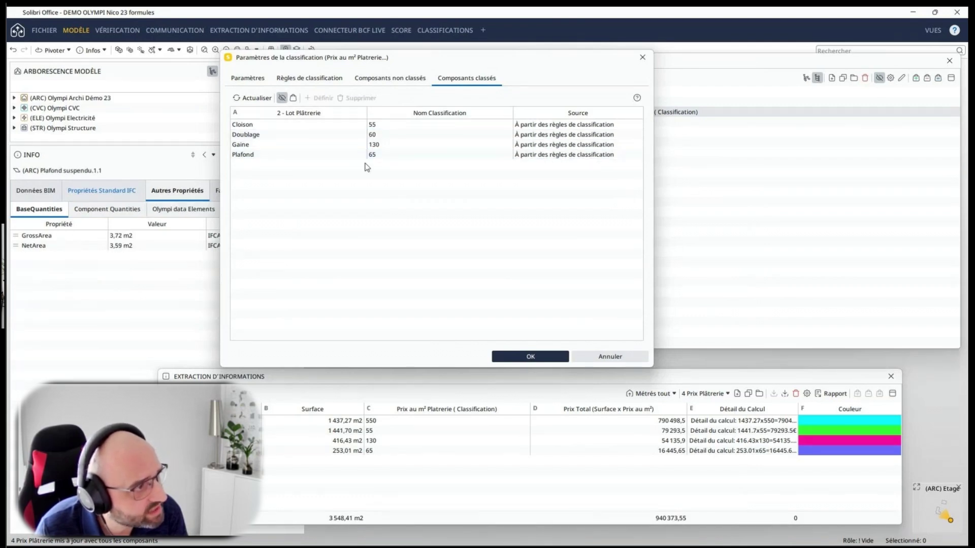
{"action": "left_click", "coordinate": [528, 357]}
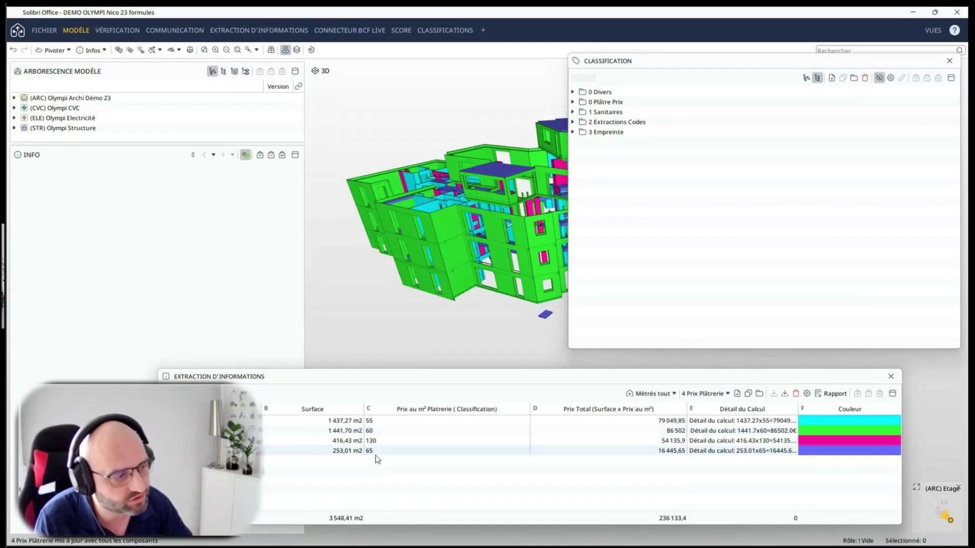
- Review the editable option of the Prix au m² Platrerie column and its classification rules without changes, and close the Classification view
{"action": "double_click", "coordinate": [432, 414]}
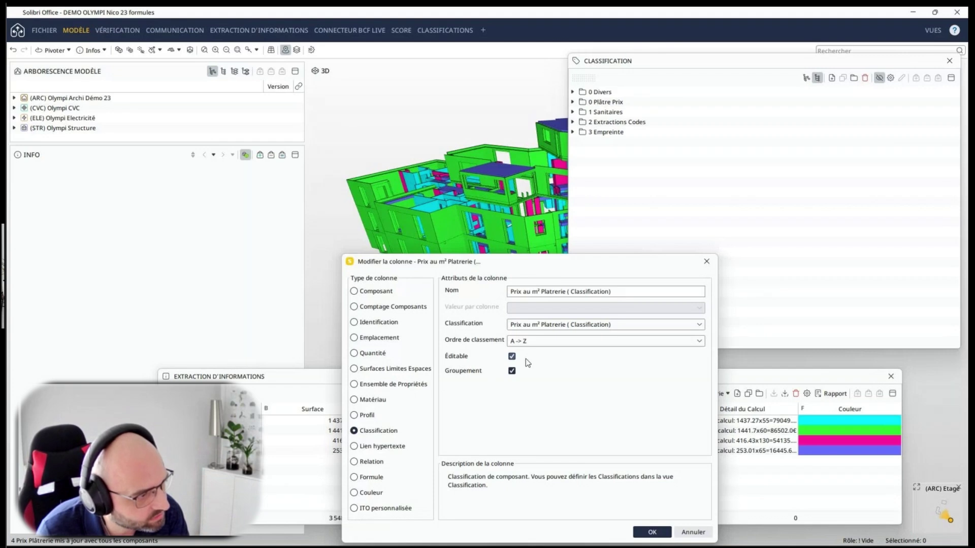
{"action": "left_click", "coordinate": [694, 533]}
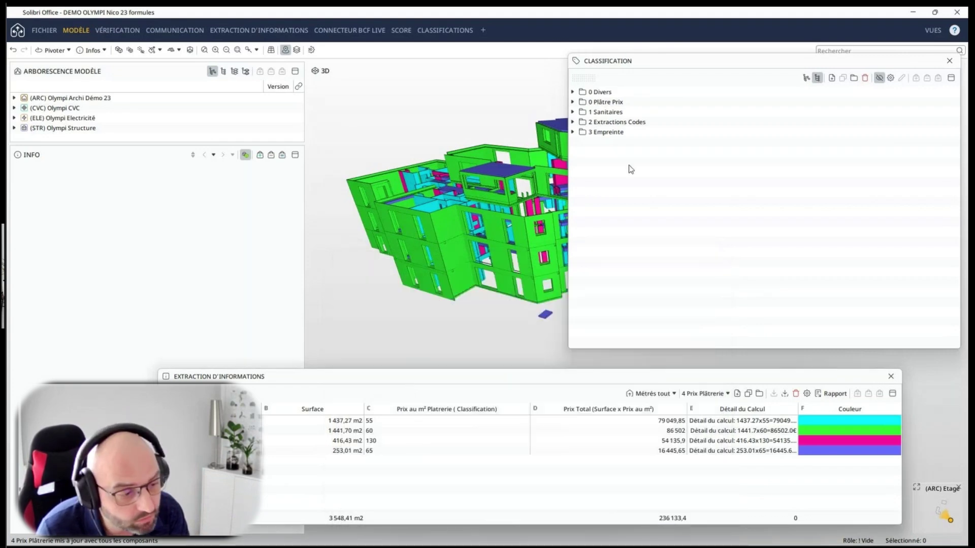
{"action": "left_click", "coordinate": [572, 102]}
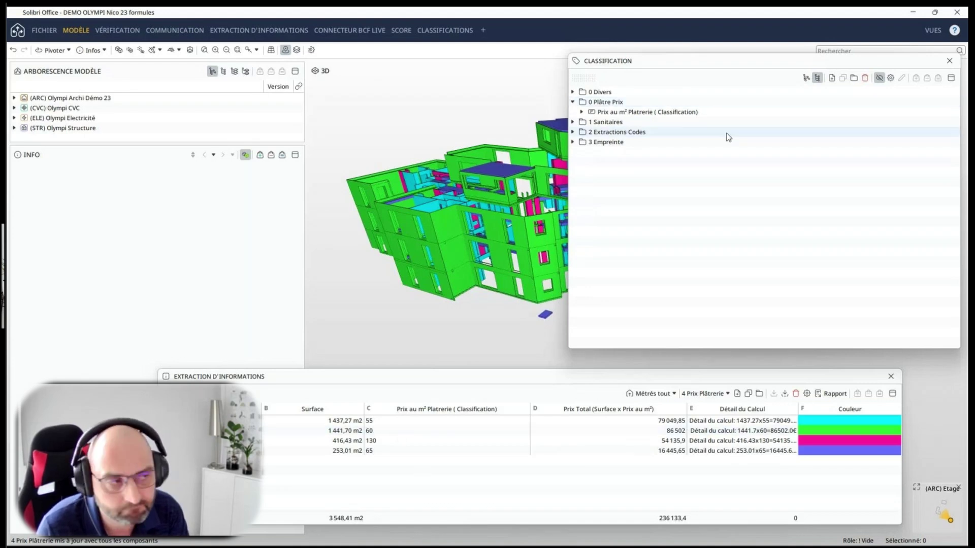
{"action": "right_click", "coordinate": [635, 113]}
{"action": "left_click", "coordinate": [665, 157]}
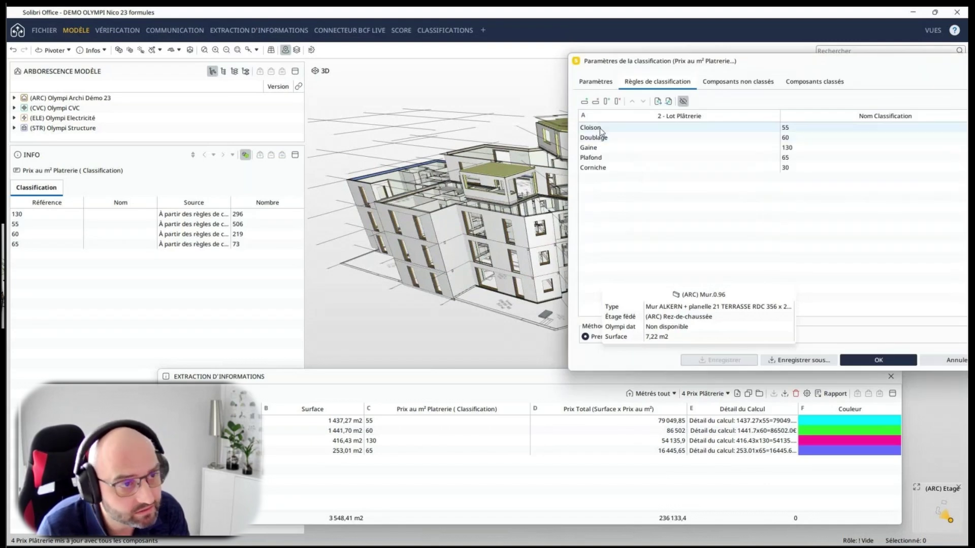
{"action": "left_click", "coordinate": [952, 362]}
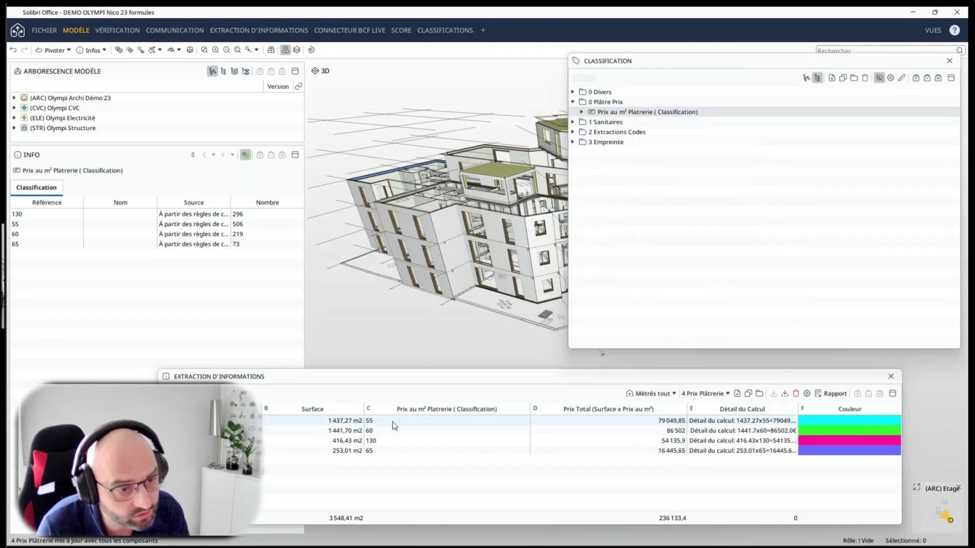
{"action": "left_click", "coordinate": [949, 60]}
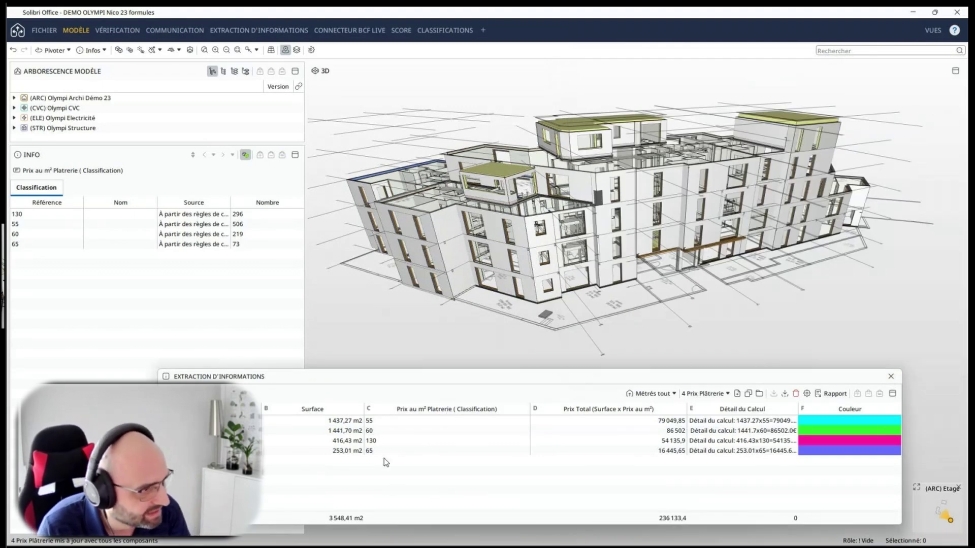
- Isolate the Cloison components in 3D and view the classification data of one of the partition walls
{"action": "left_click", "coordinate": [437, 421]}
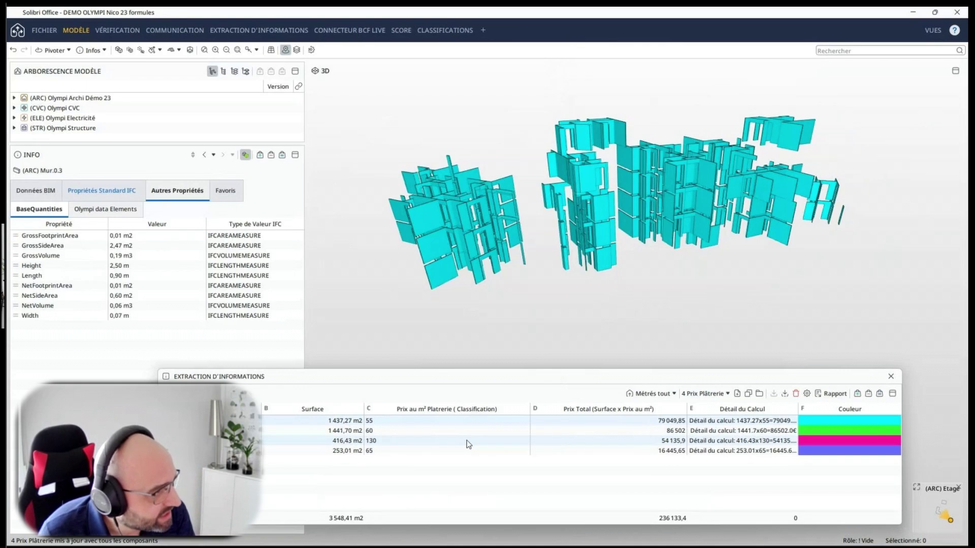
{"action": "left_click", "coordinate": [422, 229]}
{"action": "left_click", "coordinate": [20, 191]}
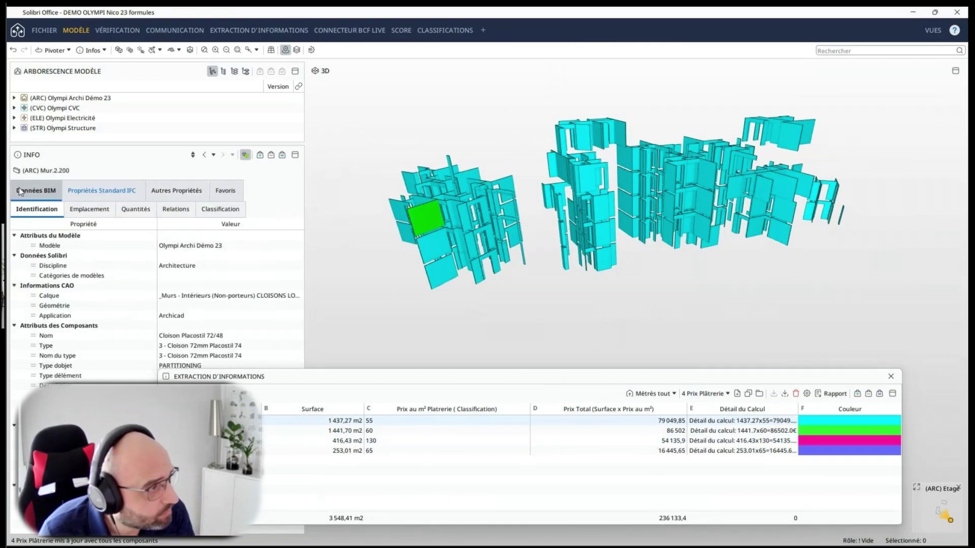
{"action": "left_click", "coordinate": [220, 209]}
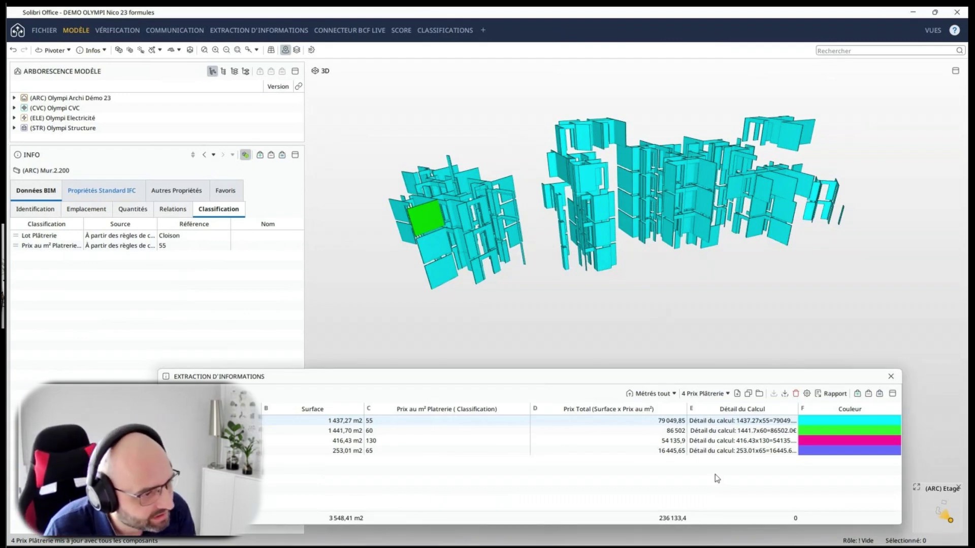
- Narrow the Prix Total column and widen the extraction window to show the full Détail du Calcul texts
{"action": "left_click_drag", "start_coordinate": [686, 410], "coordinate": [624, 420]}
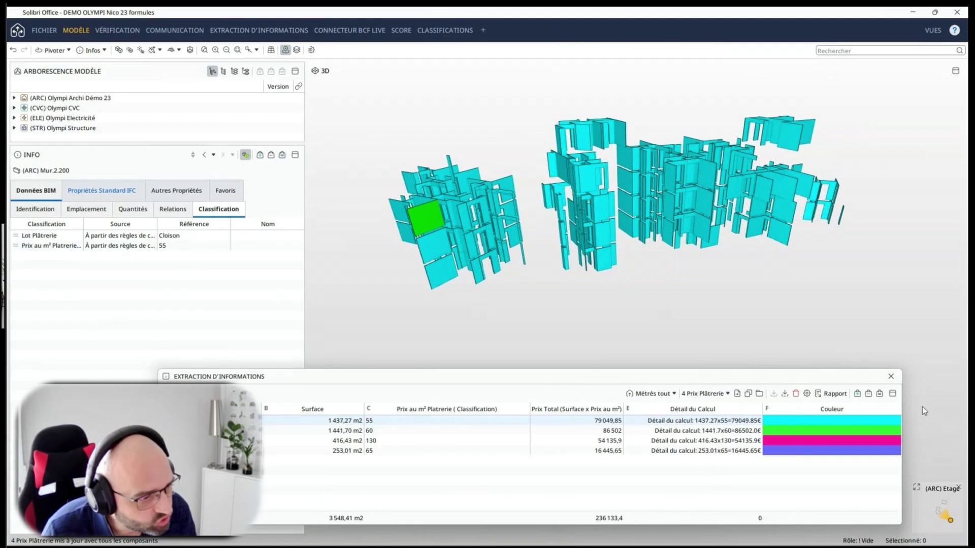
{"action": "left_click_drag", "start_coordinate": [901, 407], "coordinate": [954, 407]}
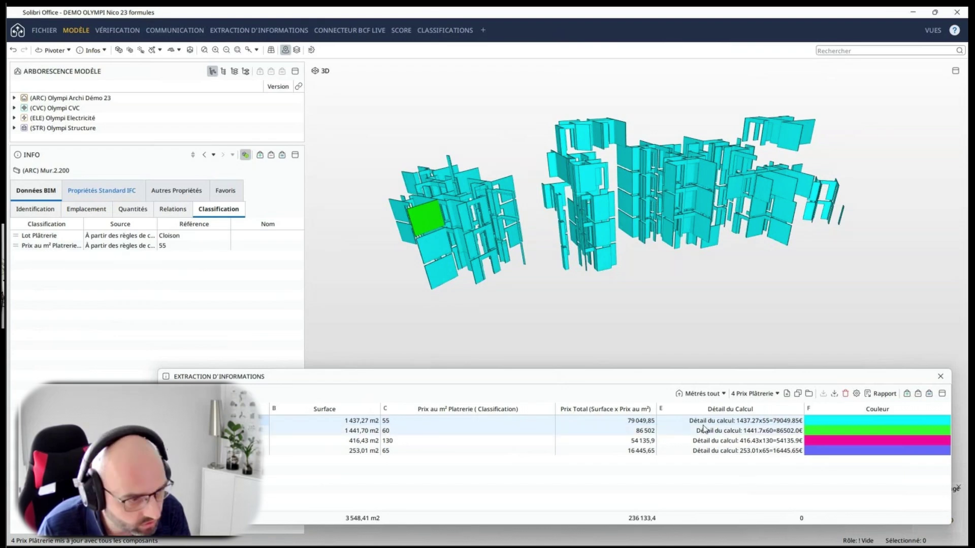
- Examine how the Détail du Calcul formula joins quoted text with columns B, C and D, and close it without changes
{"action": "double_click", "coordinate": [730, 409]}
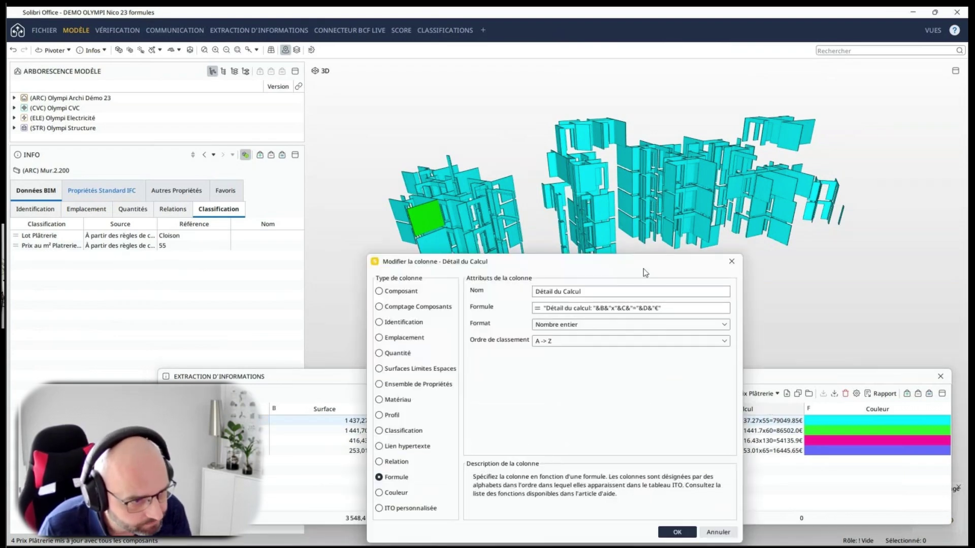
{"action": "left_click_drag", "start_coordinate": [644, 269], "coordinate": [675, 62]}
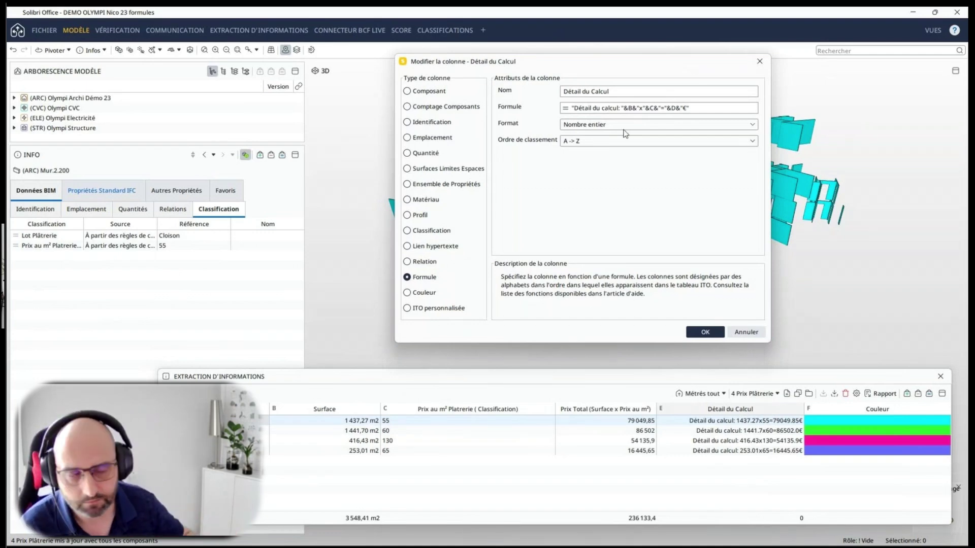
{"action": "left_click", "coordinate": [640, 210]}
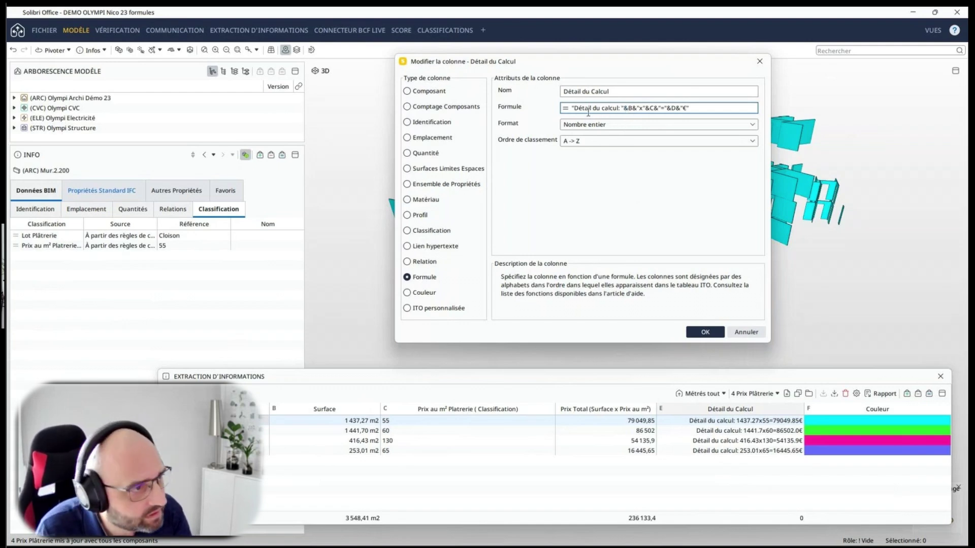
{"action": "left_click_drag", "start_coordinate": [570, 108], "coordinate": [624, 108]}
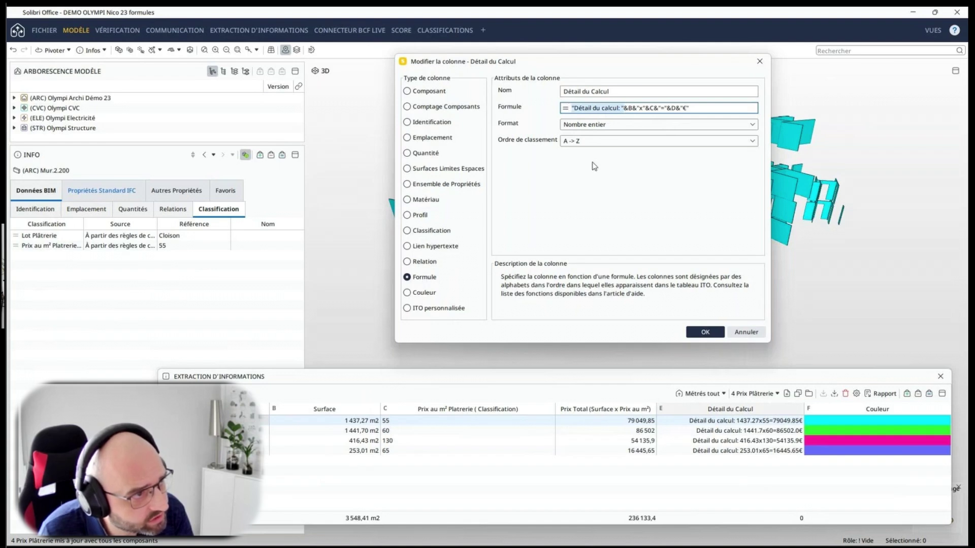
{"action": "left_click", "coordinate": [625, 108]}
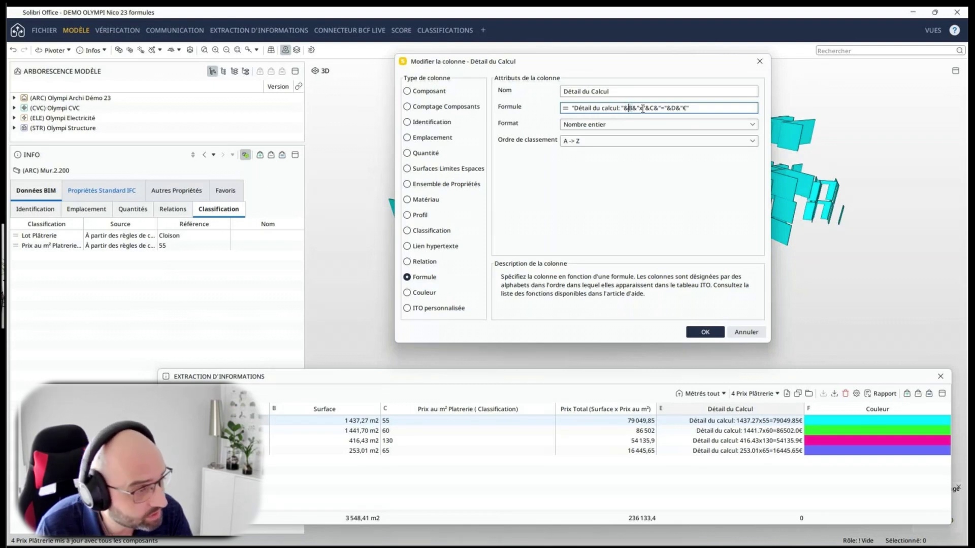
{"action": "key", "text": "Right"}
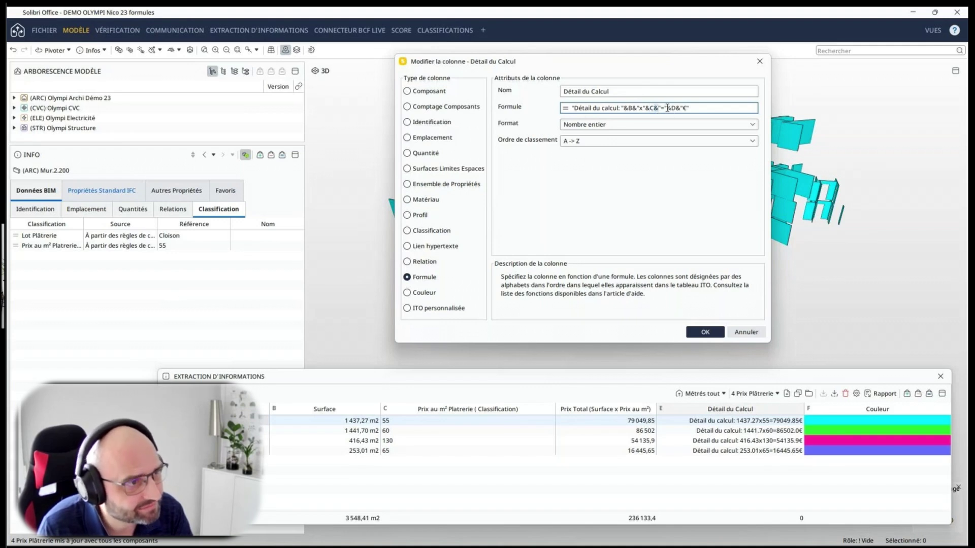
{"action": "left_click_drag", "start_coordinate": [659, 108], "coordinate": [667, 108]}
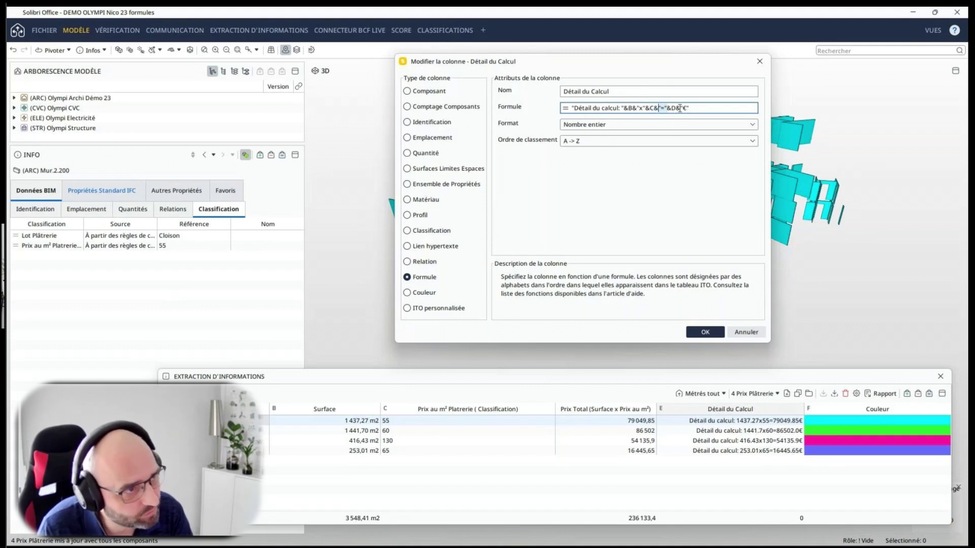
{"action": "left_click", "coordinate": [670, 108]}
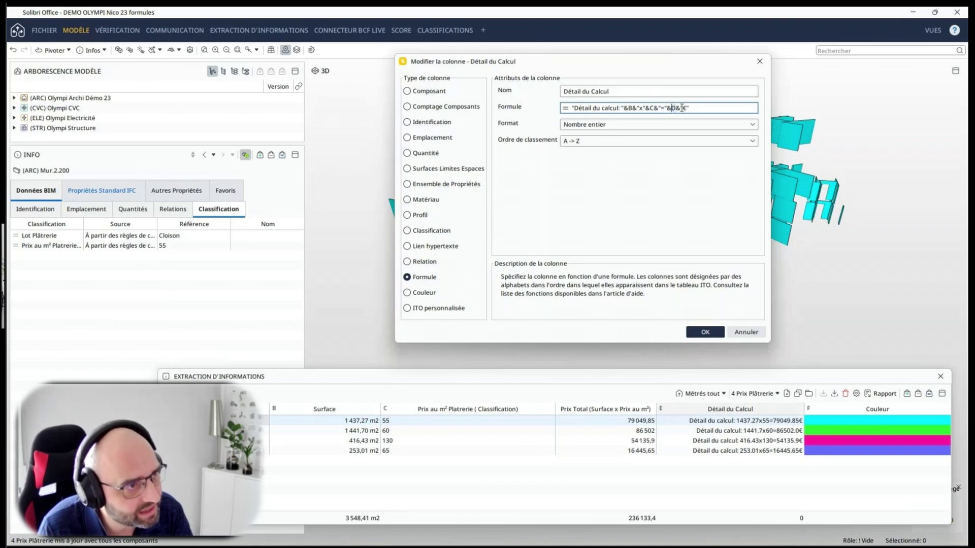
{"action": "left_click", "coordinate": [681, 108]}
{"action": "left_click_drag", "start_coordinate": [681, 108], "coordinate": [693, 107]}
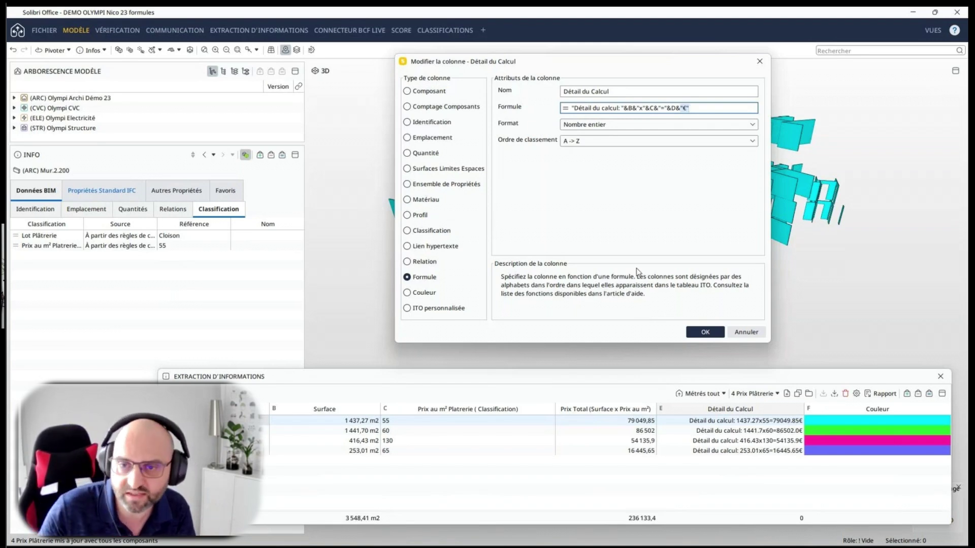
{"action": "left_click", "coordinate": [746, 332]}
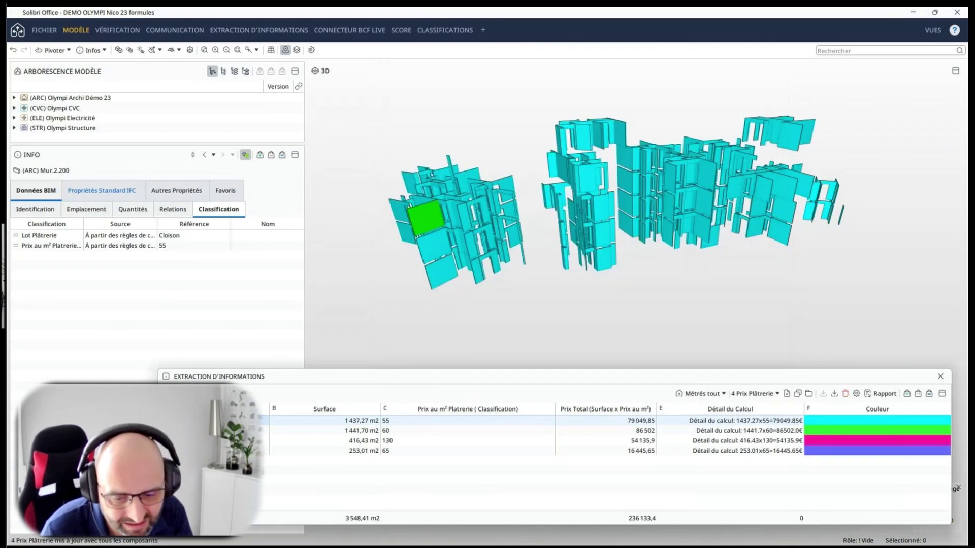
- Switch to the 5 Contrôle Trigramme extraction and examine the LEFT-based IF formula of the Valeur 1 → PRO column without changing it
{"action": "left_click", "coordinate": [777, 394]}
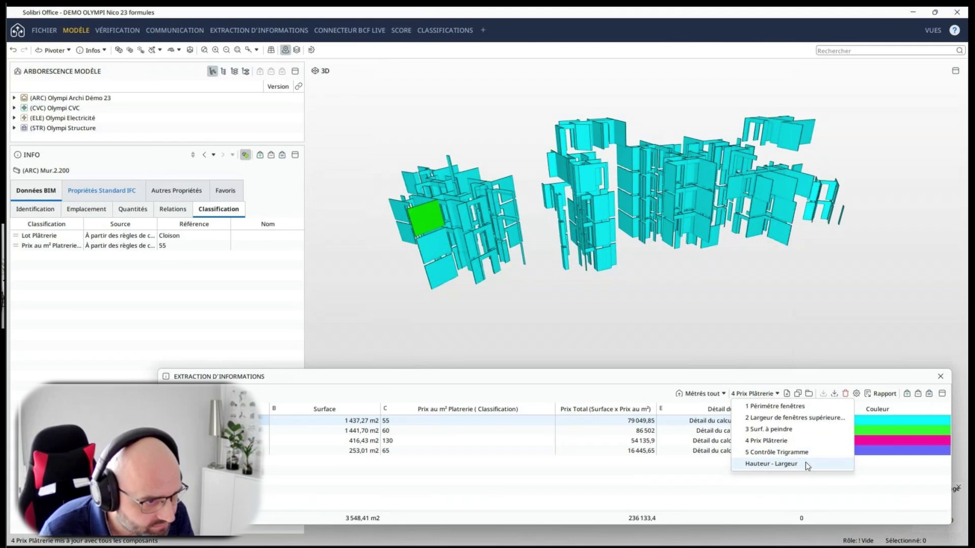
{"action": "left_click", "coordinate": [776, 453]}
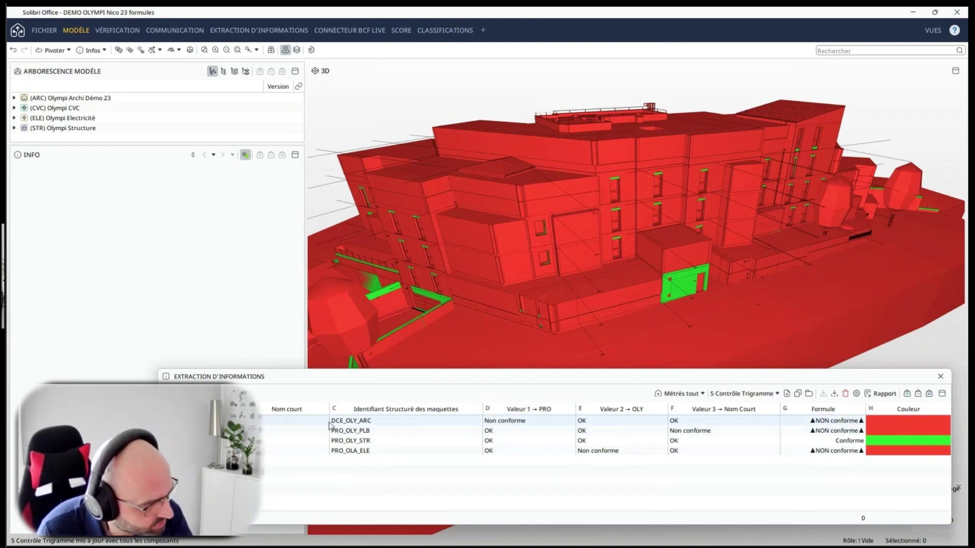
{"action": "double_click", "coordinate": [557, 413]}
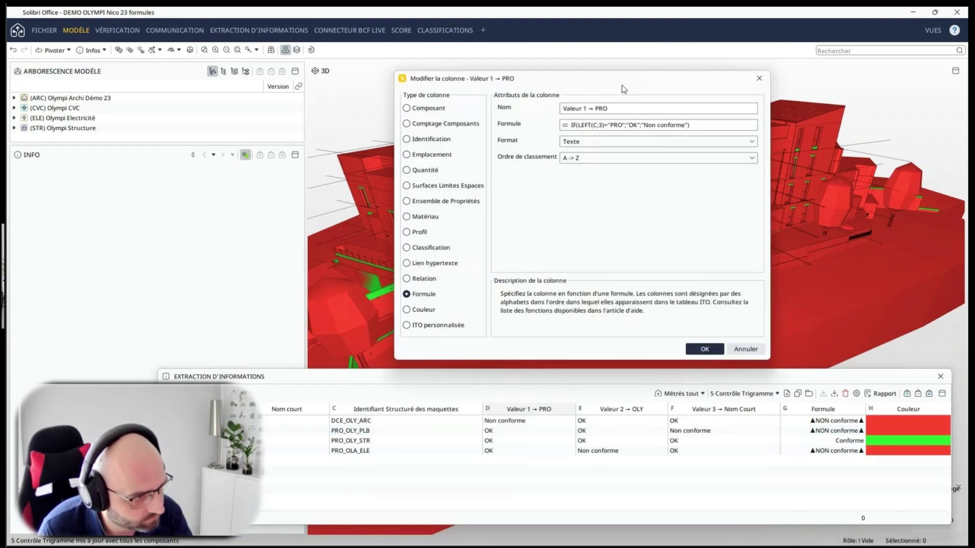
{"action": "left_click", "coordinate": [550, 116]}
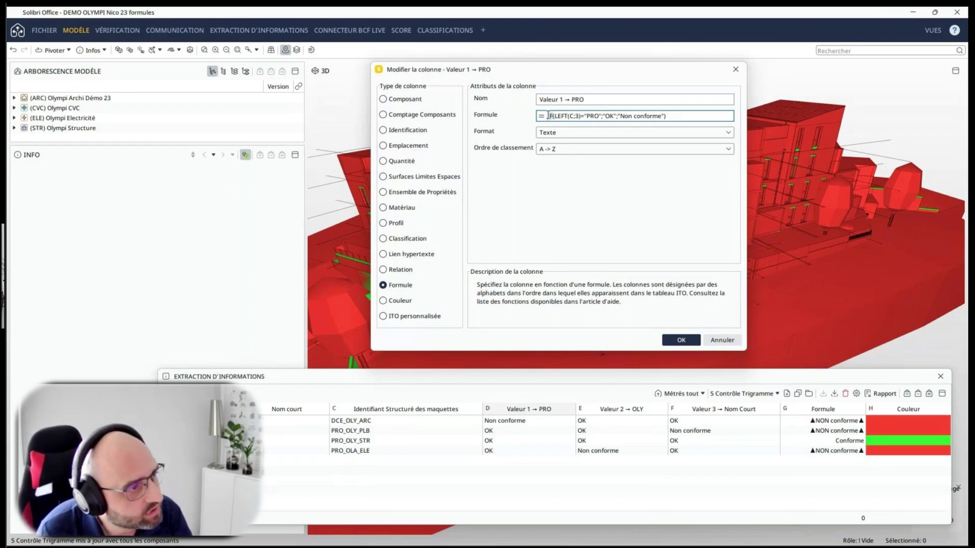
{"action": "left_click", "coordinate": [556, 115]}
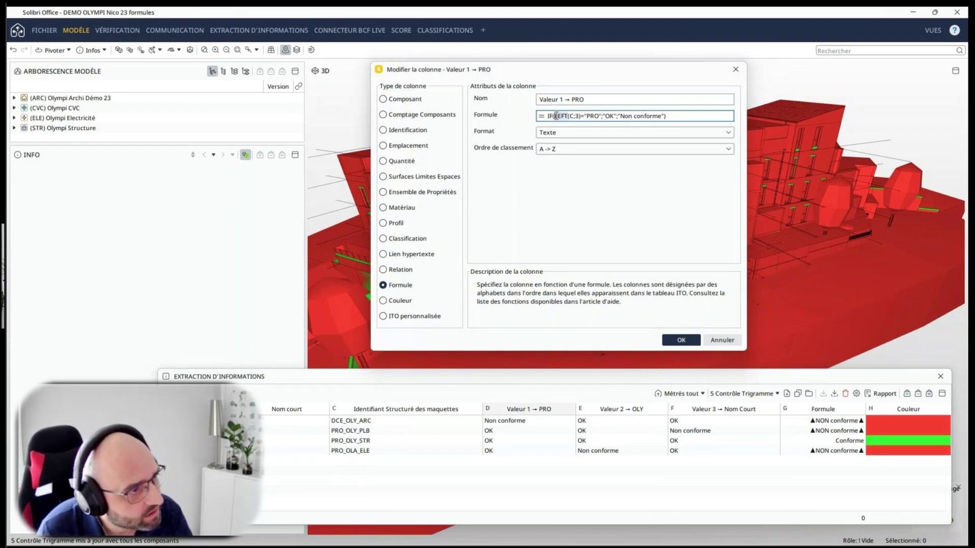
{"action": "left_click", "coordinate": [571, 116]}
{"action": "type", "text": "C"}
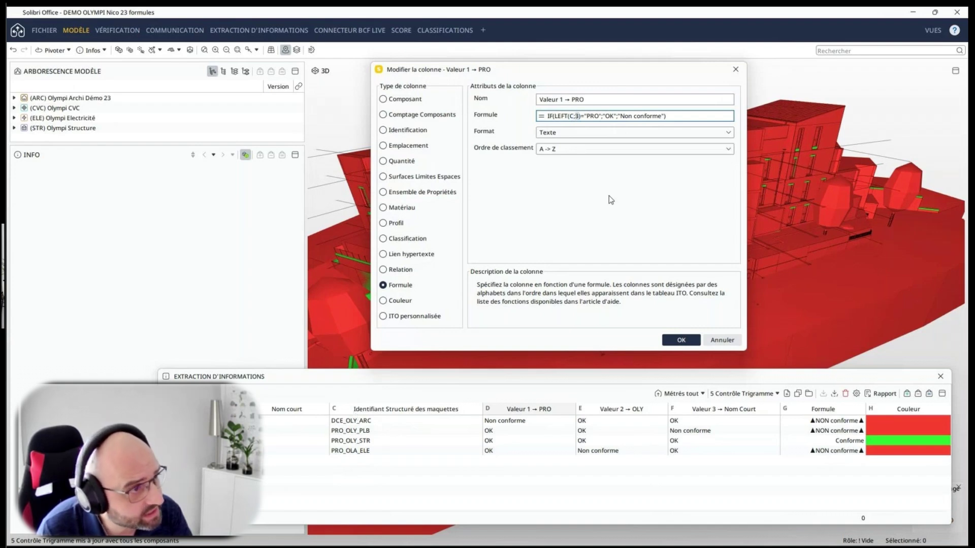
{"action": "left_click_drag", "start_coordinate": [603, 116], "coordinate": [664, 116]}
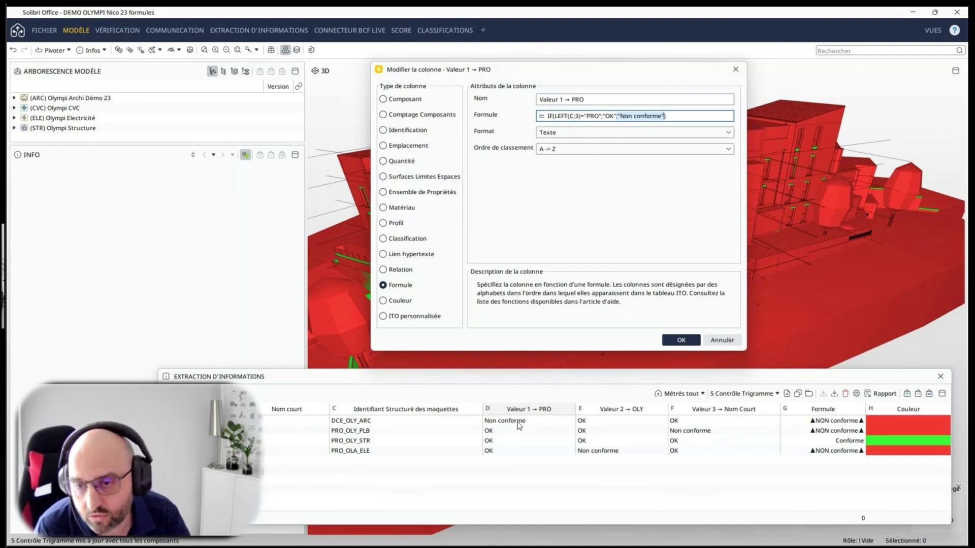
{"action": "left_click", "coordinate": [722, 340]}
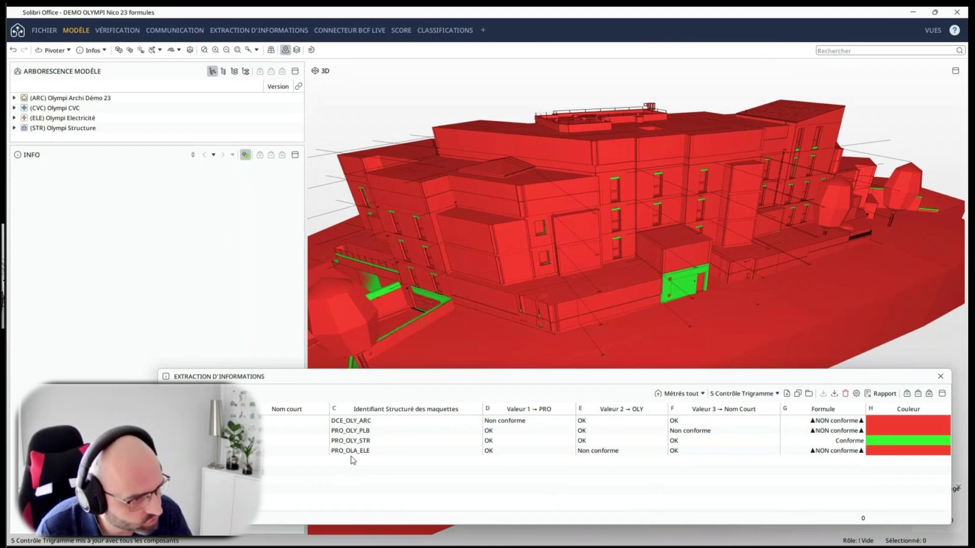
- Examine how the Valeur 2 → OLY formula uses MID(C;5;3) to test for "OLY", and close it without changes
{"action": "double_click", "coordinate": [632, 410]}
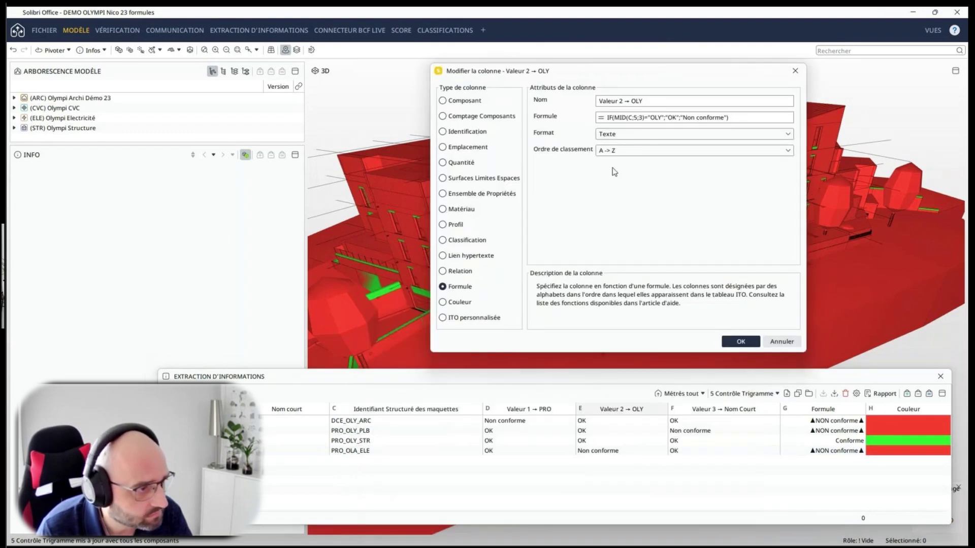
{"action": "left_click", "coordinate": [615, 118]}
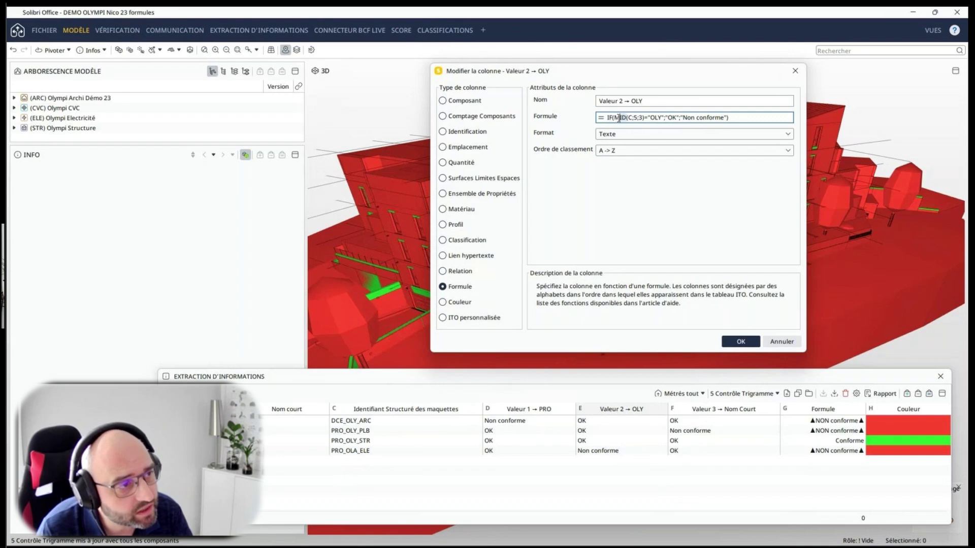
{"action": "double_click", "coordinate": [618, 117]}
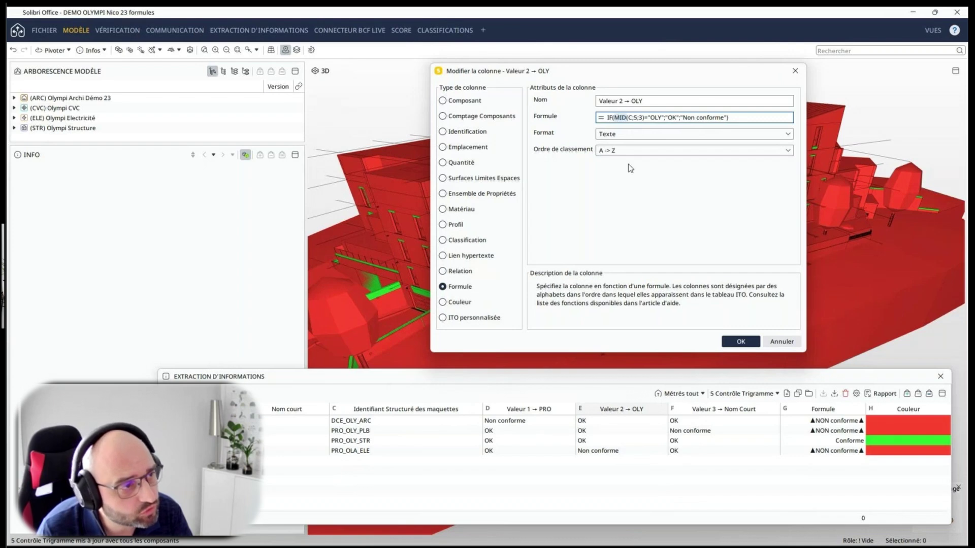
{"action": "left_click", "coordinate": [634, 117]}
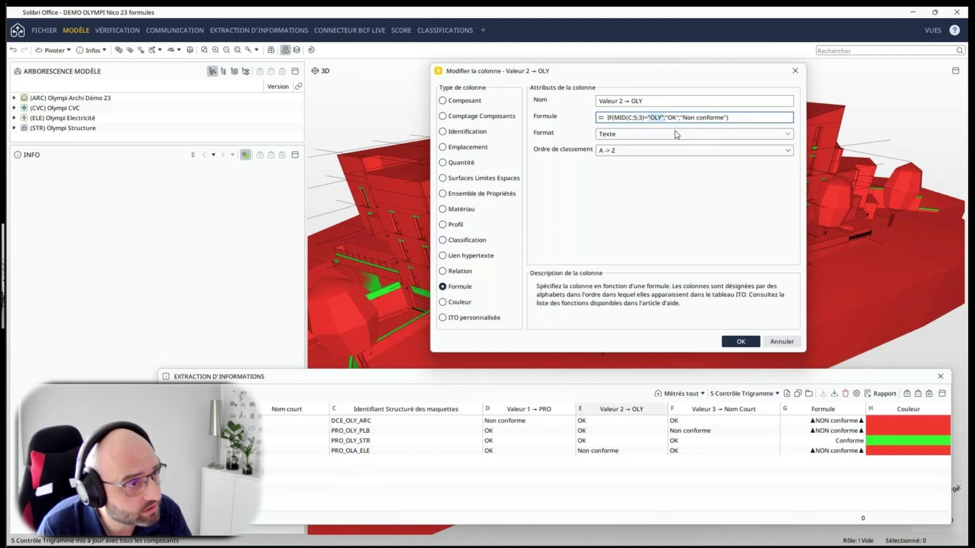
{"action": "double_click", "coordinate": [673, 118]}
{"action": "left_click_drag", "start_coordinate": [681, 118], "coordinate": [729, 117]}
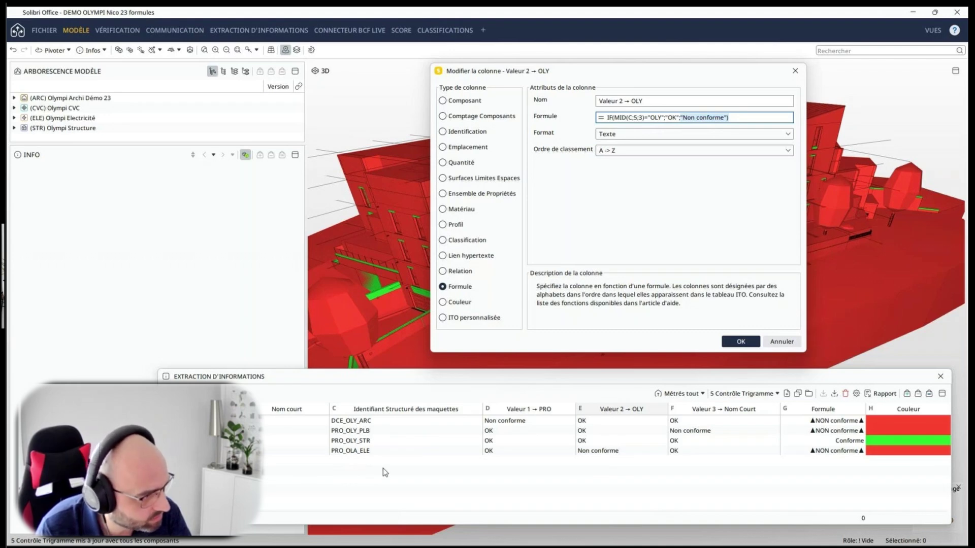
{"action": "left_click", "coordinate": [782, 342]}
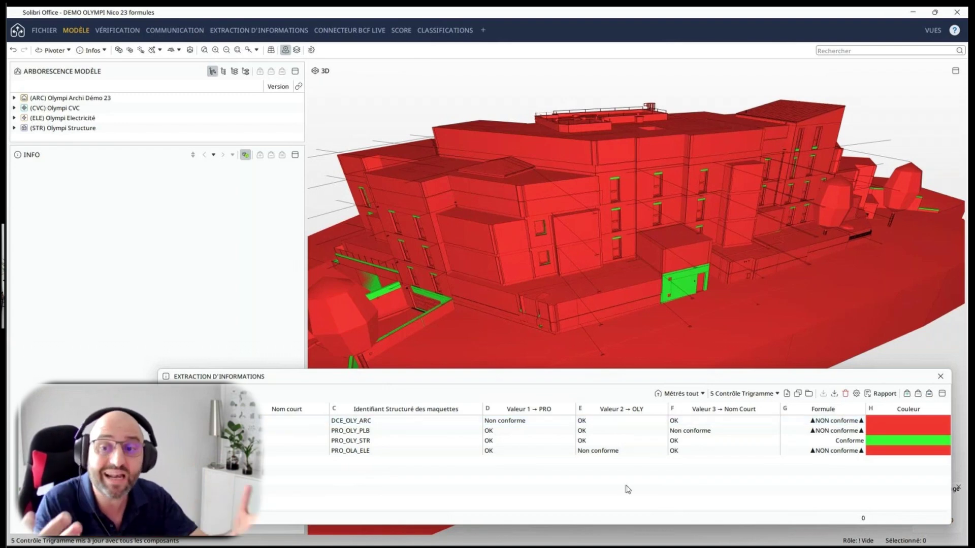
- Examine how the Valeur 3 → Nom Court formula compares RIGHT(C;3) with column B, and close it without changes
{"action": "double_click", "coordinate": [720, 412]}
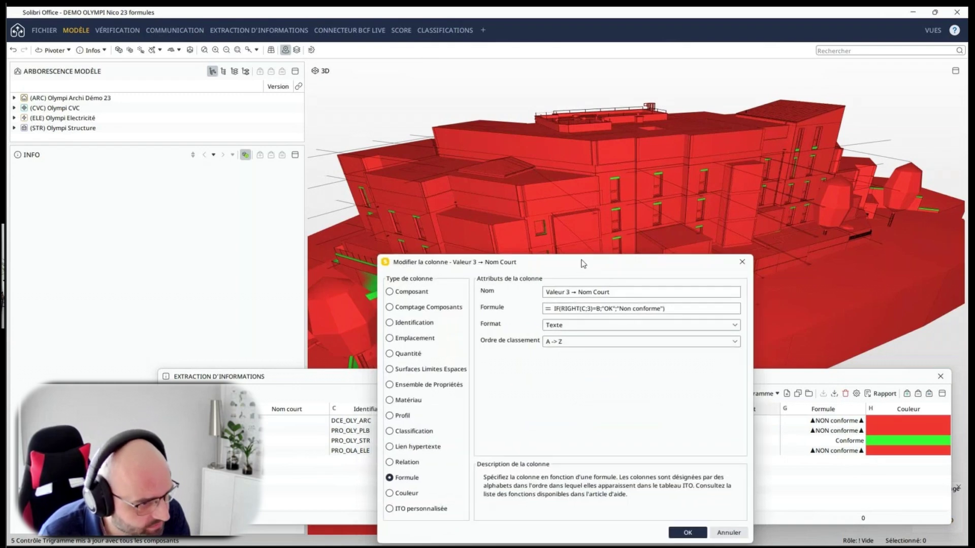
{"action": "left_click_drag", "start_coordinate": [584, 263], "coordinate": [559, 58]}
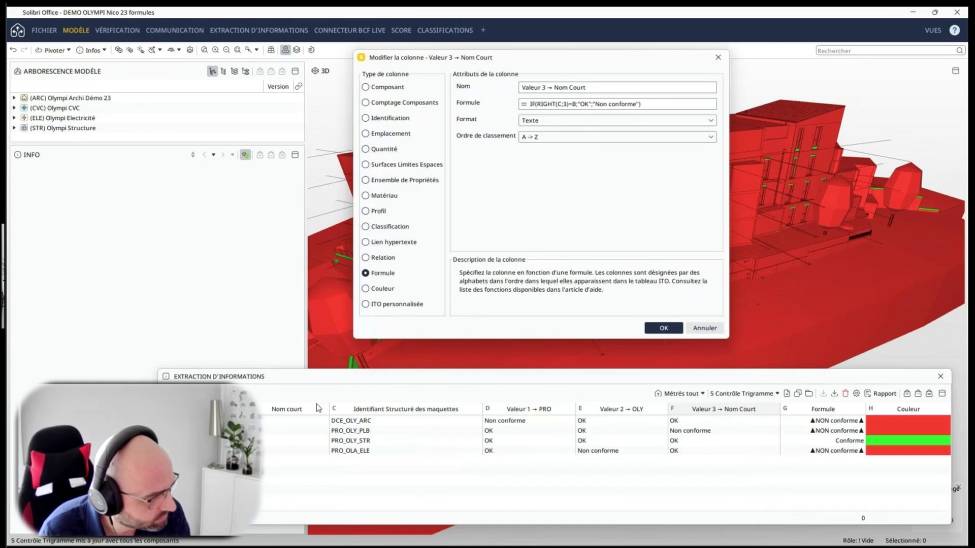
{"action": "left_click", "coordinate": [532, 104]}
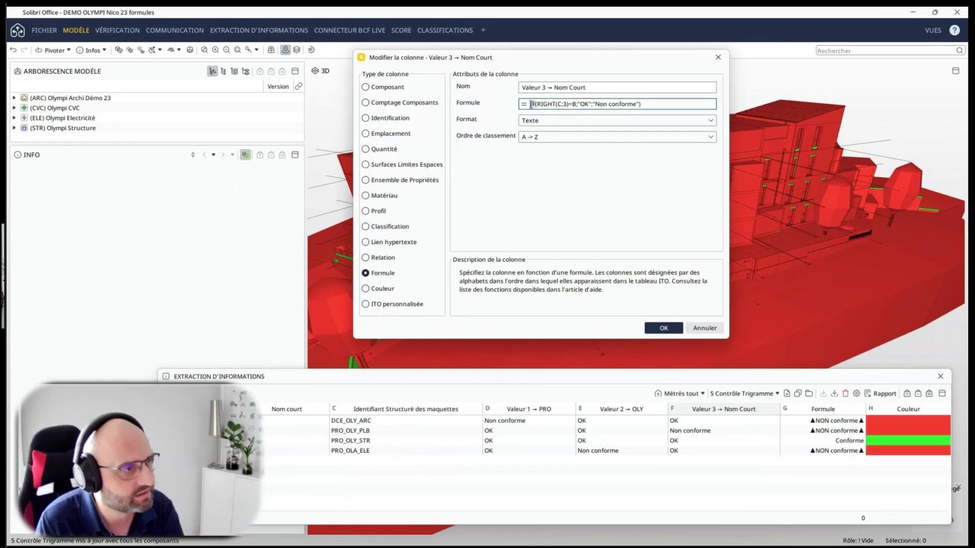
{"action": "double_click", "coordinate": [531, 105]}
{"action": "left_click", "coordinate": [554, 105]}
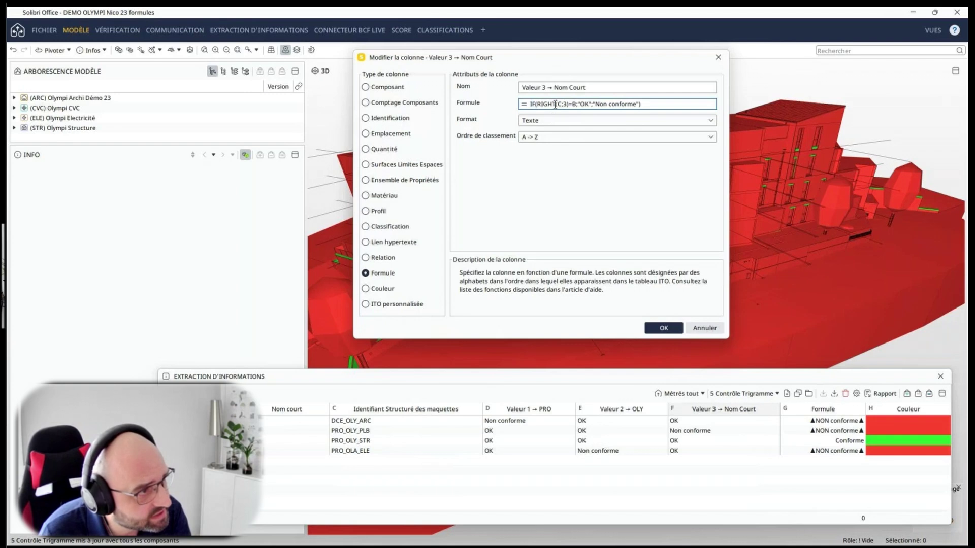
{"action": "left_click_drag", "start_coordinate": [555, 105], "coordinate": [537, 104]}
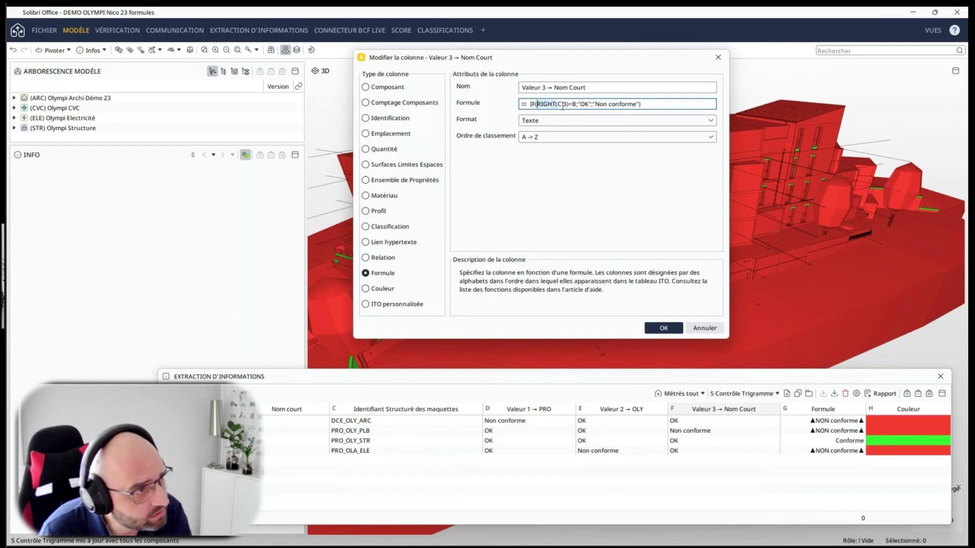
{"action": "left_click", "coordinate": [537, 105]}
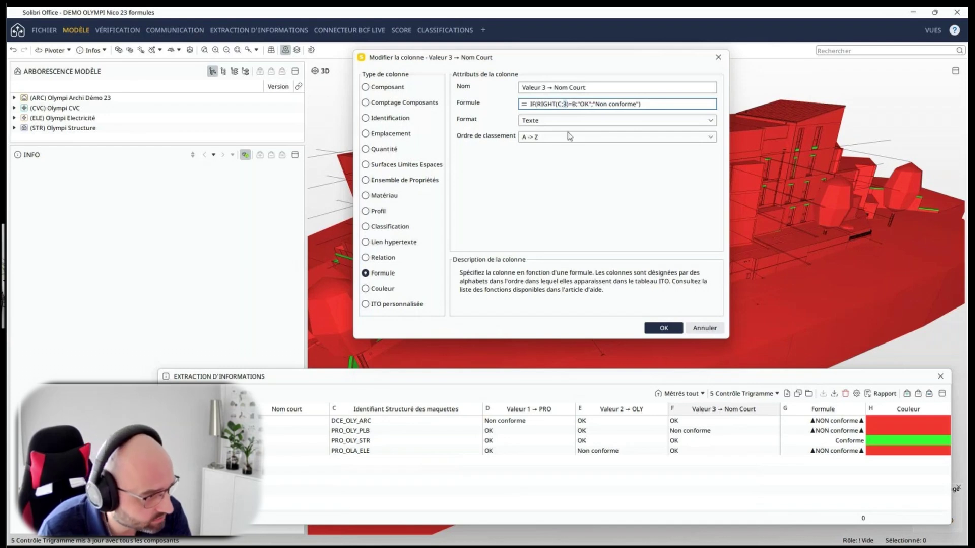
{"action": "left_click", "coordinate": [574, 104]}
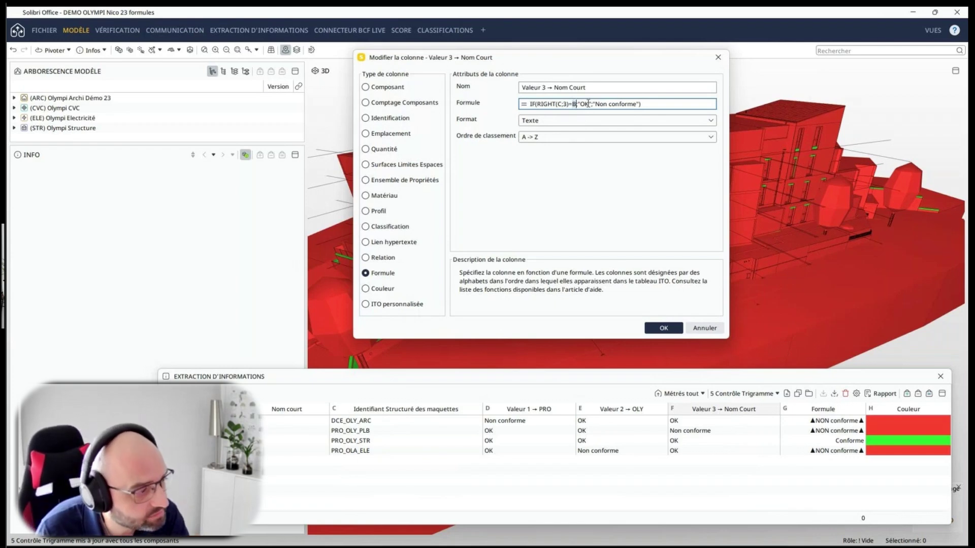
{"action": "type", "text": ";"}
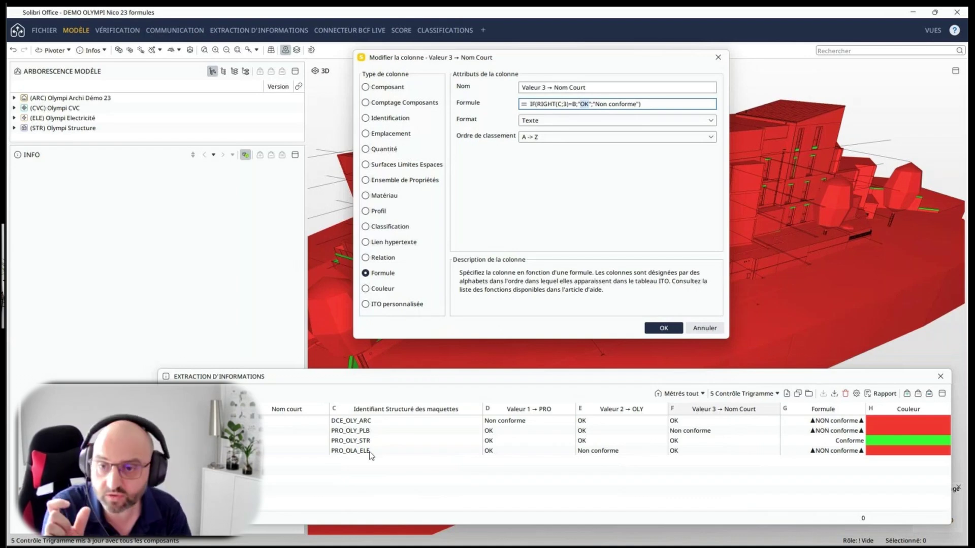
{"action": "left_click", "coordinate": [707, 330]}
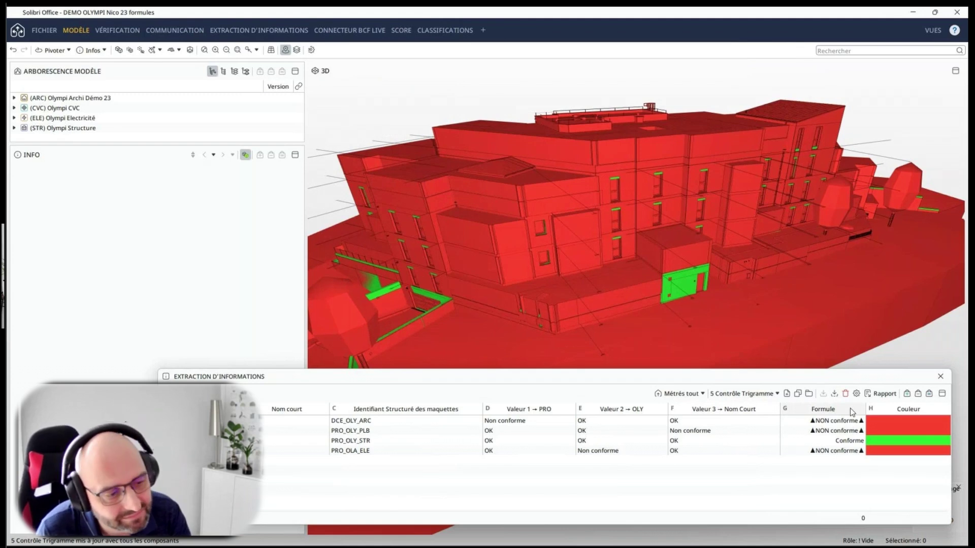
- Examine how the IF(AND()) formula of column G combines the "OK" tests on columns D, E and F, and close it without changes
{"action": "double_click", "coordinate": [849, 408]}
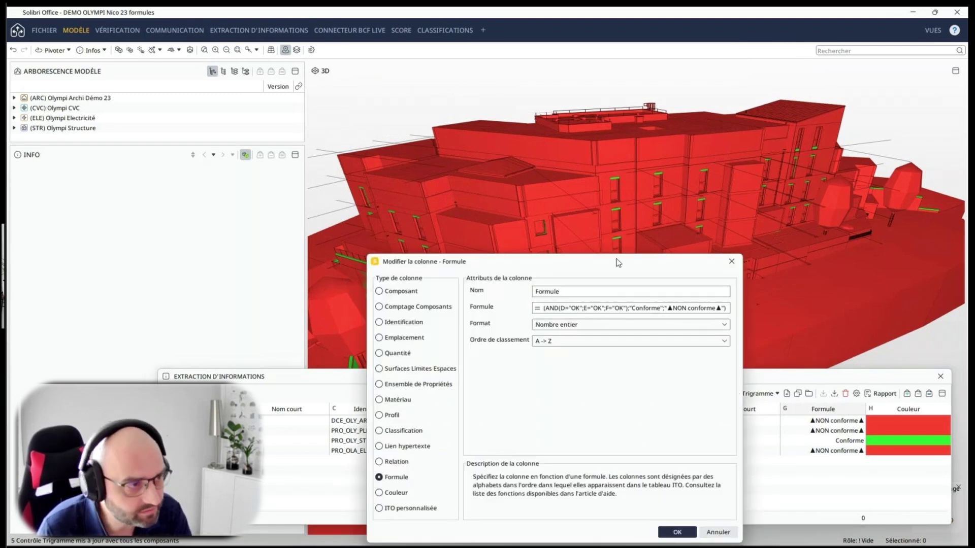
{"action": "left_click_drag", "start_coordinate": [617, 263], "coordinate": [599, 63]}
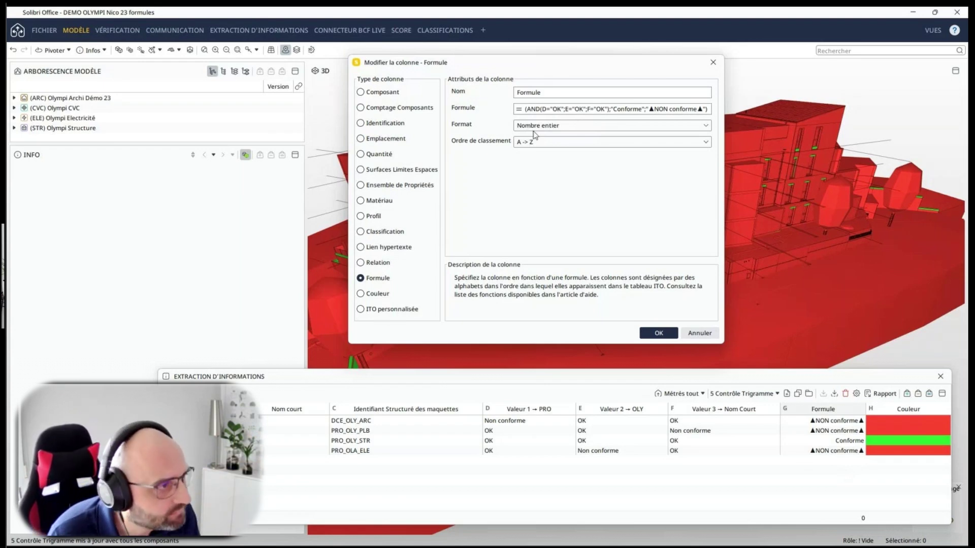
{"action": "left_click", "coordinate": [549, 110]}
{"action": "left_click", "coordinate": [541, 109]}
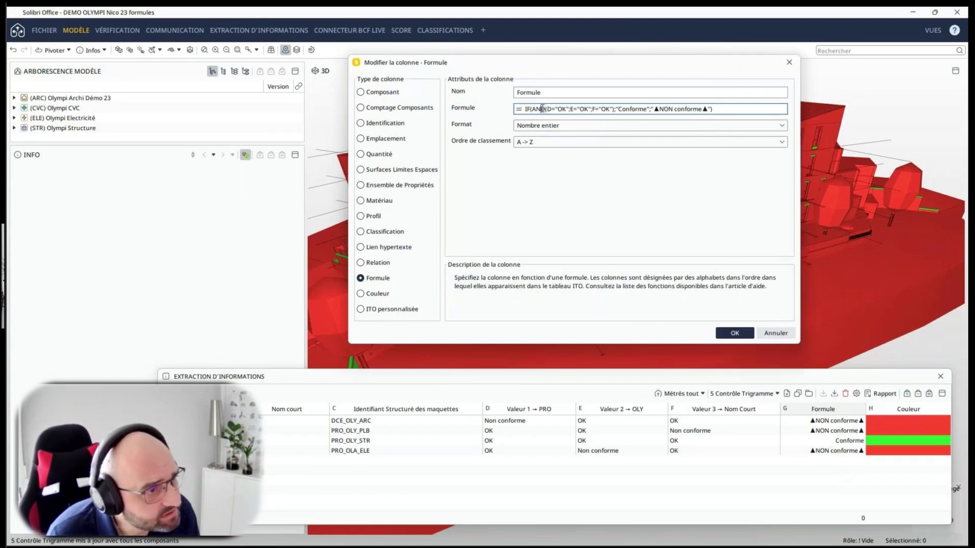
{"action": "double_click", "coordinate": [541, 109]}
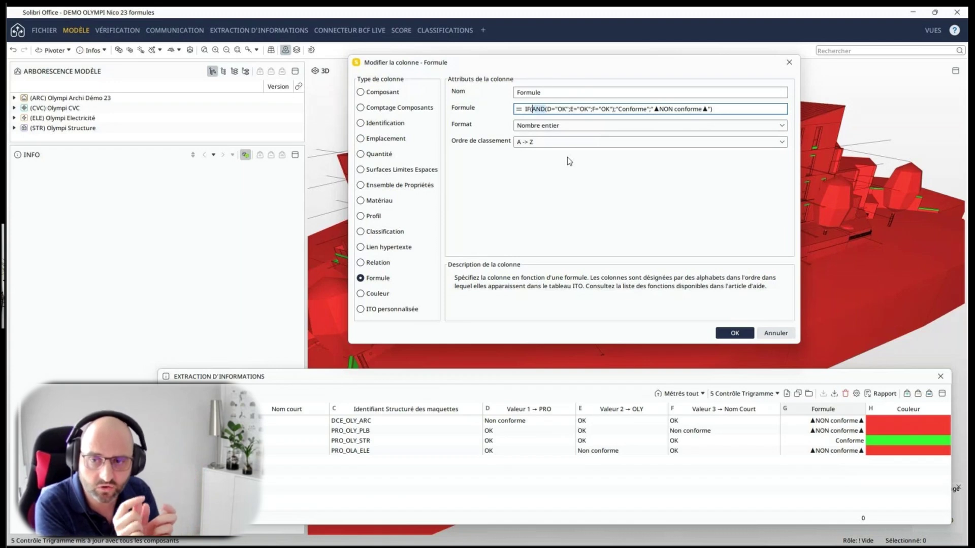
{"action": "left_click", "coordinate": [551, 109]}
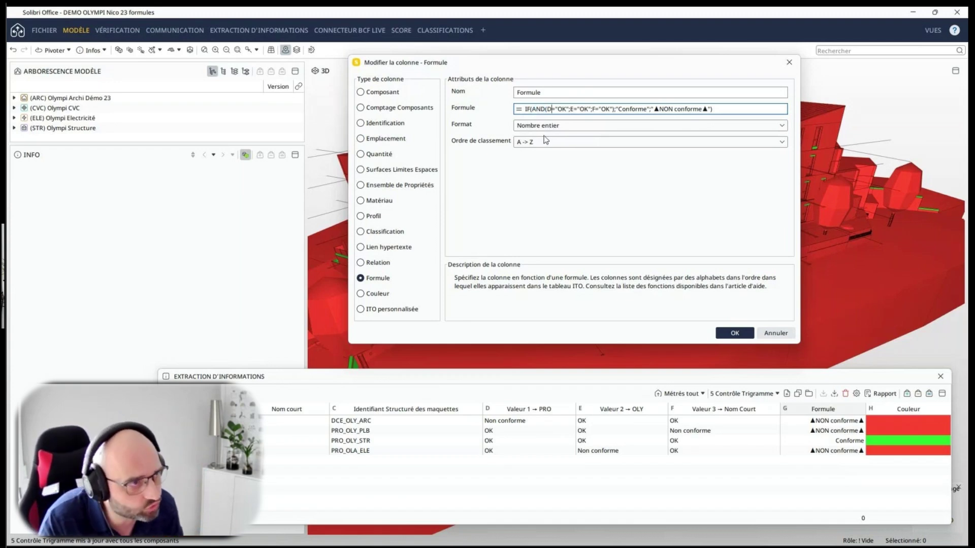
{"action": "double_click", "coordinate": [549, 109]}
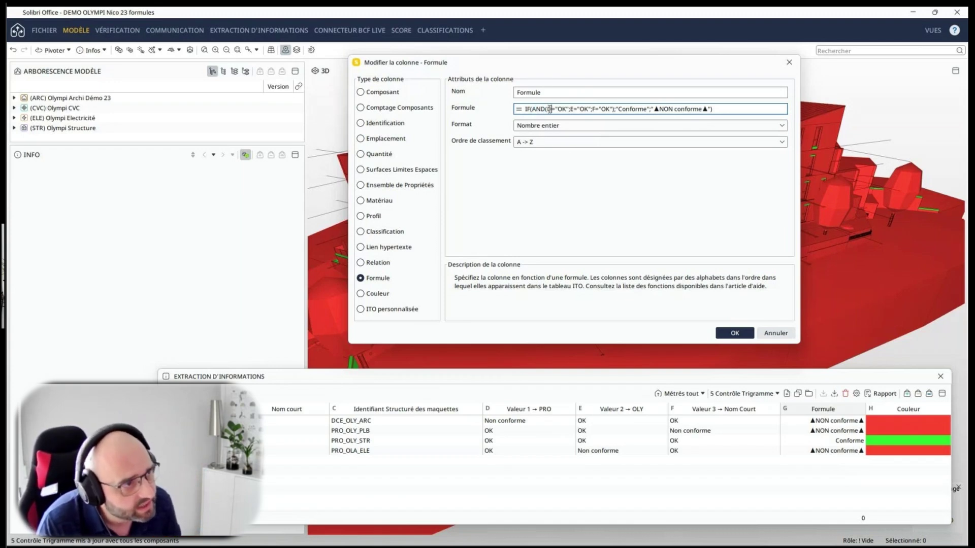
{"action": "left_click_drag", "start_coordinate": [531, 109], "coordinate": [549, 109]}
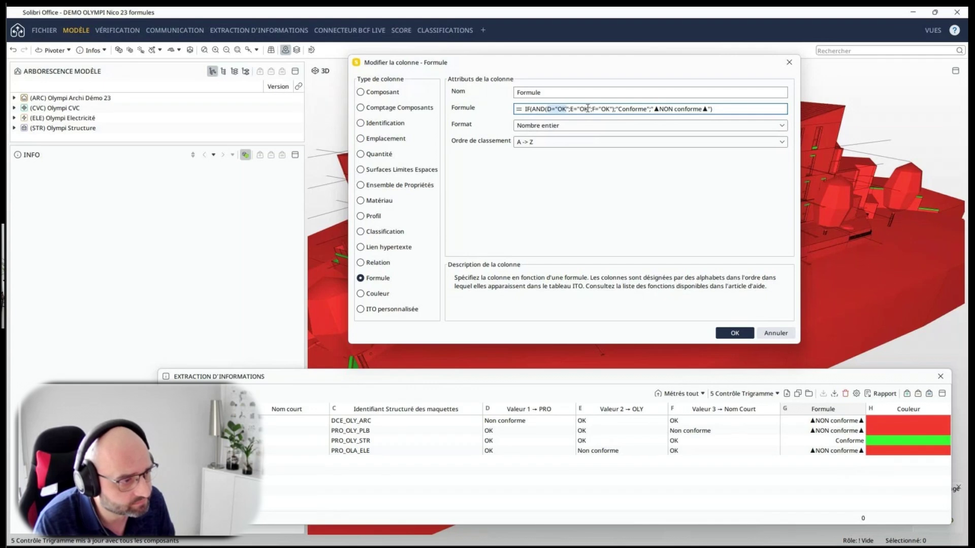
{"action": "mouse_move", "coordinate": [588, 109]}
{"action": "left_mouse_down"}
{"action": "mouse_move", "coordinate": [571, 109]}
{"action": "mouse_move", "coordinate": [599, 109]}
{"action": "left_mouse_up"}
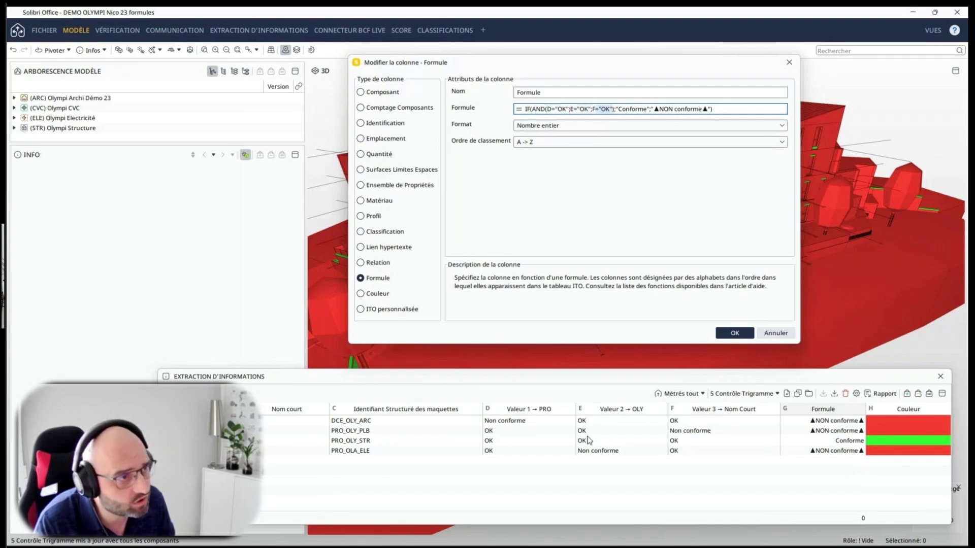
{"action": "left_click", "coordinate": [645, 109]}
{"action": "left_click_drag", "start_coordinate": [645, 109], "coordinate": [616, 109]}
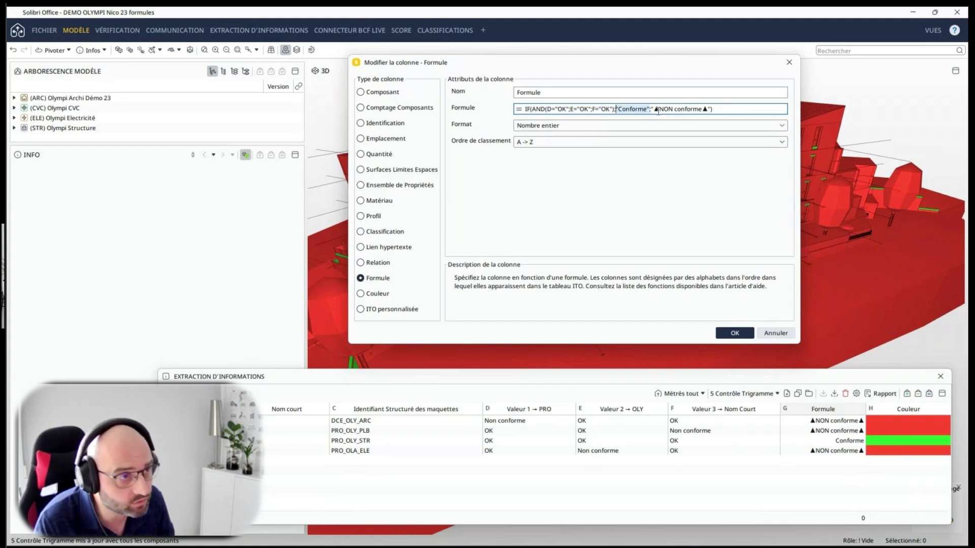
{"action": "left_click_drag", "start_coordinate": [655, 109], "coordinate": [708, 110]}
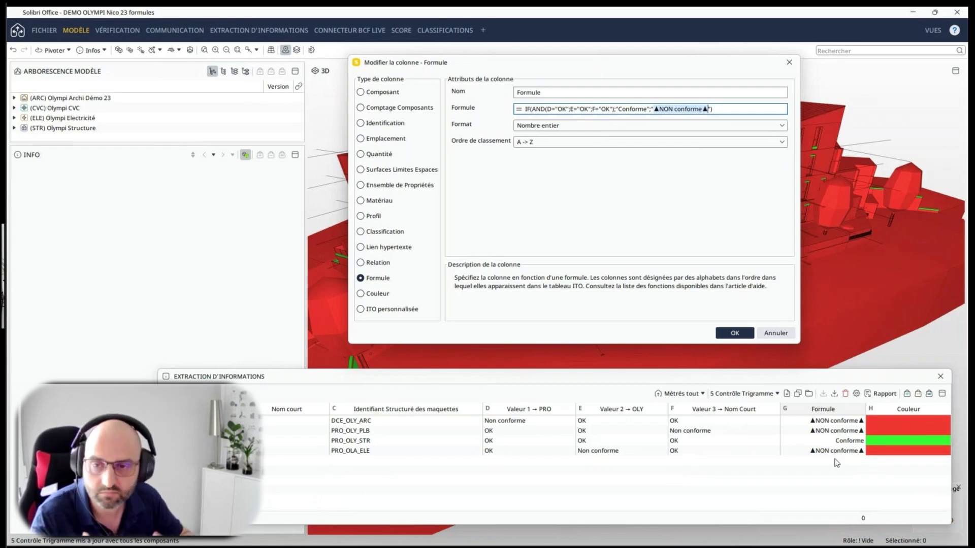
{"action": "left_click", "coordinate": [775, 333]}
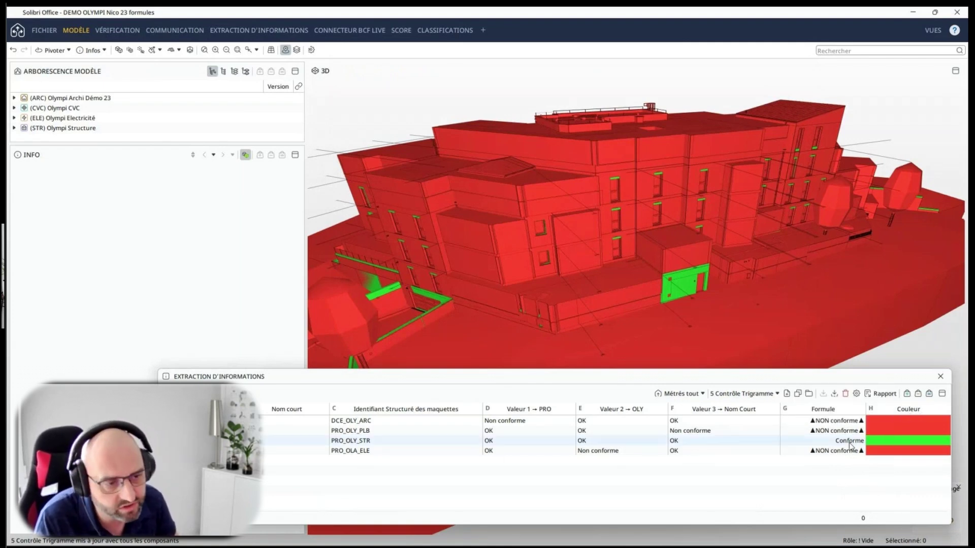
- Display in 3D the components of each row of the naming check, from DCE_OLY_ARC to PRO_OLA_ELE
{"action": "left_click", "coordinate": [882, 421]}
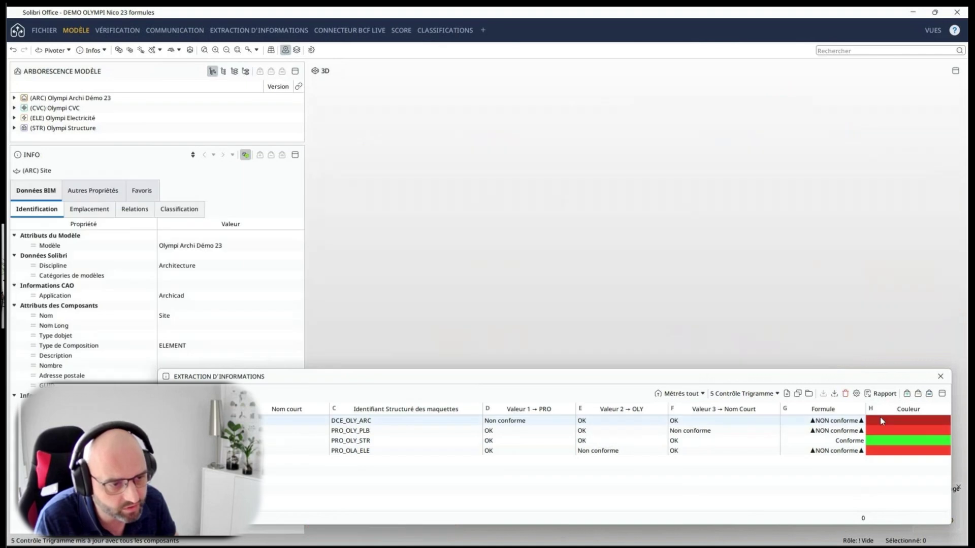
{"action": "left_click", "coordinate": [881, 431]}
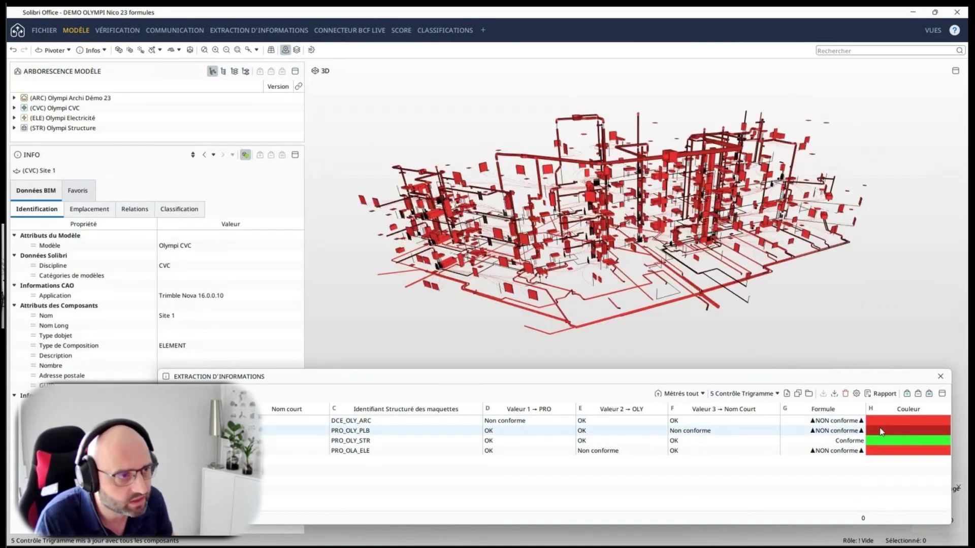
{"action": "left_click", "coordinate": [880, 442]}
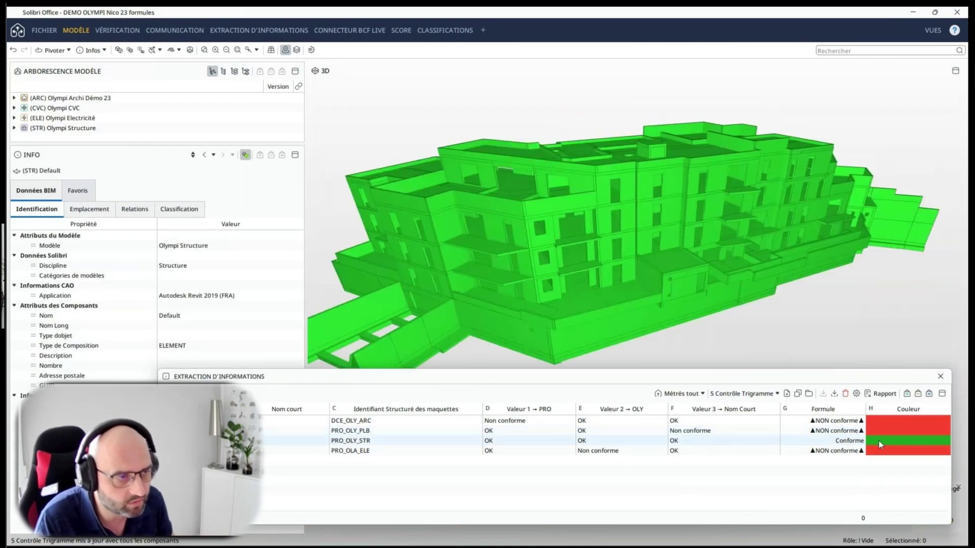
{"action": "left_click", "coordinate": [879, 451]}
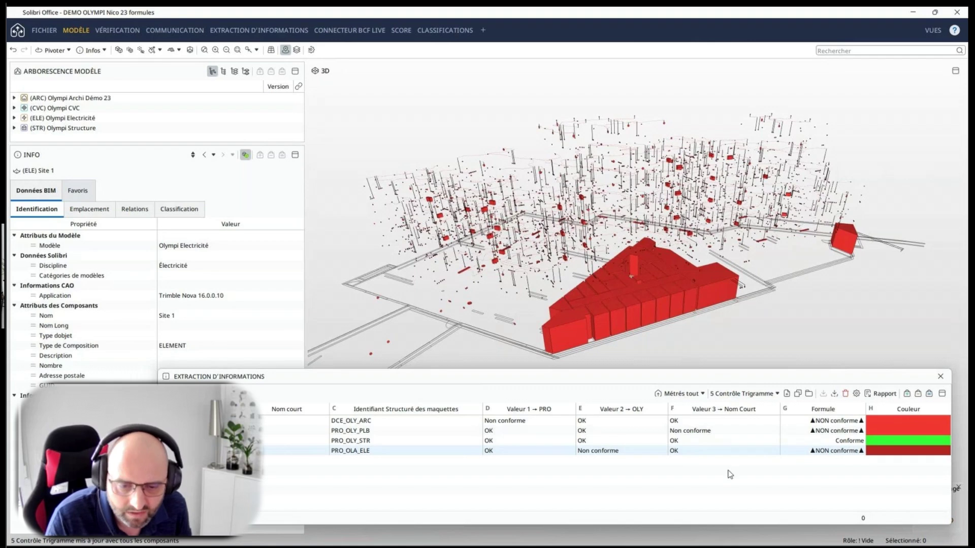
- Close the information extraction window, collapse the 0 Plâtre Prix classification folder and expand 1 Sanitaires
{"action": "left_click_drag", "start_coordinate": [699, 370], "coordinate": [697, 405]}
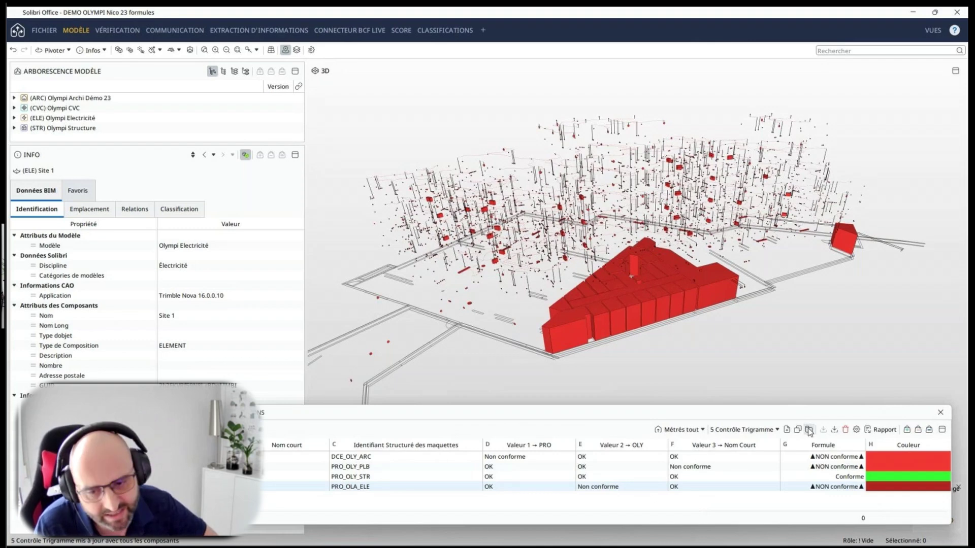
{"action": "left_click", "coordinate": [941, 413]}
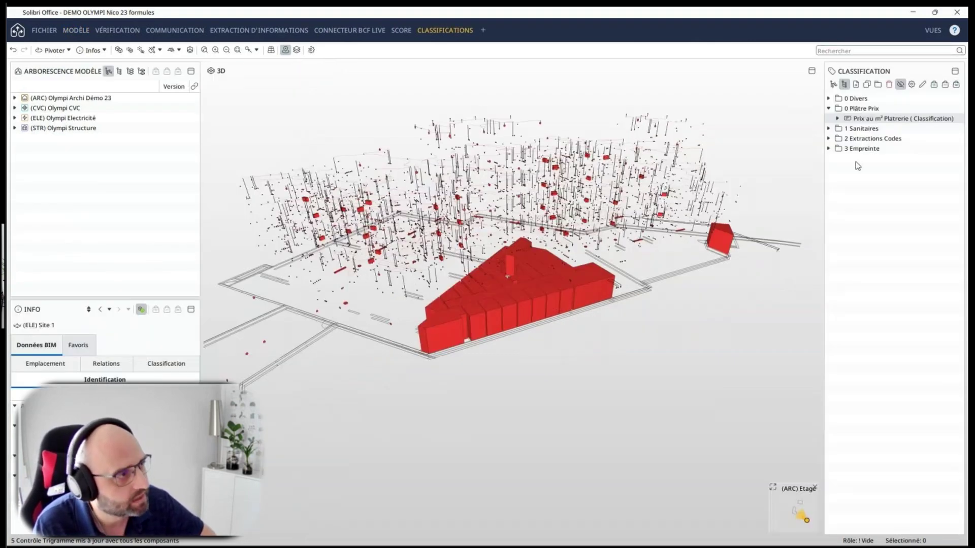
{"action": "left_click", "coordinate": [828, 109]}
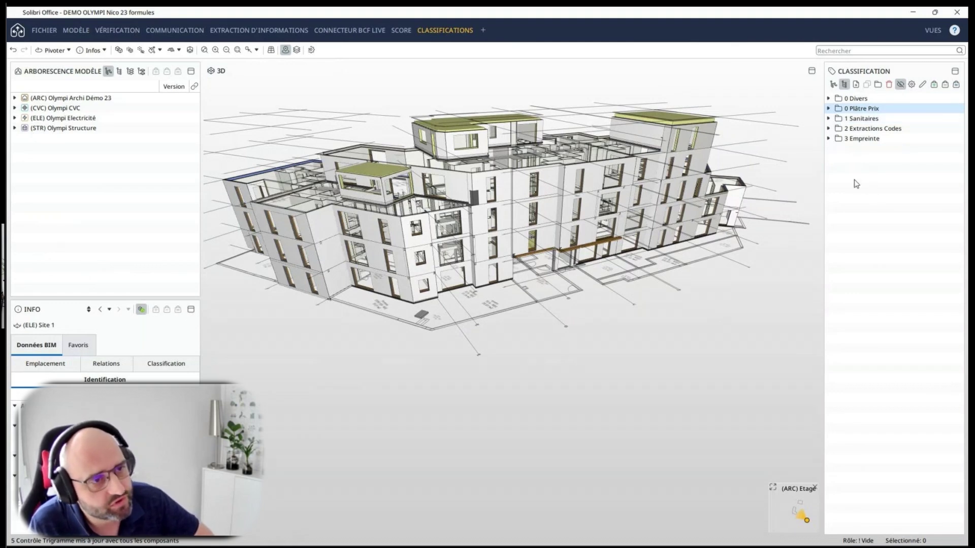
{"action": "left_click", "coordinate": [829, 118]}
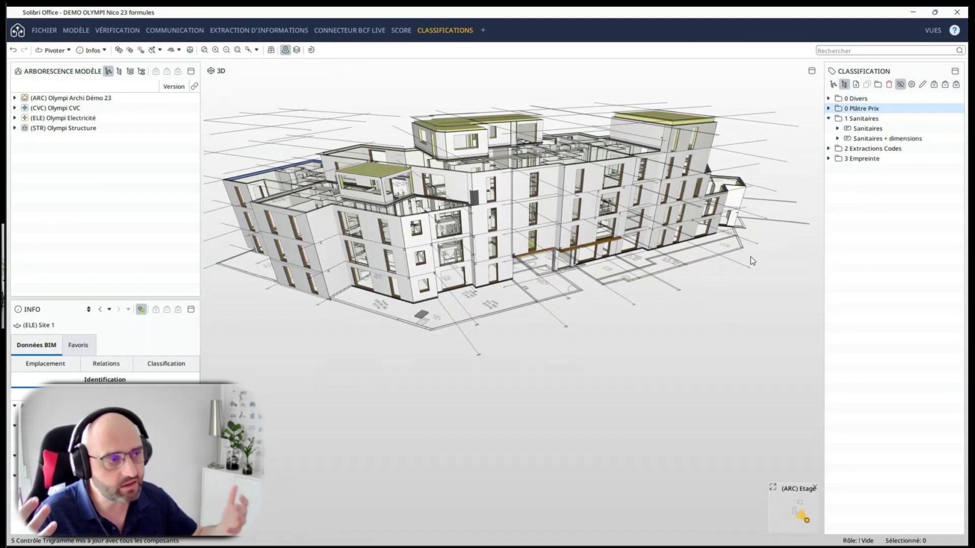
- Hide the grid lines in the 3D view and display the Sanitaires classification with its categories expanded
{"action": "left_click", "coordinate": [297, 50]}
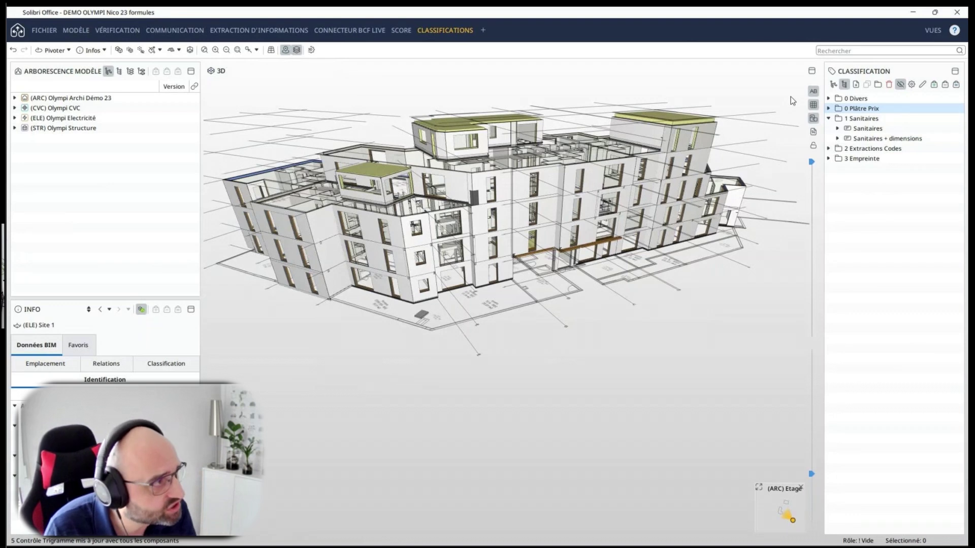
{"action": "left_click", "coordinate": [814, 103]}
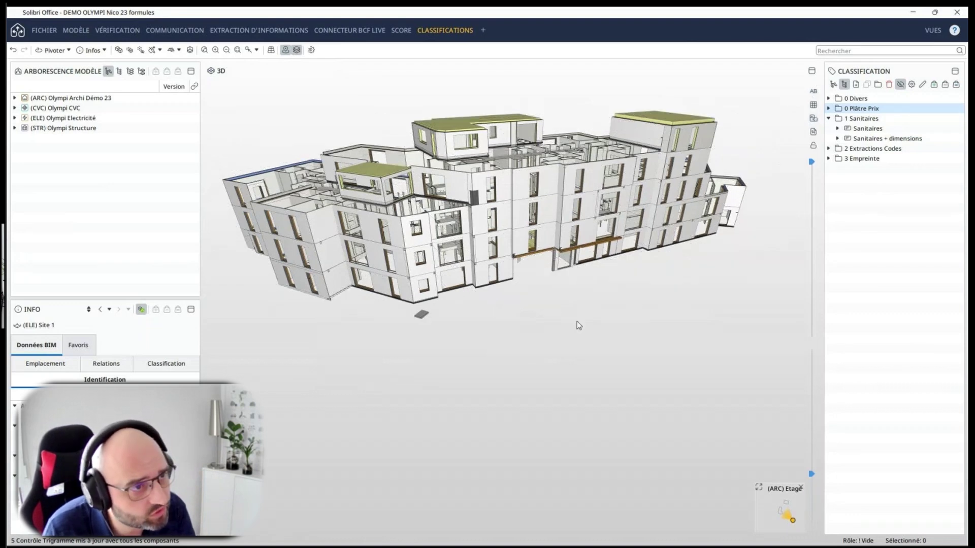
{"action": "left_click", "coordinate": [844, 129]}
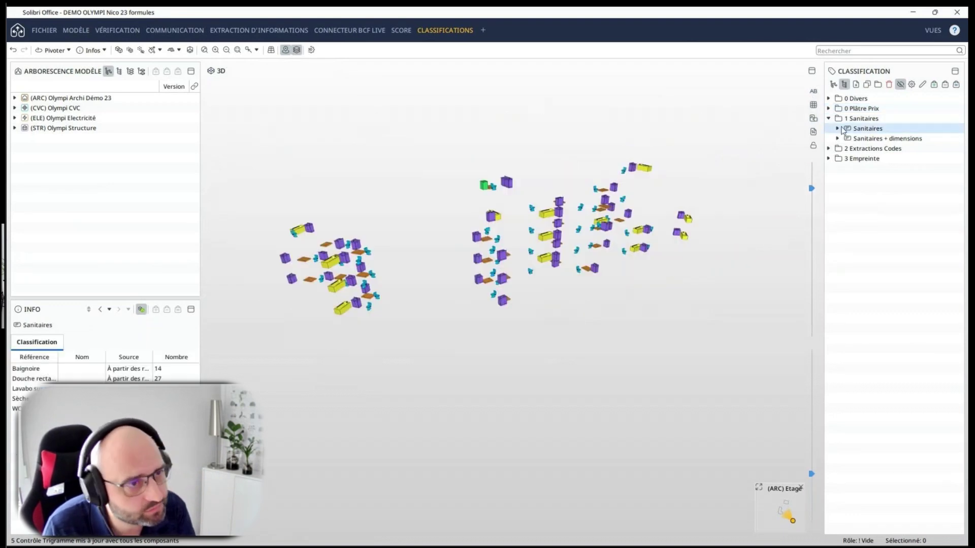
{"action": "left_click", "coordinate": [839, 129]}
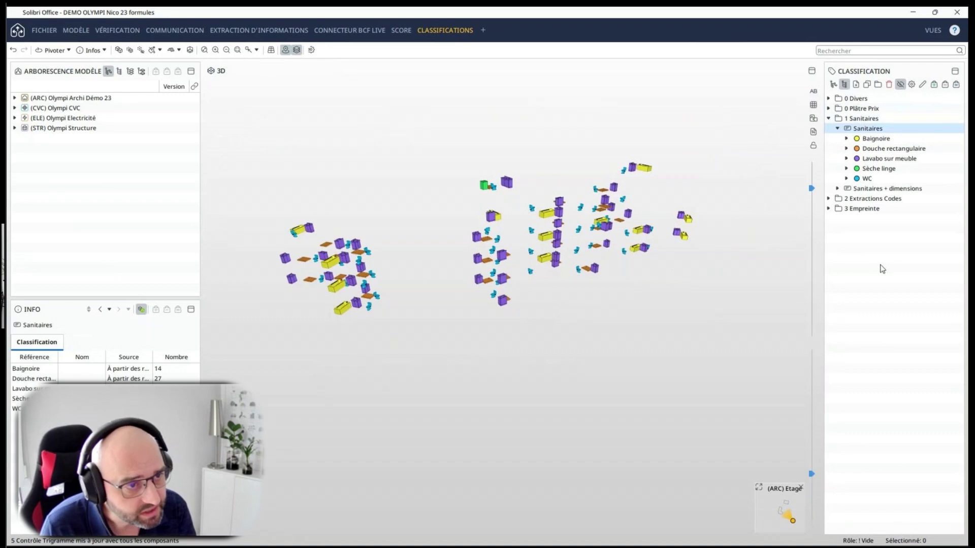
{"action": "scroll", "coordinate": [576, 193], "scroll_direction": "up", "scroll_amount": 2}
{"action": "scroll", "coordinate": [604, 221], "scroll_direction": "up", "scroll_amount": 2}
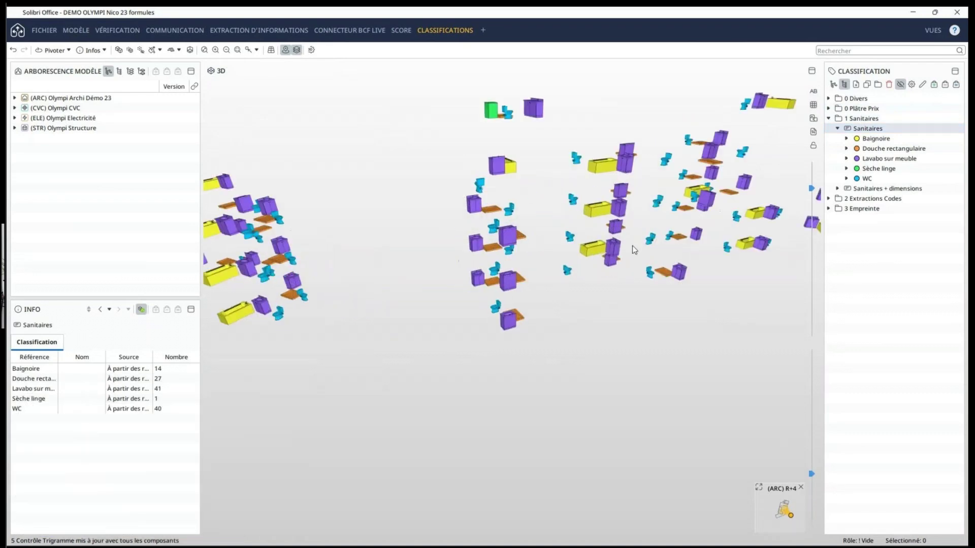
{"action": "middle_click_drag", "start_coordinate": [634, 250], "coordinate": [518, 339]}
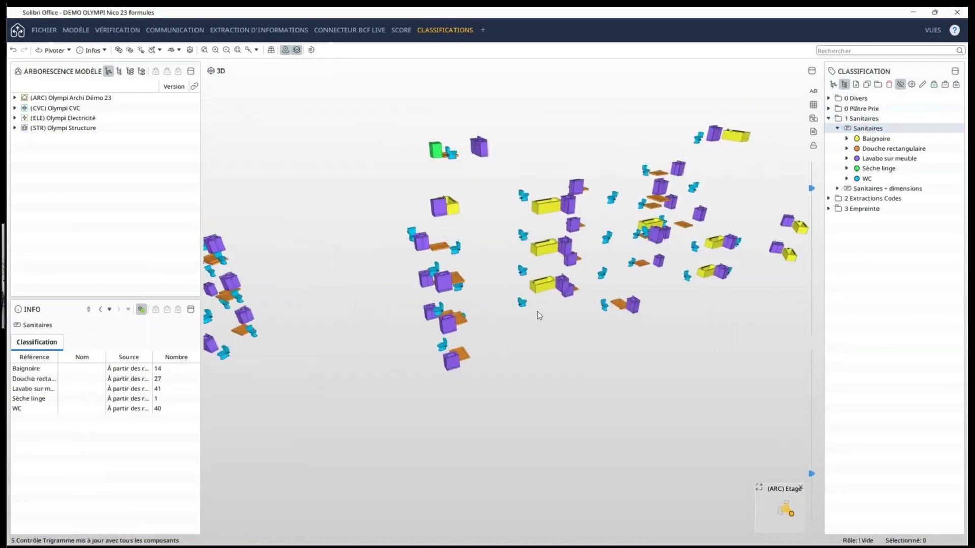
- Examine the component filter, default names and =1 rule in the Sanitaires classification settings, and cancel without changes
{"action": "right_click", "coordinate": [849, 131]}
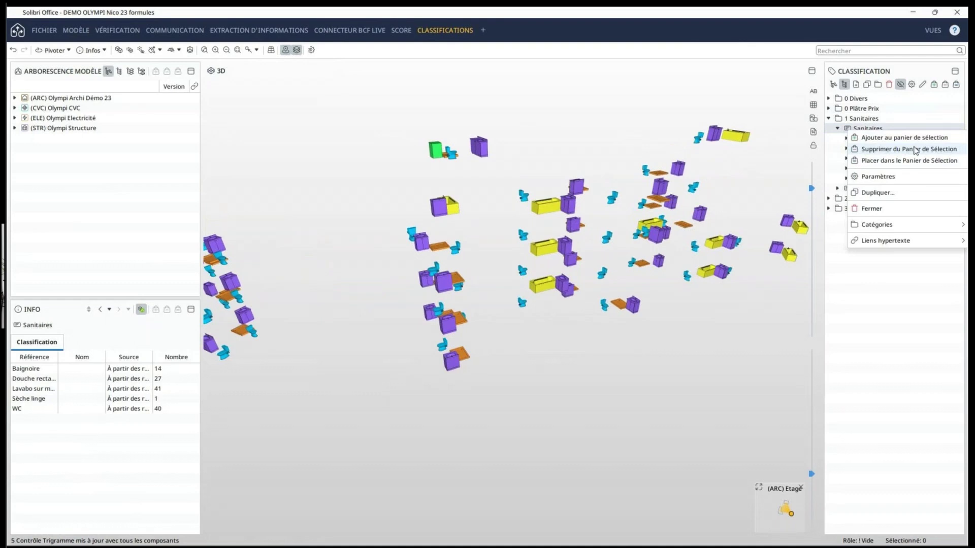
{"action": "left_click", "coordinate": [877, 176]}
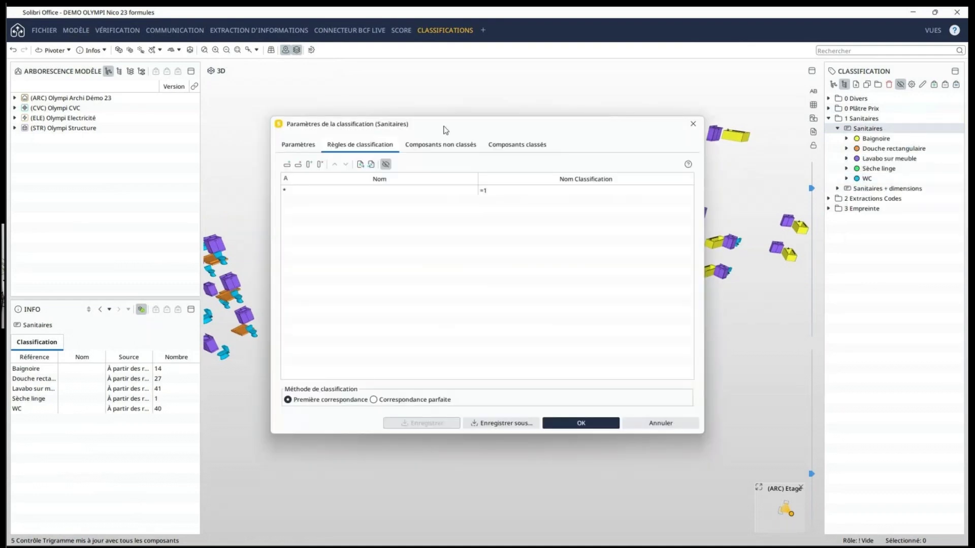
{"action": "left_click", "coordinate": [299, 145]}
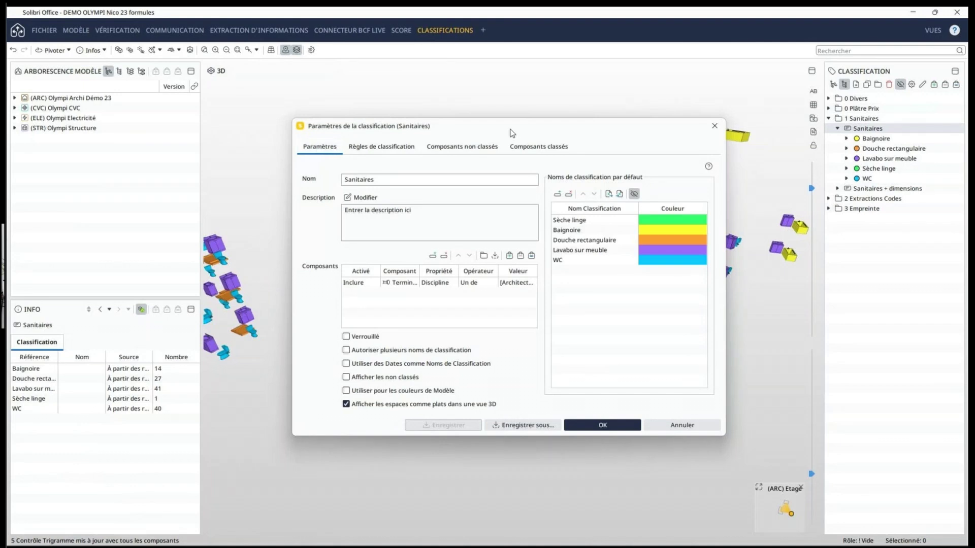
{"action": "left_click_drag", "start_coordinate": [510, 129], "coordinate": [522, 104]}
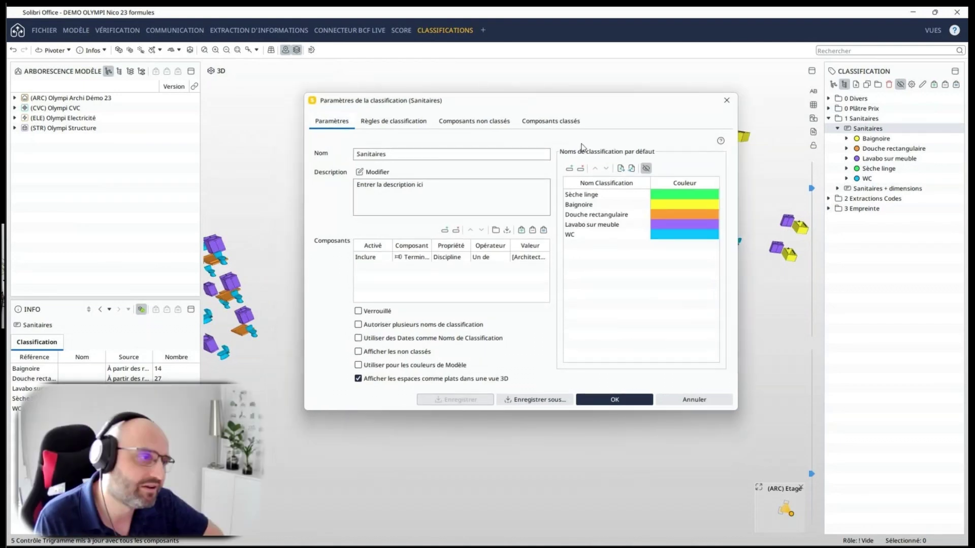
{"action": "left_click_drag", "start_coordinate": [304, 289], "coordinate": [114, 291]}
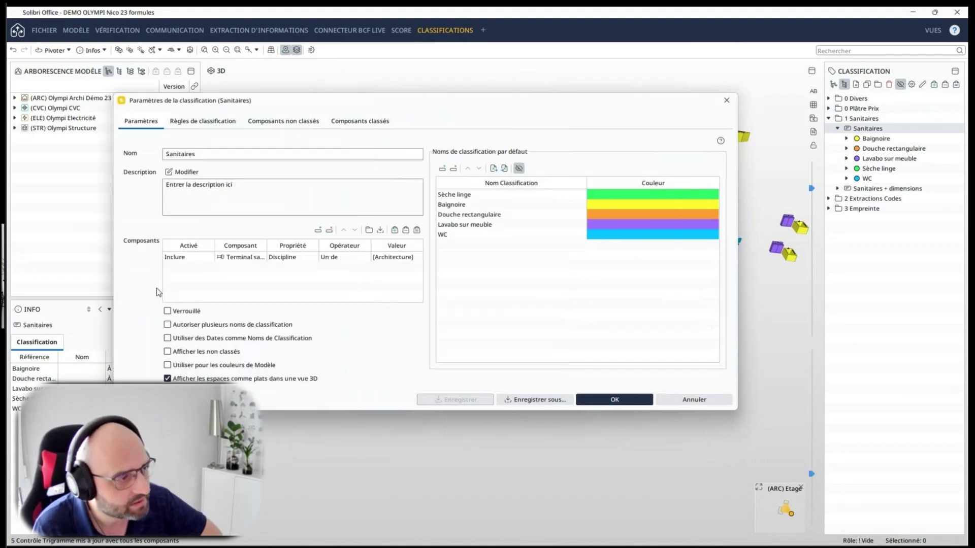
{"action": "mouse_move", "coordinate": [266, 245]}
{"action": "left_mouse_down"}
{"action": "mouse_move", "coordinate": [286, 243]}
{"action": "mouse_move", "coordinate": [260, 246]}
{"action": "left_mouse_up"}
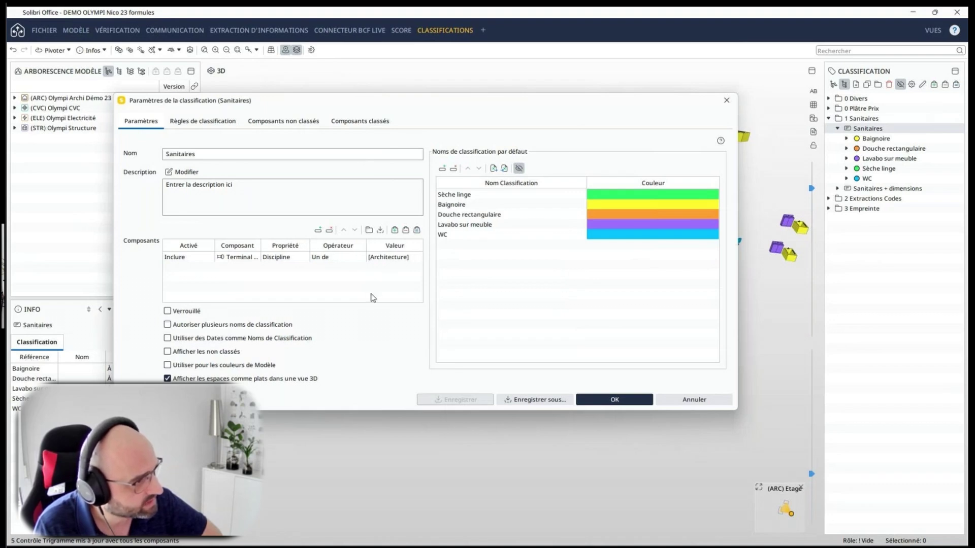
{"action": "left_click", "coordinate": [205, 121]}
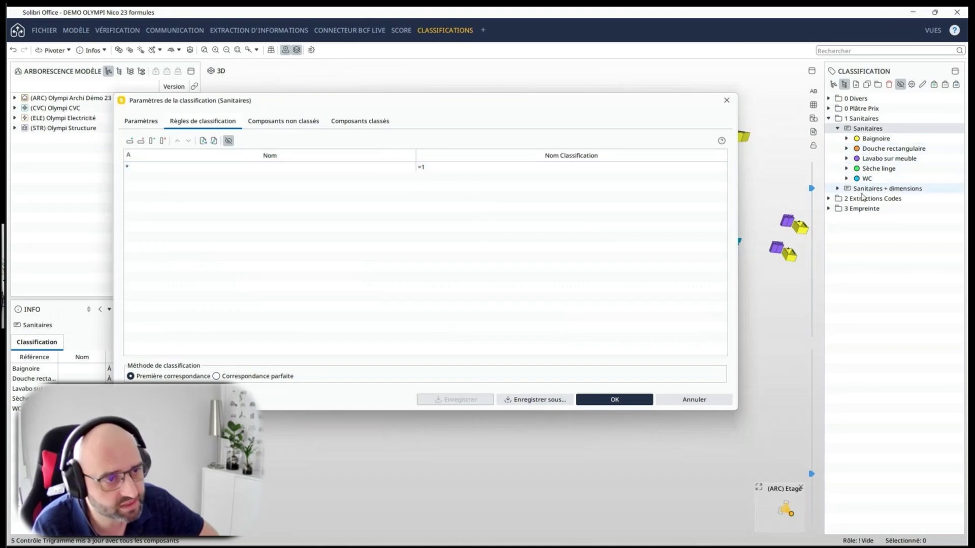
{"action": "left_click", "coordinate": [693, 399]}
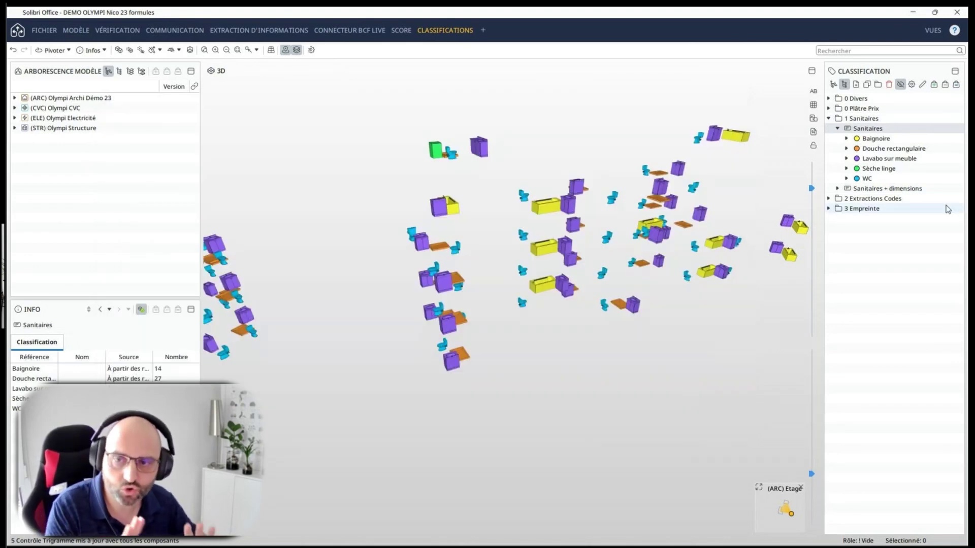
- Display the Sanitaires + dimensions classification in 3D and expand its list of fixture types with sizes
{"action": "left_click", "coordinate": [855, 190]}
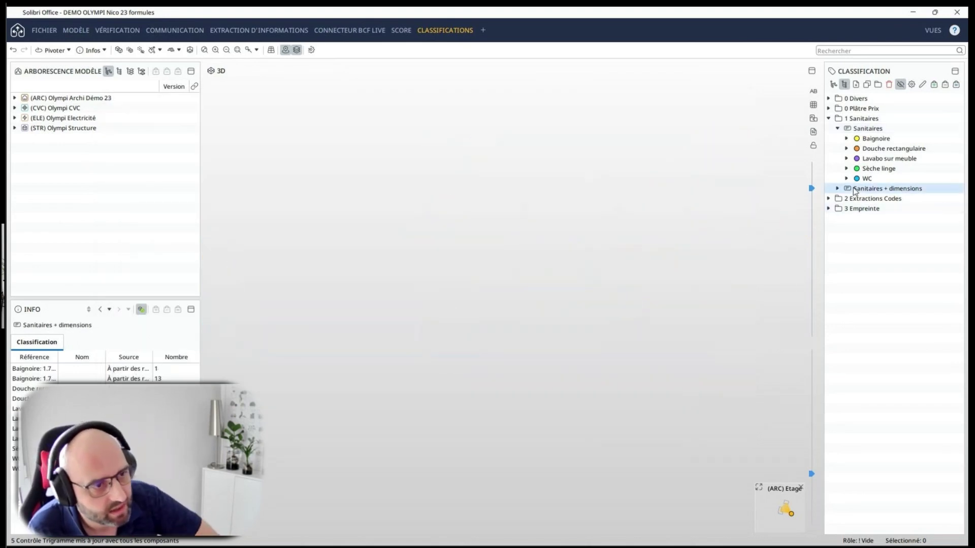
{"action": "left_click", "coordinate": [836, 189]}
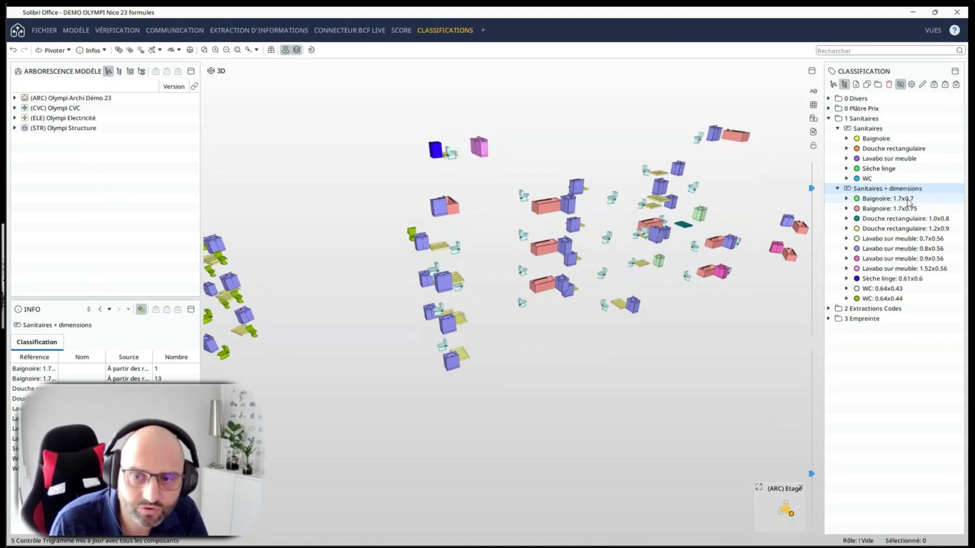
{"action": "scroll", "coordinate": [754, 289], "scroll_direction": "down", "scroll_amount": 5}
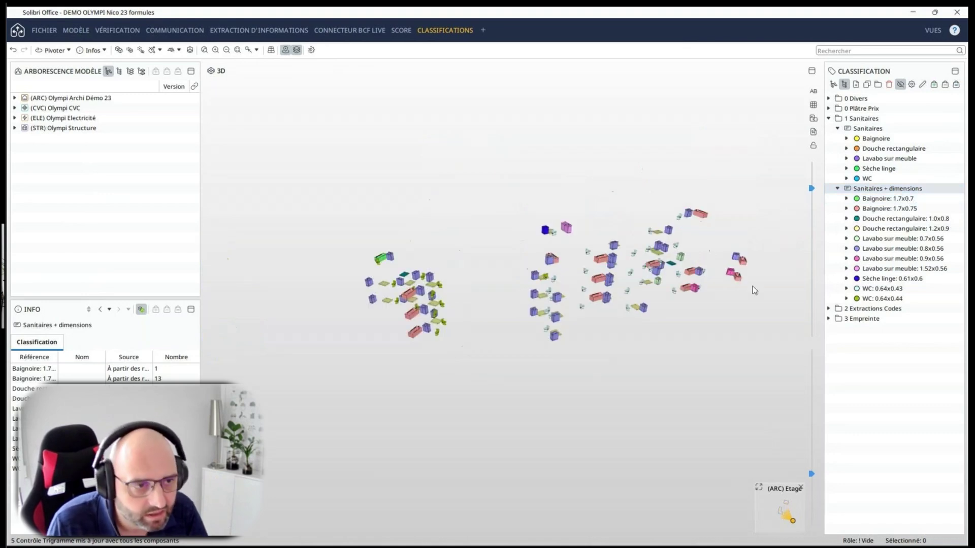
{"action": "scroll", "coordinate": [679, 315], "scroll_direction": "up", "scroll_amount": 3}
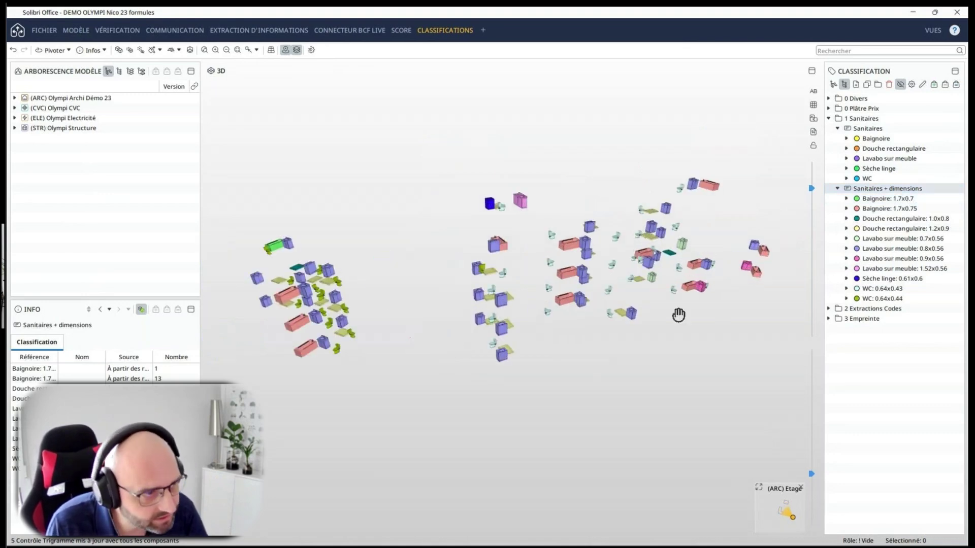
- Compare the bathtubs in the Baignoire: 1.7x0.7 and Baignoire: 1.7x0.75 categories in the 3D view
{"action": "left_click", "coordinate": [879, 202]}
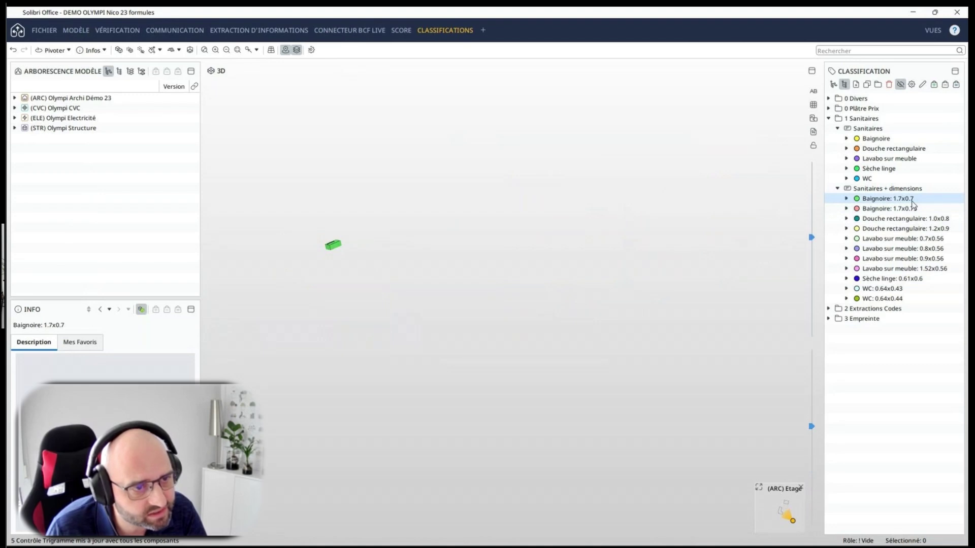
{"action": "left_click", "coordinate": [908, 211]}
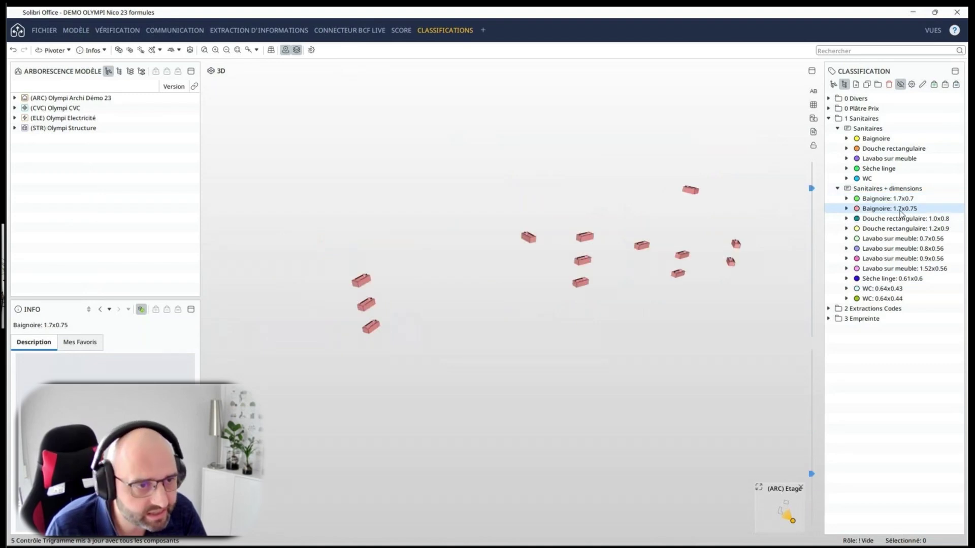
{"action": "left_click", "coordinate": [923, 199]}
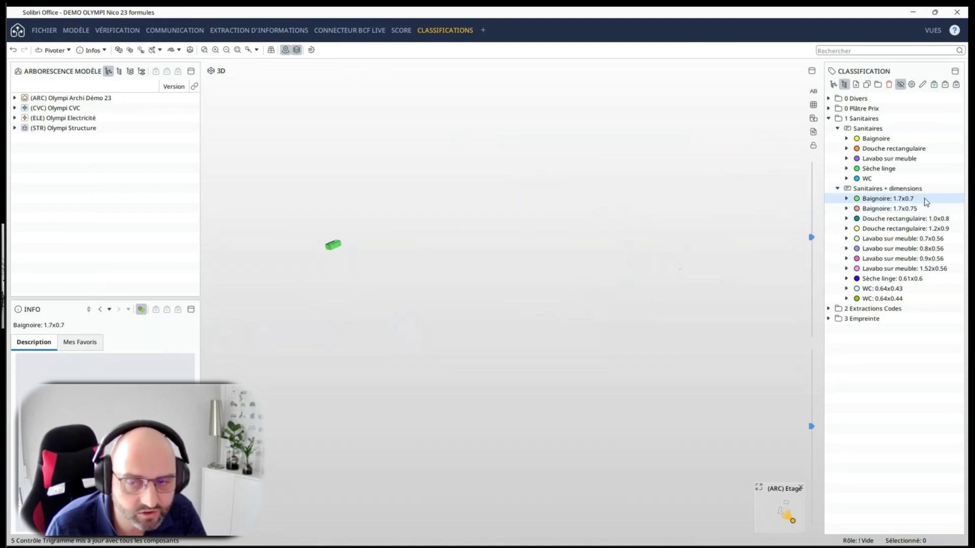
{"action": "scroll", "coordinate": [365, 261], "scroll_direction": "up", "scroll_amount": 2}
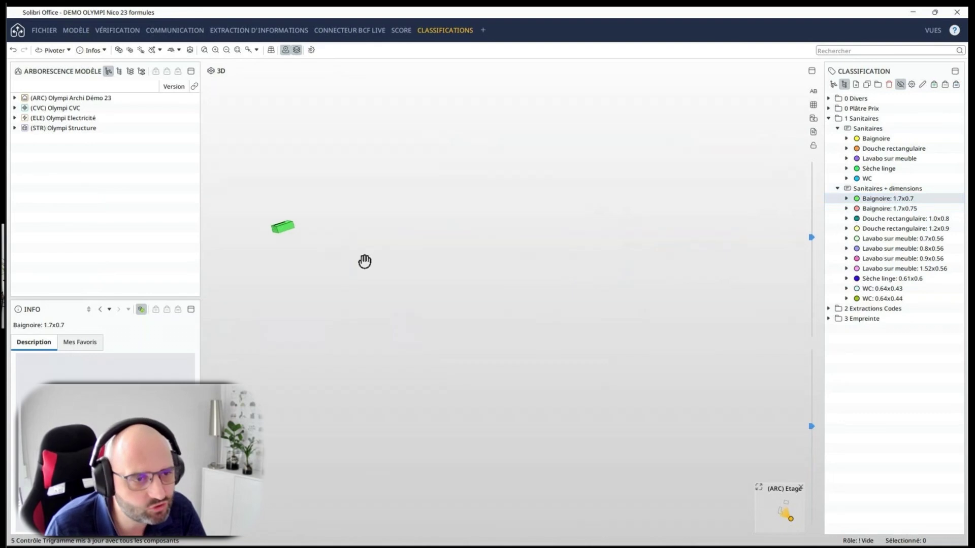
{"action": "middle_click_drag", "start_coordinate": [365, 261], "coordinate": [407, 280]}
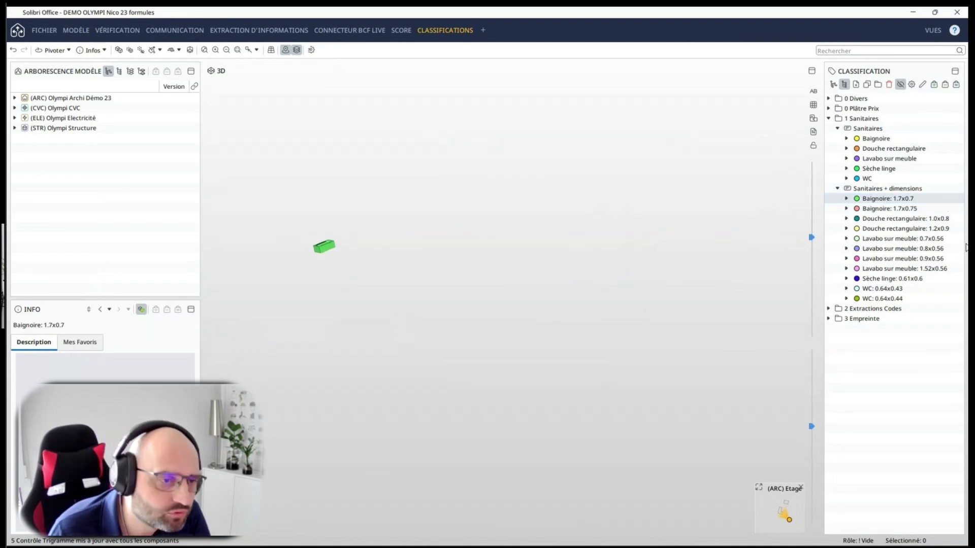
- Compare the showers in the Douche rectangulaire: 1.0x0.8 and 1.2x0.9 categories in the 3D view
{"action": "left_click", "coordinate": [887, 219]}
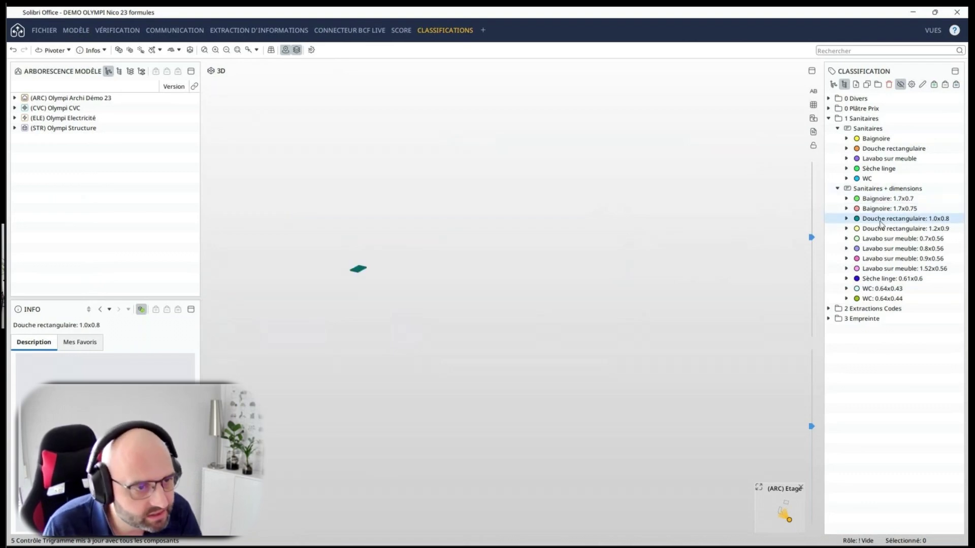
{"action": "double_click", "coordinate": [880, 224]}
{"action": "left_click_drag", "start_coordinate": [615, 342], "coordinate": [613, 342]}
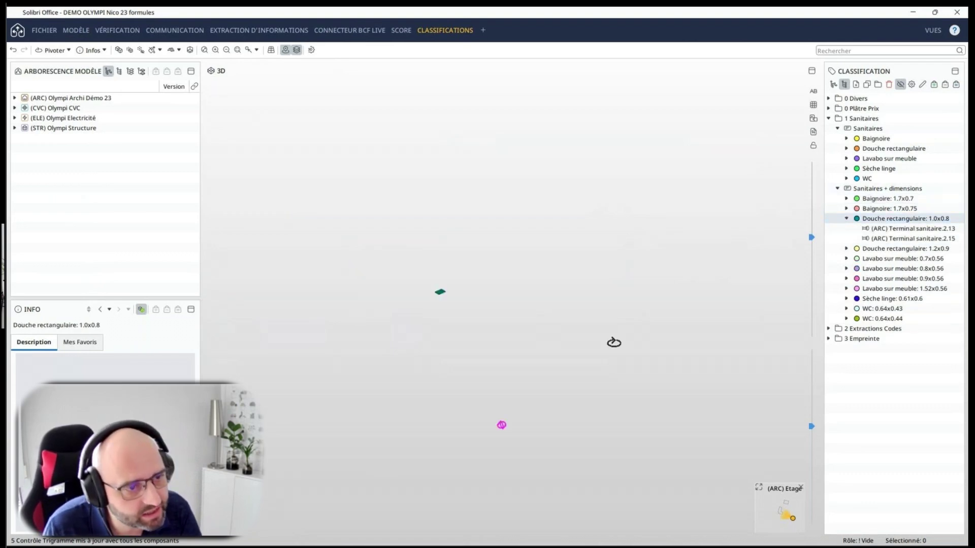
{"action": "left_click", "coordinate": [846, 219]}
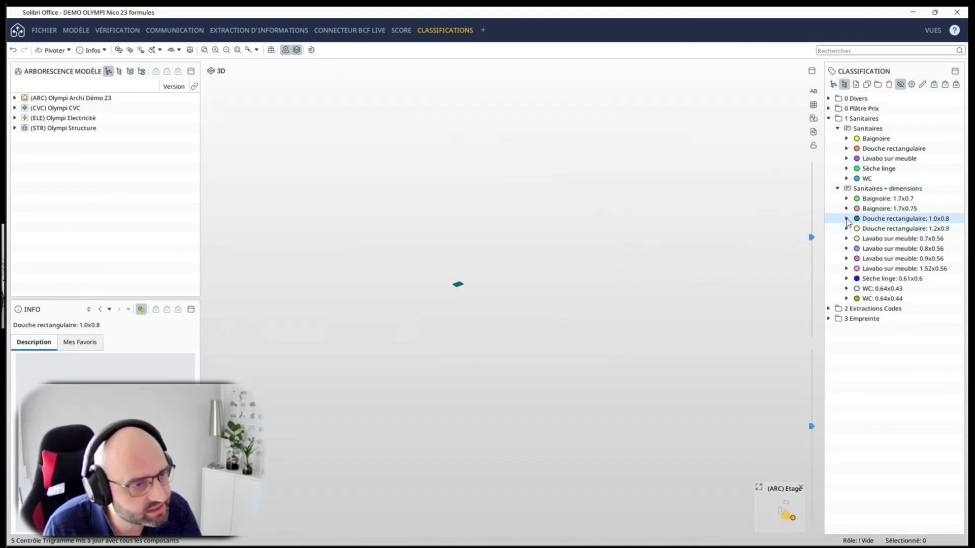
{"action": "left_click", "coordinate": [889, 230]}
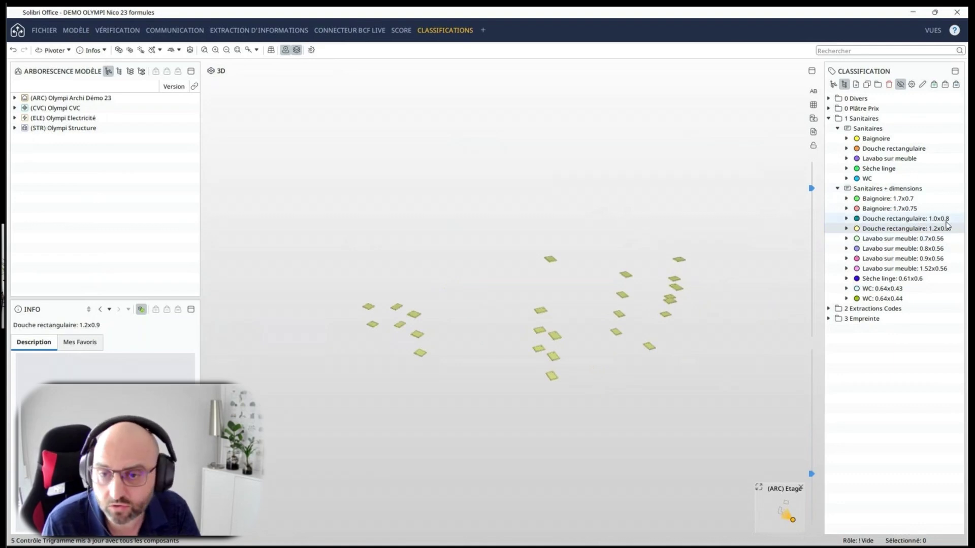
- Compare the washbasins in the Lavabo sur meuble: 0.7x0.56, 0.8x0.56, 0.9x0.56 and 1.52x0.56 categories in the 3D view
{"action": "left_click", "coordinate": [902, 239]}
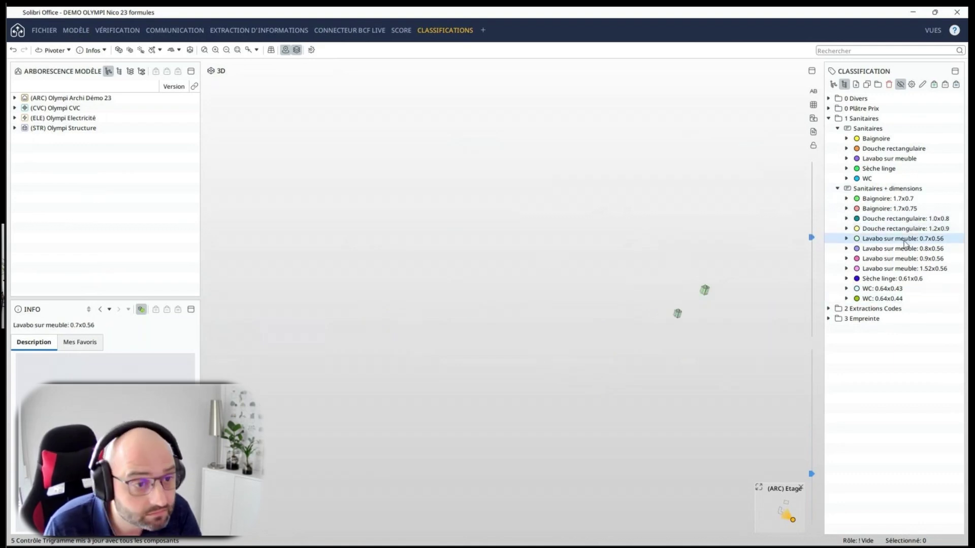
{"action": "left_click", "coordinate": [898, 248]}
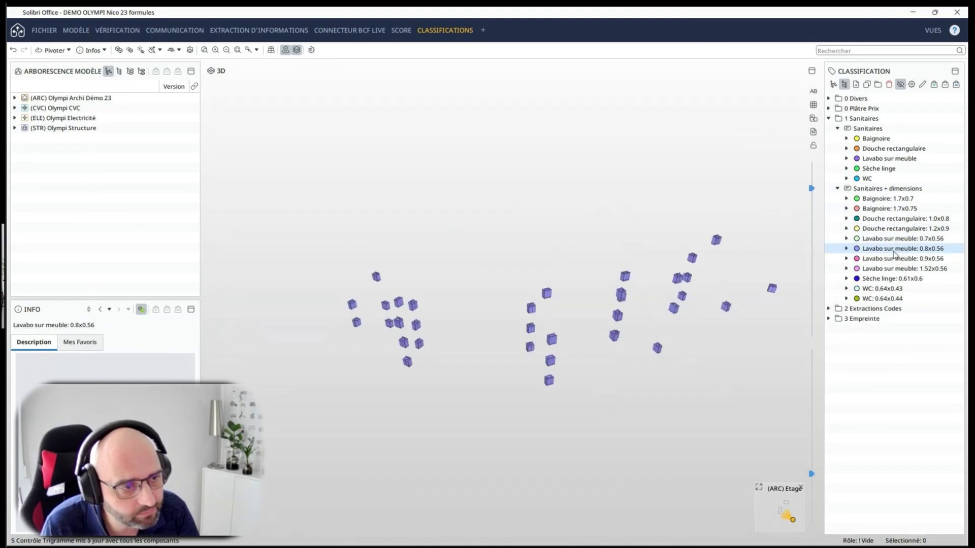
{"action": "left_click", "coordinate": [901, 239]}
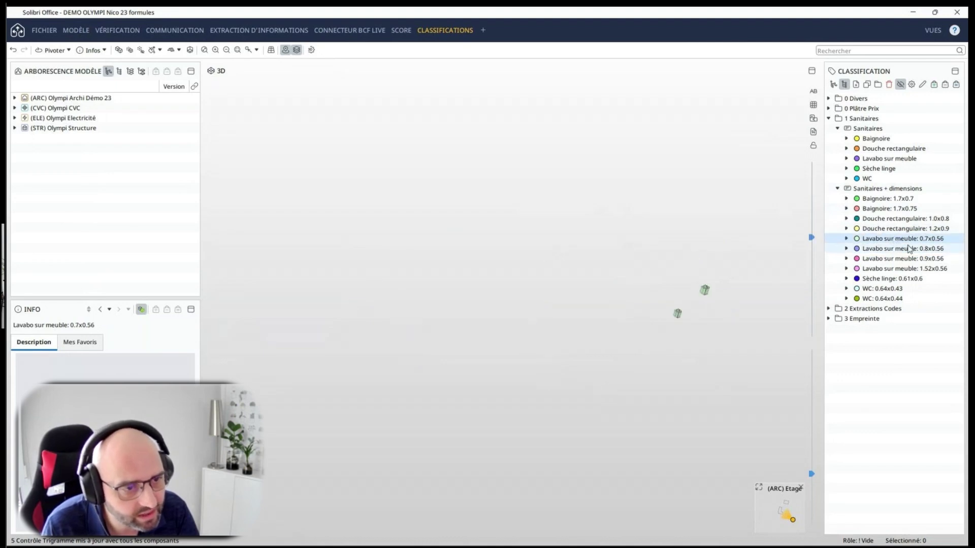
{"action": "left_click", "coordinate": [888, 249]}
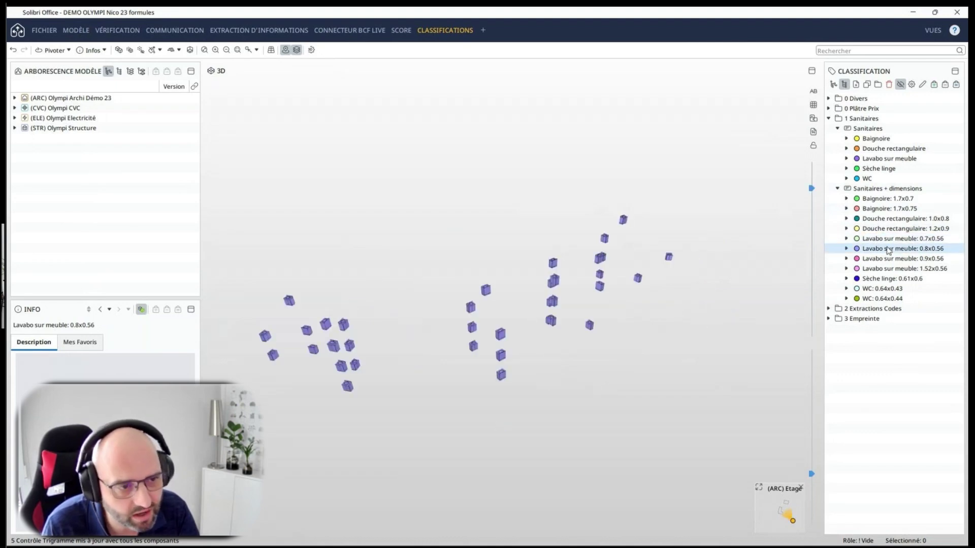
{"action": "left_click", "coordinate": [891, 259]}
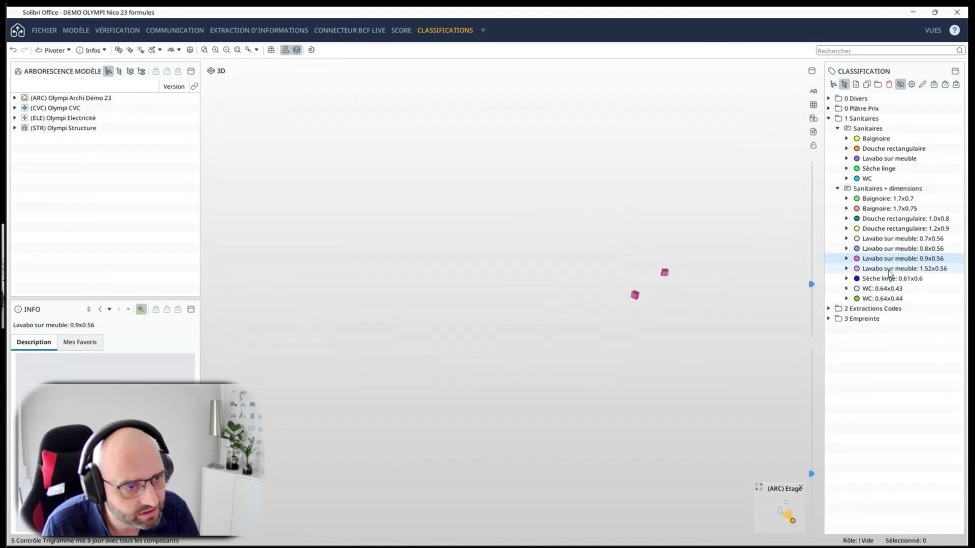
{"action": "left_click", "coordinate": [889, 271]}
- View the Sèche linge: 0.61x0.6 category in 3D and compare the toilets in WC: 0.64x0.43 and WC: 0.64x0.44
{"action": "left_click", "coordinate": [885, 279]}
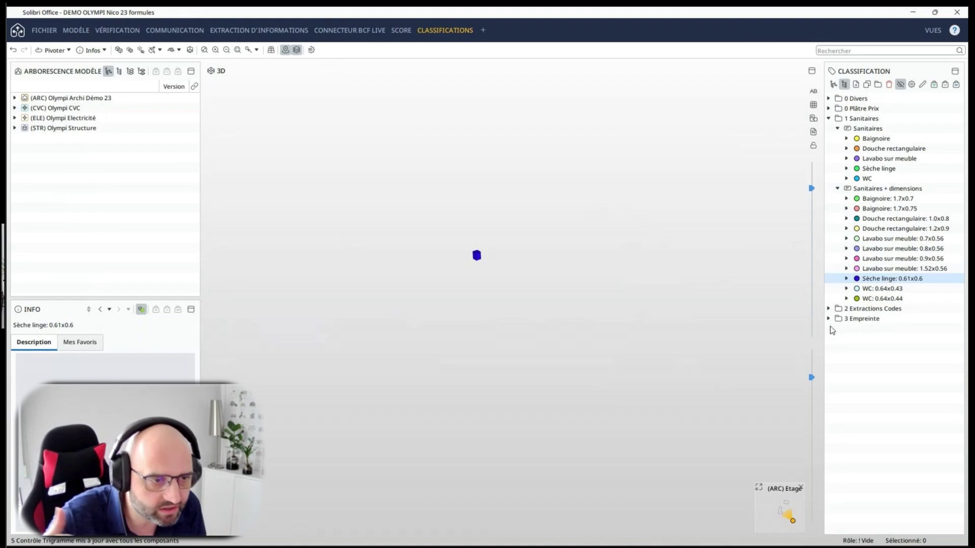
{"action": "left_click", "coordinate": [872, 291]}
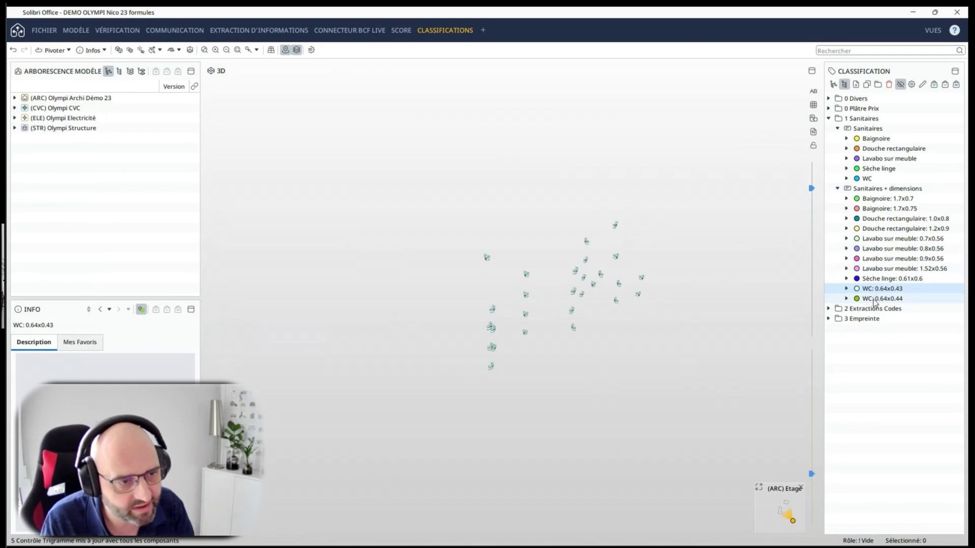
{"action": "left_click", "coordinate": [875, 300]}
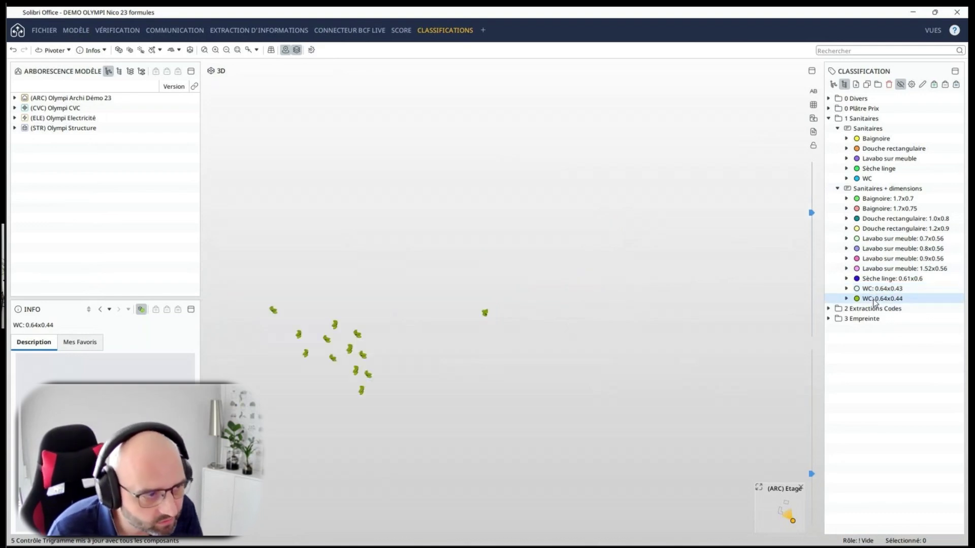
{"action": "key", "text": "Up"}
{"action": "left_click", "coordinate": [906, 302]}
{"action": "left_click", "coordinate": [907, 292]}
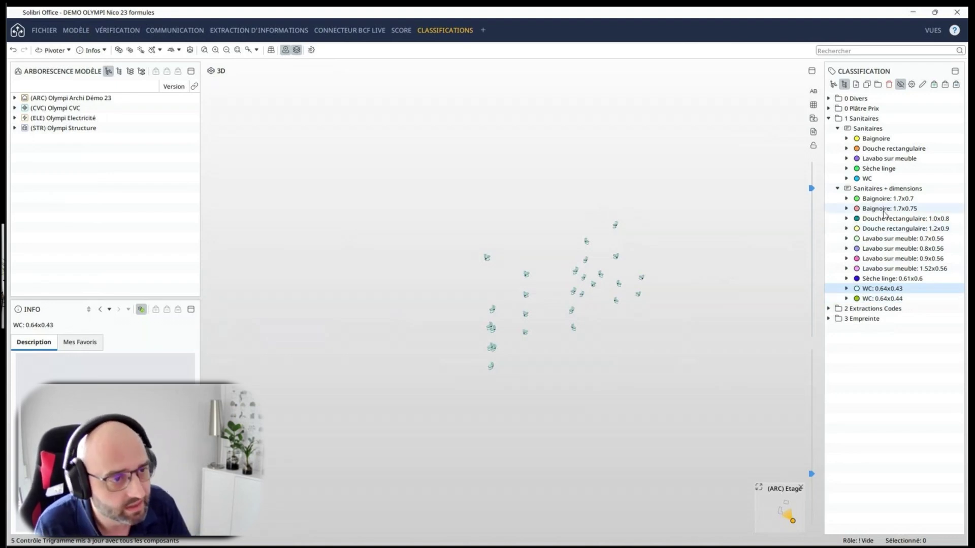
- Display all Sanitaires + dimensions fixtures in 3D and examine the classification settings' component filter and default names
{"action": "left_click", "coordinate": [888, 189]}
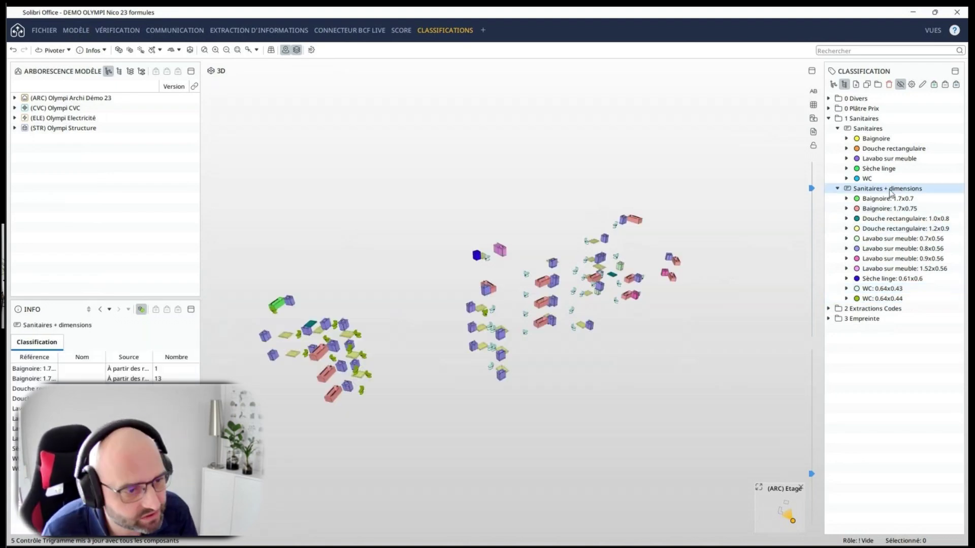
{"action": "right_click", "coordinate": [888, 191]}
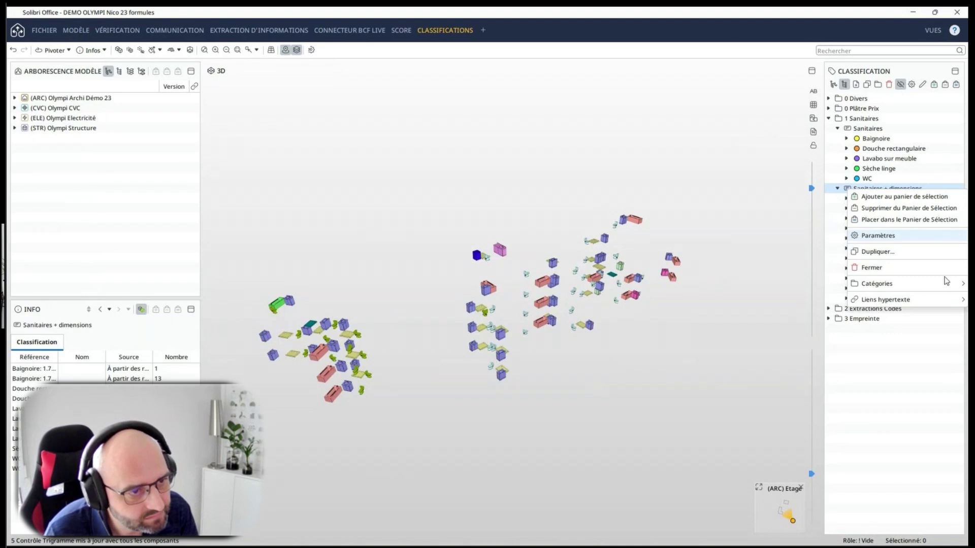
{"action": "left_click", "coordinate": [886, 236]}
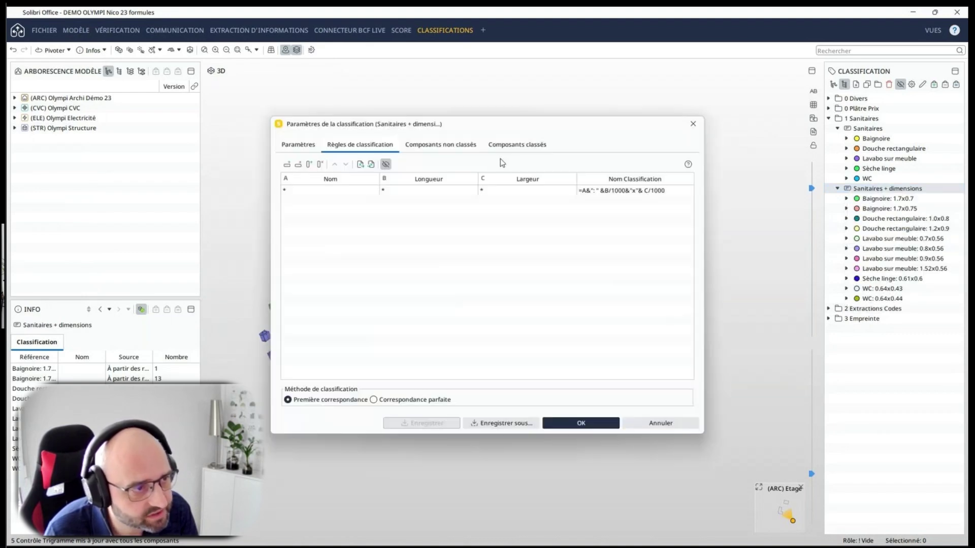
{"action": "left_click", "coordinate": [303, 146]}
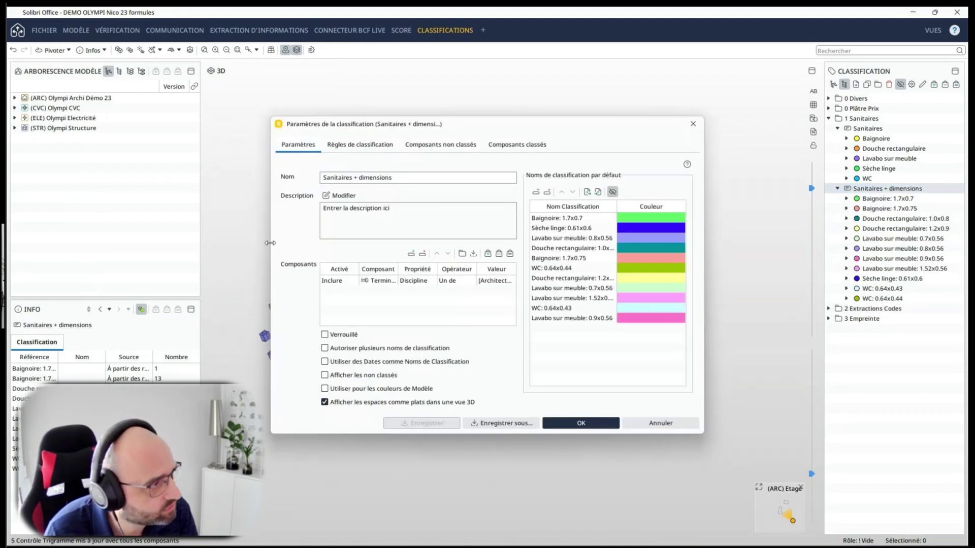
{"action": "left_click_drag", "start_coordinate": [269, 243], "coordinate": [61, 254]}
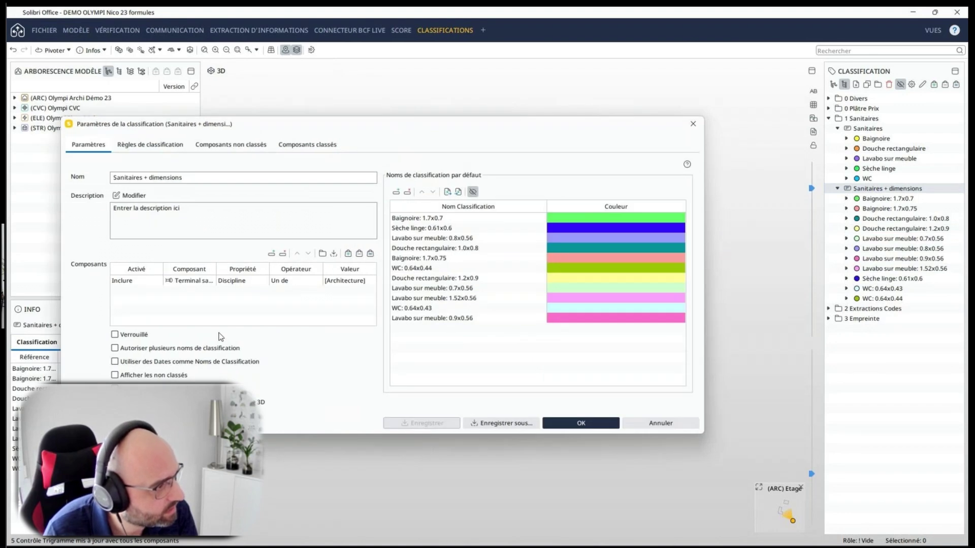
{"action": "left_click_drag", "start_coordinate": [216, 269], "coordinate": [217, 270]}
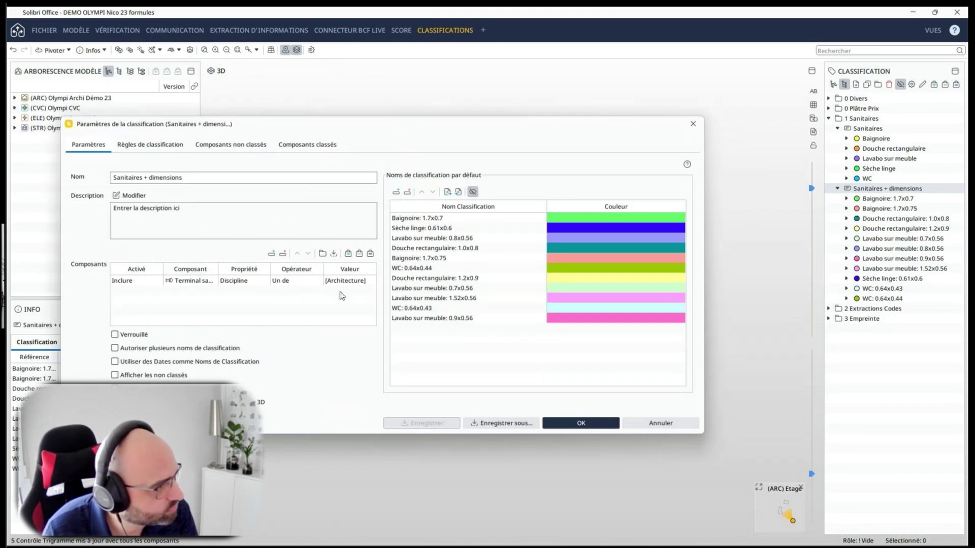
- Examine the rule combining Nom, Longueur and Largeur in the Sanitaires + dimensions classification settings, and cancel without changes
{"action": "left_click", "coordinate": [150, 144]}
{"action": "left_click_drag", "start_coordinate": [422, 127], "coordinate": [526, 107]}
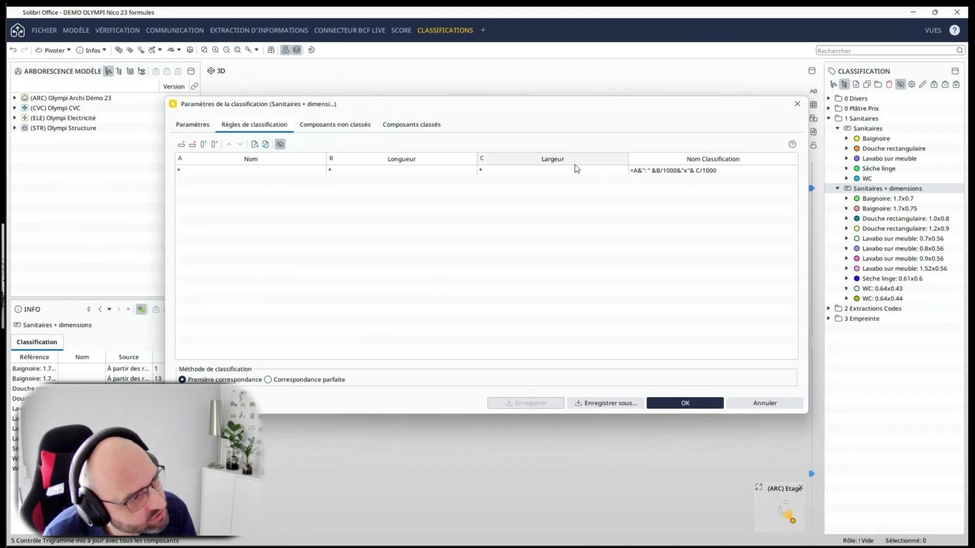
{"action": "left_click_drag", "start_coordinate": [455, 104], "coordinate": [439, 183]}
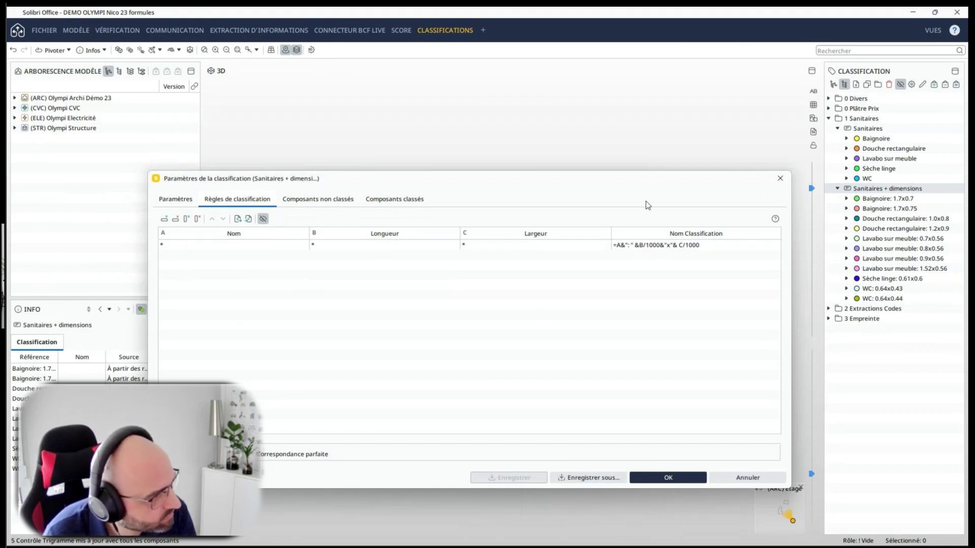
{"action": "mouse_move", "coordinate": [673, 182]}
{"action": "left_mouse_down"}
{"action": "mouse_move", "coordinate": [652, 227]}
{"action": "mouse_move", "coordinate": [683, 184]}
{"action": "left_mouse_up"}
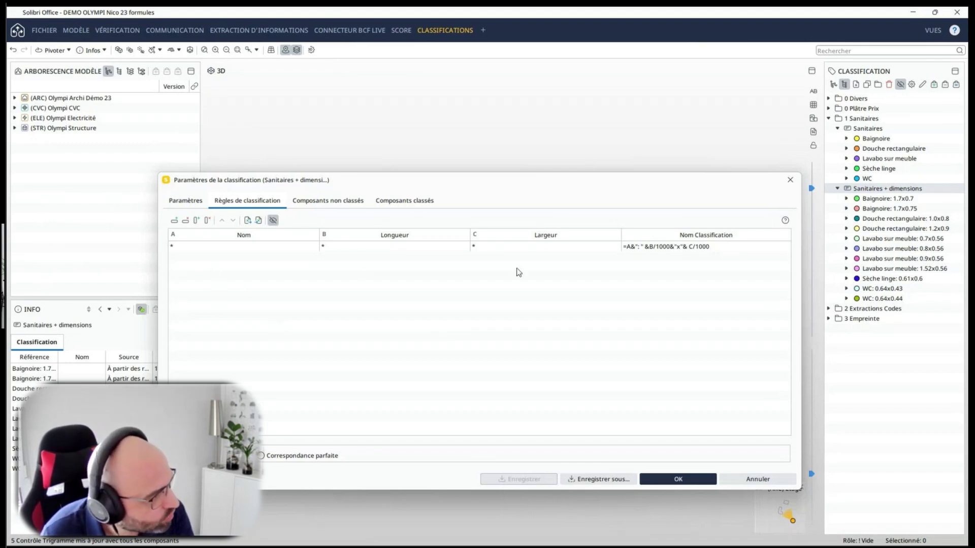
{"action": "left_click", "coordinate": [628, 248]}
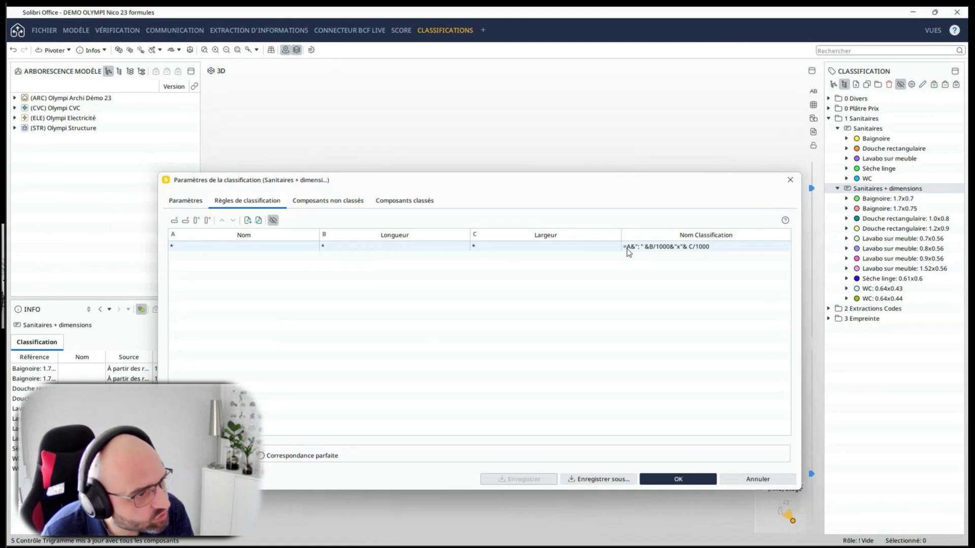
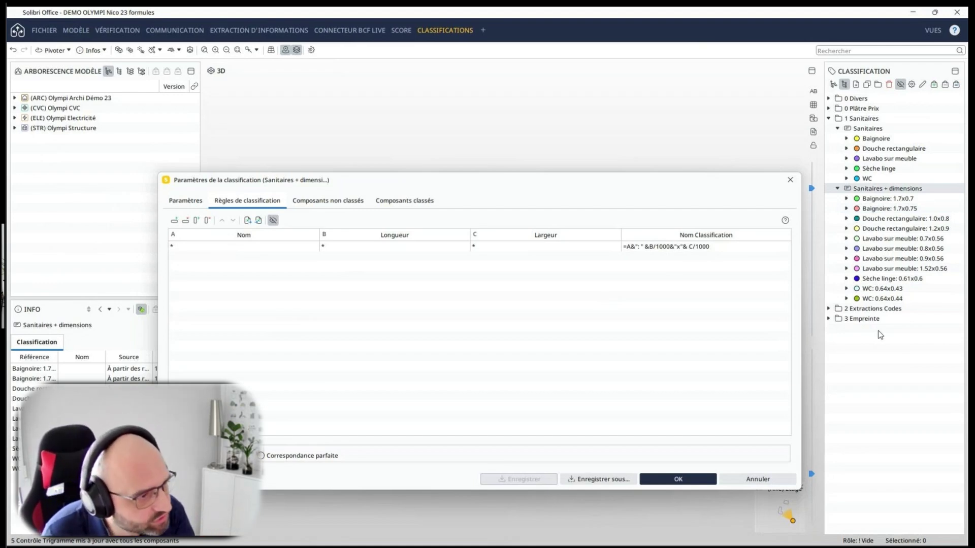
{"action": "left_click", "coordinate": [757, 479]}
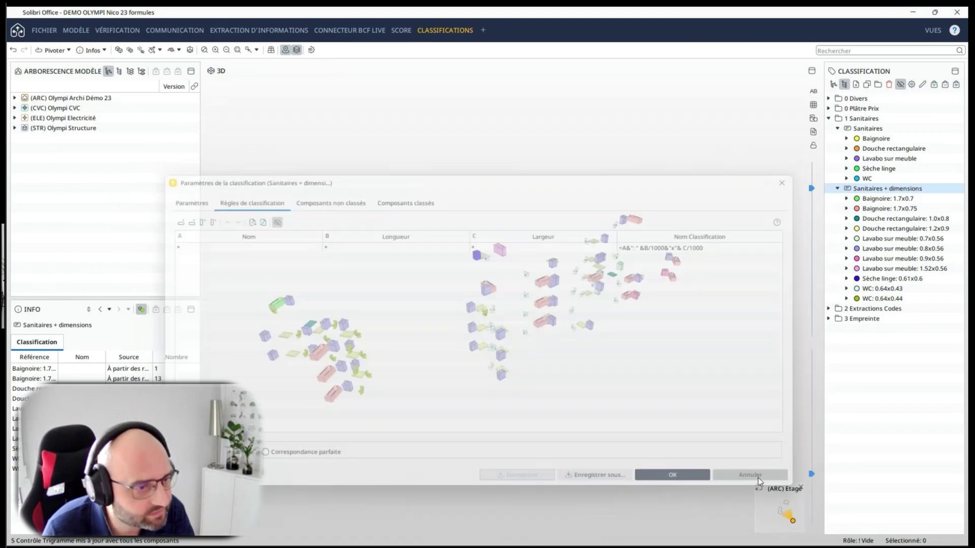
- Collapse Sanitaires + dimensions, display the Extraction codes classification from 2 Extractions Codes in 3D, and expand its list of codes
{"action": "left_click", "coordinate": [837, 189]}
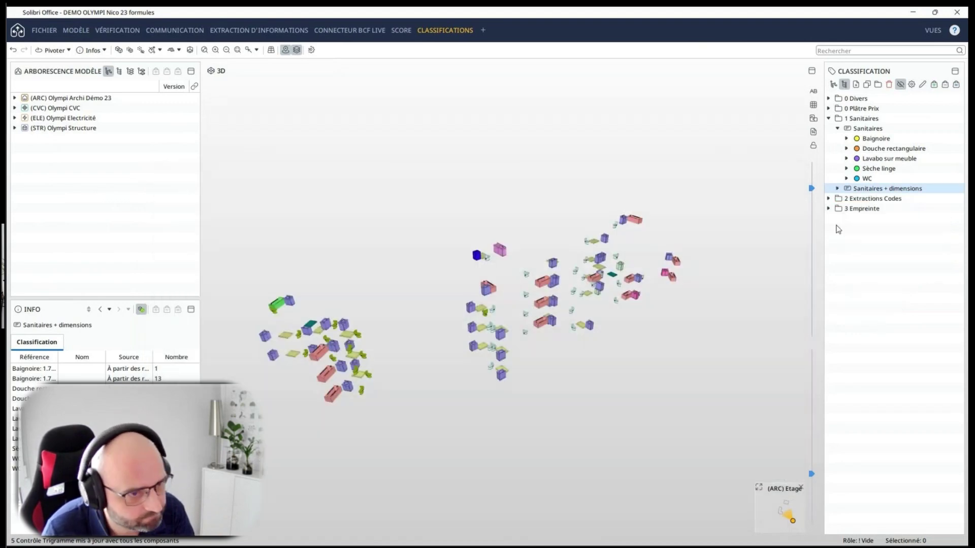
{"action": "left_click", "coordinate": [829, 198]}
{"action": "left_click", "coordinate": [837, 209]}
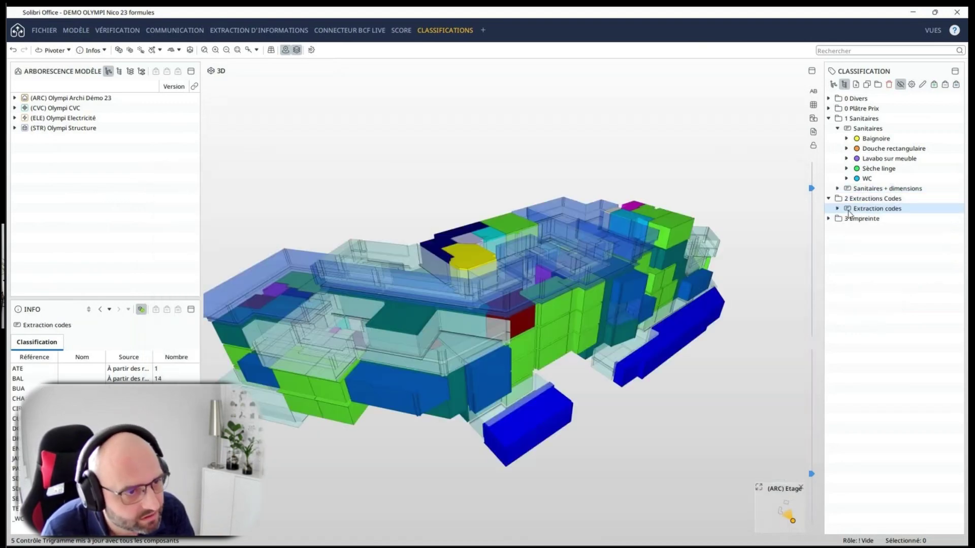
{"action": "left_click", "coordinate": [837, 209]}
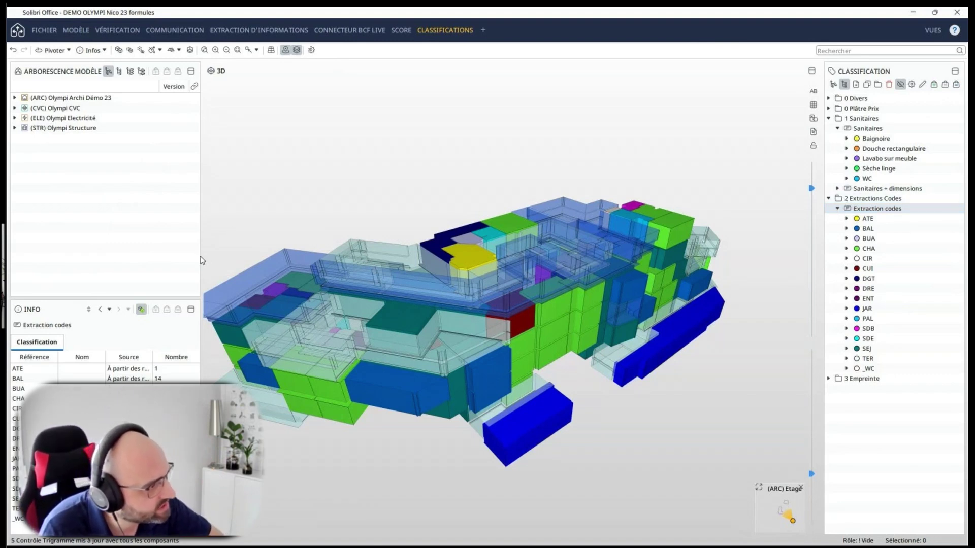
- Inspect the Code Espace property of the bedroom and kitchen spaces in their Olympi data Espace property set
{"action": "left_click_drag", "start_coordinate": [200, 256], "coordinate": [263, 260]}
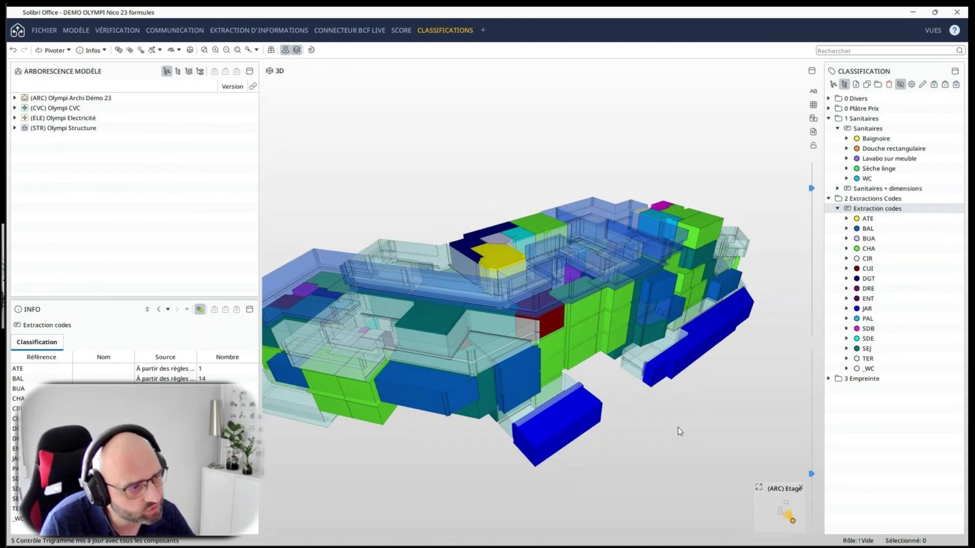
{"action": "left_click", "coordinate": [586, 333]}
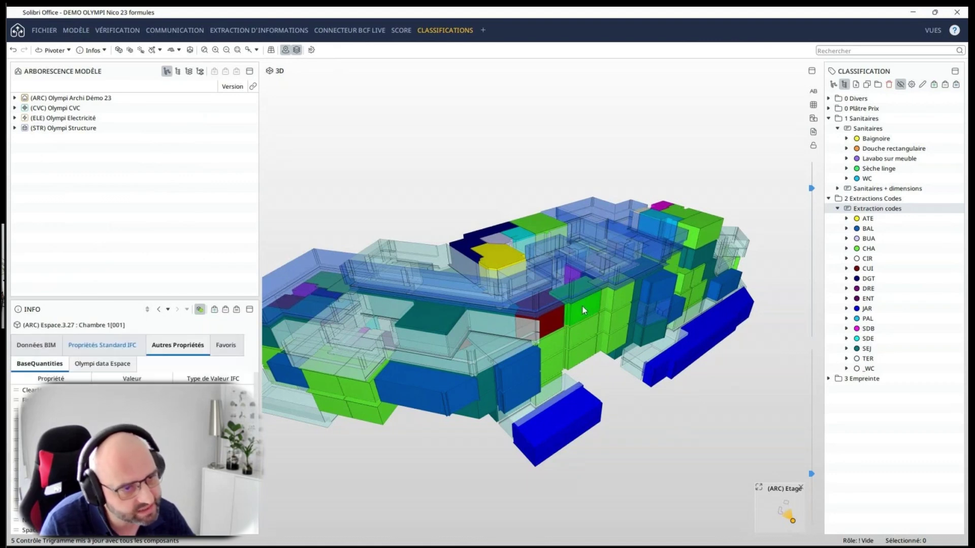
{"action": "left_click_drag", "start_coordinate": [261, 321], "coordinate": [300, 321]}
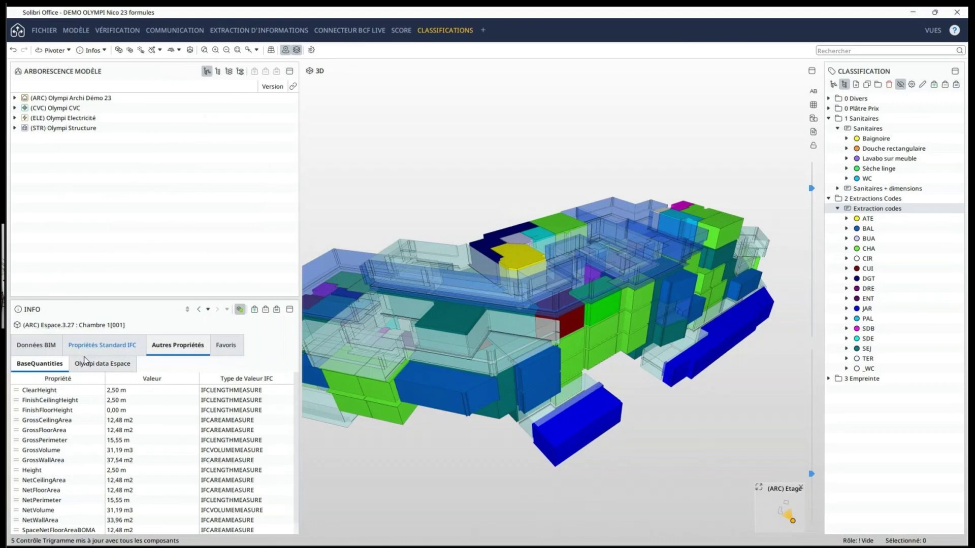
{"action": "left_click", "coordinate": [31, 345]}
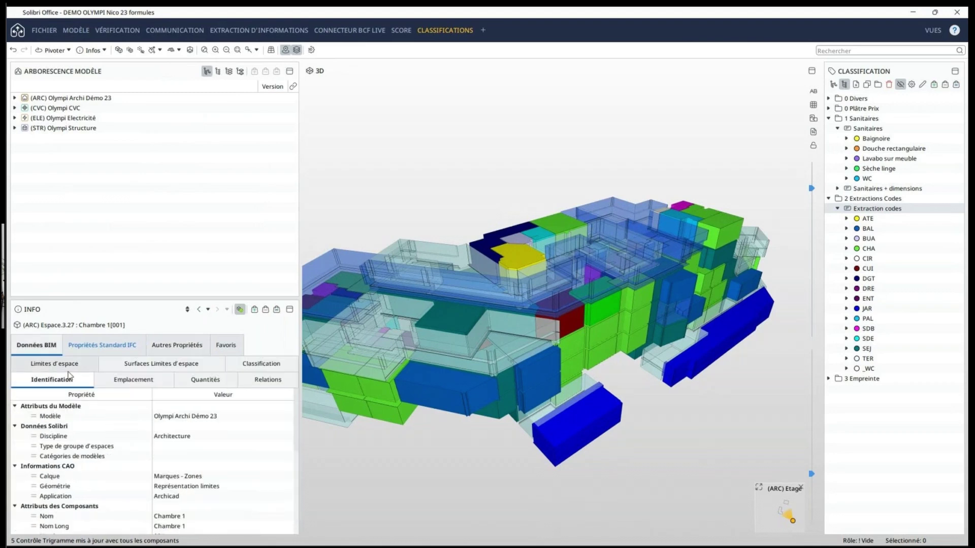
{"action": "left_click", "coordinate": [177, 345]}
{"action": "left_click", "coordinate": [133, 366]}
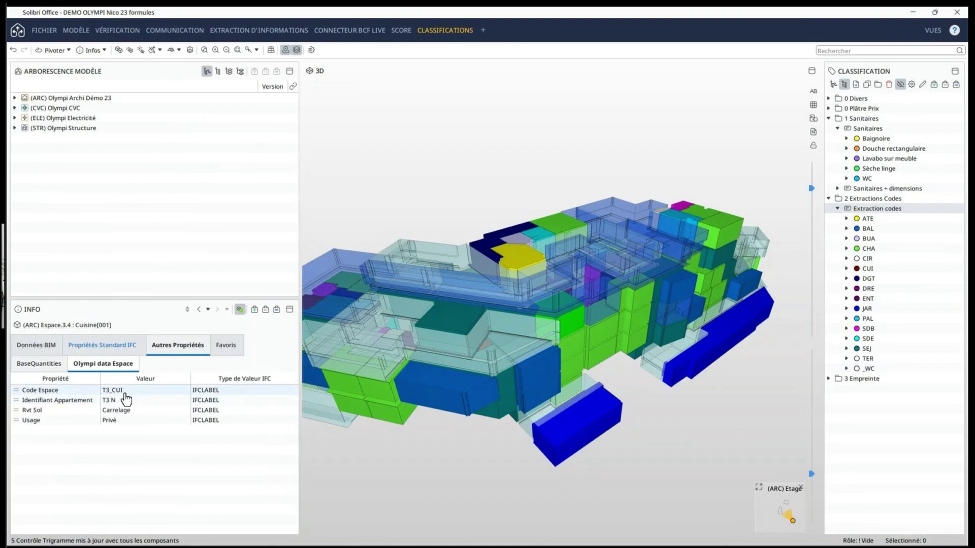
- Examine the component filter, default names and Code Espace naming rule in the Extraction codes classification settings, and cancel without changes
{"action": "right_click", "coordinate": [880, 209]}
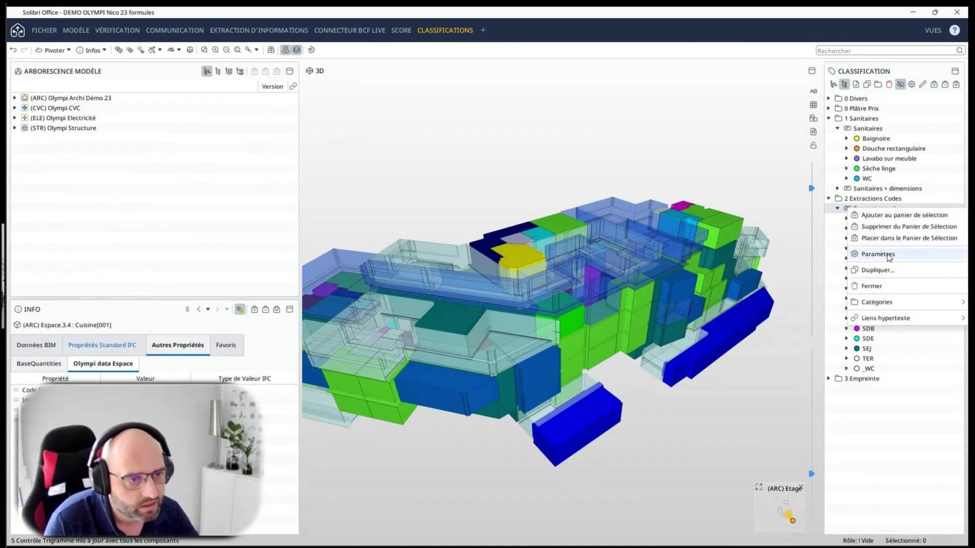
{"action": "left_click", "coordinate": [878, 254]}
{"action": "left_click_drag", "start_coordinate": [515, 128], "coordinate": [541, 94]}
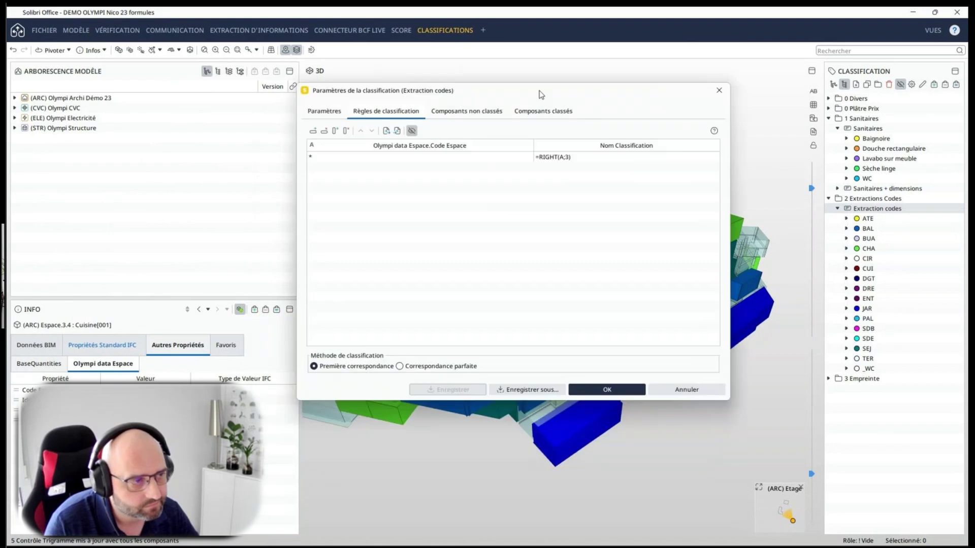
{"action": "left_click", "coordinate": [324, 111]}
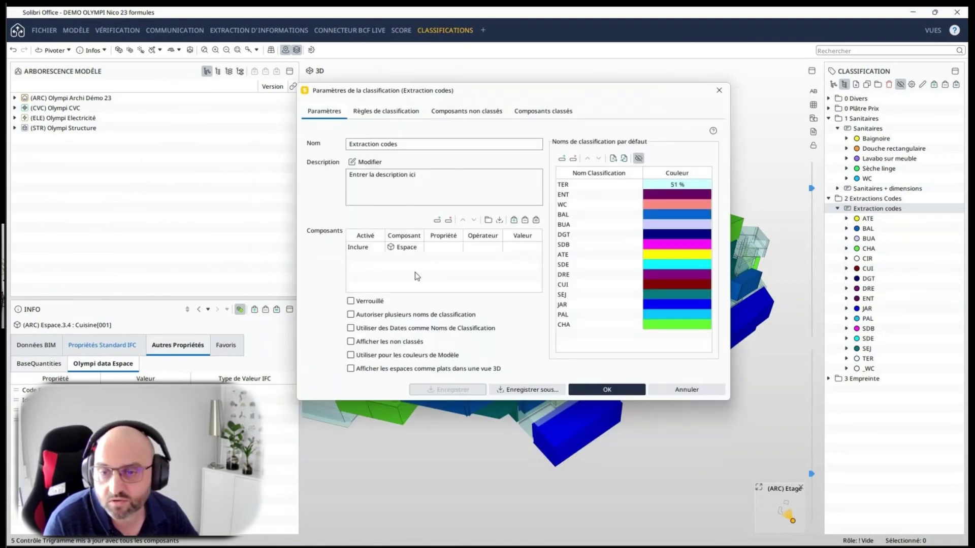
{"action": "left_click", "coordinate": [386, 111]}
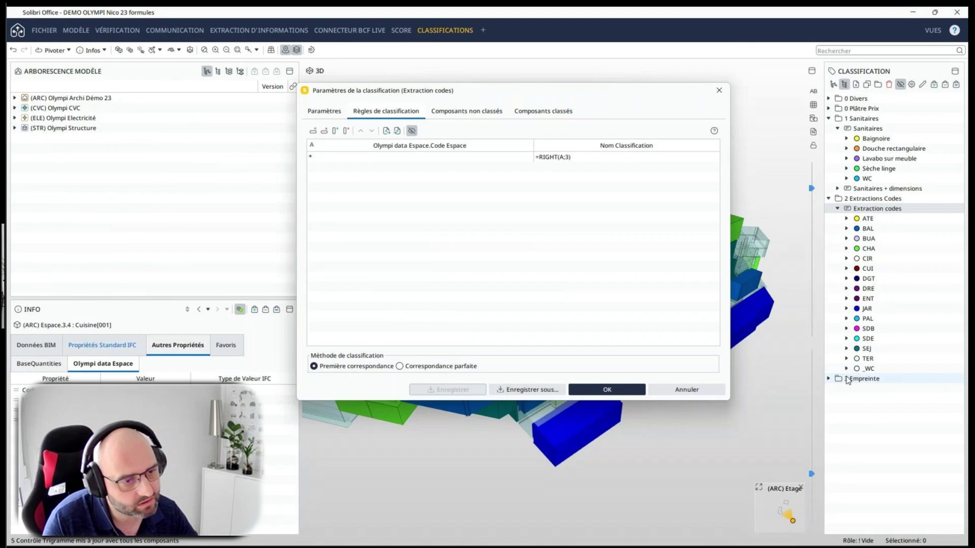
{"action": "left_click", "coordinate": [699, 390]}
- Display the spaces of individual codes such as BAL, CUI, DRE and SDB in 3D, ending with the whole Extraction codes classification
{"action": "left_click", "coordinate": [867, 228]}
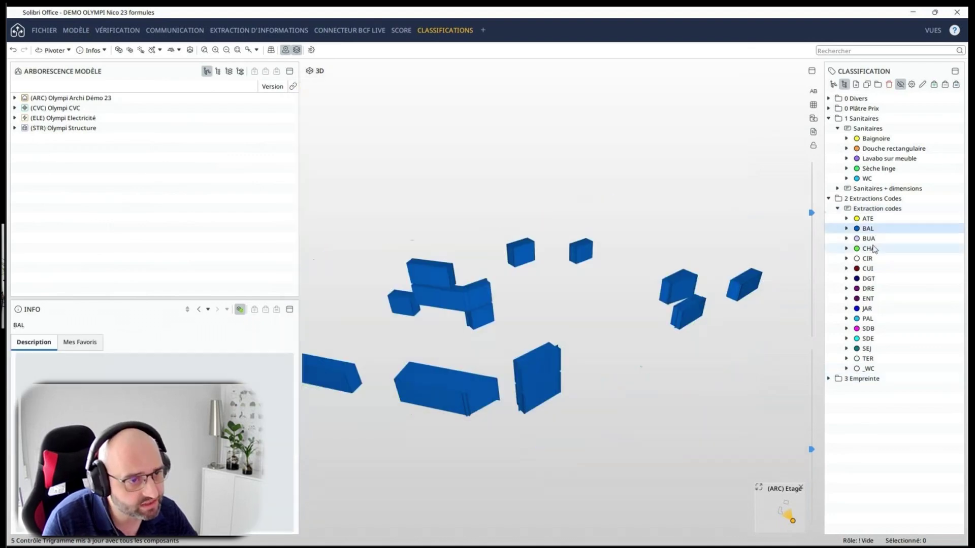
{"action": "left_click", "coordinate": [867, 258]}
{"action": "left_click", "coordinate": [868, 269]}
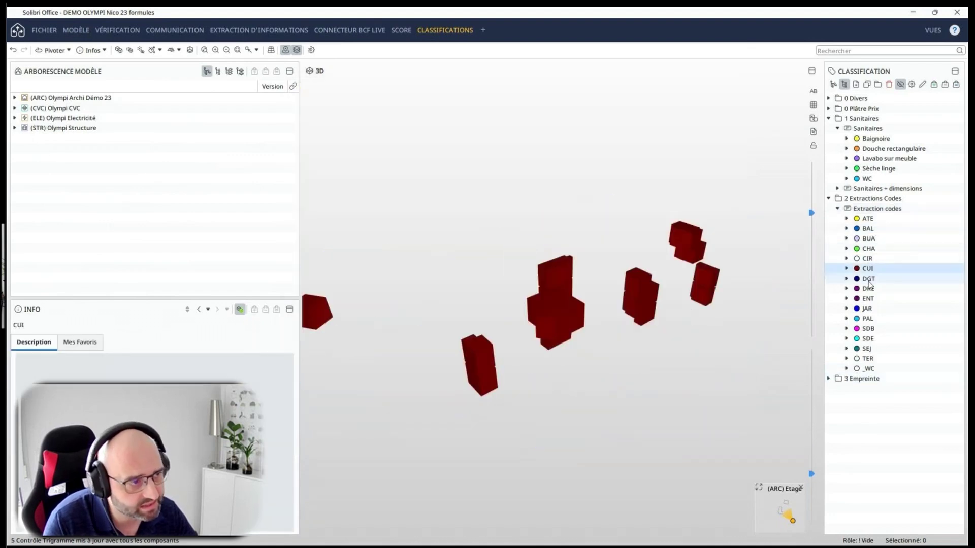
{"action": "left_click", "coordinate": [868, 279]}
{"action": "left_click", "coordinate": [868, 290]}
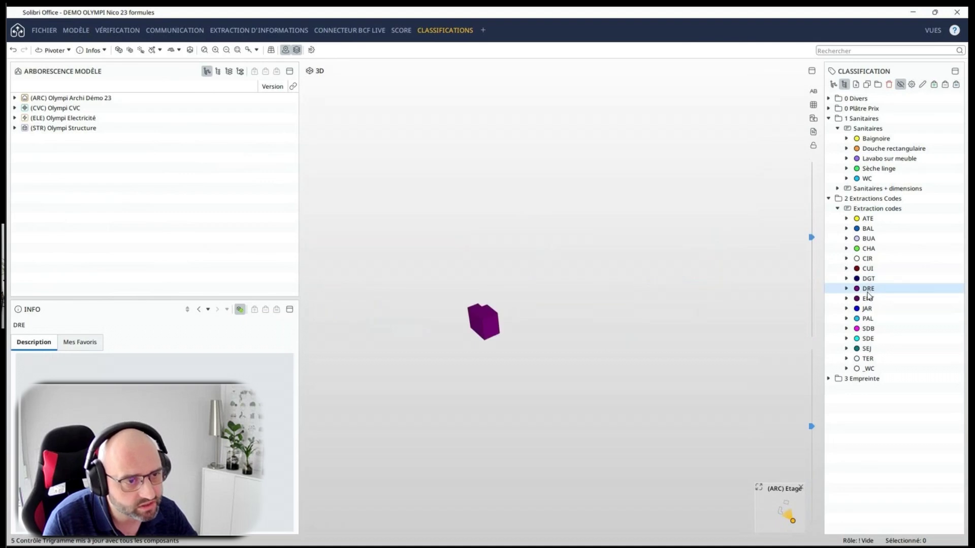
{"action": "left_click", "coordinate": [868, 298]}
{"action": "left_click", "coordinate": [868, 329]}
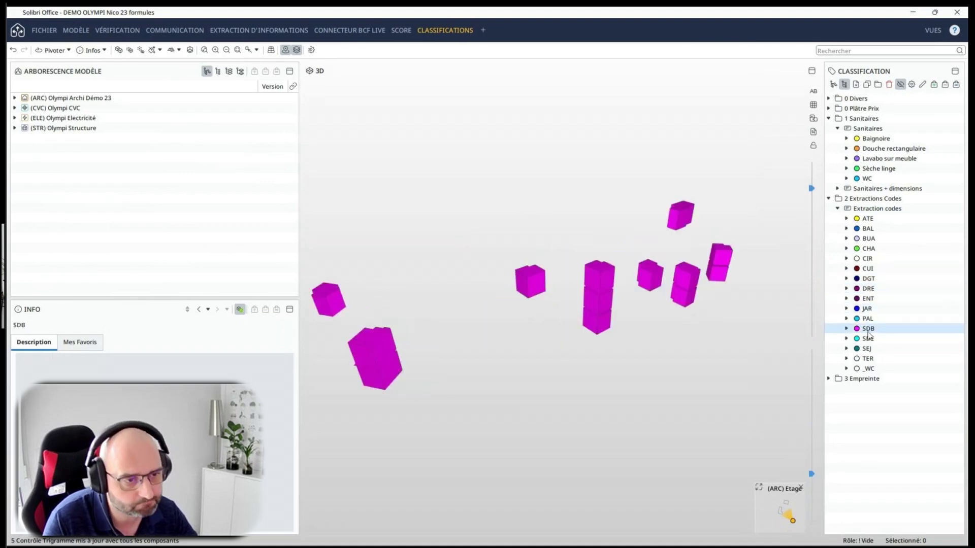
{"action": "left_click", "coordinate": [867, 318]}
{"action": "left_click", "coordinate": [868, 268]}
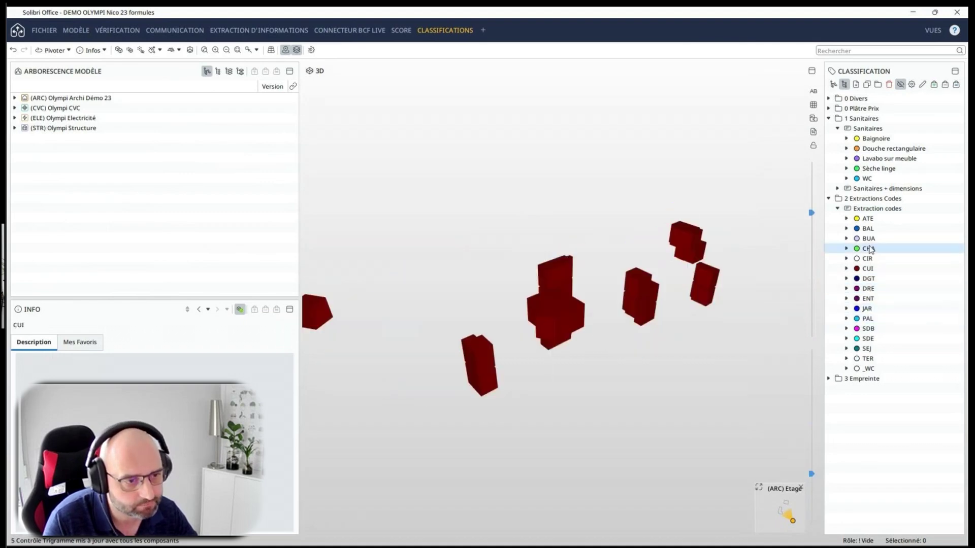
{"action": "left_click", "coordinate": [874, 209]}
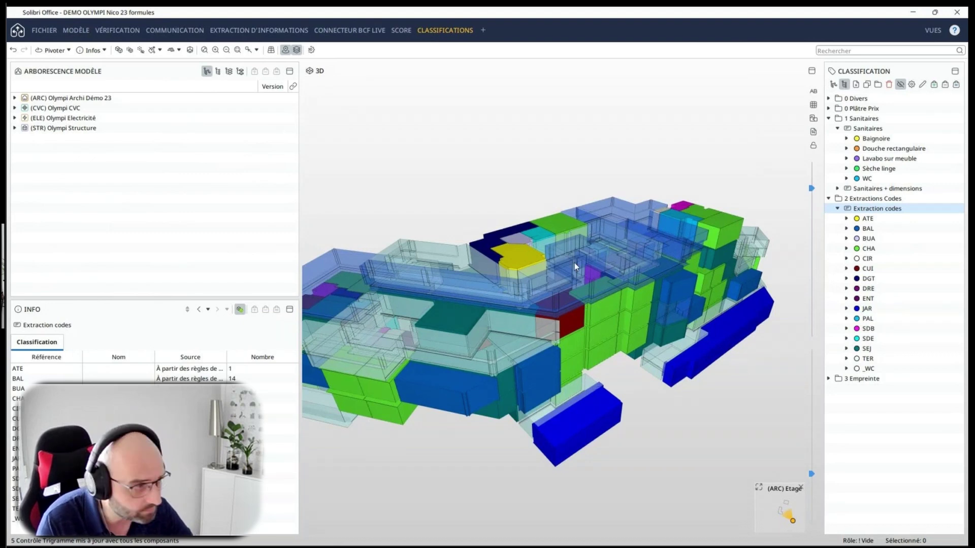
- Inspect bedroom space Chambre 1 in the 3D view, and redisplay the whole Extraction codes classification
{"action": "mouse_move", "coordinate": [597, 310]}
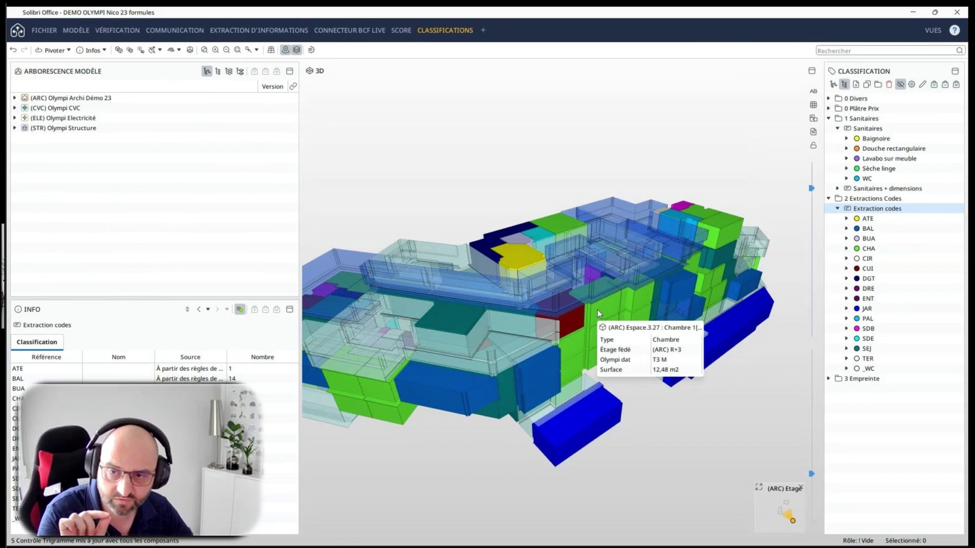
{"action": "left_click", "coordinate": [597, 310]}
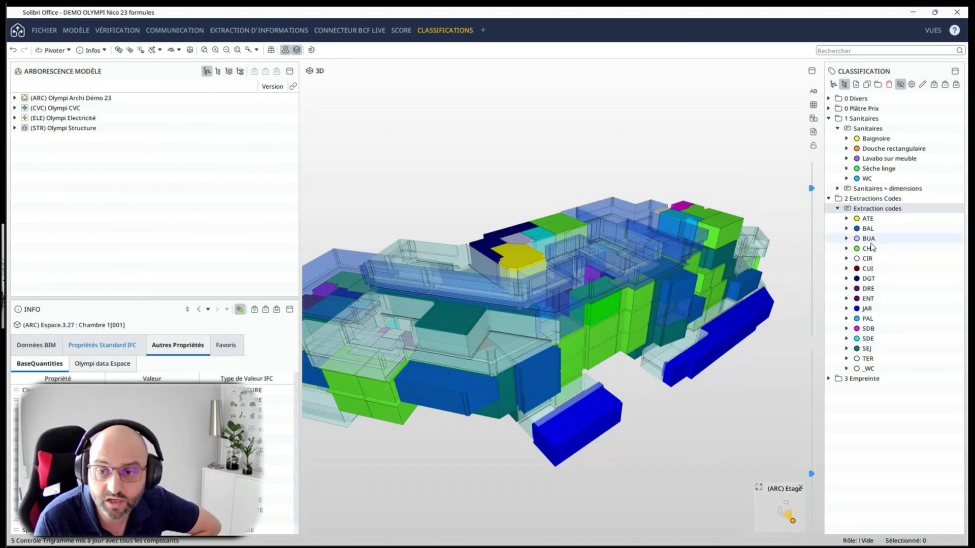
{"action": "left_click", "coordinate": [877, 214]}
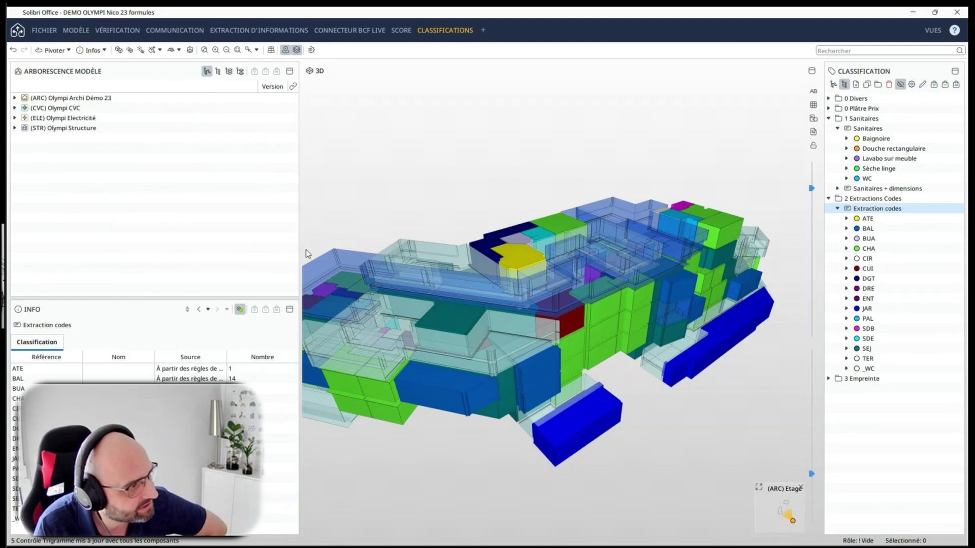
- Select the kitchen space, widen the information area, and show the Classification data within its Données BIM
{"action": "left_click_drag", "start_coordinate": [303, 249], "coordinate": [213, 264]}
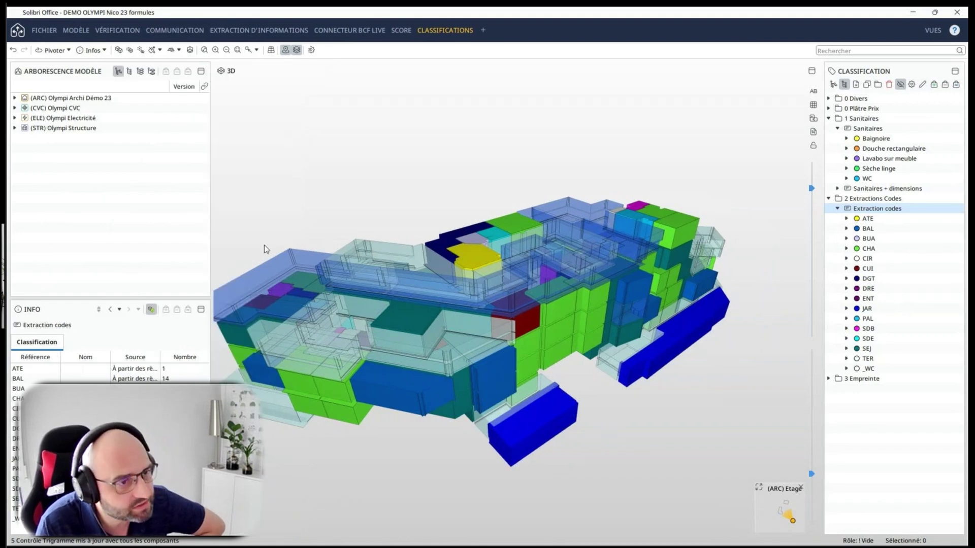
{"action": "left_click", "coordinate": [533, 325]}
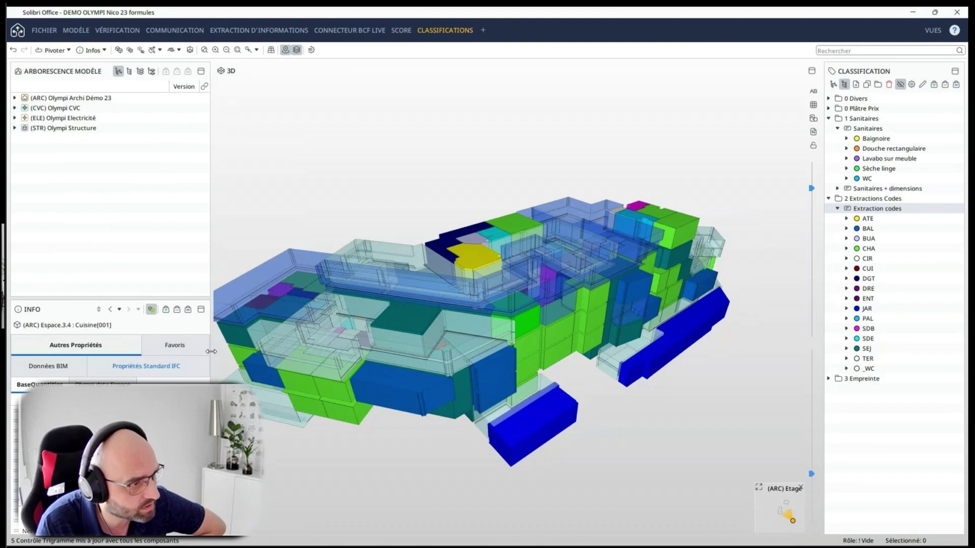
{"action": "left_click_drag", "start_coordinate": [211, 348], "coordinate": [333, 349]}
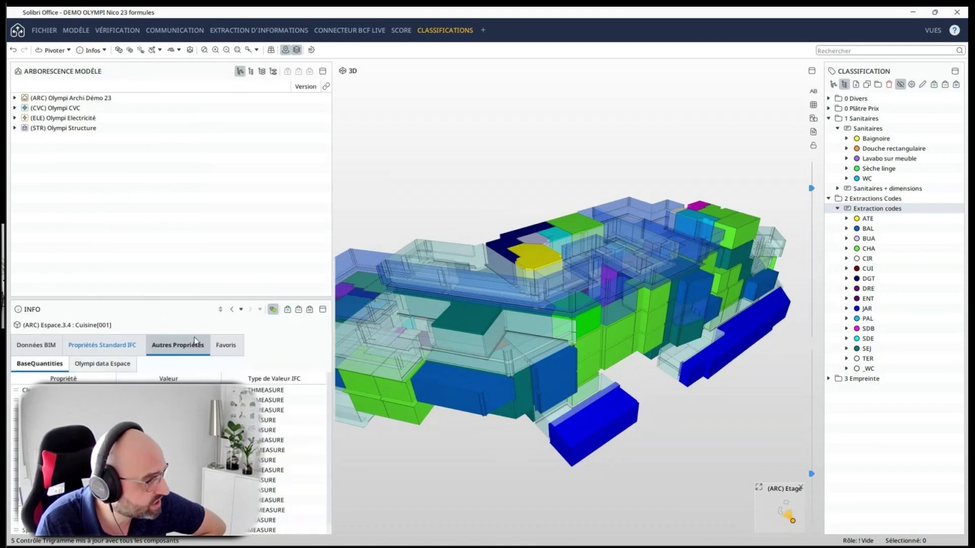
{"action": "left_click", "coordinate": [93, 365]}
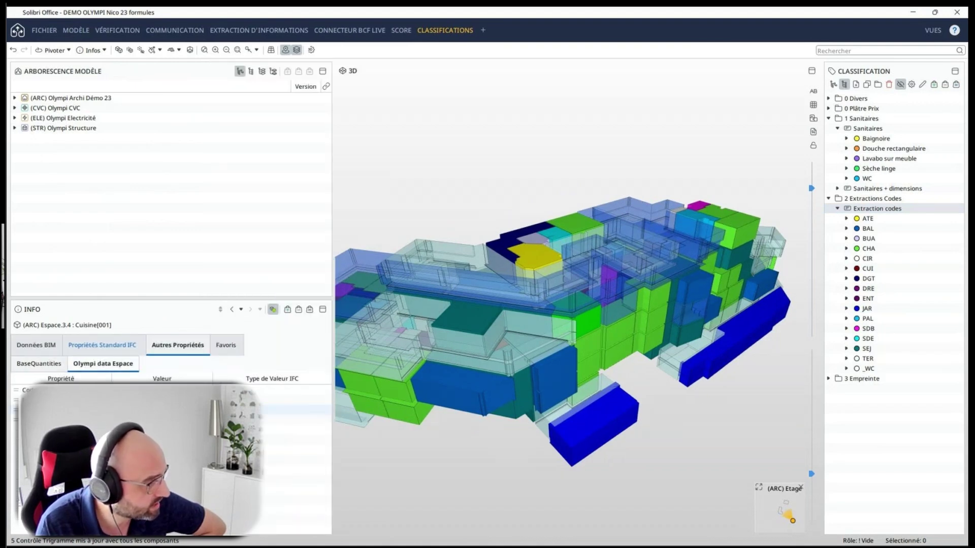
{"action": "left_click", "coordinate": [34, 346]}
{"action": "left_click", "coordinate": [264, 369]}
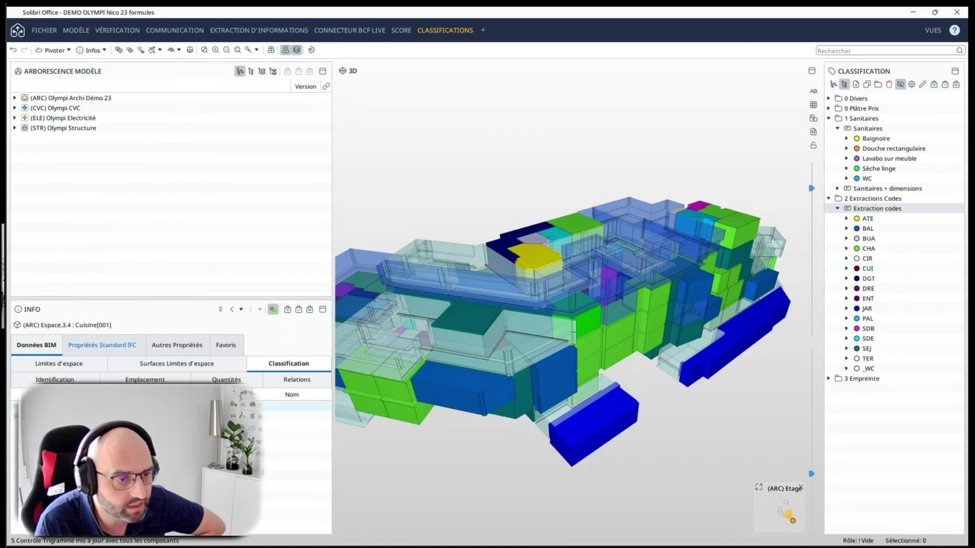
- Create a new information extraction from the kitchen space's Extraction codes classification, and enlarge the extraction window to show all its codes
{"action": "right_click", "coordinate": [257, 406]}
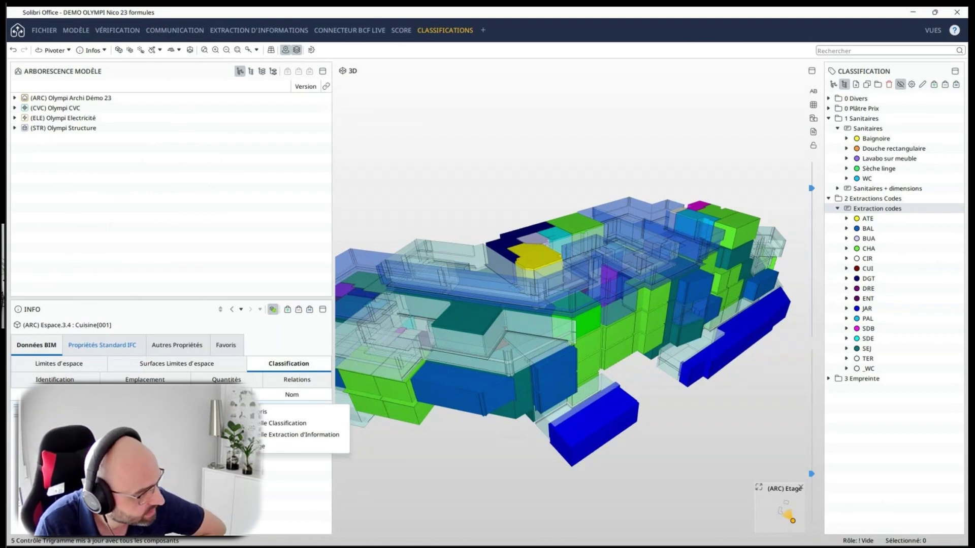
{"action": "left_click", "coordinate": [315, 439]}
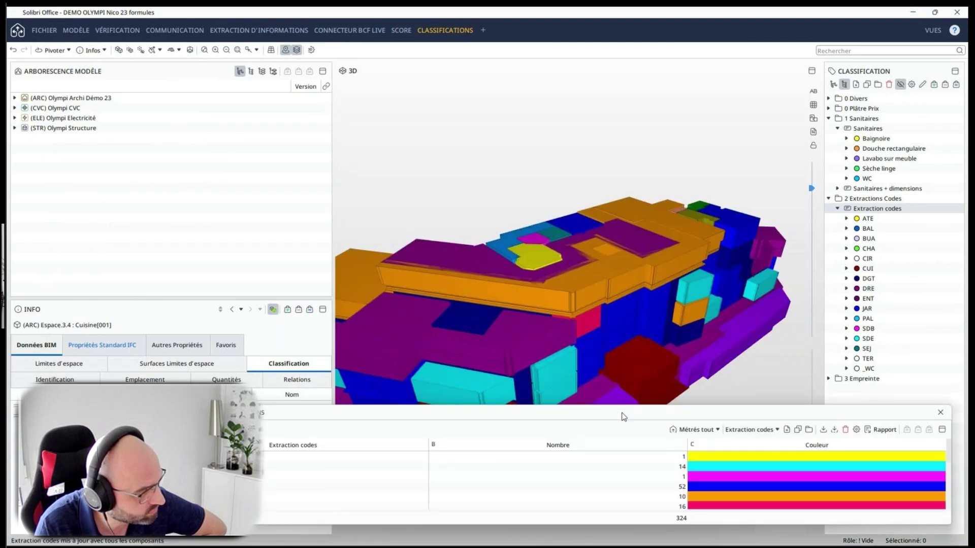
{"action": "left_click_drag", "start_coordinate": [623, 417], "coordinate": [577, 136]}
{"action": "left_click_drag", "start_coordinate": [576, 239], "coordinate": [576, 407]}
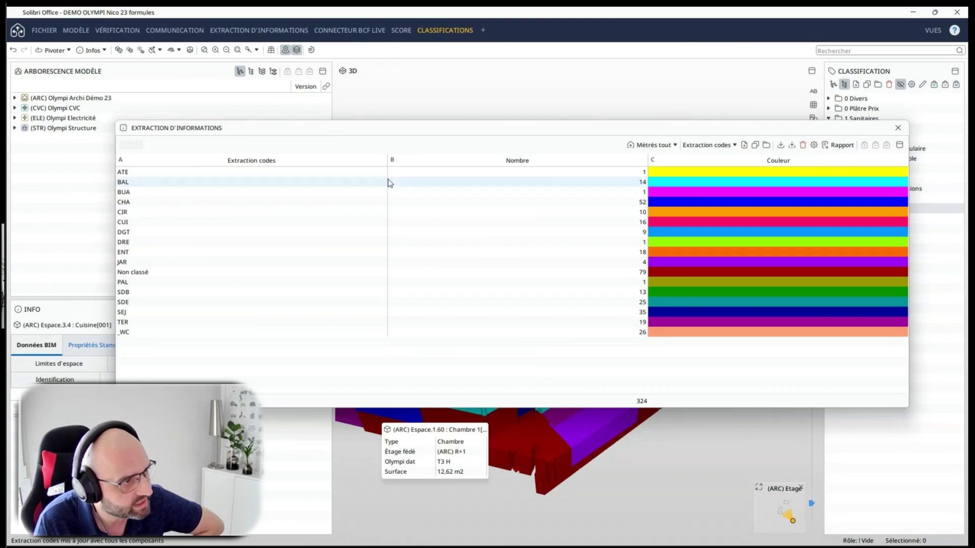
{"action": "left_click_drag", "start_coordinate": [390, 132], "coordinate": [492, 86]}
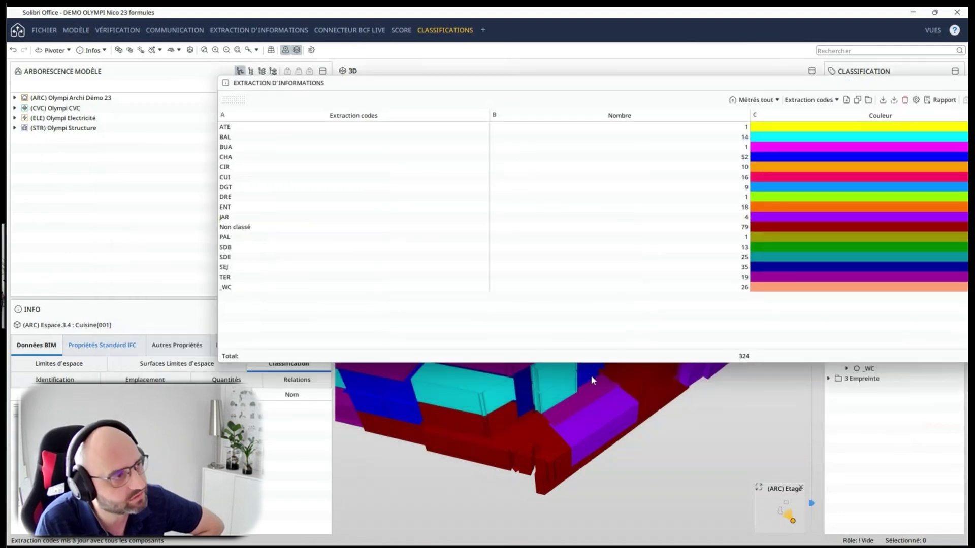
- Add Nom Appartement + étage from the kitchen's classifications and Calque from its identification data as columns between Extraction codes and Nombre
{"action": "left_click_drag", "start_coordinate": [296, 416], "coordinate": [514, 246]}
{"action": "left_click", "coordinate": [758, 101]}
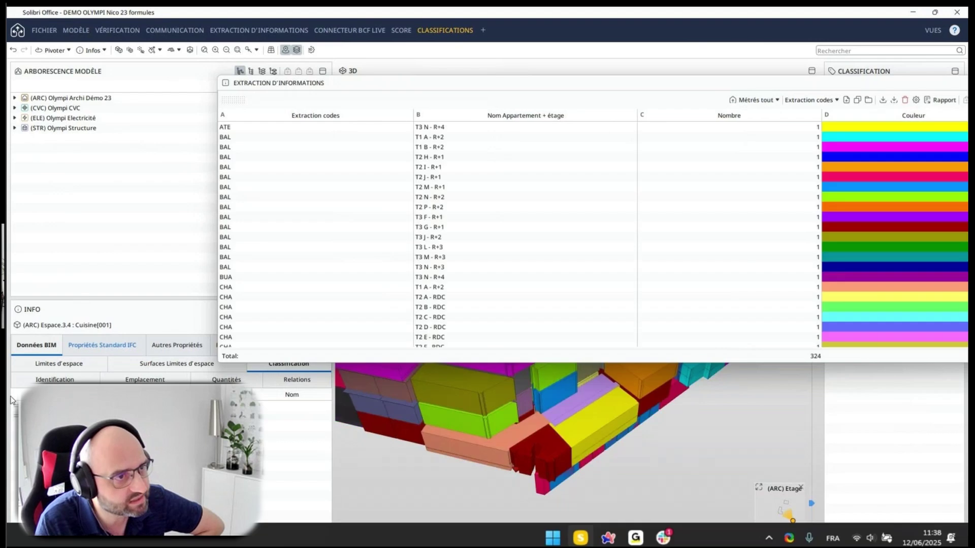
{"action": "left_click", "coordinate": [43, 367]}
{"action": "left_click", "coordinate": [45, 381]}
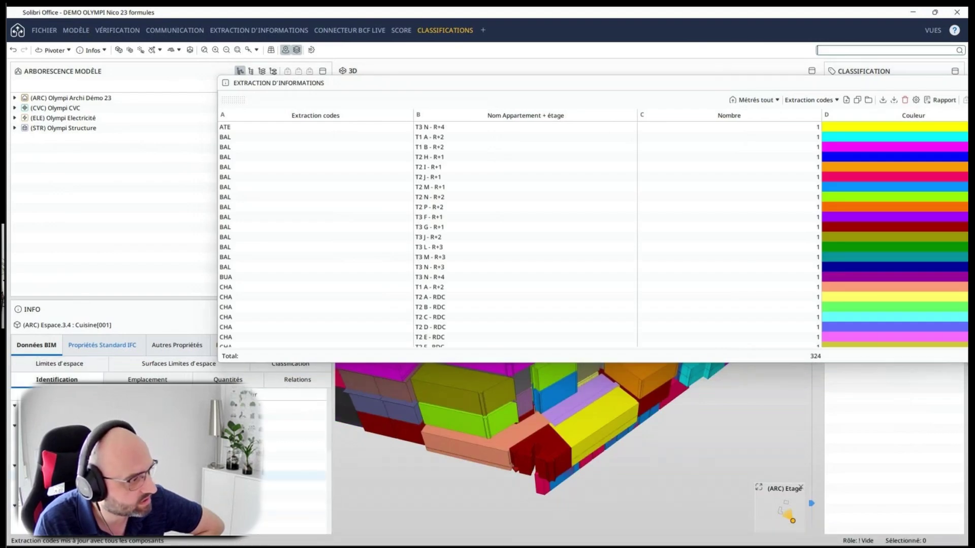
{"action": "left_click_drag", "start_coordinate": [295, 476], "coordinate": [535, 263]}
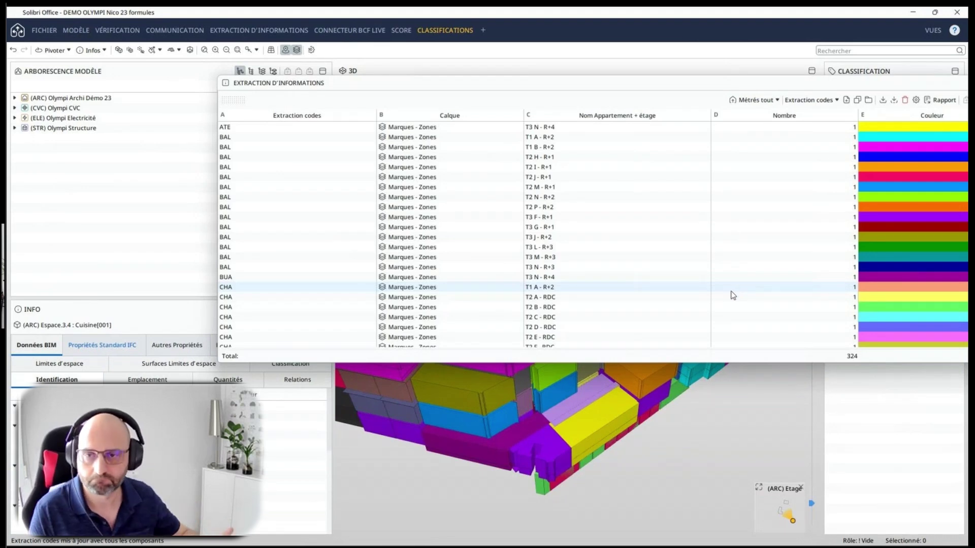
- Close the extraction window, redisplay the Extraction codes classification from 2 Extractions Codes in 3D, and expand its list of codes
{"action": "left_click_drag", "start_coordinate": [882, 85], "coordinate": [578, 153]}
{"action": "left_click", "coordinate": [681, 145]}
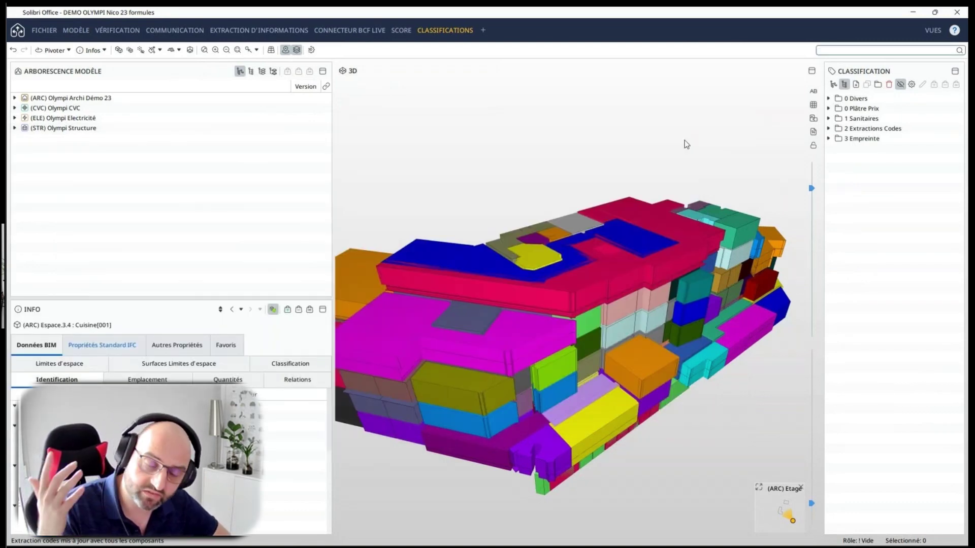
{"action": "left_click", "coordinate": [828, 128]}
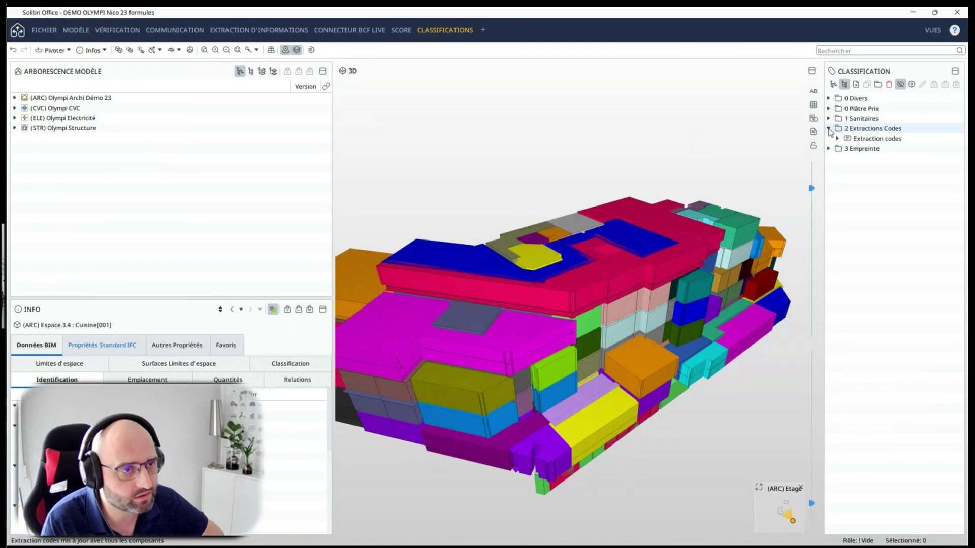
{"action": "left_click", "coordinate": [856, 139]}
{"action": "left_click", "coordinate": [837, 139]}
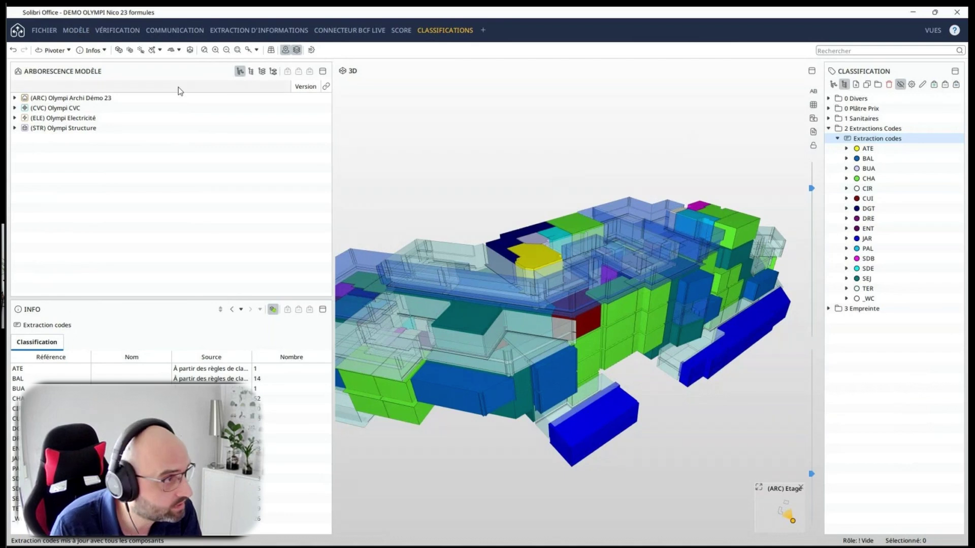
- Run the model check on Nouvel ensemble de règles, and select the rule Espaces: Contrôle du Code par rapport à une liste
{"action": "left_click", "coordinate": [117, 30]}
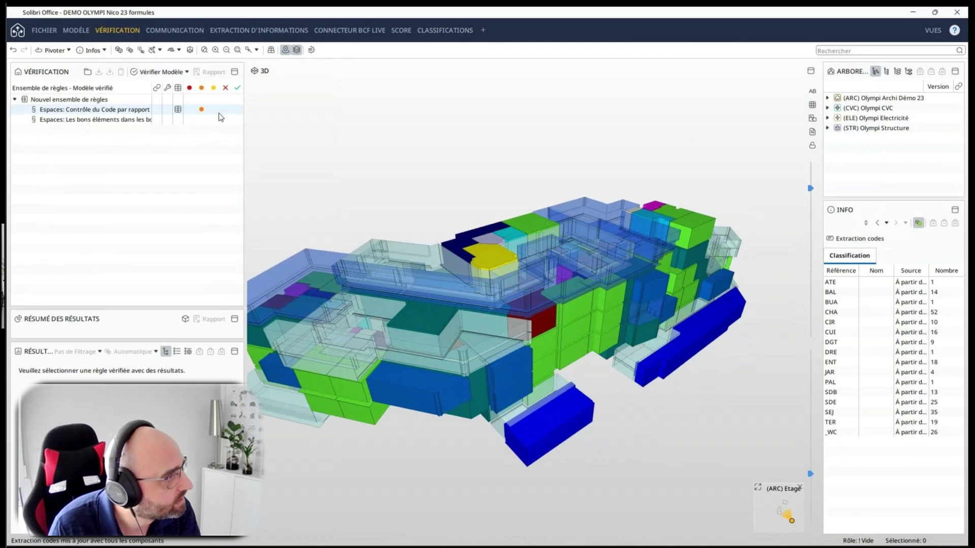
{"action": "left_click", "coordinate": [159, 74]}
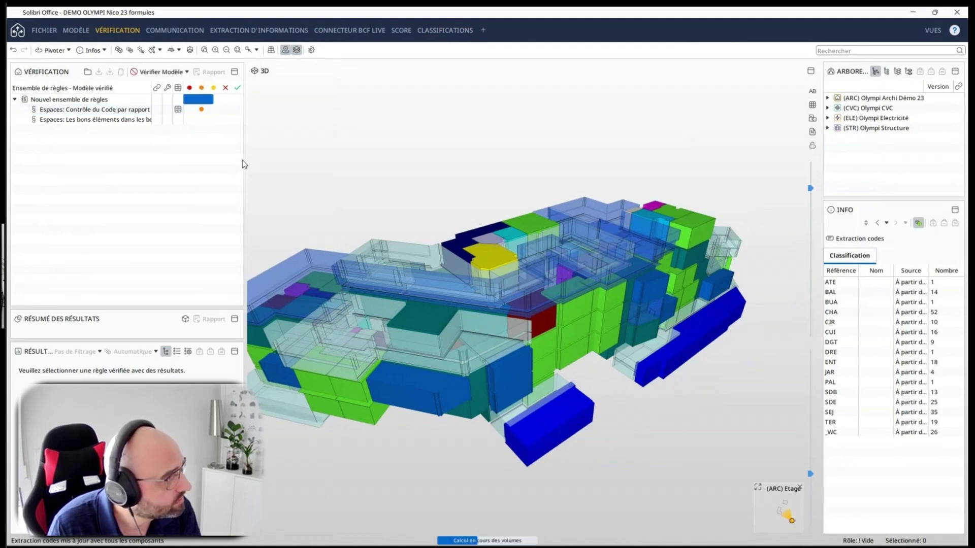
{"action": "left_click_drag", "start_coordinate": [242, 159], "coordinate": [340, 162]}
{"action": "left_click", "coordinate": [61, 110]}
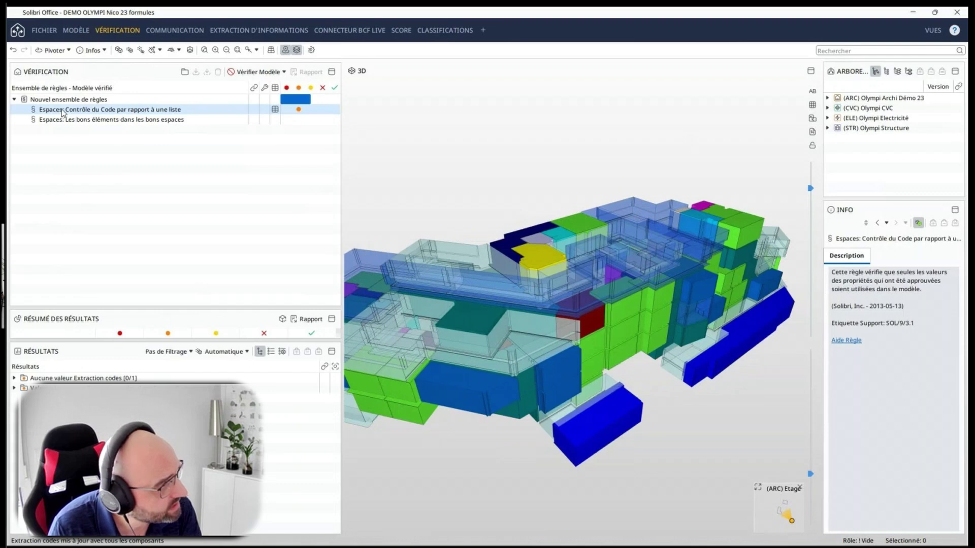
- Bring up the classification list as a floating window in the verification workspace, and display the Extraction codes classification
{"action": "left_click", "coordinate": [934, 32]}
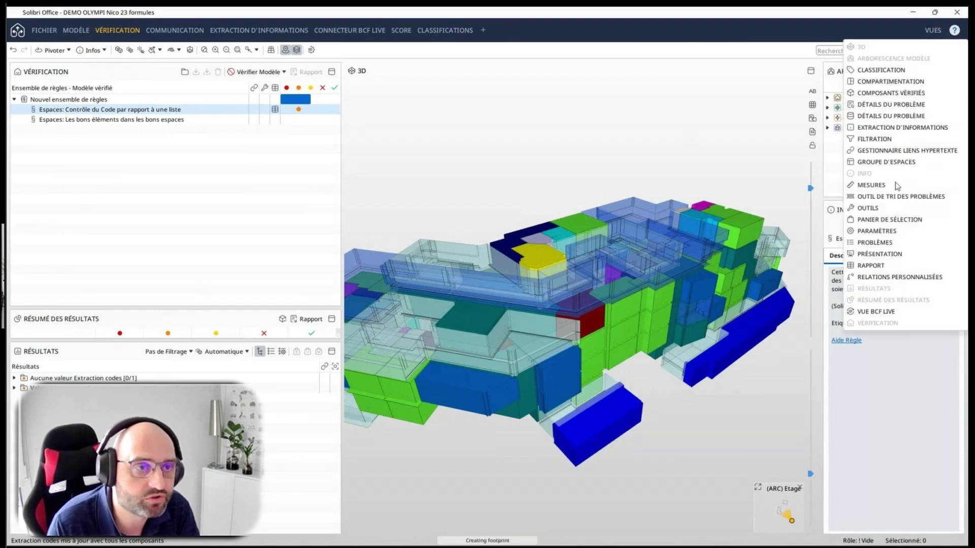
{"action": "left_click", "coordinate": [880, 71]}
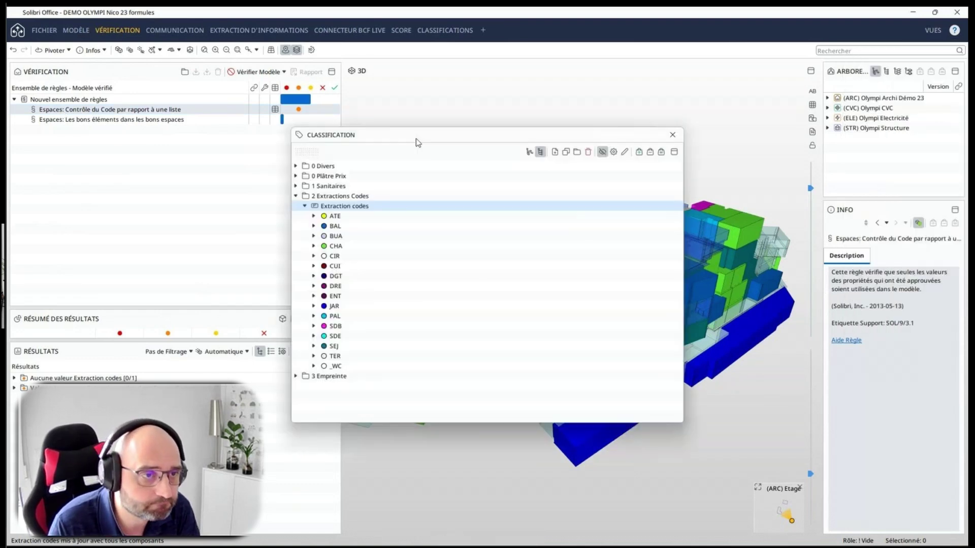
{"action": "left_click_drag", "start_coordinate": [416, 139], "coordinate": [628, 125]}
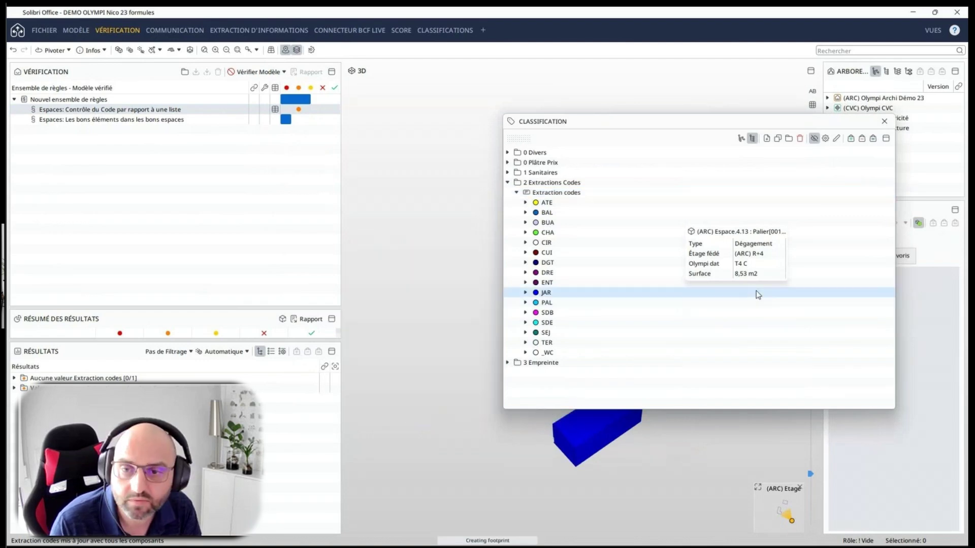
{"action": "left_click", "coordinate": [573, 197]}
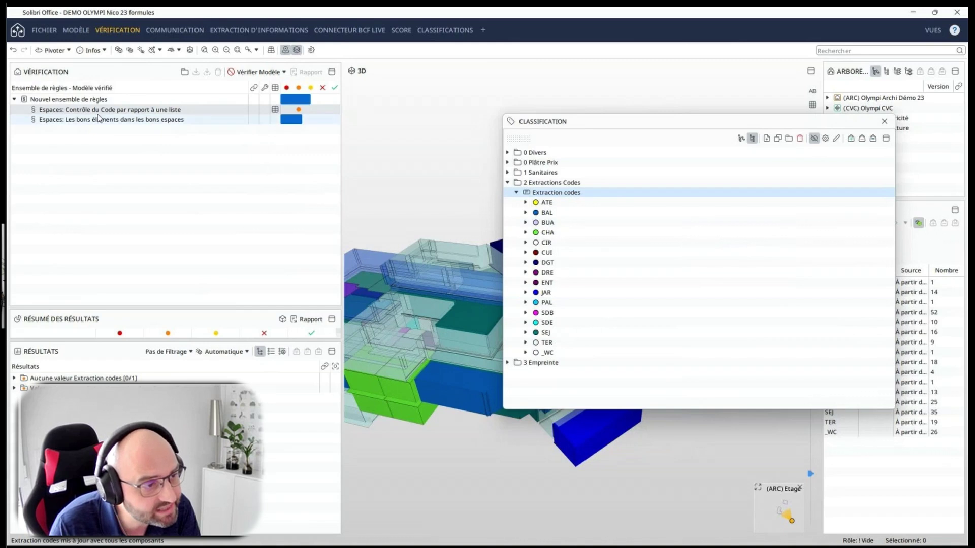
- Close the classification window, and compare the parameters of the space code control rule with those of Les bons éléments dans les bons espaces
{"action": "right_click", "coordinate": [192, 110]}
{"action": "left_click", "coordinate": [234, 140]}
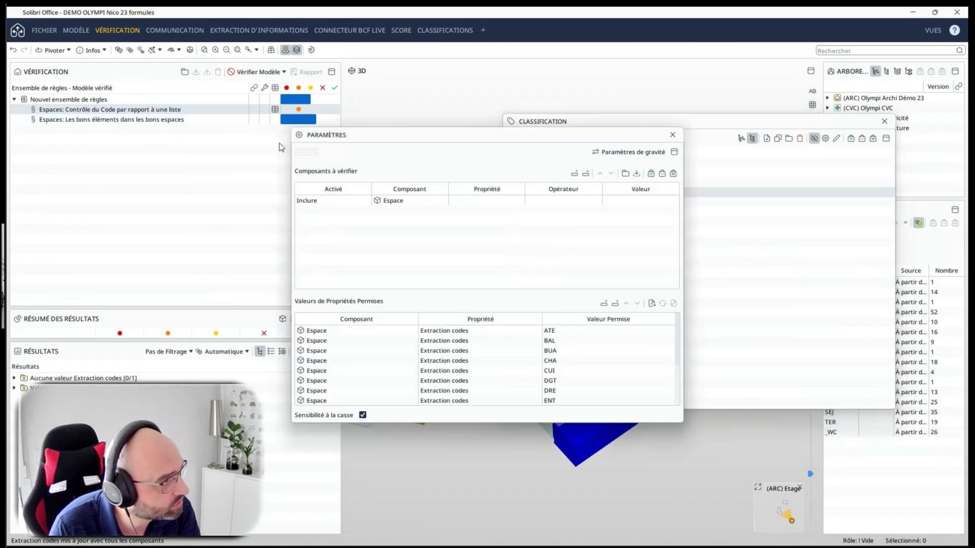
{"action": "left_click", "coordinate": [884, 122]}
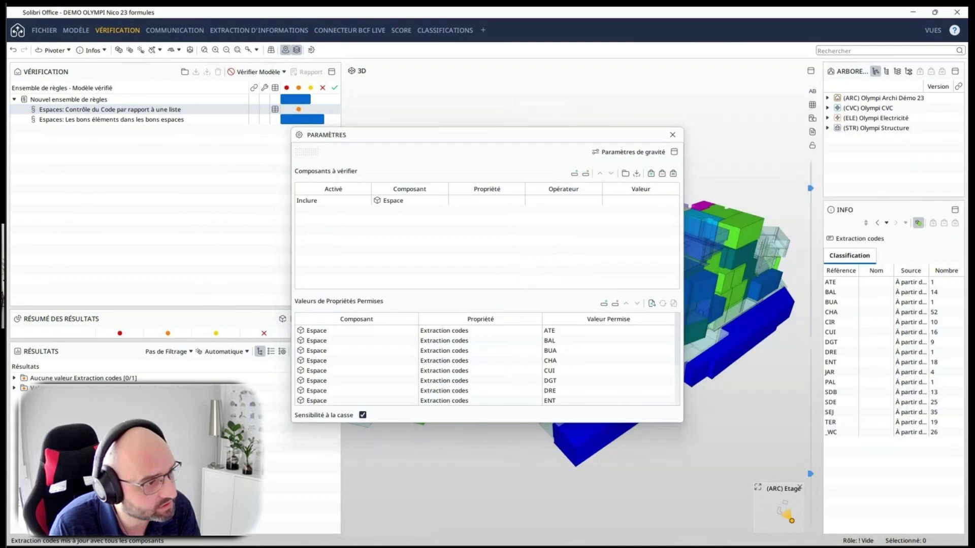
{"action": "left_click", "coordinate": [135, 119]}
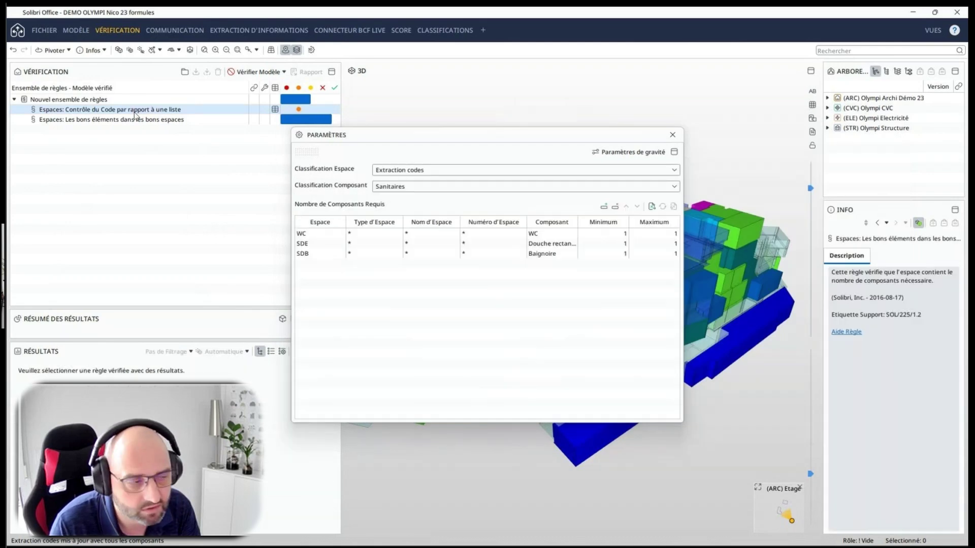
{"action": "left_click", "coordinate": [135, 111]}
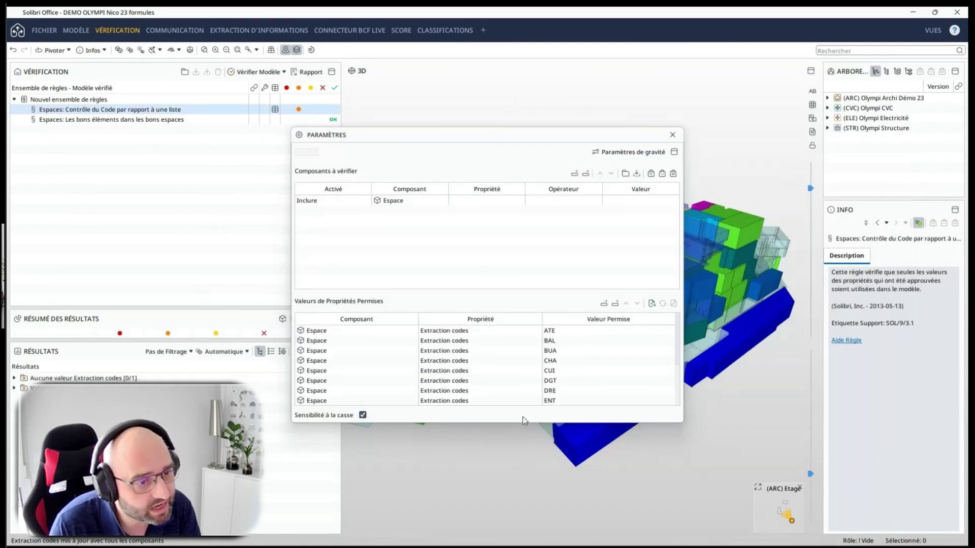
- Enlarge the space code rule's parameters beside the floating classification list, and inspect which classification the ATE permitted value uses
{"action": "left_click_drag", "start_coordinate": [523, 422], "coordinate": [518, 511]}
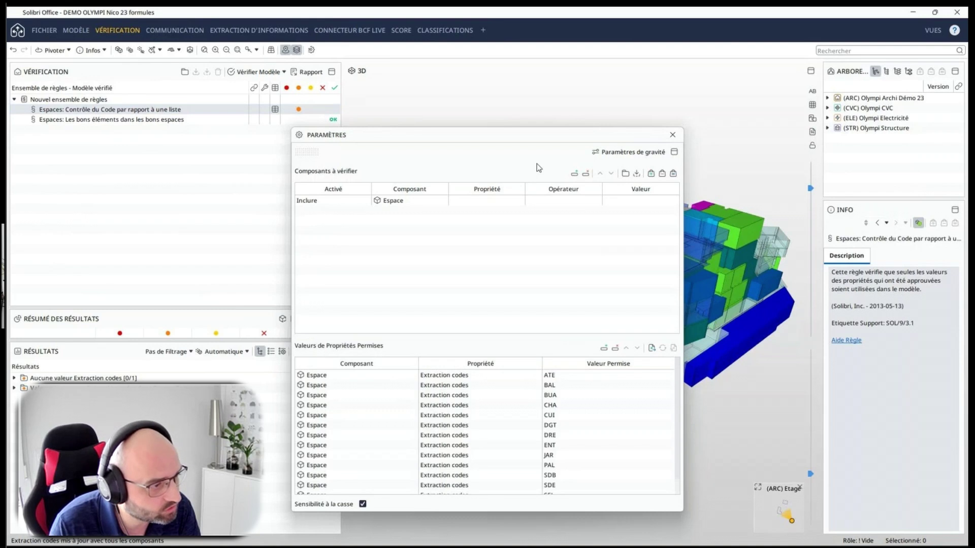
{"action": "left_click_drag", "start_coordinate": [513, 137], "coordinate": [413, 98]}
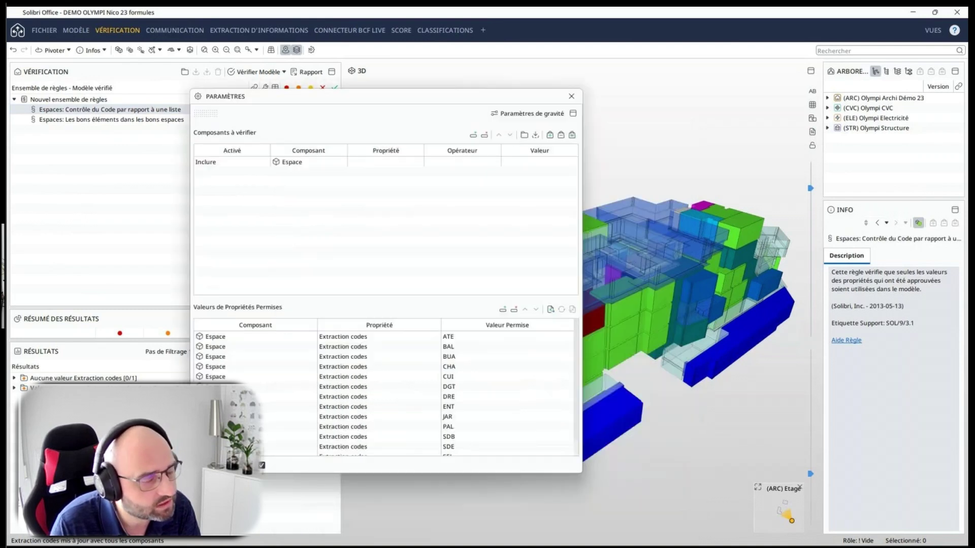
{"action": "left_click_drag", "start_coordinate": [966, 224], "coordinate": [722, 90]}
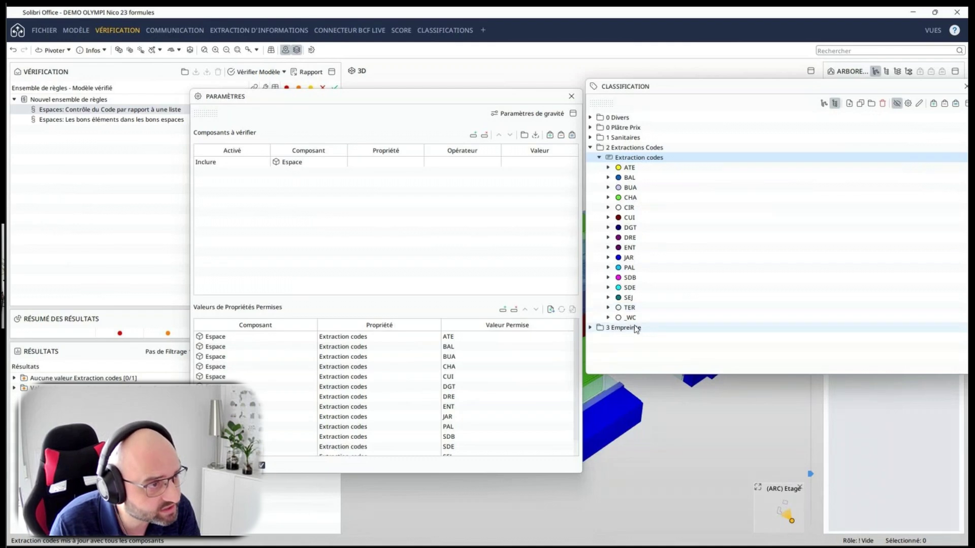
{"action": "left_click_drag", "start_coordinate": [517, 479], "coordinate": [523, 526]}
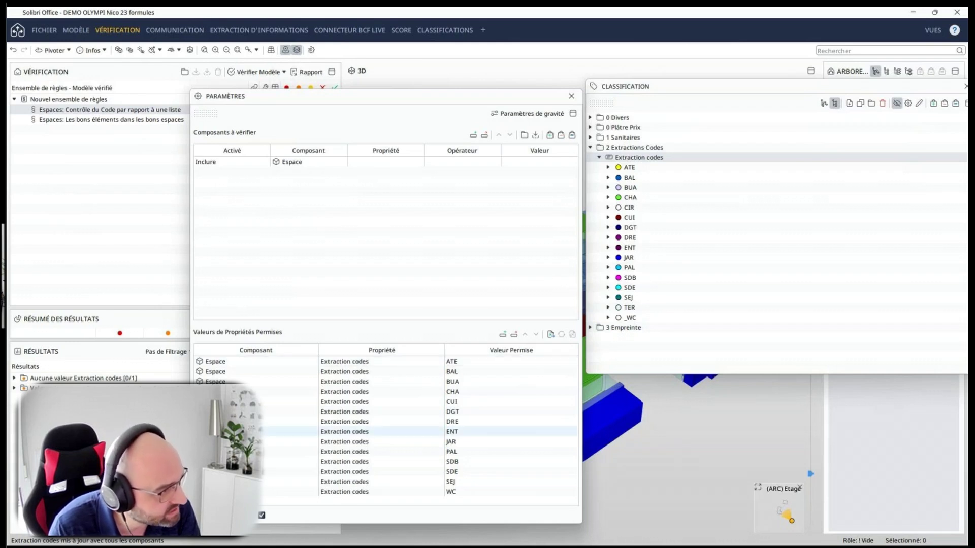
{"action": "double_click", "coordinate": [373, 363]}
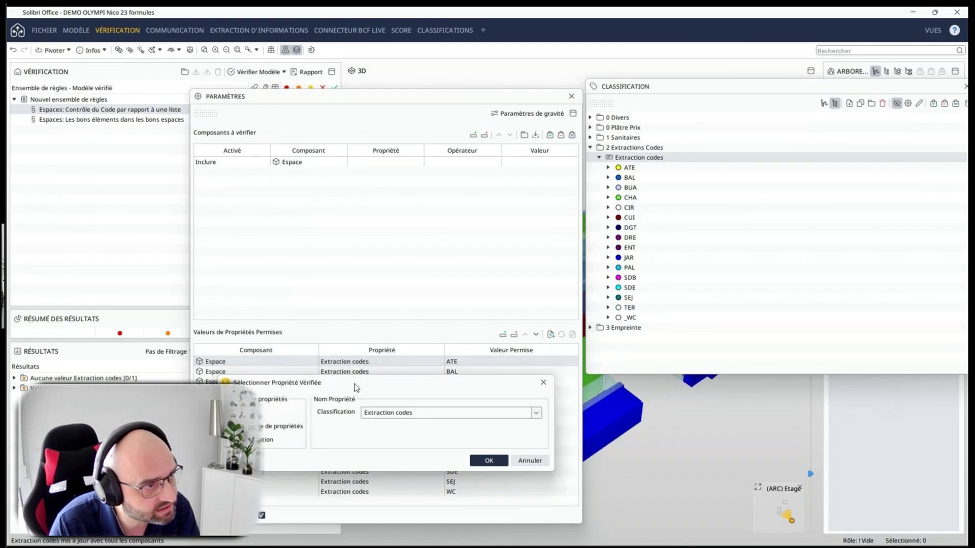
{"action": "left_click", "coordinate": [530, 462]}
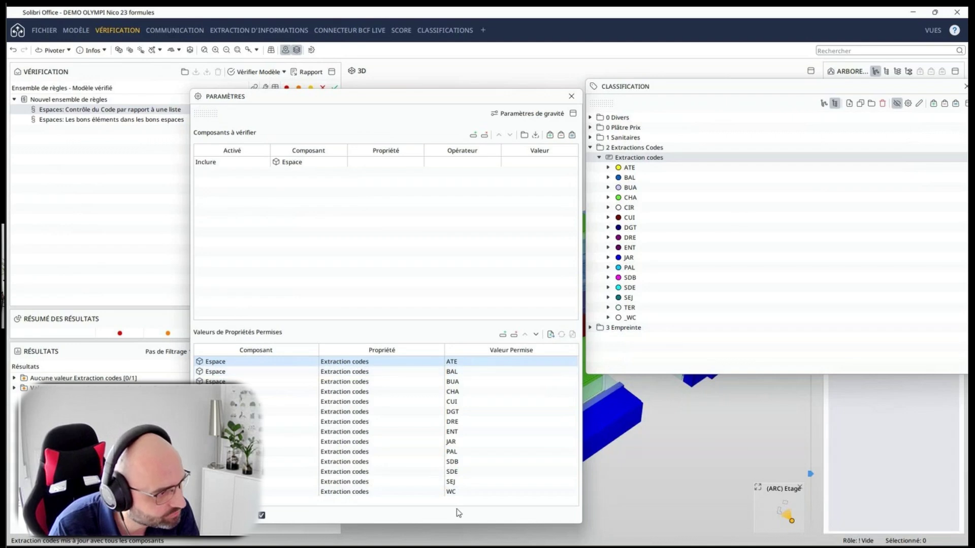
- Display and expand the second result category of the space code control rule, and review the rule's parameters again
{"action": "left_click", "coordinate": [570, 97]}
{"action": "left_click", "coordinate": [34, 388]}
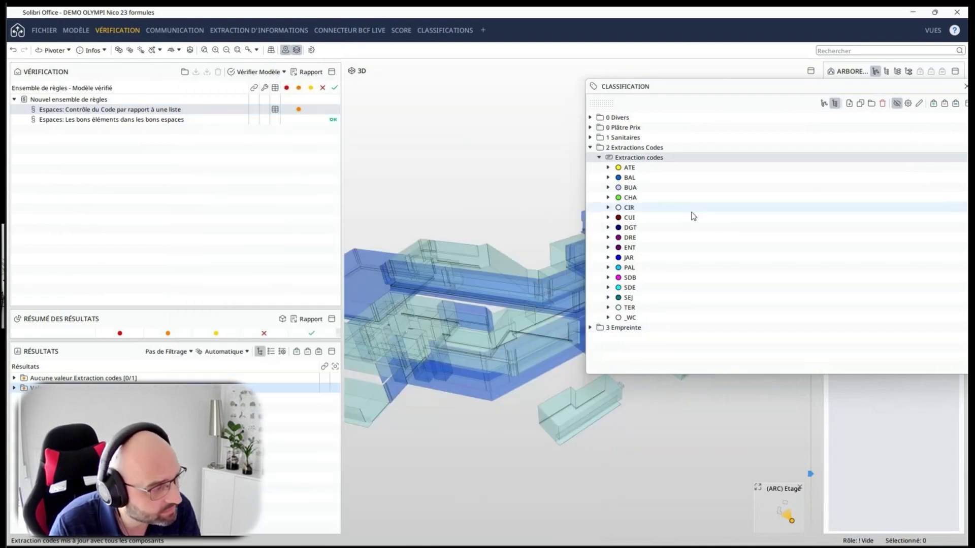
{"action": "left_click", "coordinate": [14, 388]}
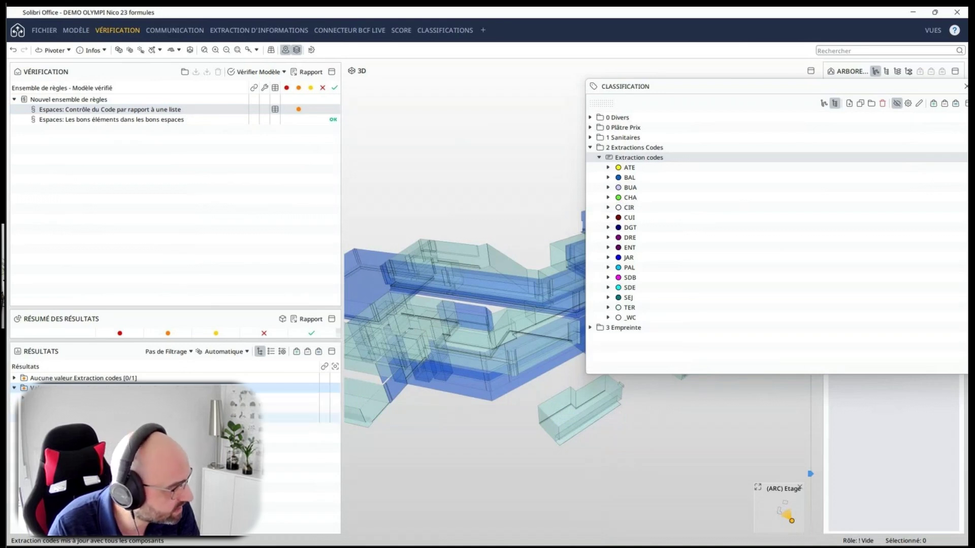
{"action": "right_click", "coordinate": [209, 113]}
{"action": "left_click", "coordinate": [249, 138]}
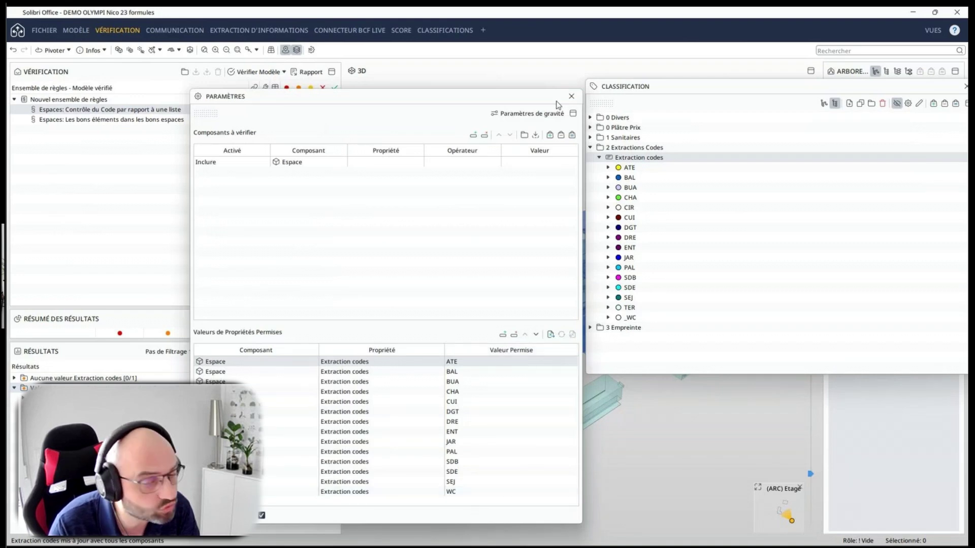
{"action": "left_click", "coordinate": [571, 96]}
- Review the parameters of Espaces: Les bons éléments dans les bons espaces against the Extraction codes list, and move the classification list aside
{"action": "left_click_drag", "start_coordinate": [703, 86], "coordinate": [631, 98]}
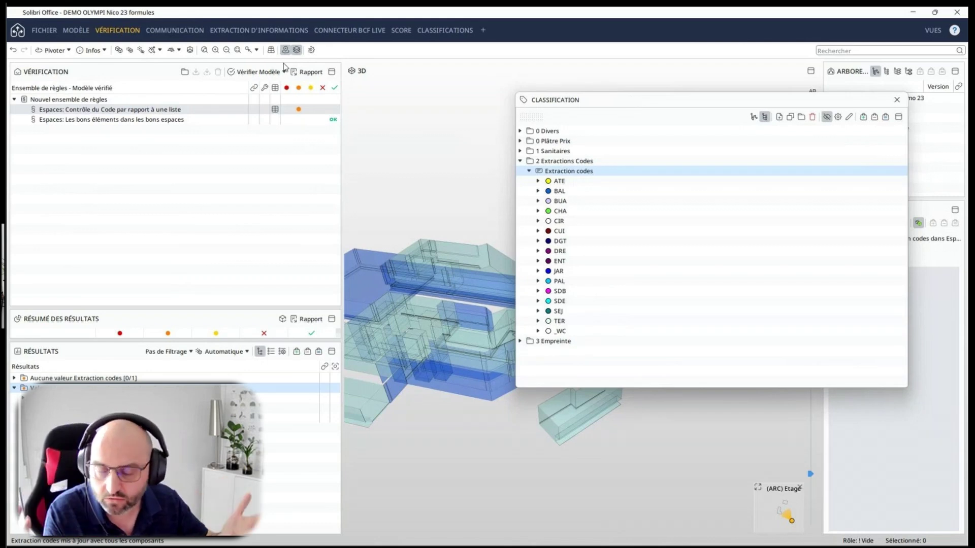
{"action": "left_click", "coordinate": [95, 121]}
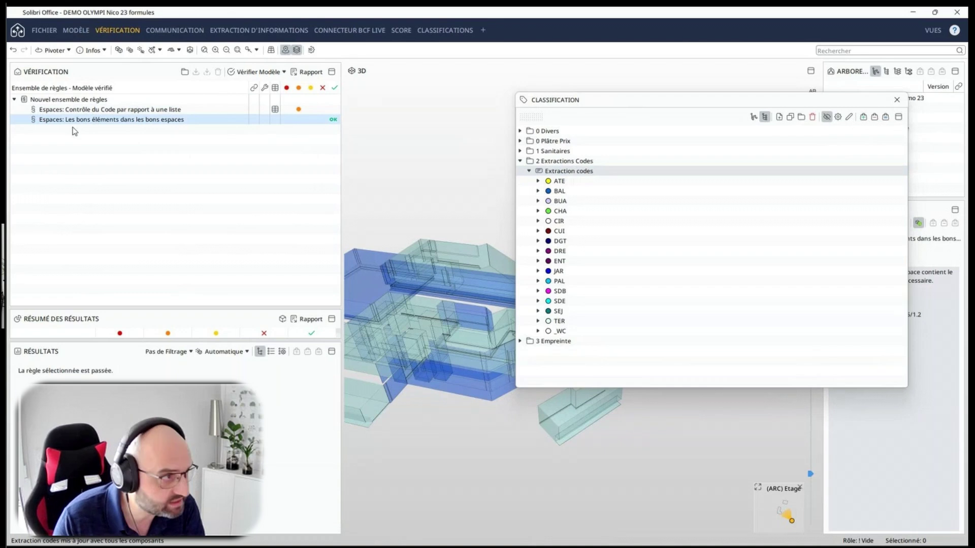
{"action": "left_click_drag", "start_coordinate": [618, 101], "coordinate": [694, 99]}
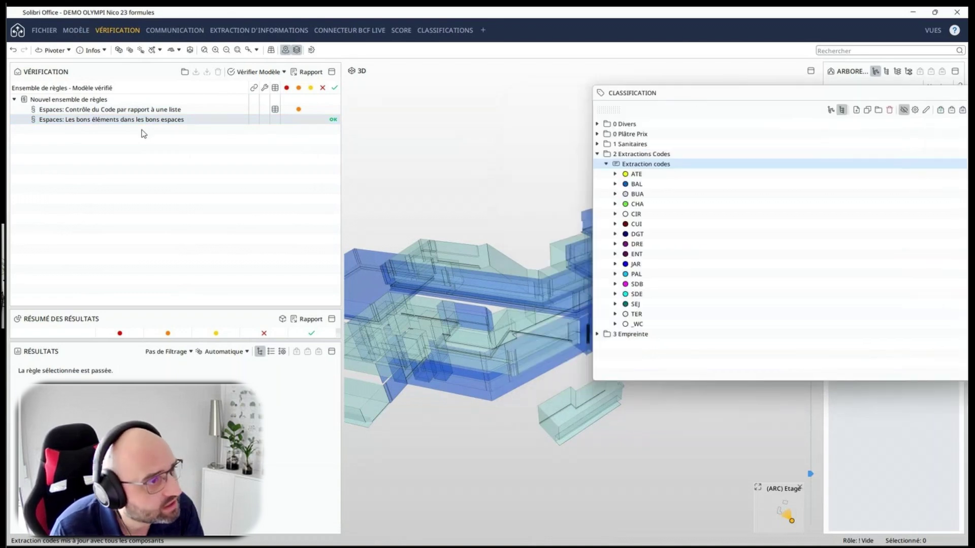
{"action": "right_click", "coordinate": [136, 122]}
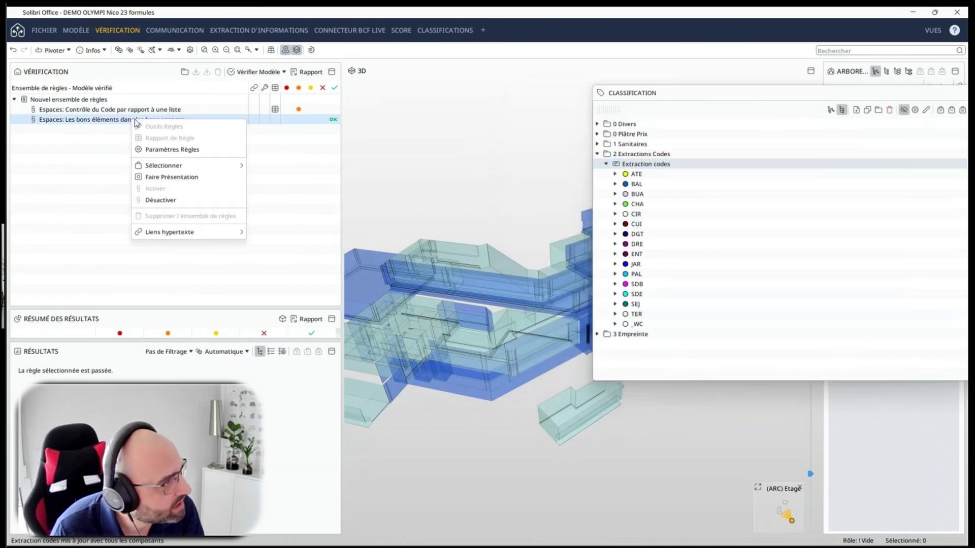
{"action": "left_click", "coordinate": [173, 149]}
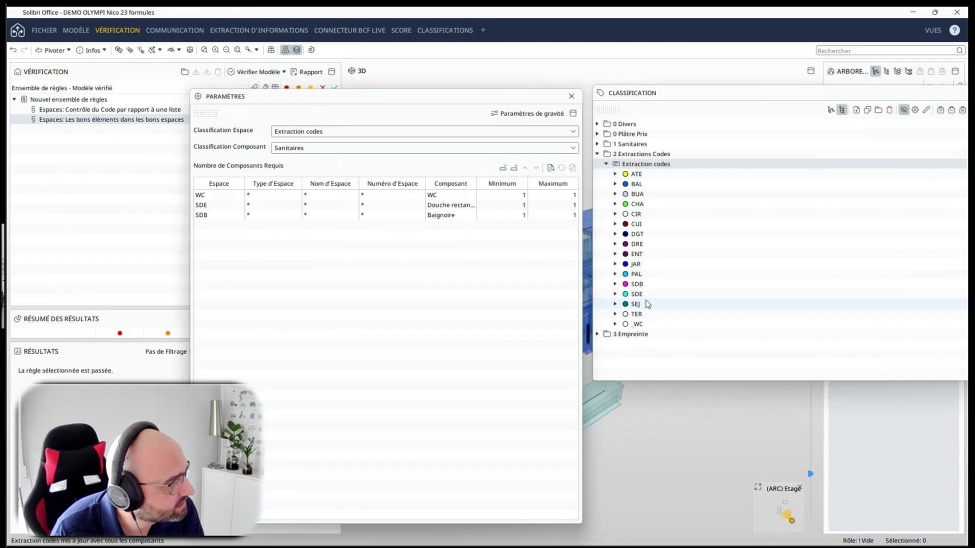
{"action": "left_click_drag", "start_coordinate": [404, 92], "coordinate": [352, 172]}
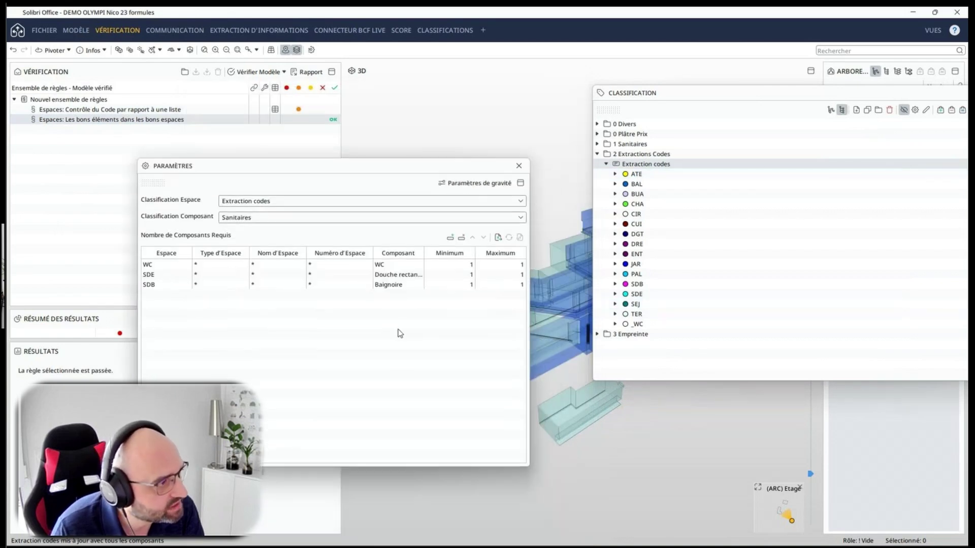
{"action": "left_click", "coordinate": [885, 85]}
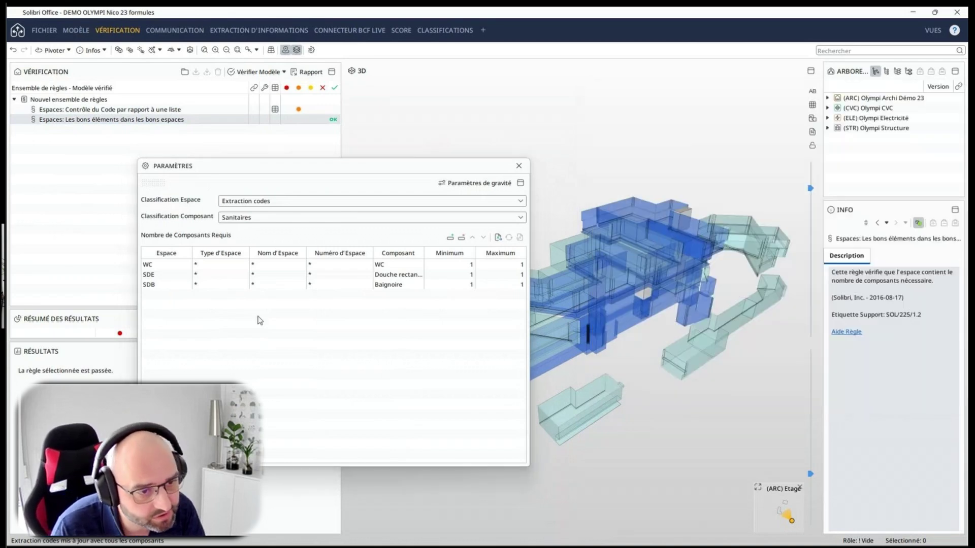
{"action": "left_click_drag", "start_coordinate": [234, 170], "coordinate": [379, 158]}
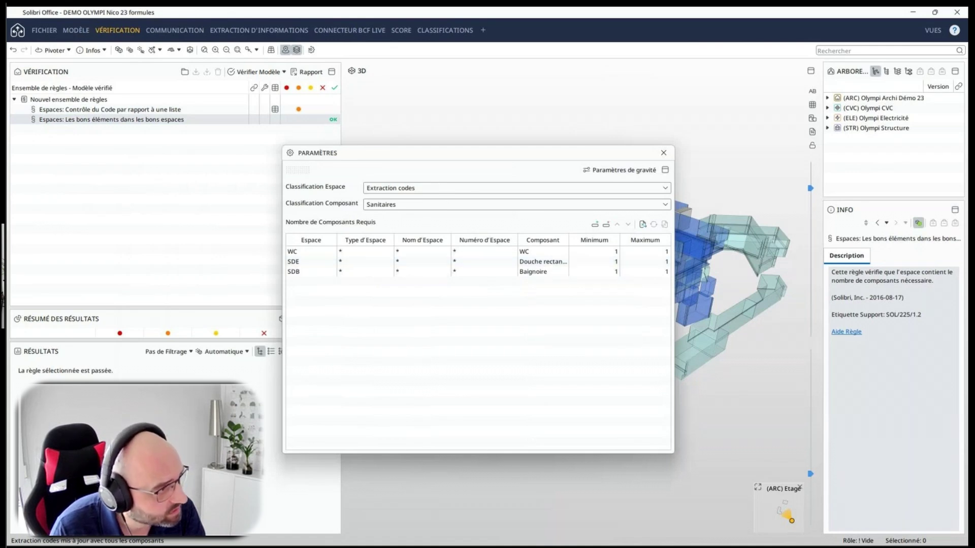
- Bring the classification list back beside the rule parameters, and display the Sanitaires classification from 1 Sanitaires in 3D
{"action": "left_click_drag", "start_coordinate": [967, 147], "coordinate": [695, 155]}
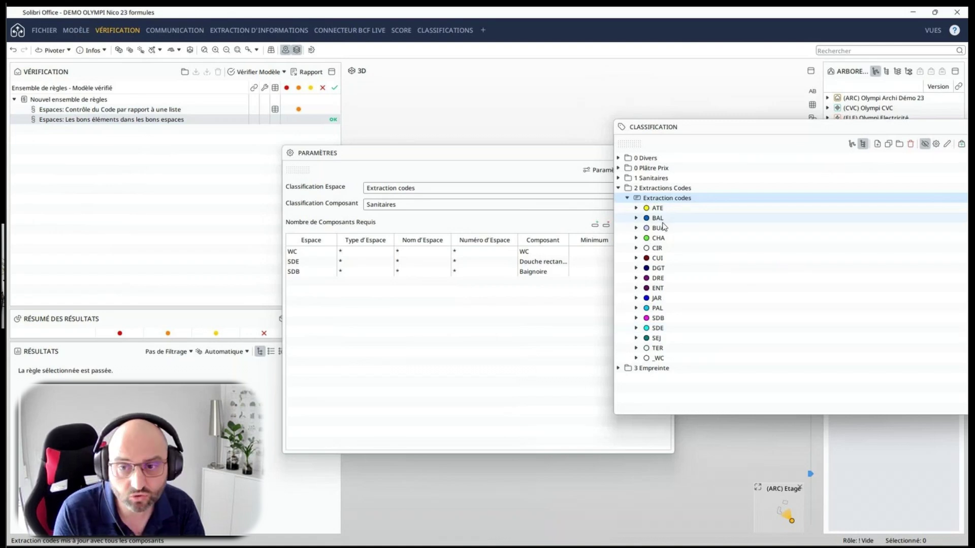
{"action": "left_click_drag", "start_coordinate": [747, 119], "coordinate": [746, 160]}
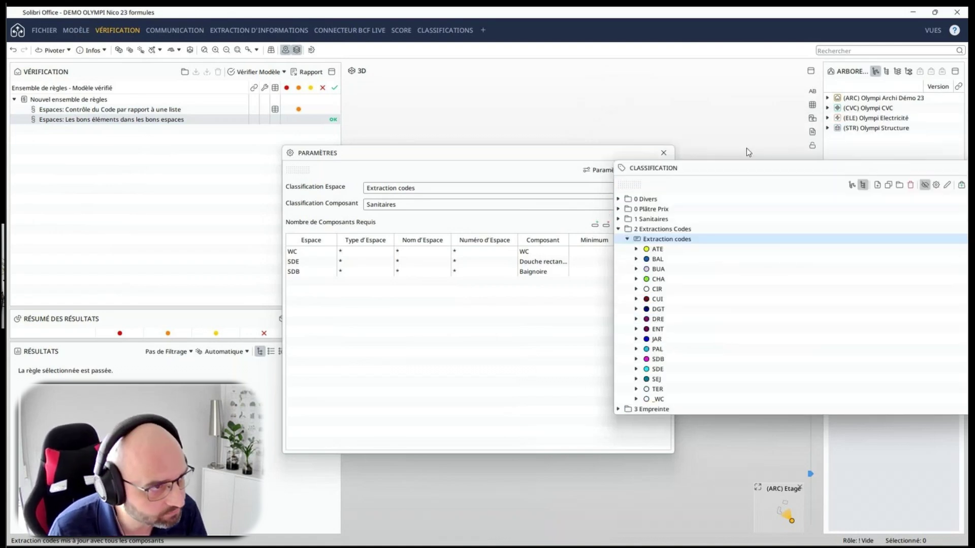
{"action": "left_click", "coordinate": [747, 148]}
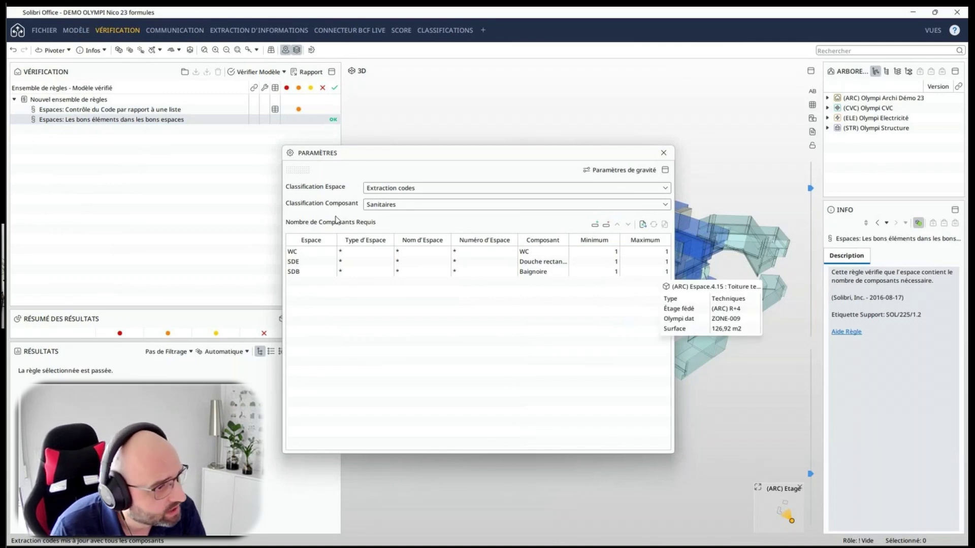
{"action": "left_click_drag", "start_coordinate": [967, 158], "coordinate": [722, 149]}
{"action": "left_click", "coordinate": [639, 197]}
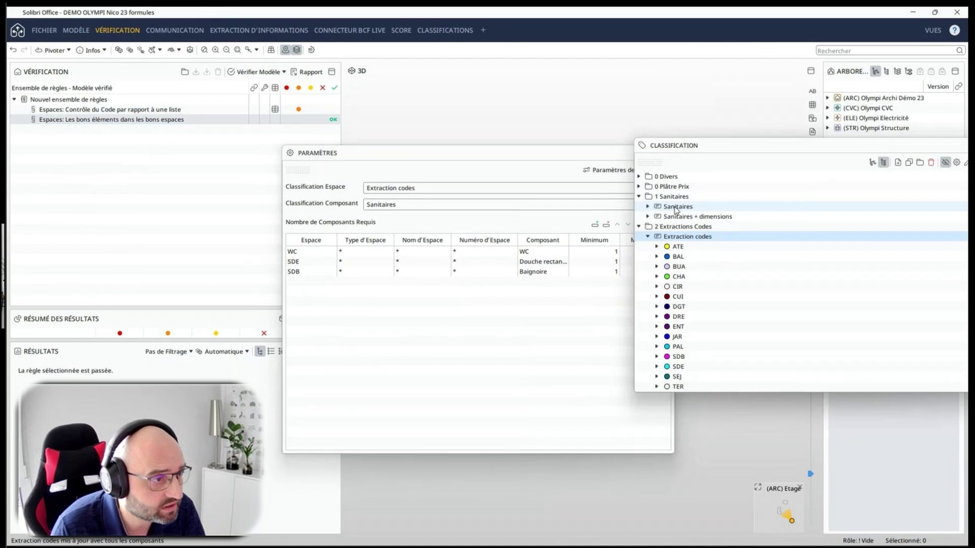
{"action": "left_click", "coordinate": [676, 207]}
{"action": "left_click_drag", "start_coordinate": [615, 155], "coordinate": [383, 151]}
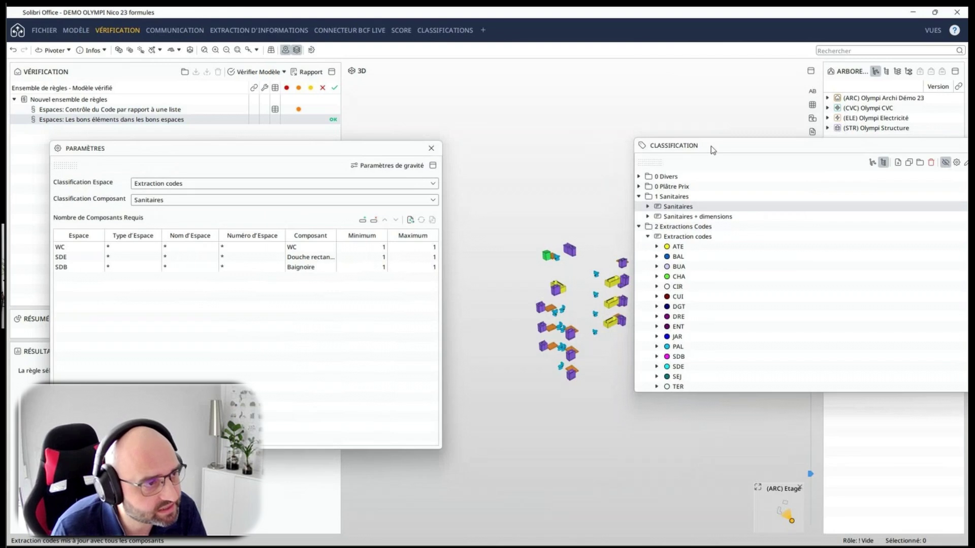
- Examine the required component counts for the WC, SDE and SDB spaces, and close the rule parameters
{"action": "left_click_drag", "start_coordinate": [311, 152], "coordinate": [618, 149]}
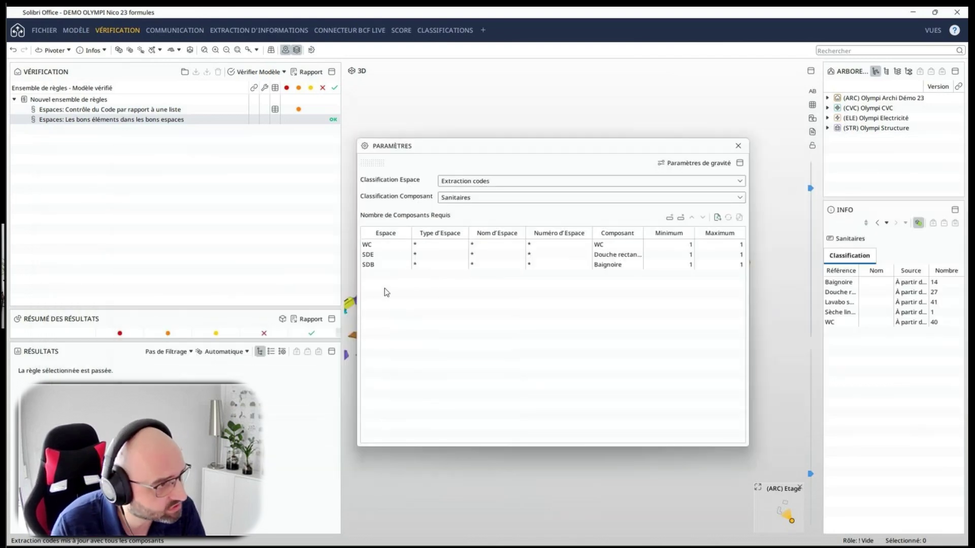
{"action": "left_click", "coordinate": [373, 245]}
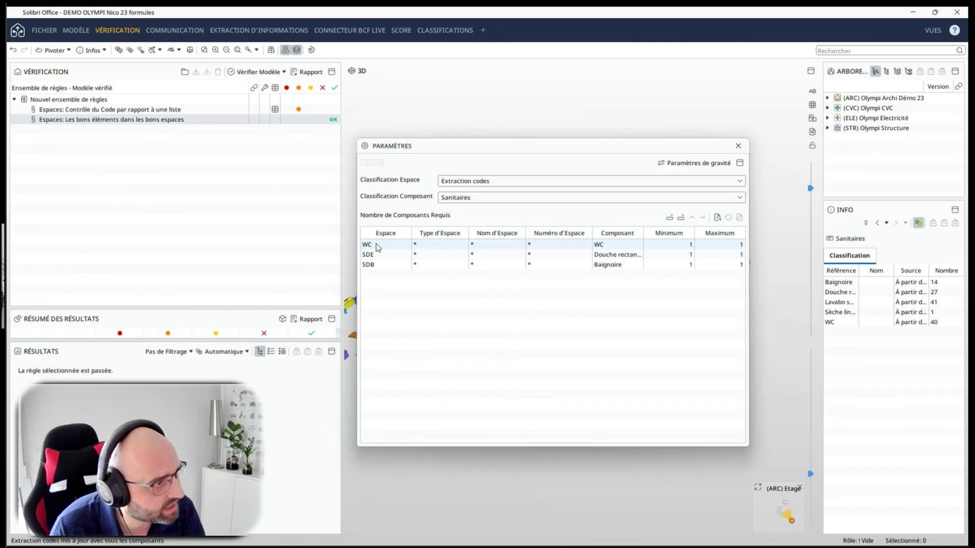
{"action": "left_click", "coordinate": [668, 257]}
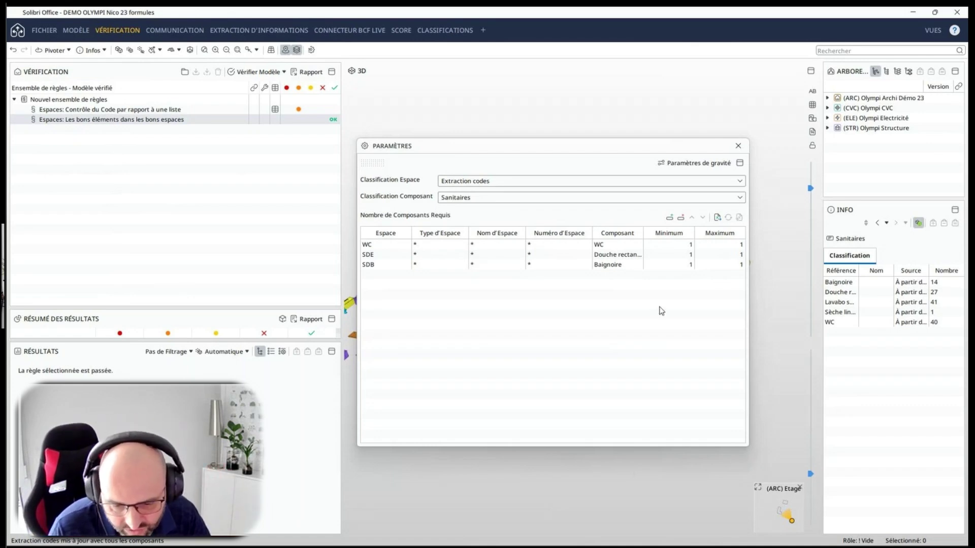
{"action": "left_click", "coordinate": [738, 146]}
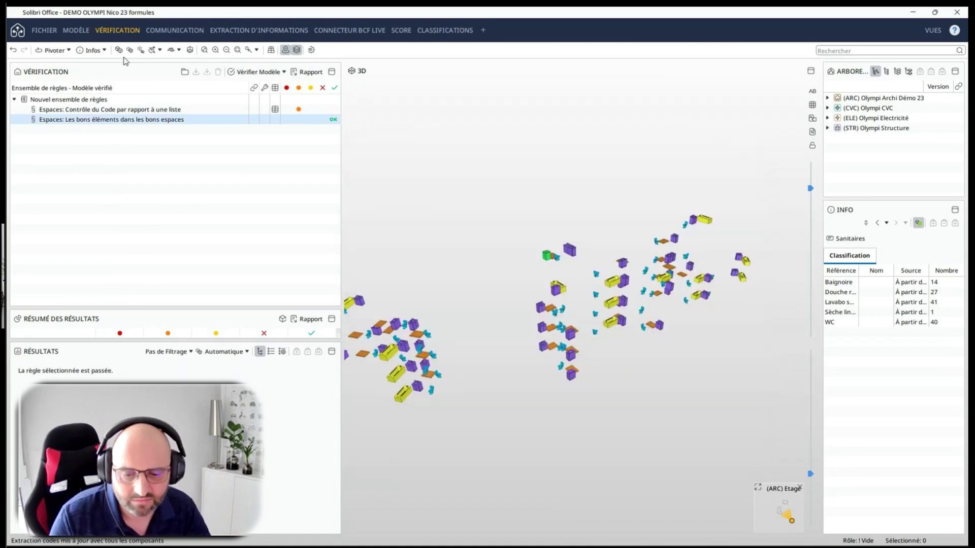
- Open the information extraction 2 Largeur de fenêtres supérieures à 0.9m, and enlarge its results table
{"action": "left_click", "coordinate": [242, 30]}
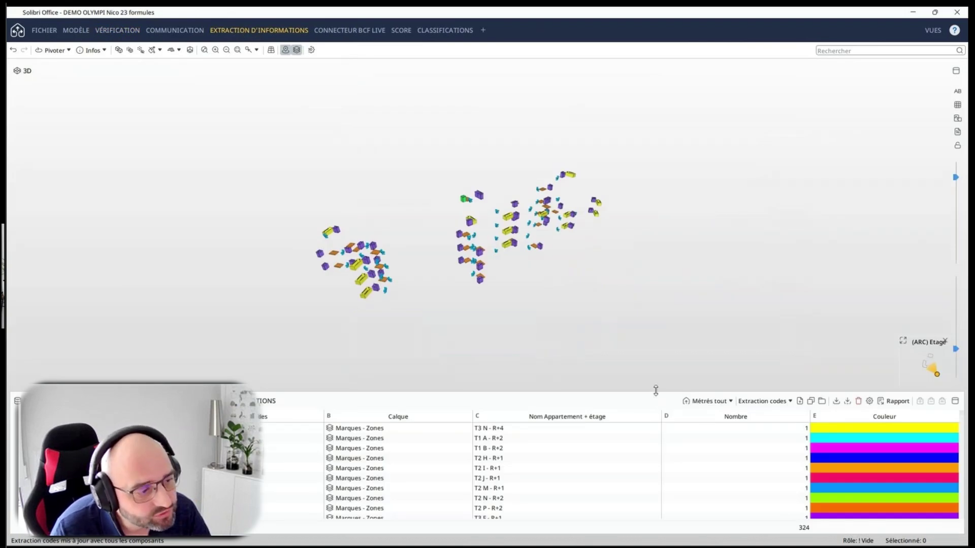
{"action": "left_click", "coordinate": [790, 402]}
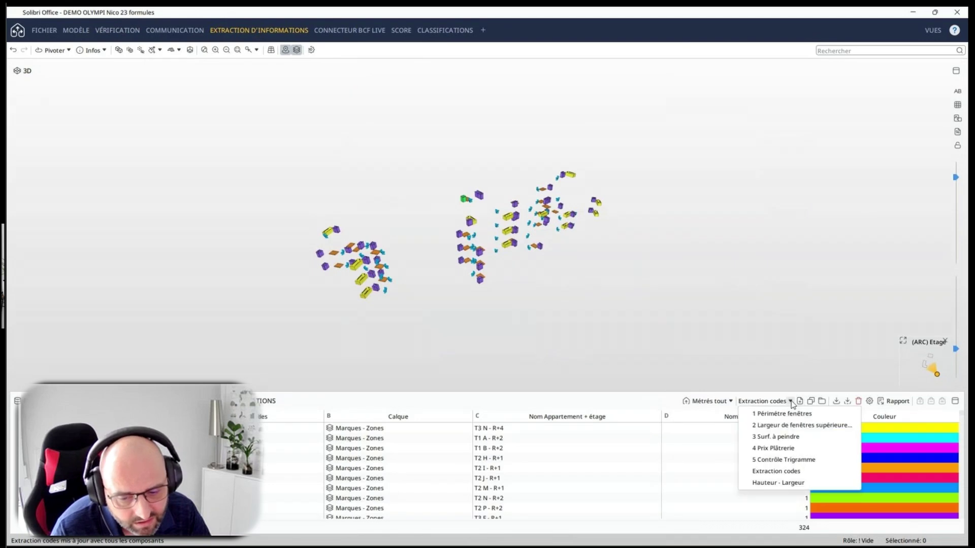
{"action": "left_click", "coordinate": [777, 426]}
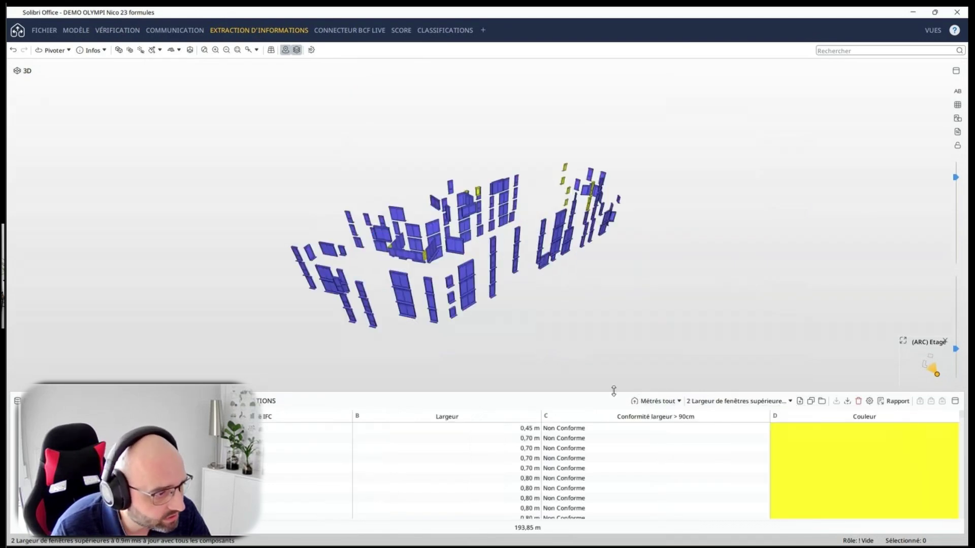
{"action": "left_click_drag", "start_coordinate": [613, 390], "coordinate": [617, 342]}
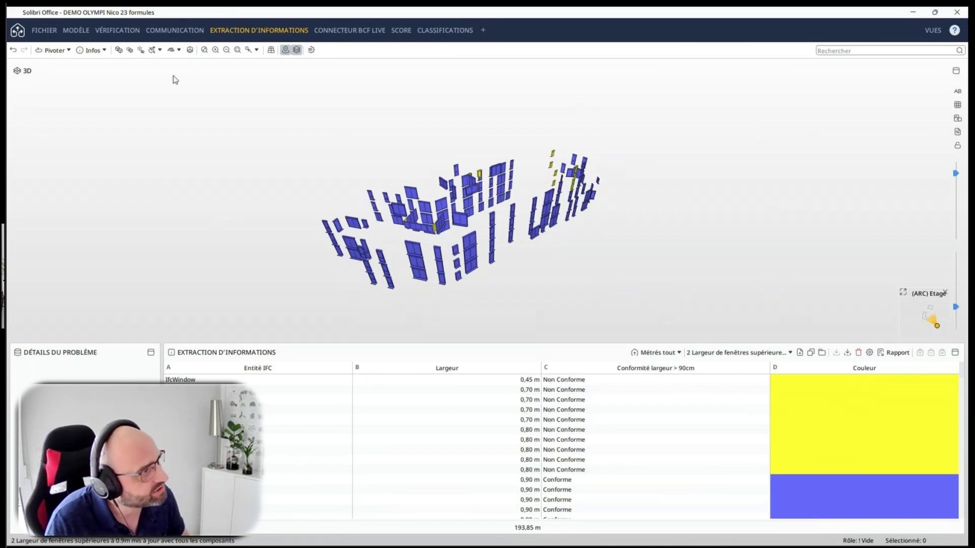
- Start a new presentation from the results of the information extraction 2 Largeur de fenêtres supérieures à 0.9m
{"action": "left_click", "coordinate": [175, 31]}
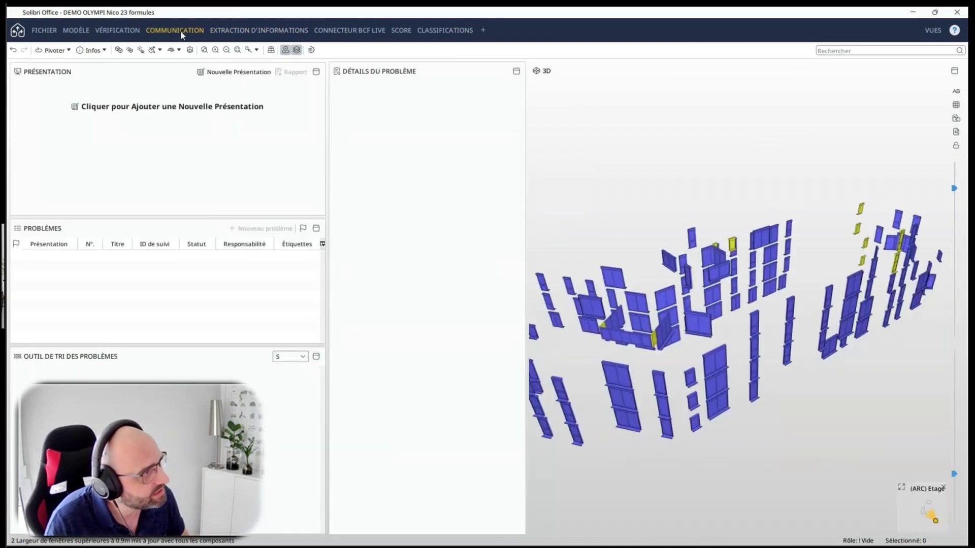
{"action": "left_click", "coordinate": [236, 73]}
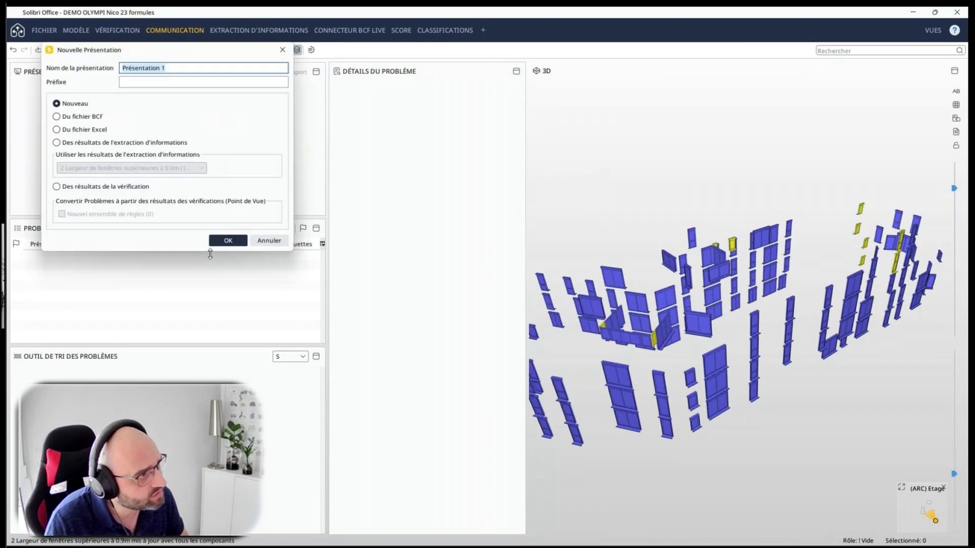
{"action": "left_click", "coordinate": [78, 143]}
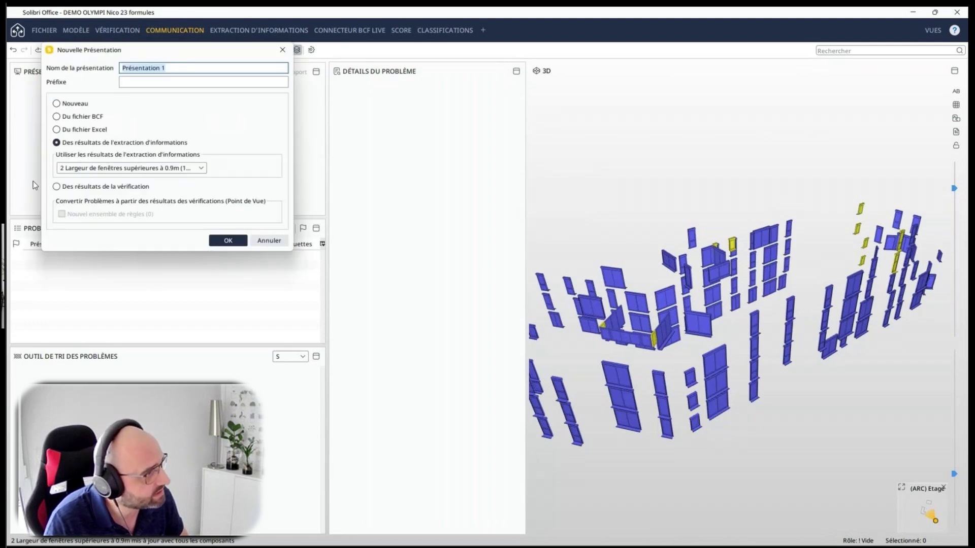
{"action": "left_click", "coordinate": [201, 168]}
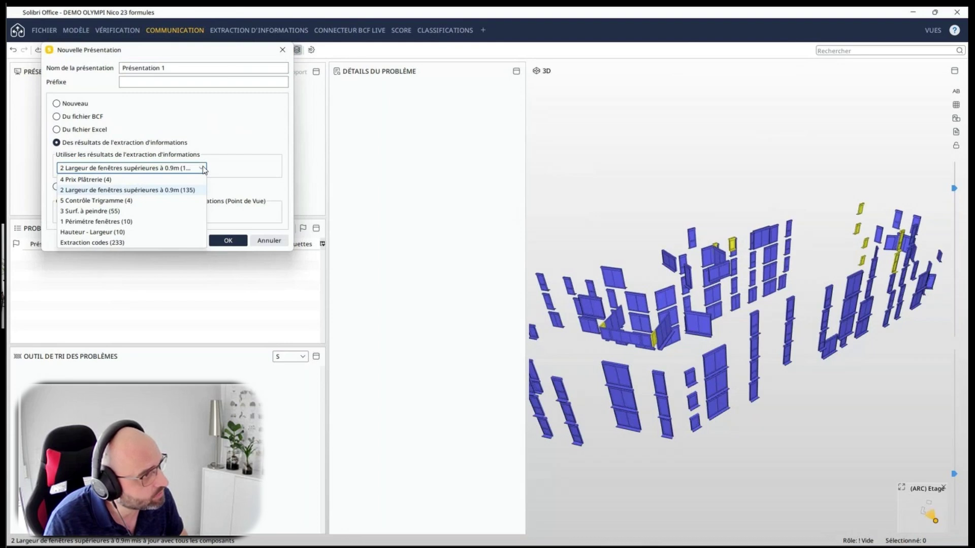
{"action": "left_click", "coordinate": [203, 169]}
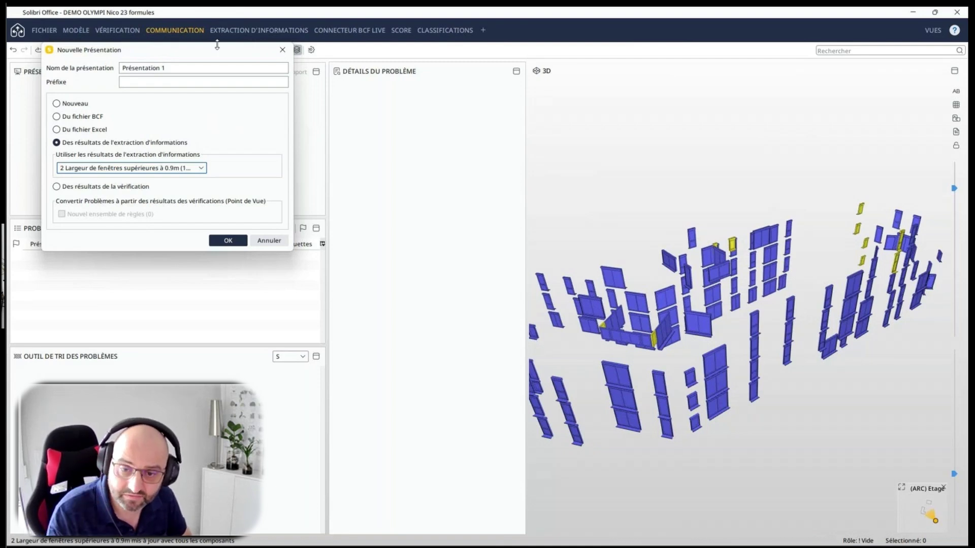
{"action": "left_click_drag", "start_coordinate": [217, 51], "coordinate": [589, 160]}
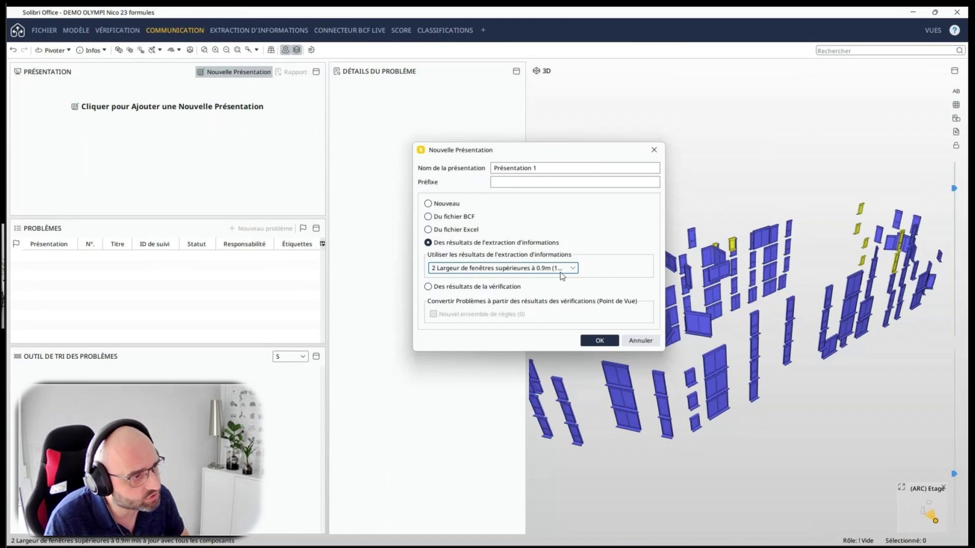
{"action": "left_click", "coordinate": [602, 345]}
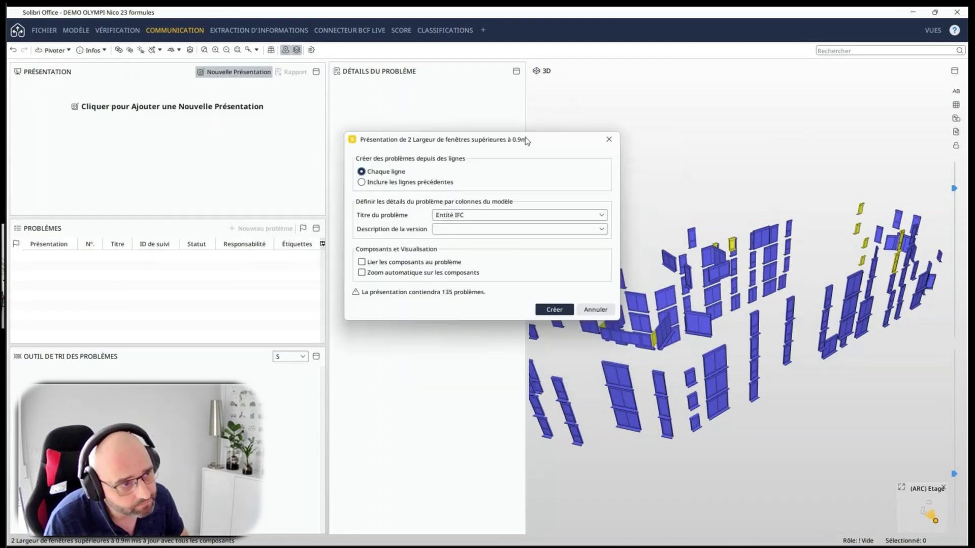
- Create an issue per row, titled by Conformité largeur > 90cm and described by Largeur, with linked components and automatic zoom
{"action": "left_click_drag", "start_coordinate": [525, 137], "coordinate": [652, 156]}
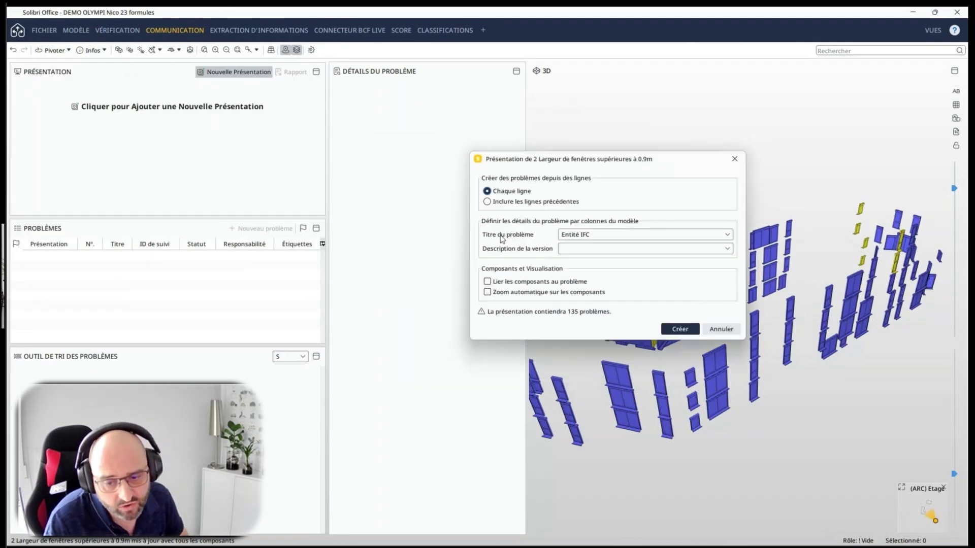
{"action": "left_click", "coordinate": [589, 234]}
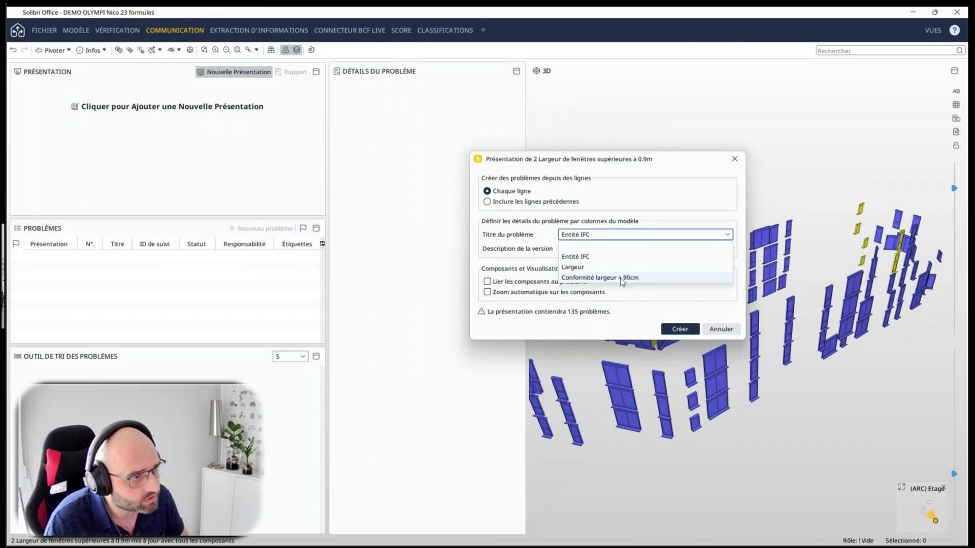
{"action": "left_click", "coordinate": [647, 283]}
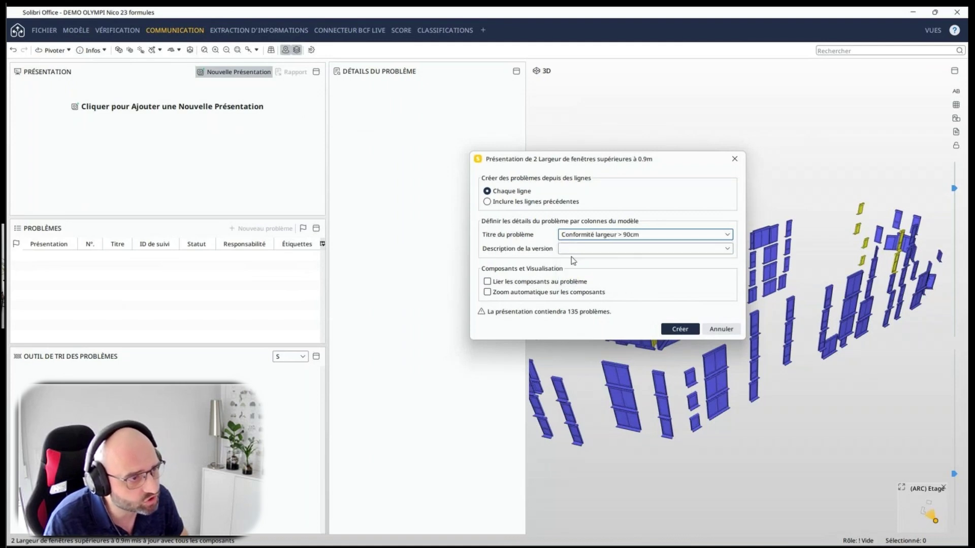
{"action": "left_click", "coordinate": [581, 251]}
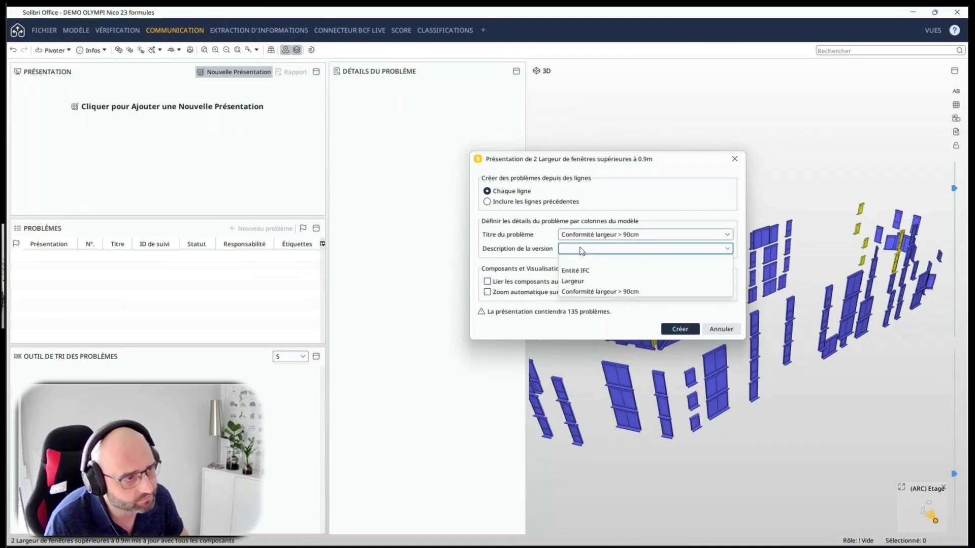
{"action": "left_click", "coordinate": [617, 279]}
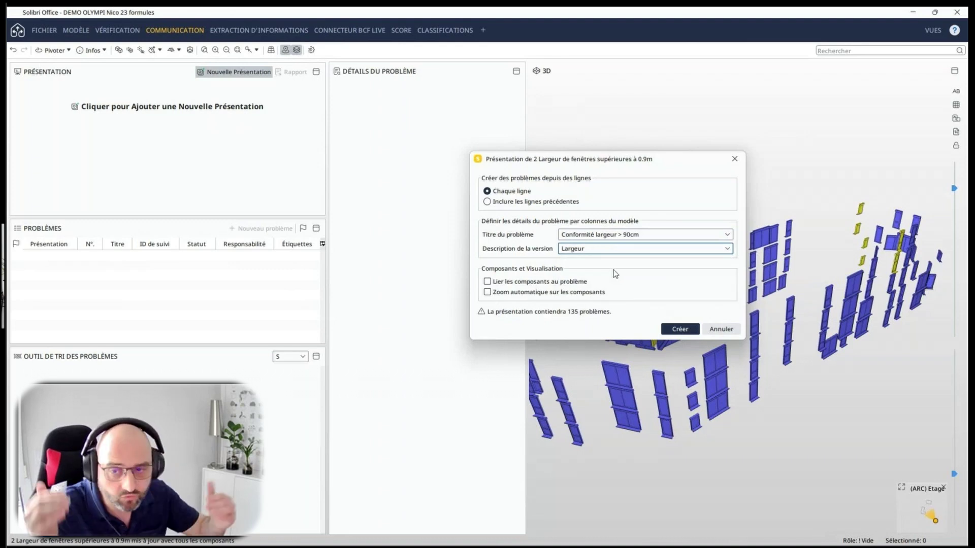
{"action": "left_click", "coordinate": [487, 281]}
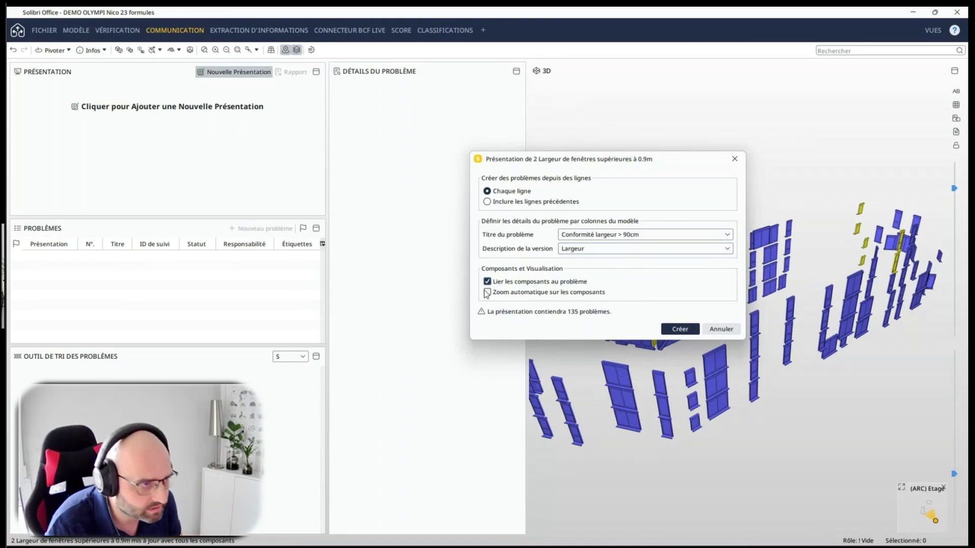
{"action": "left_click", "coordinate": [487, 292]}
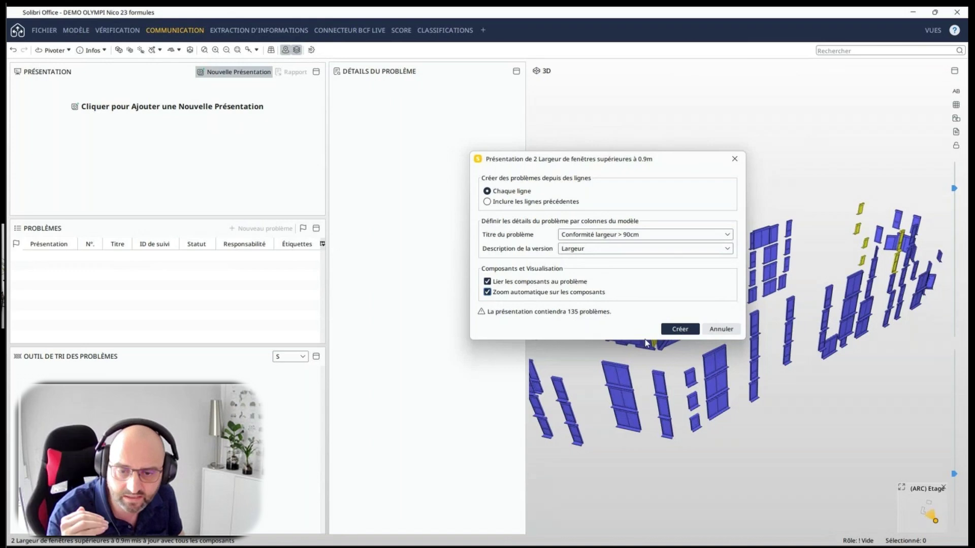
{"action": "key", "text": "Return"}
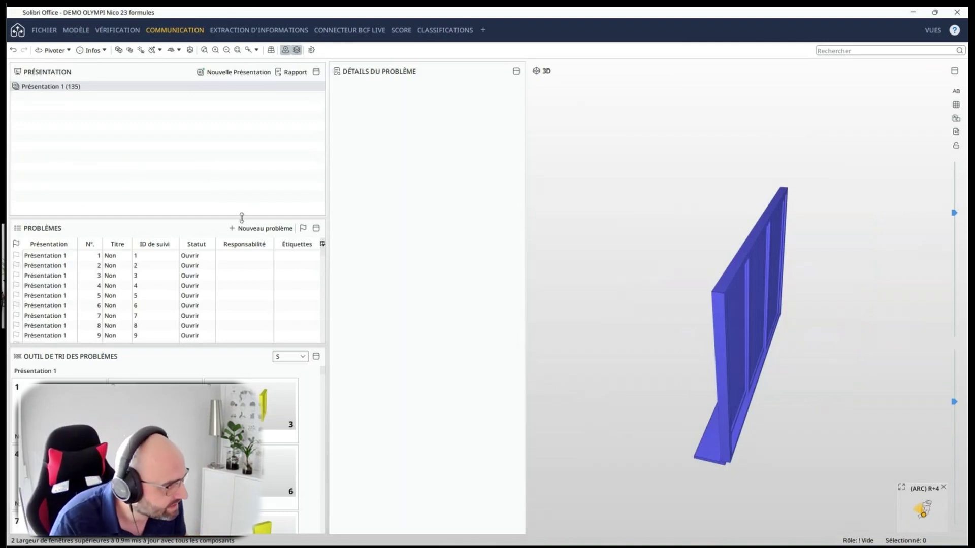
- Enlarge the issue list and inspect the details and 3D views of Non Conforme issues 10, 4, 2 and 6
{"action": "left_click_drag", "start_coordinate": [242, 217], "coordinate": [242, 175]}
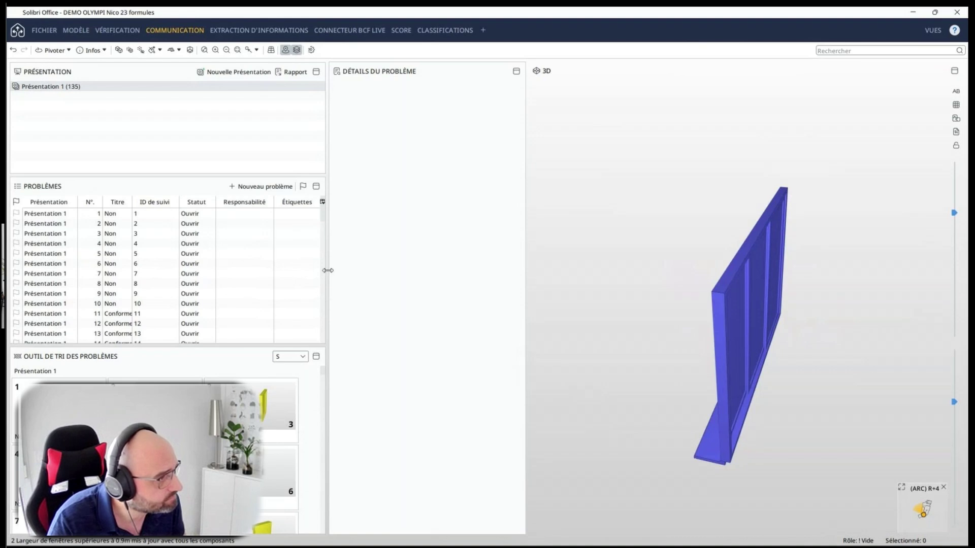
{"action": "left_click_drag", "start_coordinate": [327, 271], "coordinate": [461, 295]}
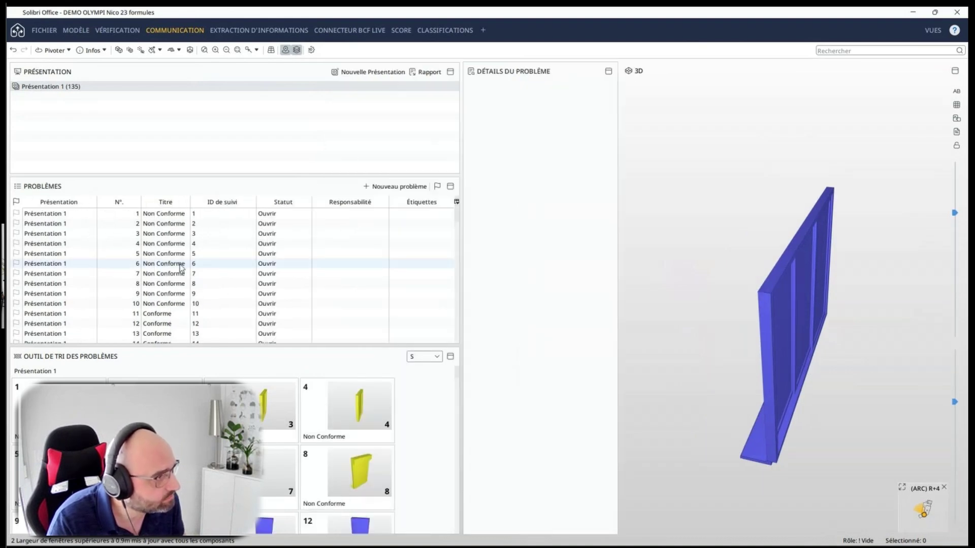
{"action": "left_click", "coordinate": [172, 303]}
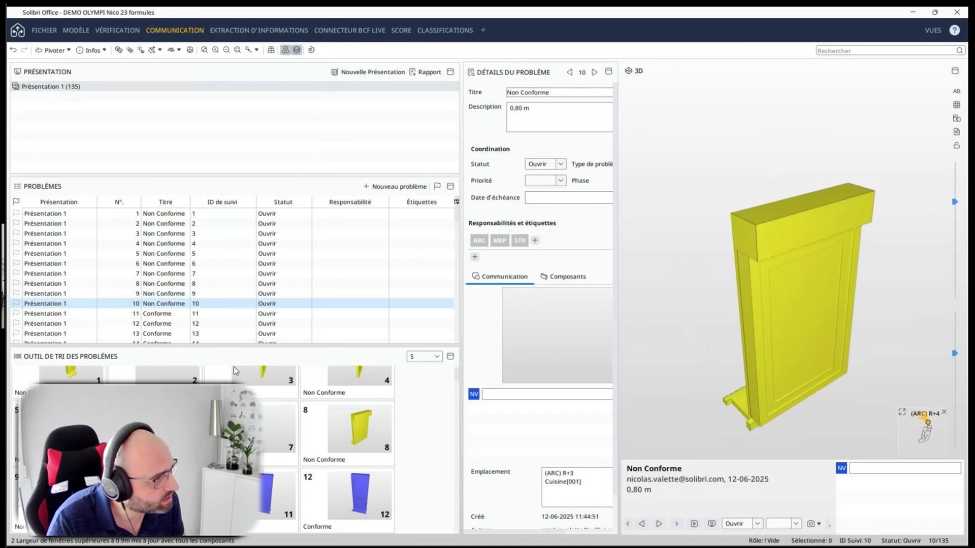
{"action": "left_click", "coordinate": [159, 242]}
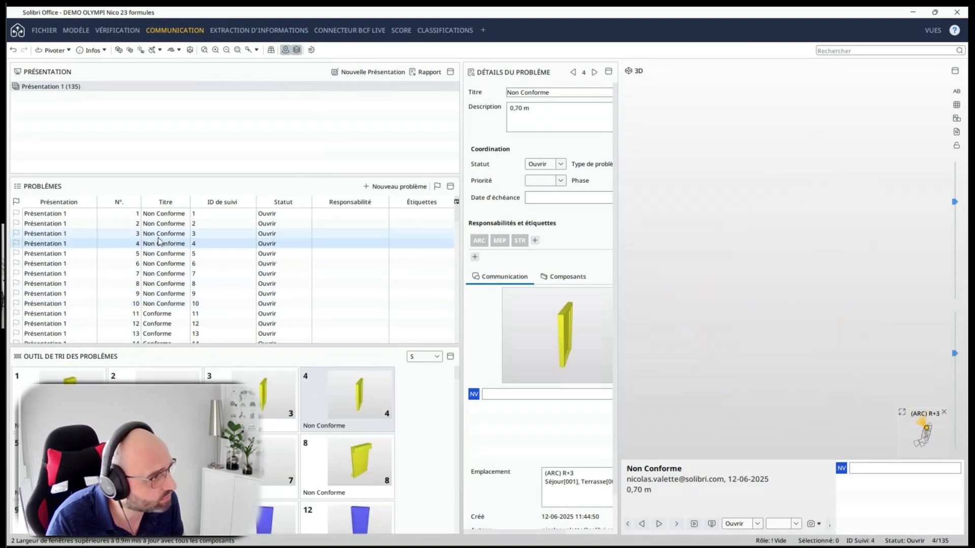
{"action": "left_click", "coordinate": [159, 226]}
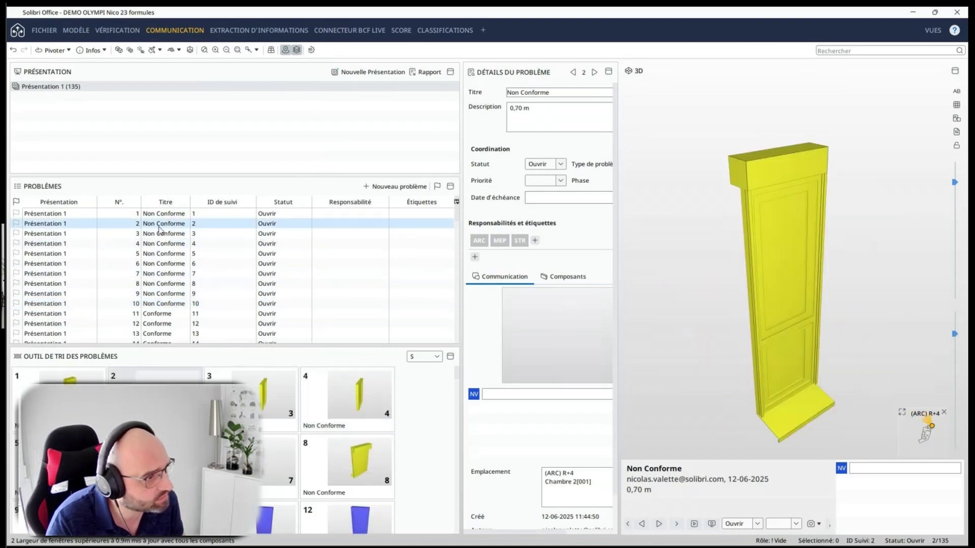
{"action": "left_click", "coordinate": [168, 263]}
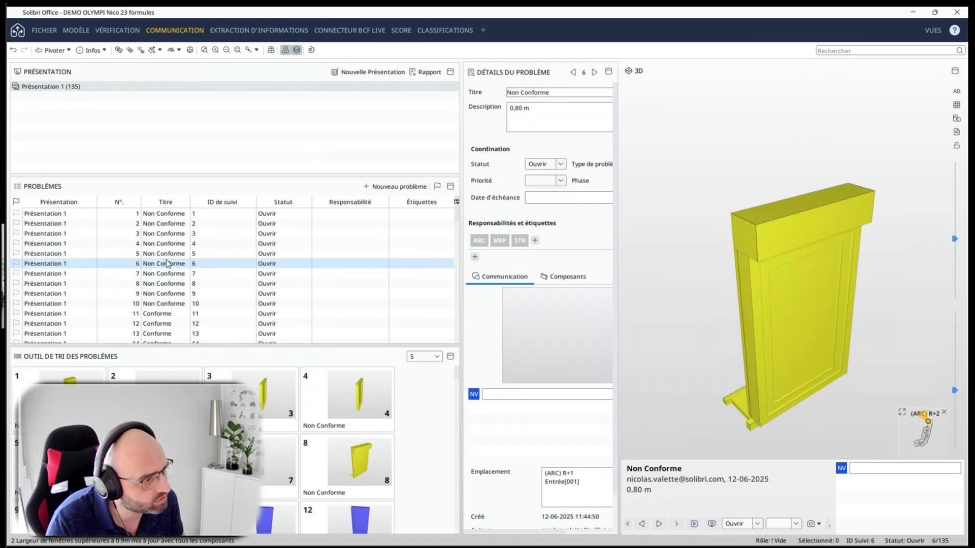
{"action": "left_click", "coordinate": [174, 304]}
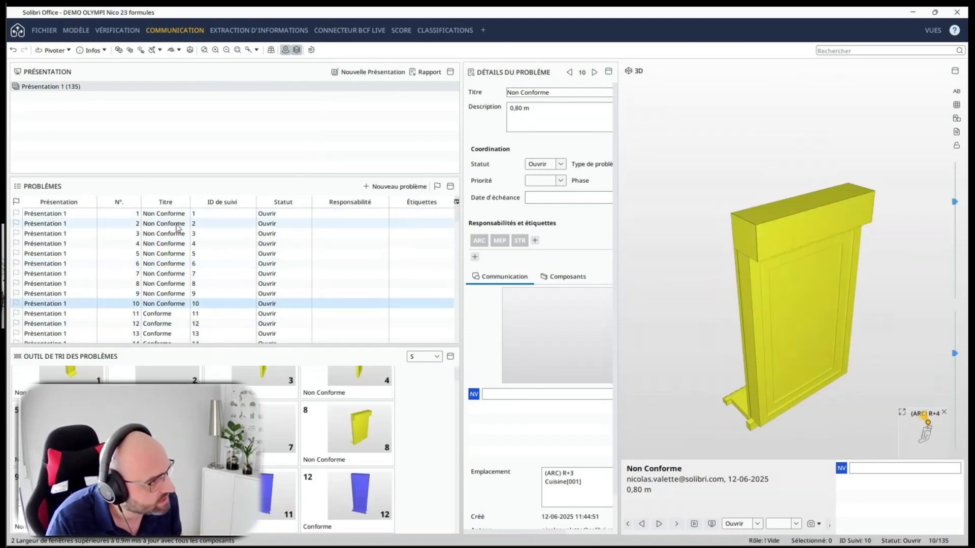
- Go through the Non Conforme issues 1 to 10 and display Conforme issue 11 for comparison
{"action": "left_click_drag", "start_coordinate": [177, 214], "coordinate": [179, 304]}
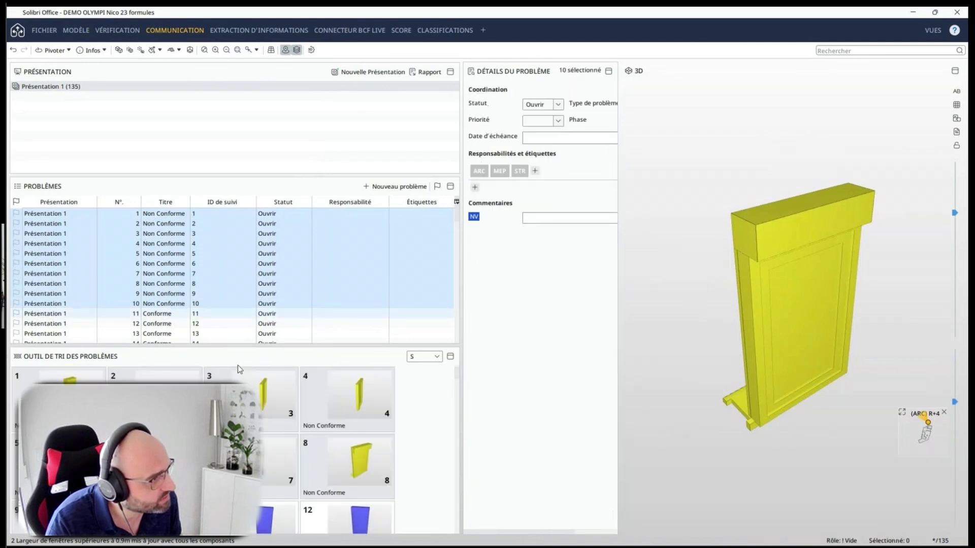
{"action": "key", "text": "Down"}
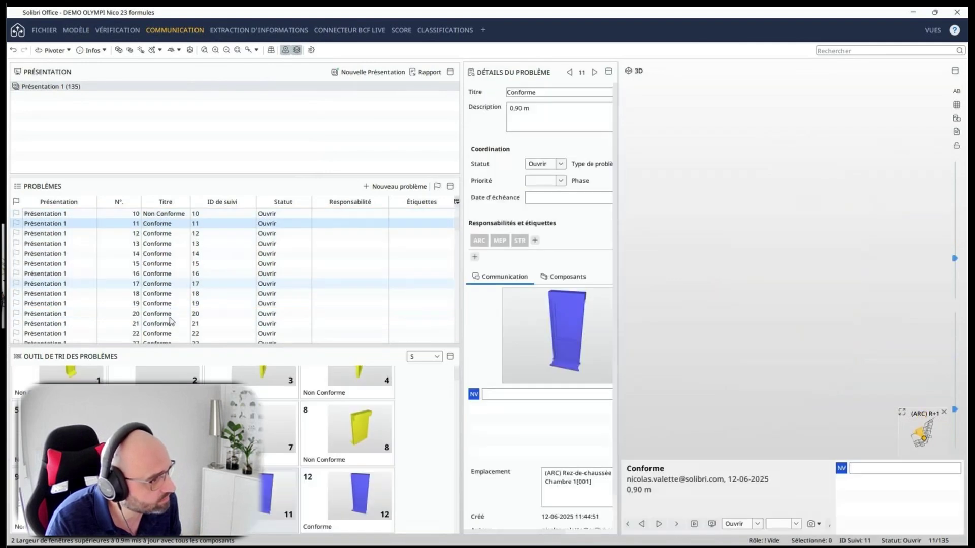
{"action": "scroll", "coordinate": [177, 330], "scroll_direction": "up", "scroll_amount": 3}
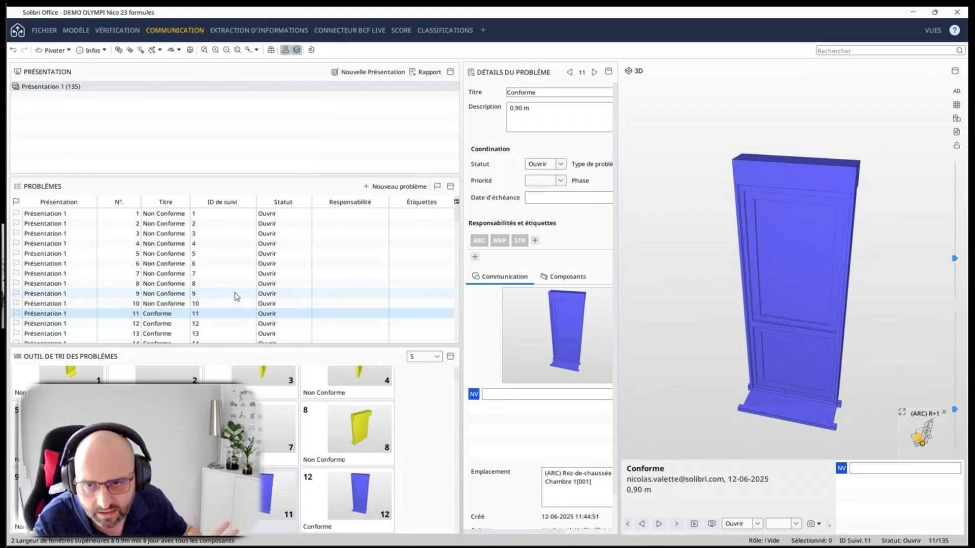
- Mark the Non Conforme issues 1 to 10 with a flag, and clear the multiple selection
{"action": "key", "text": "Up"}
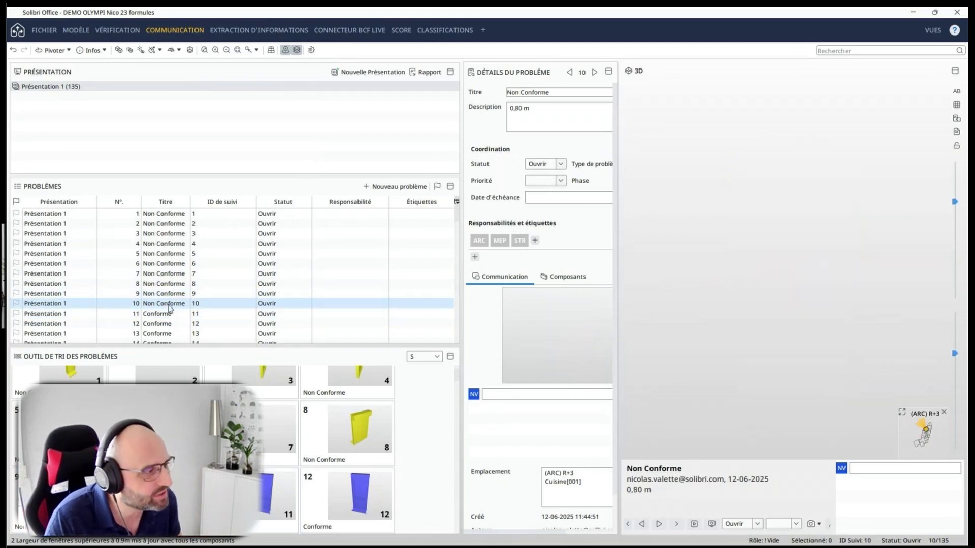
{"action": "left_click", "coordinate": [178, 217], "text": "shift"}
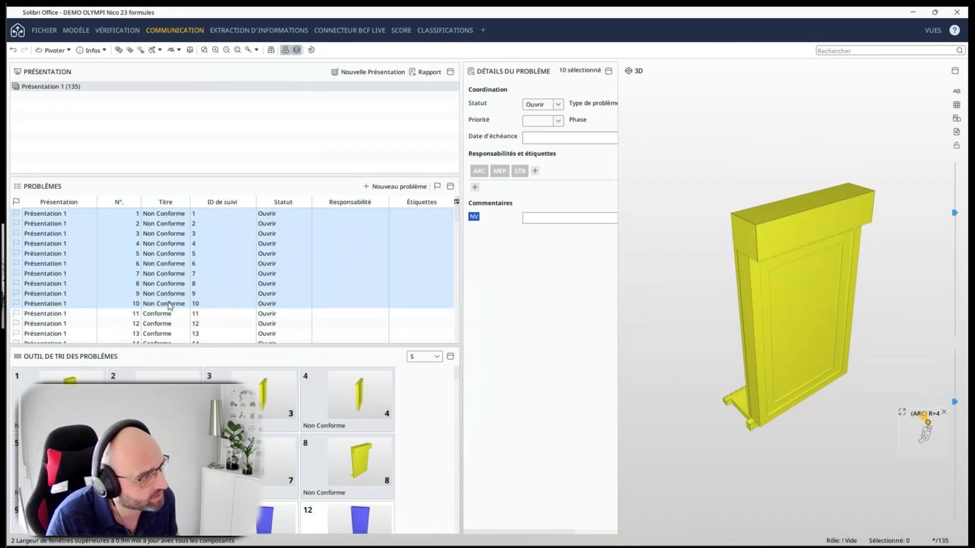
{"action": "right_click", "coordinate": [163, 247]}
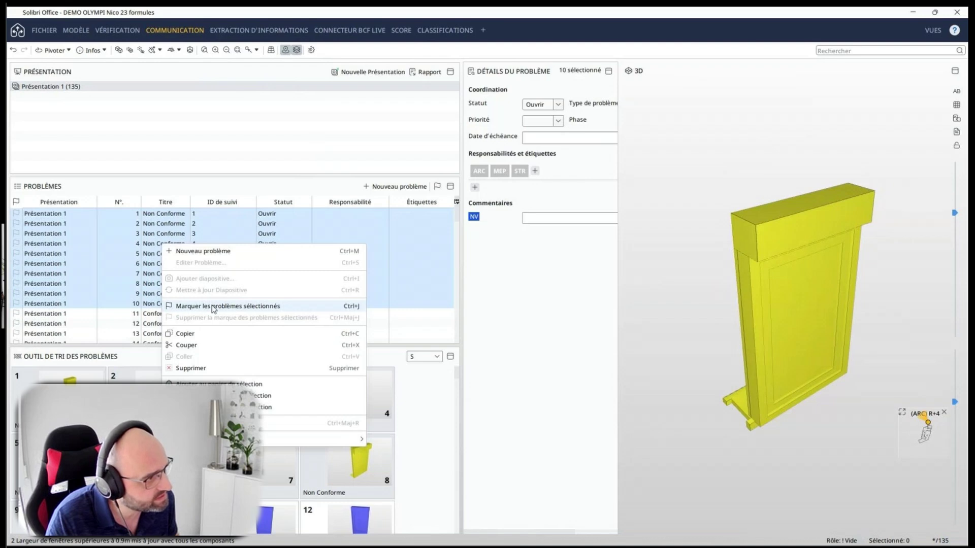
{"action": "left_click", "coordinate": [293, 307]}
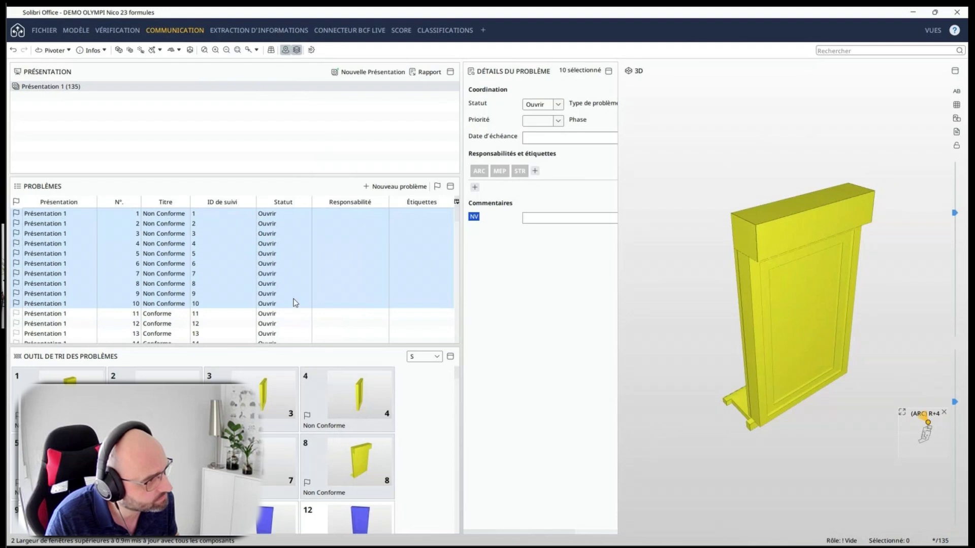
{"action": "left_click", "coordinate": [335, 293]}
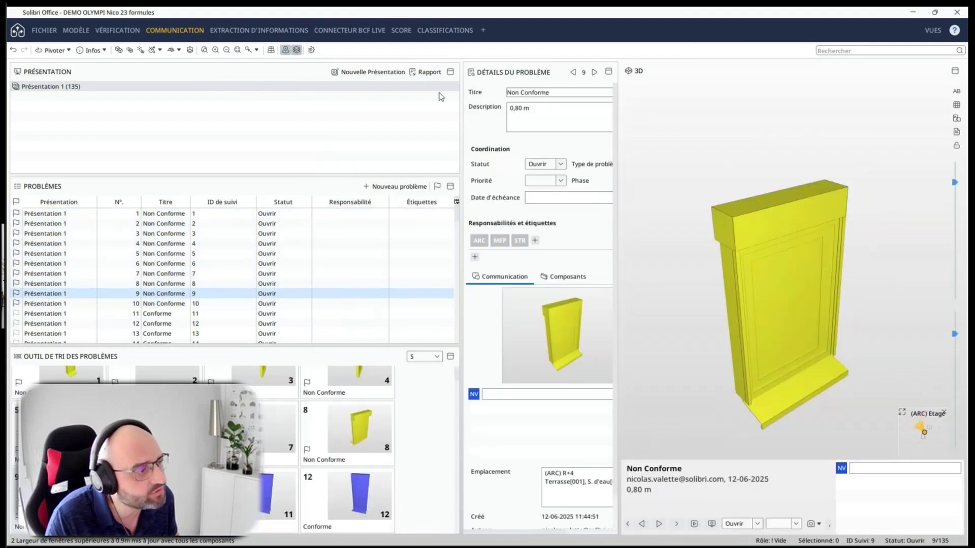
- Try report settings limited to the marked issues, with PDF and BCF v1.0 as report types, and close them without saving
{"action": "left_click", "coordinate": [429, 72]}
{"action": "left_click", "coordinate": [29, 109]}
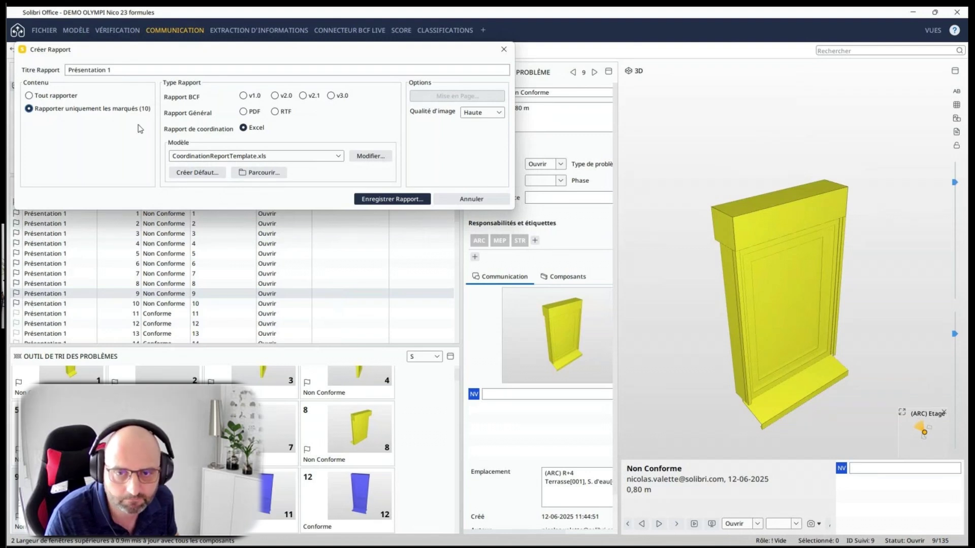
{"action": "left_click", "coordinate": [244, 112]}
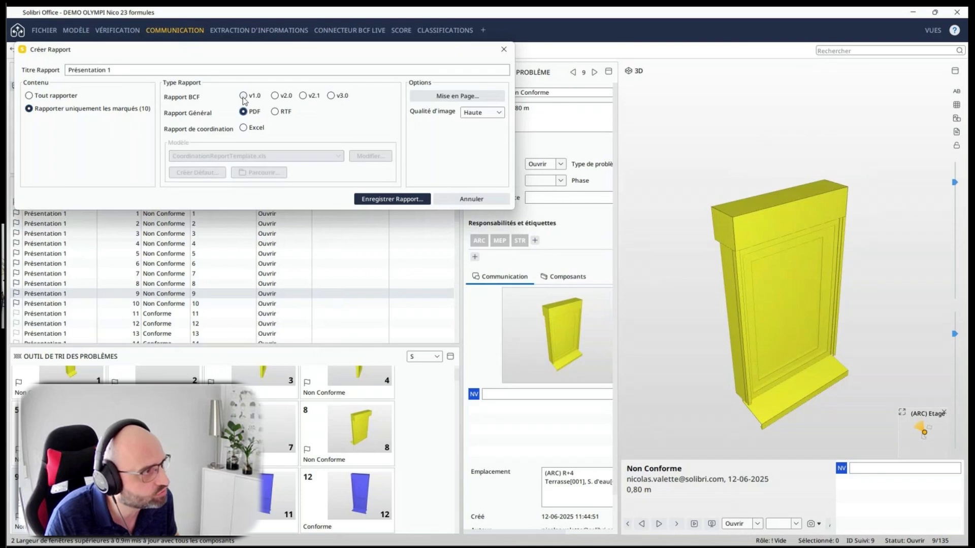
{"action": "left_click", "coordinate": [244, 97]}
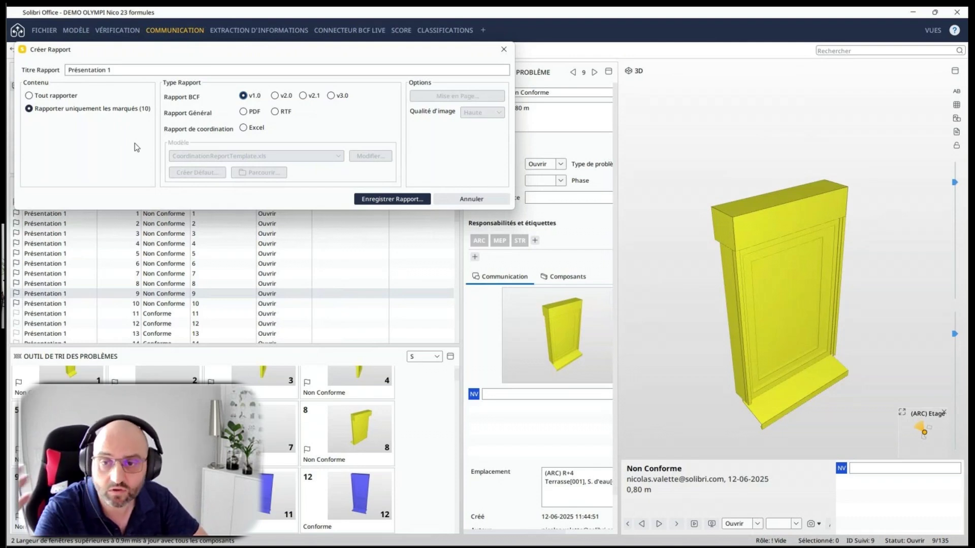
{"action": "left_click", "coordinate": [471, 199]}
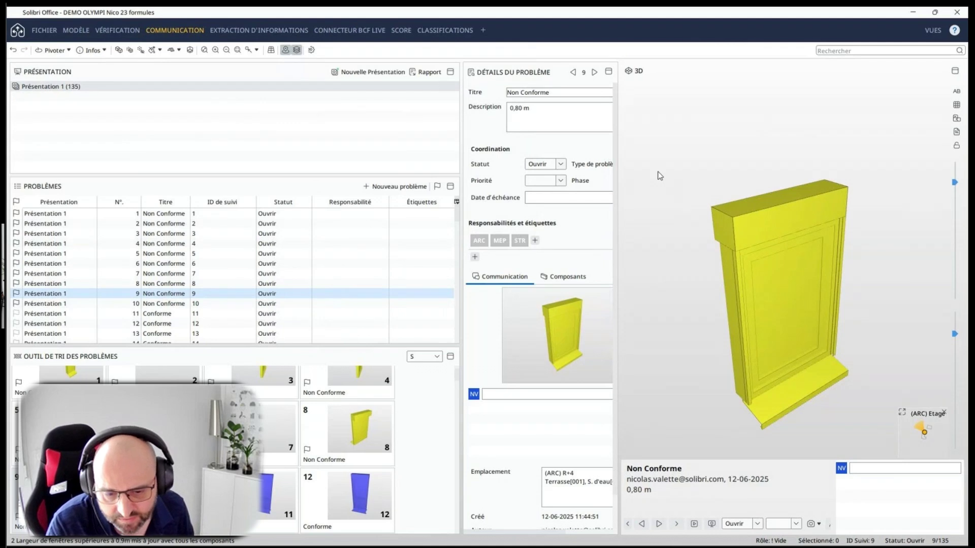
- Return to the model view and display all components of the building in 3D
{"action": "left_click", "coordinate": [117, 29]}
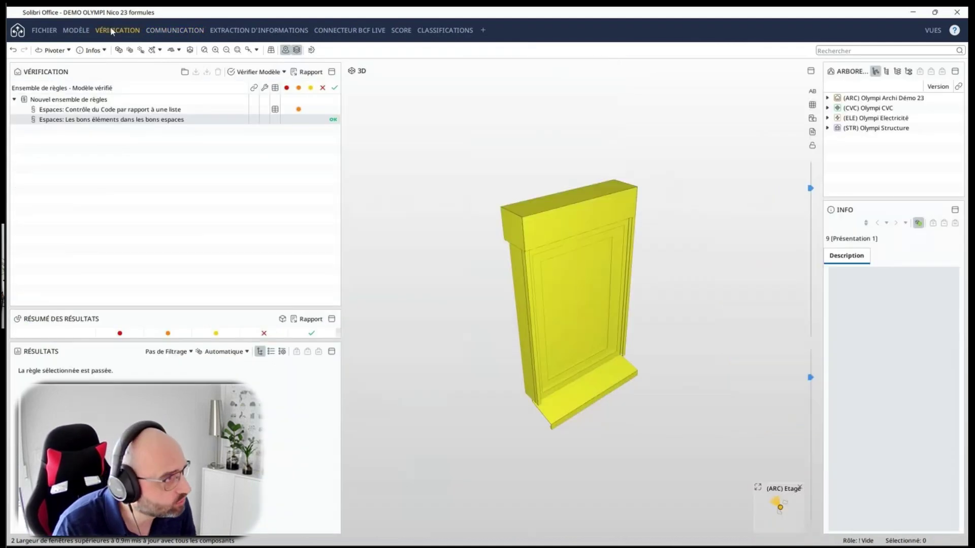
{"action": "left_click", "coordinate": [69, 31]}
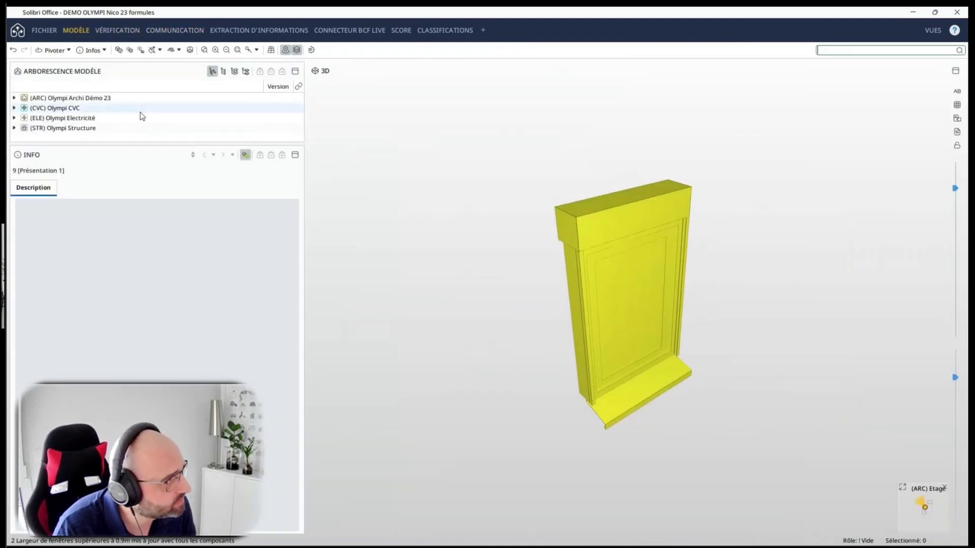
{"action": "left_click", "coordinate": [118, 50]}
{"action": "scroll", "coordinate": [477, 263], "scroll_direction": "down", "scroll_amount": 3}
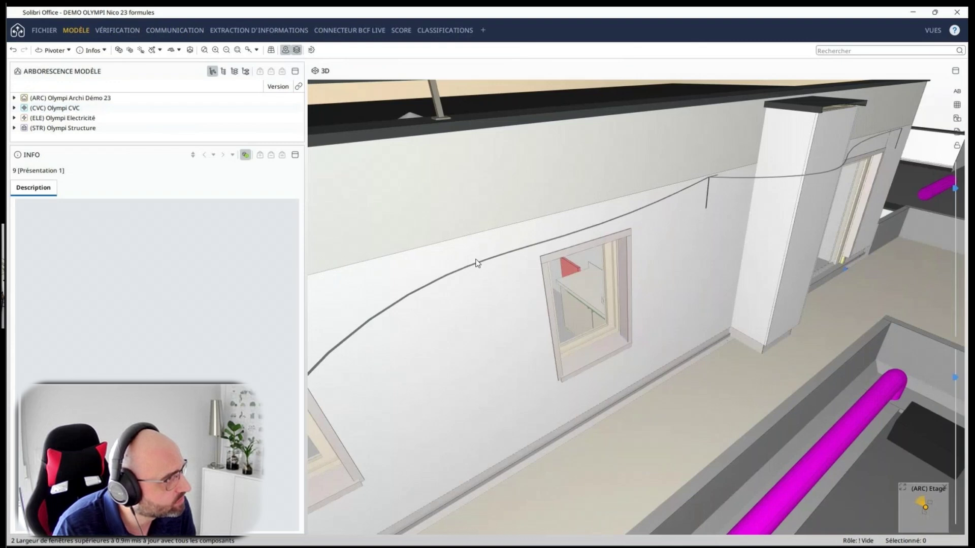
{"action": "scroll", "coordinate": [477, 262], "scroll_direction": "down", "scroll_amount": 5}
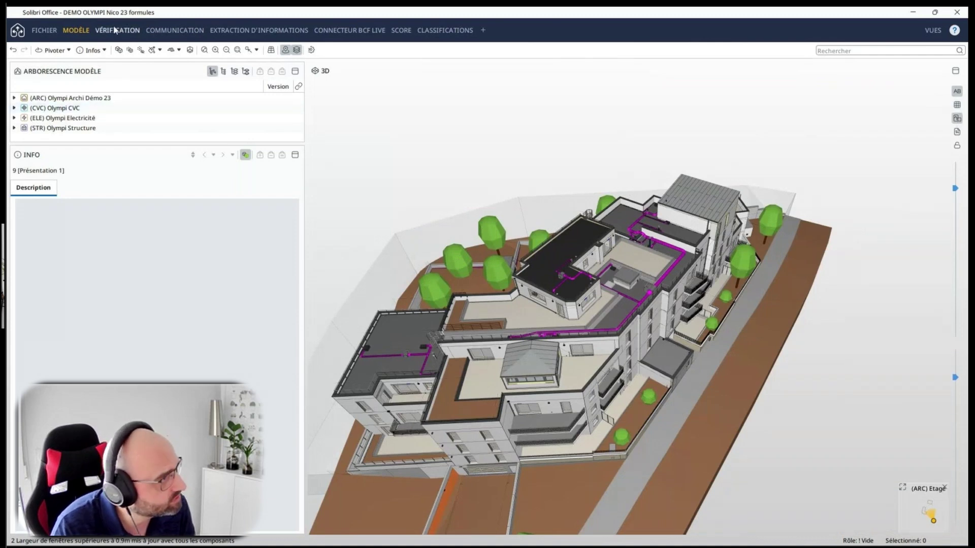
- Isolate the (ARC) R+2 storey in 3D and bring its rooms into close view
{"action": "left_click", "coordinate": [190, 49]}
{"action": "left_click", "coordinate": [221, 96]}
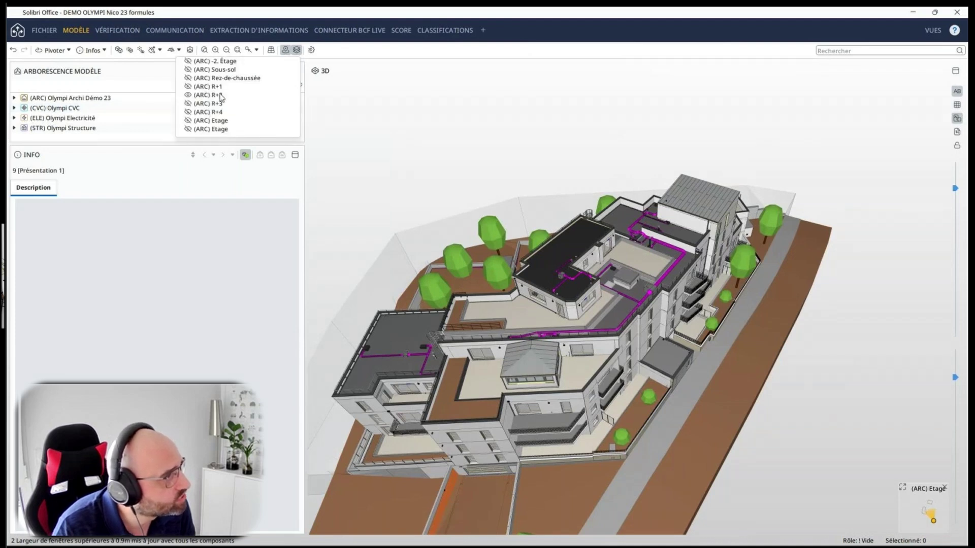
{"action": "left_click_drag", "start_coordinate": [955, 189], "coordinate": [955, 203]}
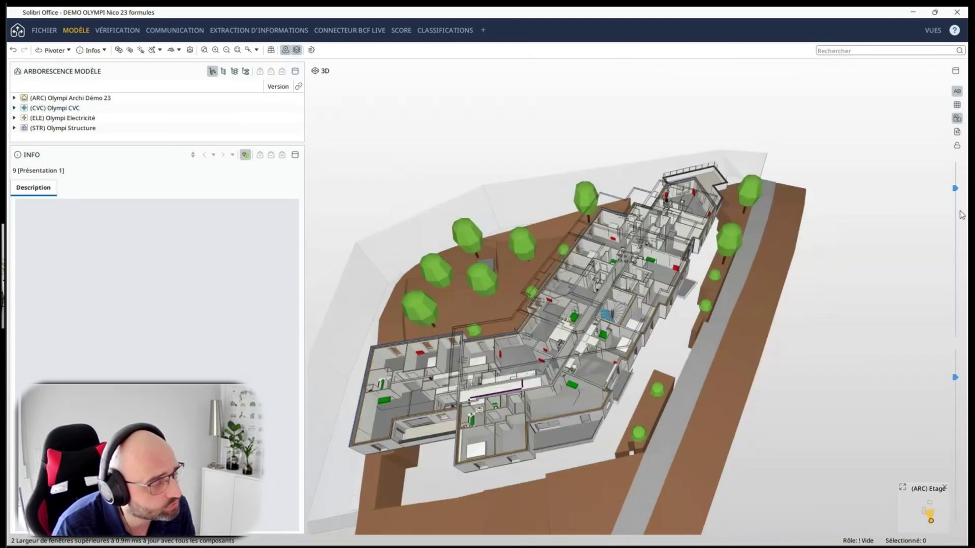
{"action": "scroll", "coordinate": [625, 327], "scroll_direction": "up", "scroll_amount": 3}
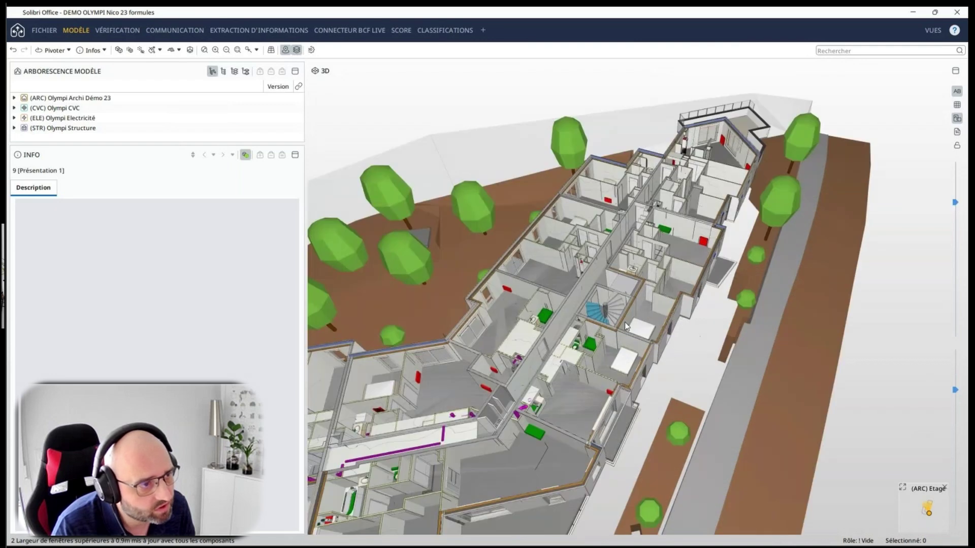
{"action": "scroll", "coordinate": [626, 327], "scroll_direction": "up", "scroll_amount": 5}
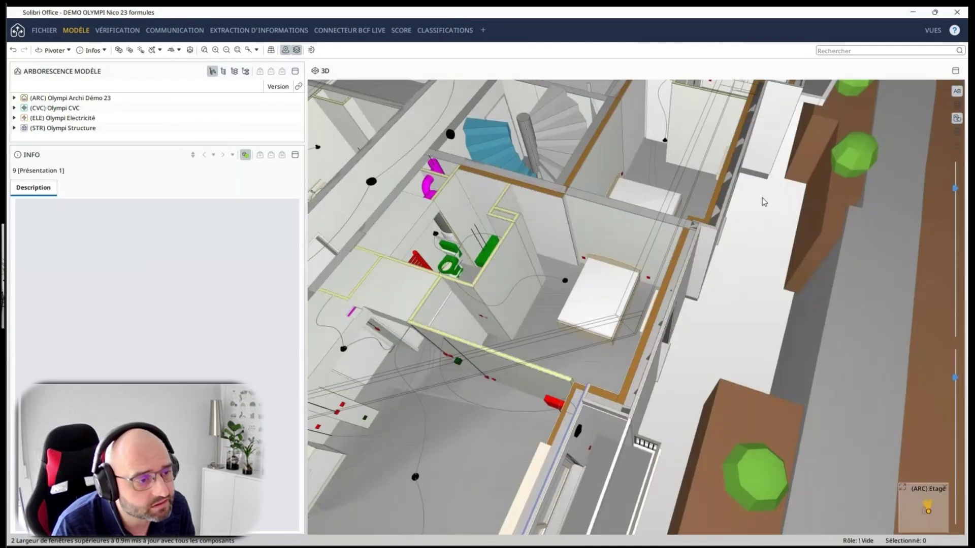
- Toggle the grid footprint and extend the upper and lower footprint limits to show the space information labels
{"action": "left_click", "coordinate": [956, 106]}
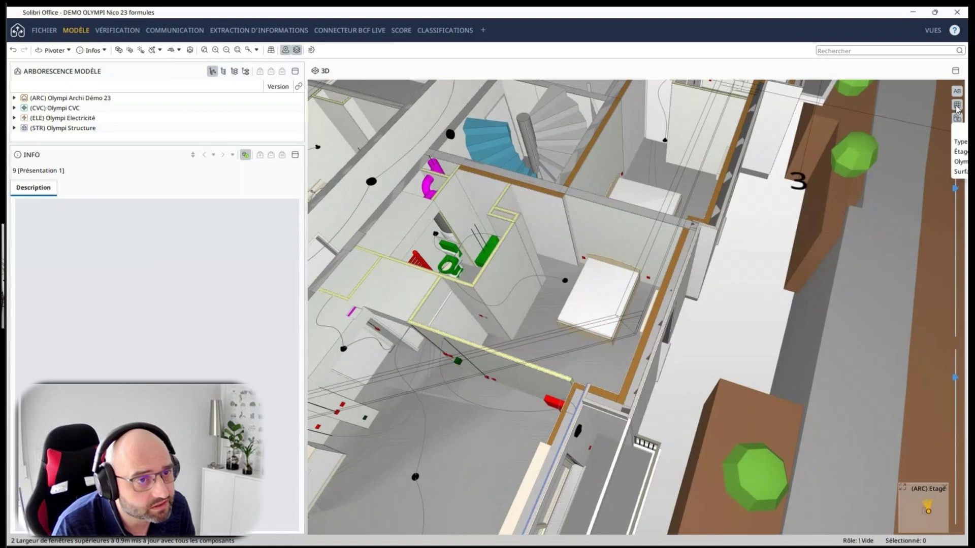
{"action": "scroll", "coordinate": [927, 313], "scroll_direction": "down", "scroll_amount": 3}
{"action": "left_click_drag", "start_coordinate": [955, 188], "coordinate": [956, 161]}
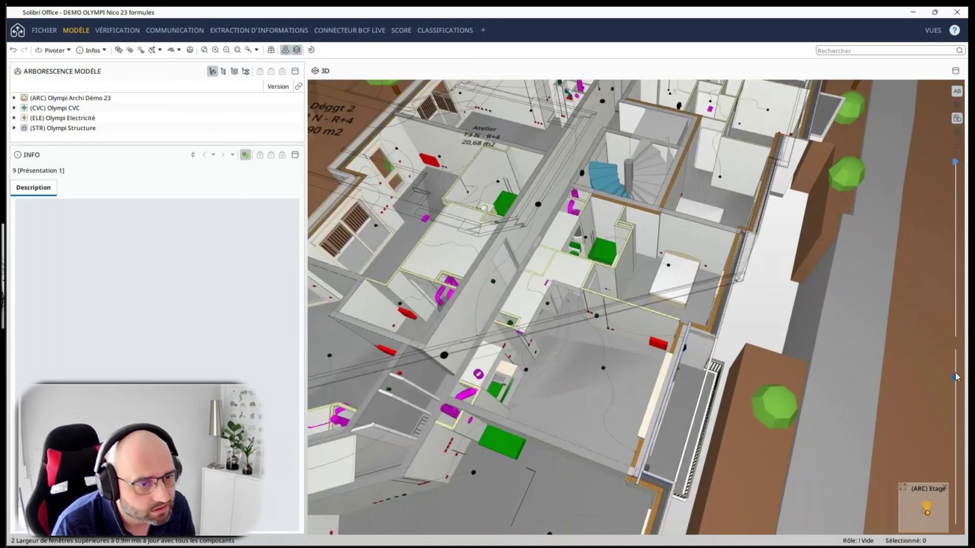
{"action": "left_click_drag", "start_coordinate": [955, 377], "coordinate": [966, 479]}
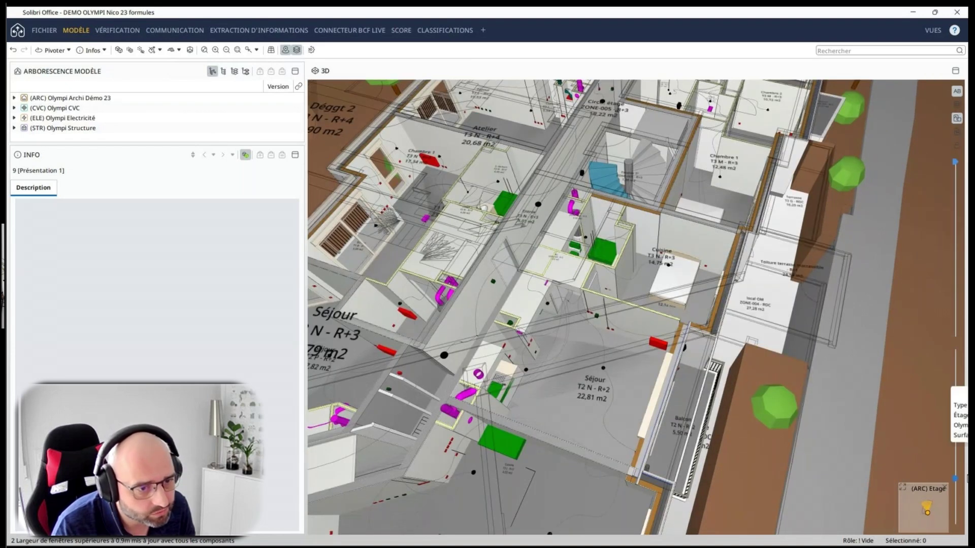
- Examine the three-line space label of the Séjour in apartment T2 N on R+2
{"action": "scroll", "coordinate": [594, 449], "scroll_direction": "up", "scroll_amount": 1}
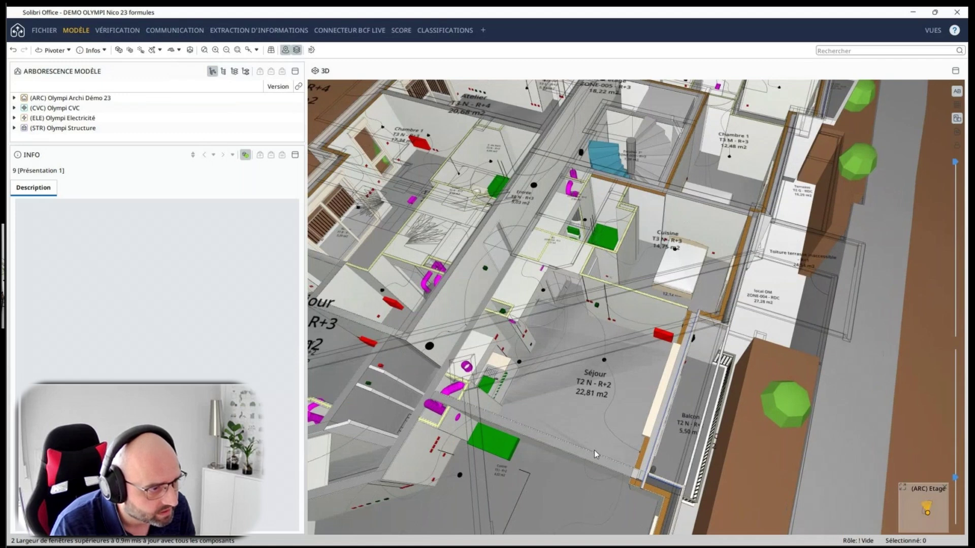
{"action": "scroll", "coordinate": [594, 449], "scroll_direction": "up", "scroll_amount": 5}
{"action": "left_click_drag", "start_coordinate": [605, 431], "coordinate": [562, 407]}
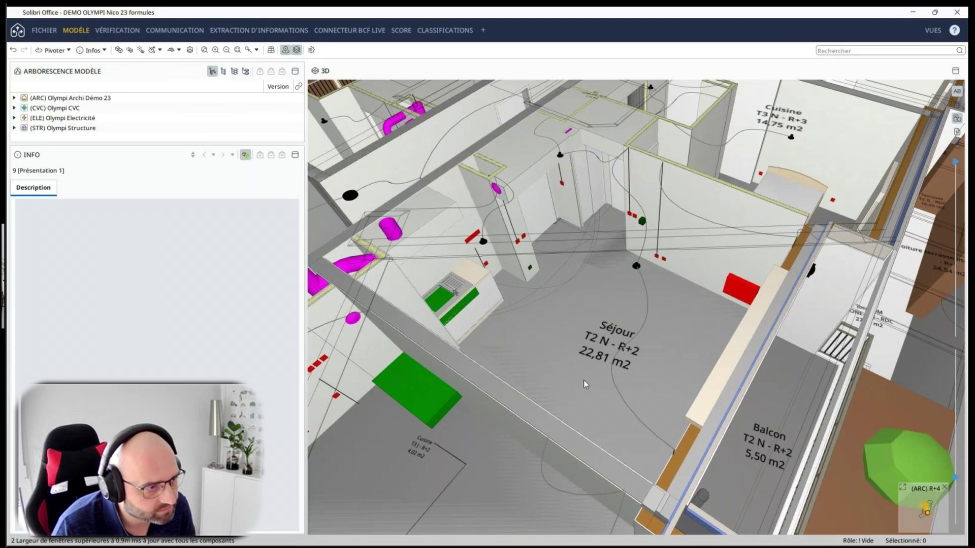
{"action": "left_click_drag", "start_coordinate": [558, 385], "coordinate": [584, 395]}
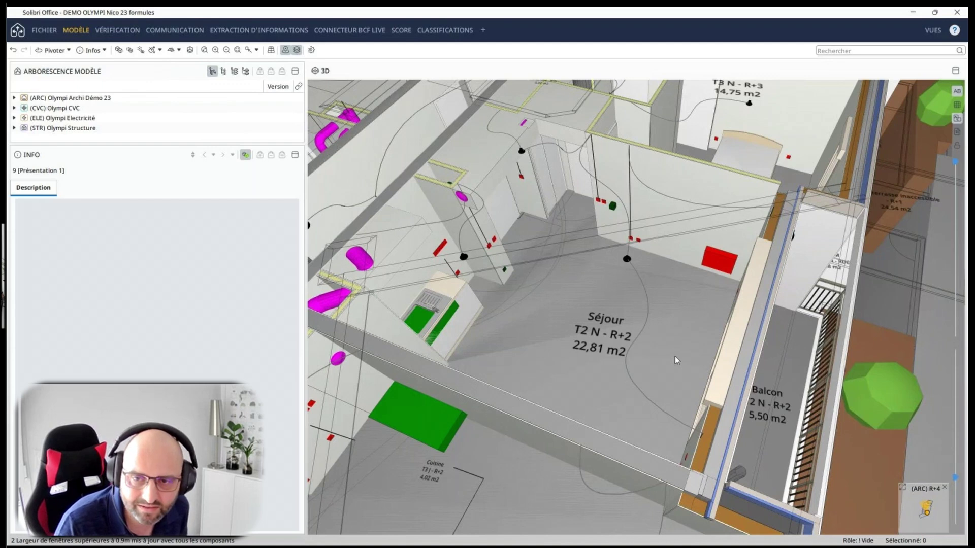
{"action": "mouse_move", "coordinate": [675, 357]}
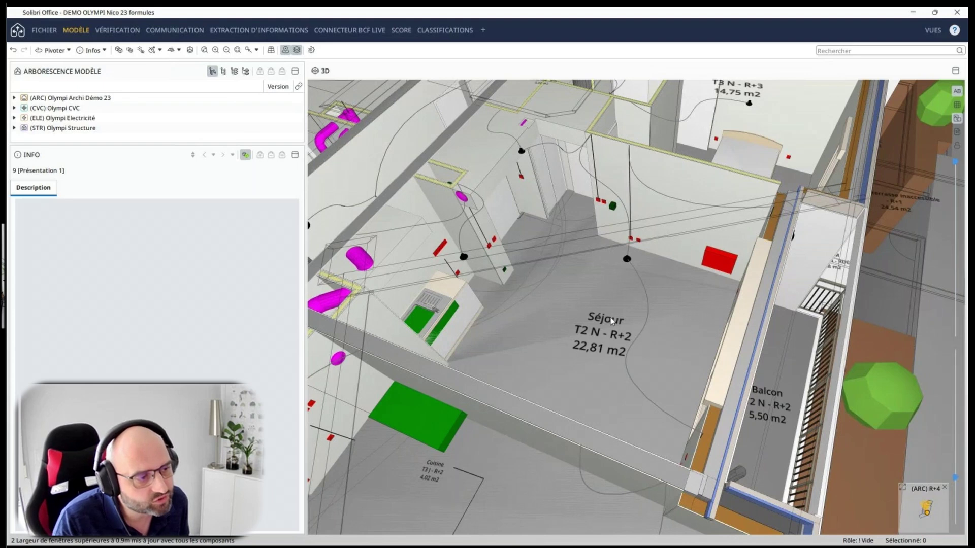
{"action": "mouse_move", "coordinate": [606, 323]}
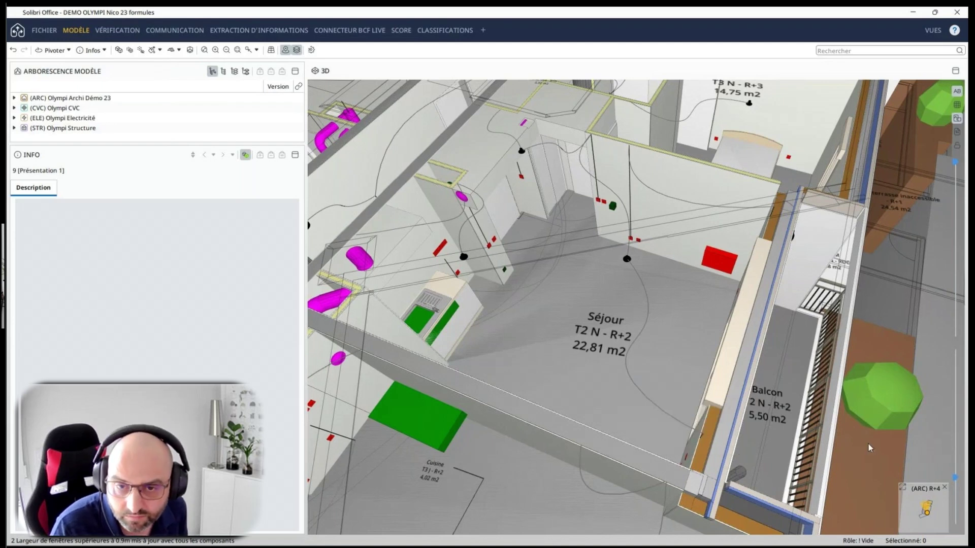
{"action": "mouse_move", "coordinate": [870, 448]}
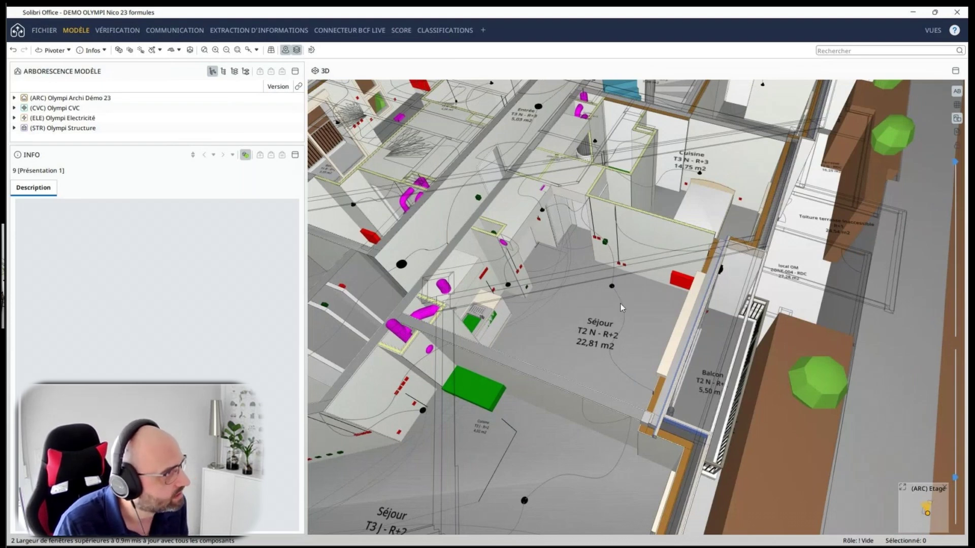
- Open the footprint settings (Empreintes) and check the property used for line 1 of the space information
{"action": "left_click", "coordinate": [44, 31]}
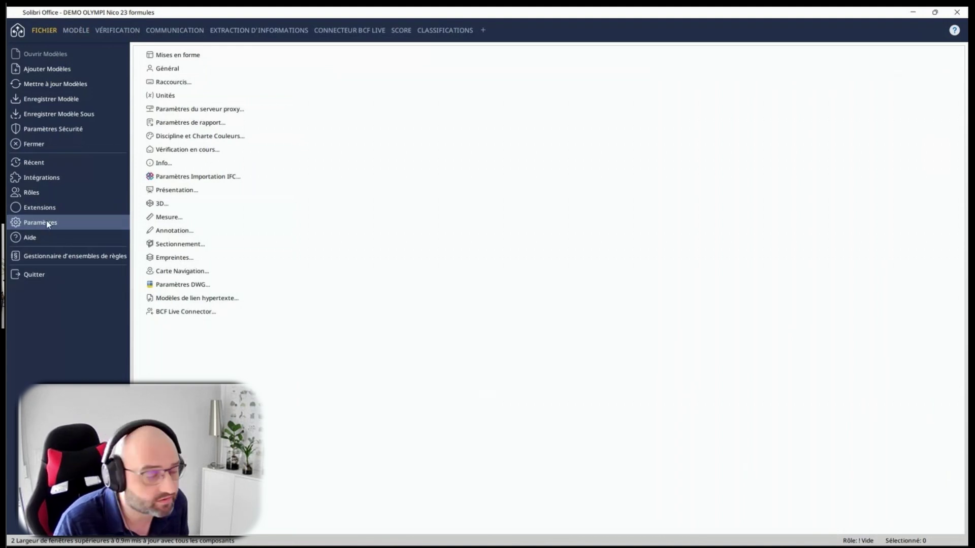
{"action": "left_click", "coordinate": [172, 260]}
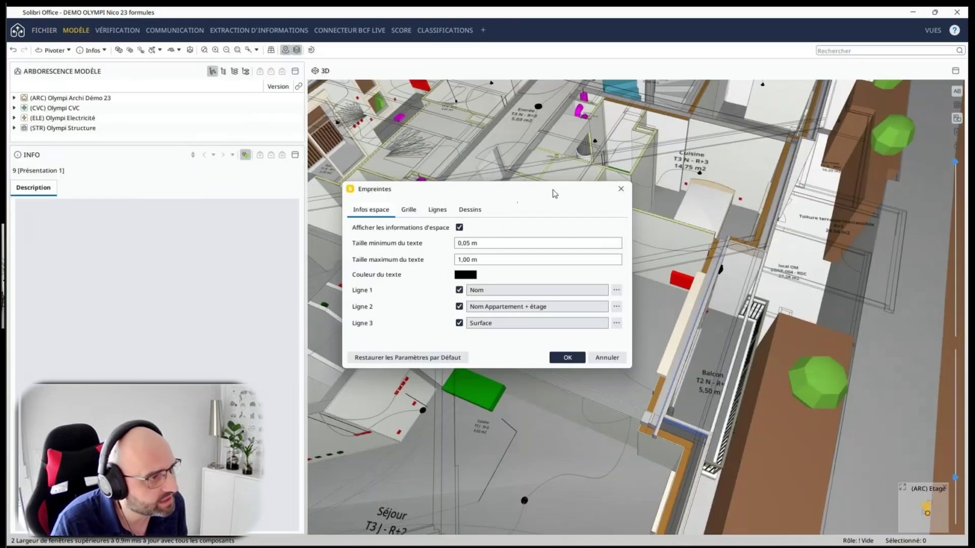
{"action": "left_click_drag", "start_coordinate": [554, 193], "coordinate": [791, 118]}
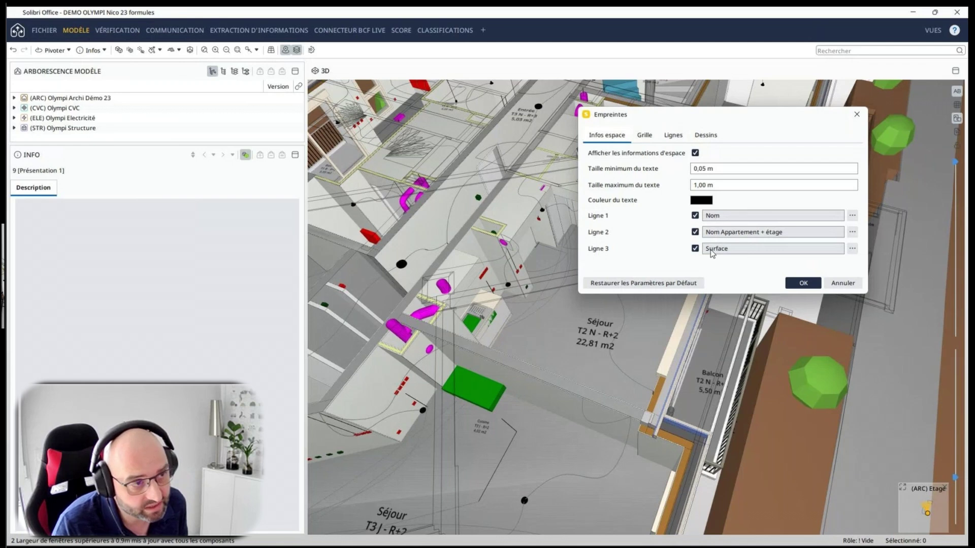
{"action": "left_click", "coordinate": [853, 215]}
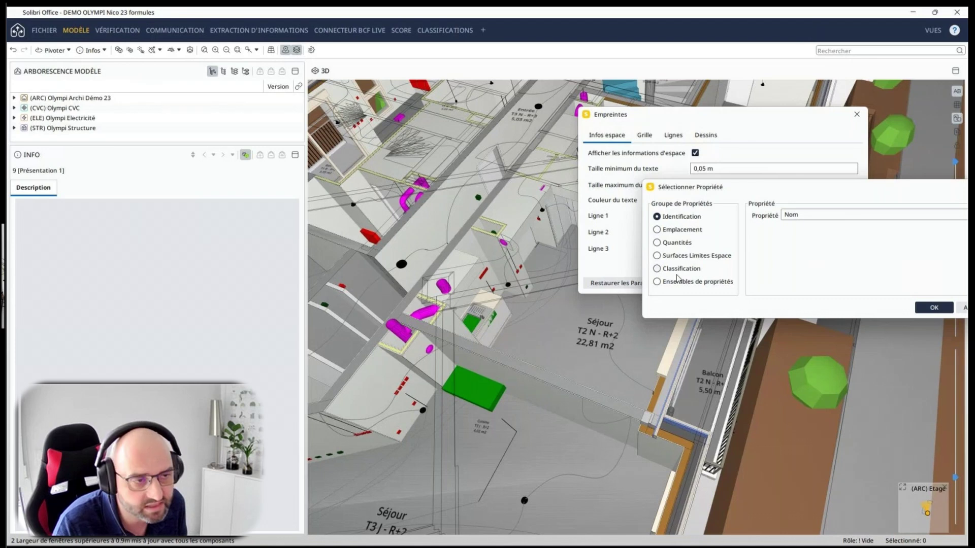
{"action": "left_click_drag", "start_coordinate": [927, 191], "coordinate": [745, 181]}
{"action": "left_click", "coordinate": [785, 297]}
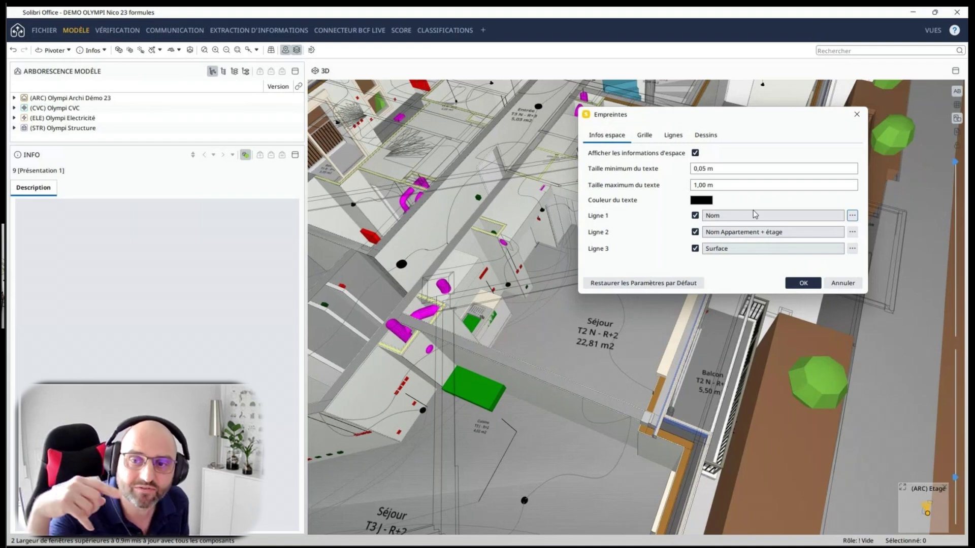
- Check the classification used for line 2 of the space information, and close the footprint settings without saving
{"action": "left_click", "coordinate": [852, 232]}
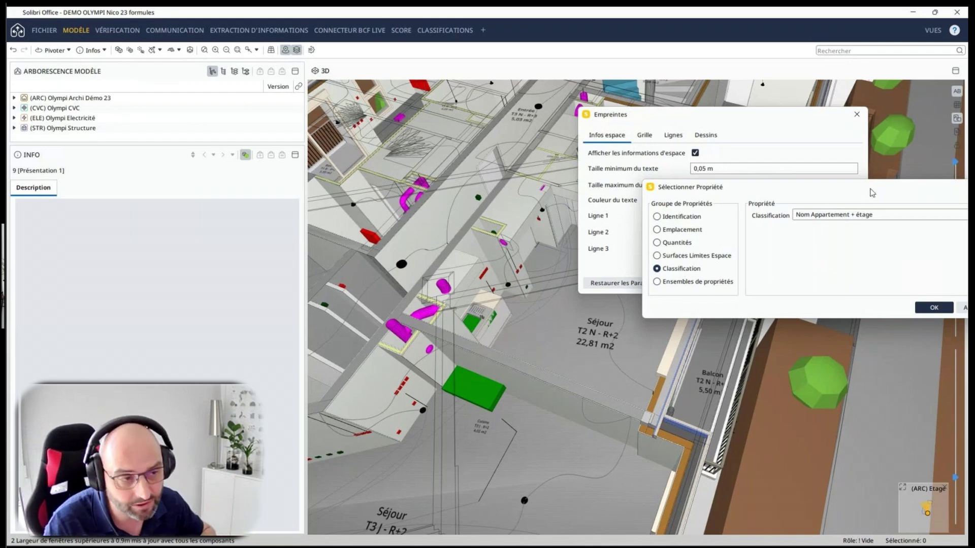
{"action": "left_click_drag", "start_coordinate": [872, 193], "coordinate": [694, 181]}
{"action": "left_click", "coordinate": [753, 296]}
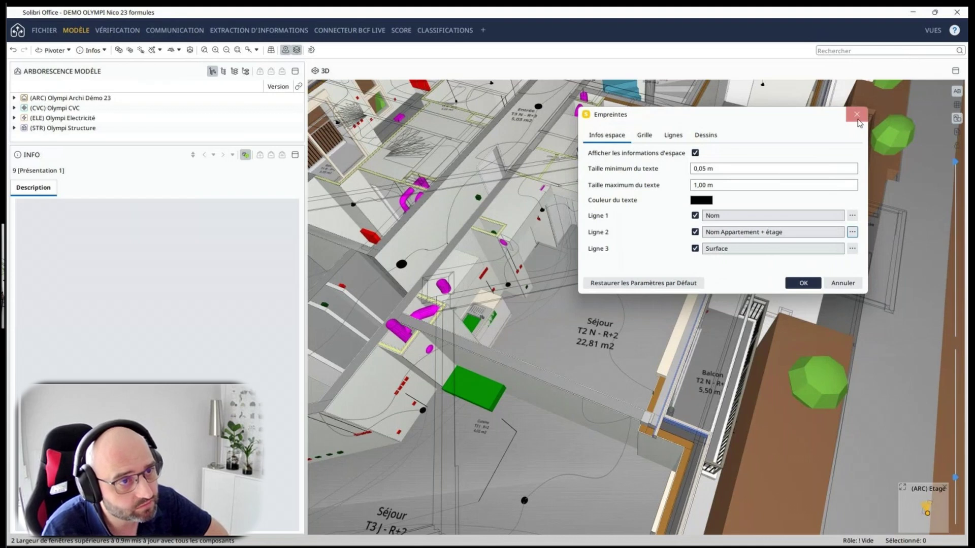
{"action": "left_click", "coordinate": [843, 283]}
- Collapse the other classification folders and open the settings of Nom Appartement + étage under 3 Empreinte
{"action": "left_click", "coordinate": [450, 30]}
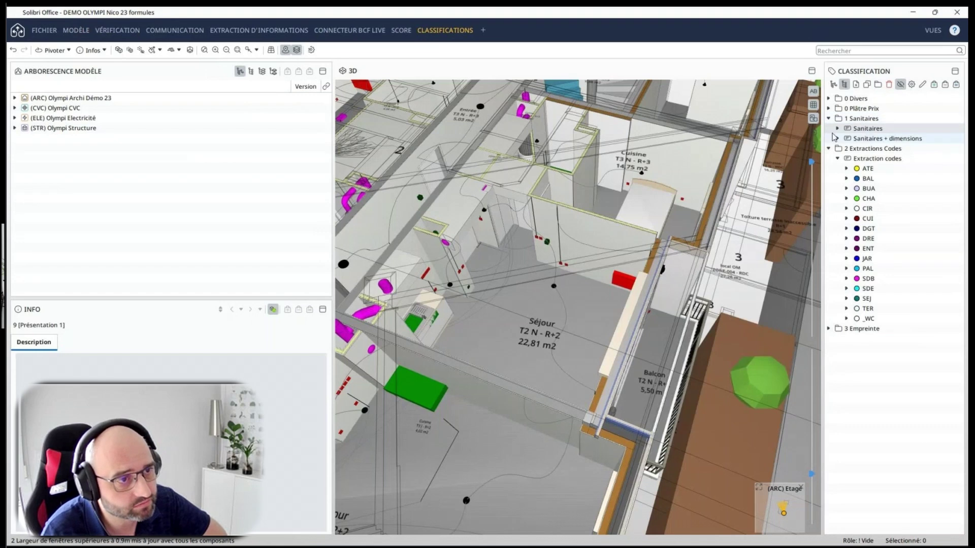
{"action": "left_click", "coordinate": [829, 119]}
{"action": "left_click", "coordinate": [829, 129]}
{"action": "left_click", "coordinate": [830, 139]}
{"action": "left_click", "coordinate": [829, 138]}
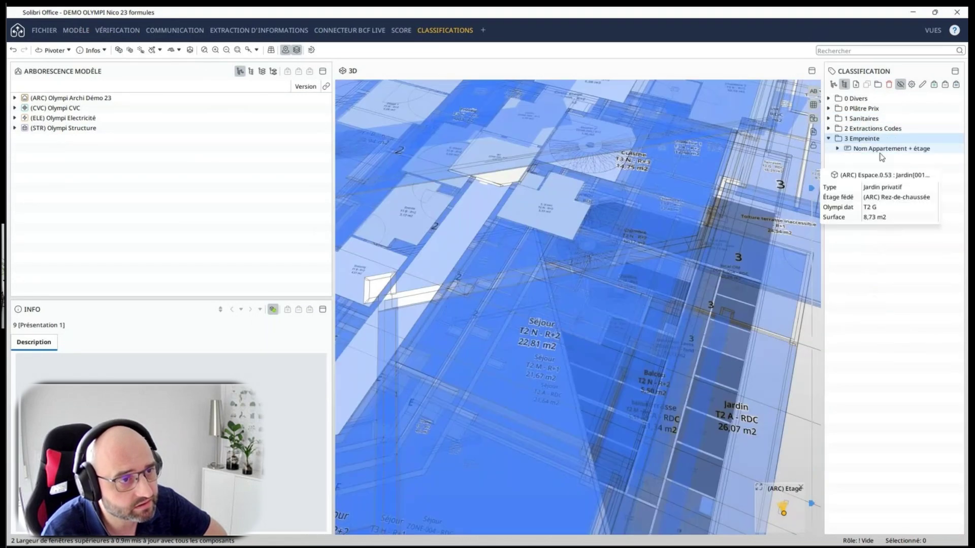
{"action": "right_click", "coordinate": [863, 149]}
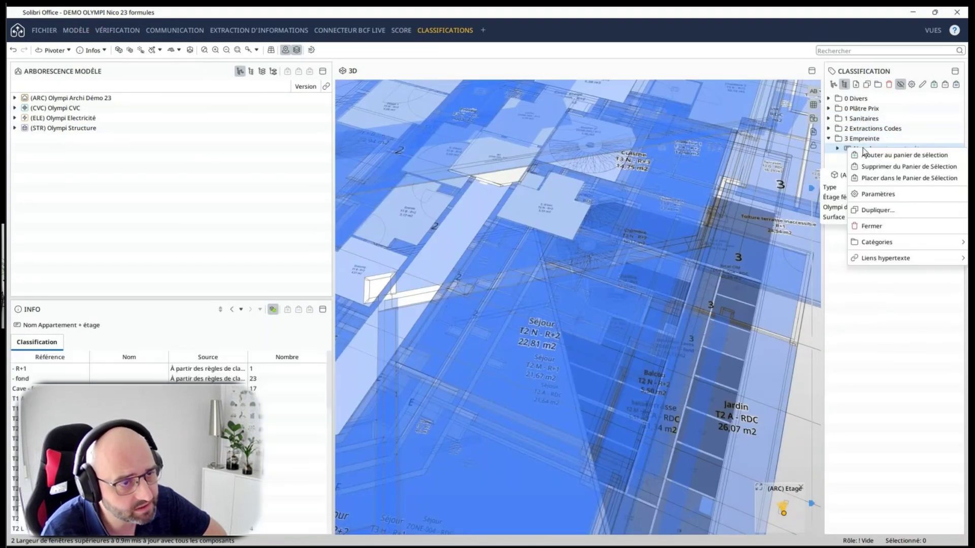
{"action": "left_click", "coordinate": [893, 195]}
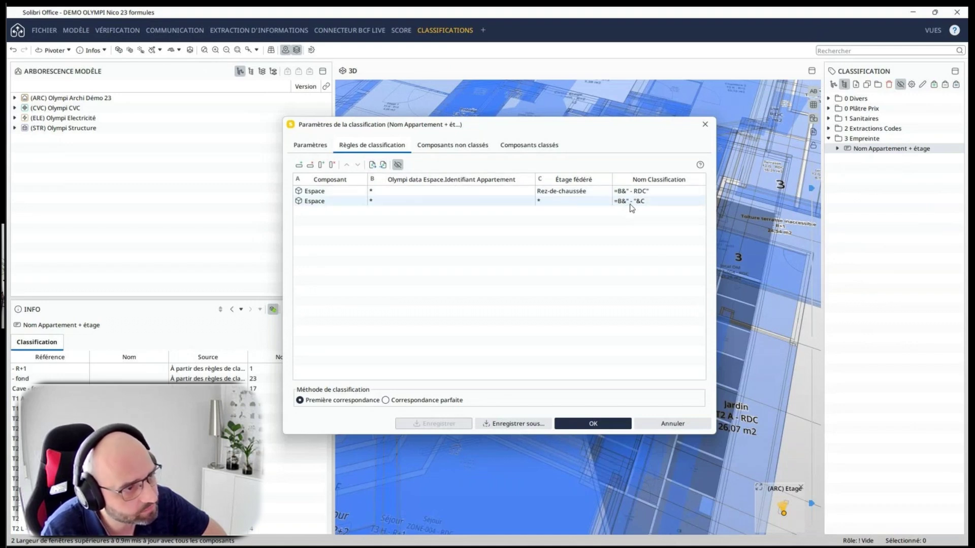
- Compare the classification's name formulas with its expanded list of classification names, and close its settings without saving
{"action": "left_click_drag", "start_coordinate": [642, 129], "coordinate": [432, 124]}
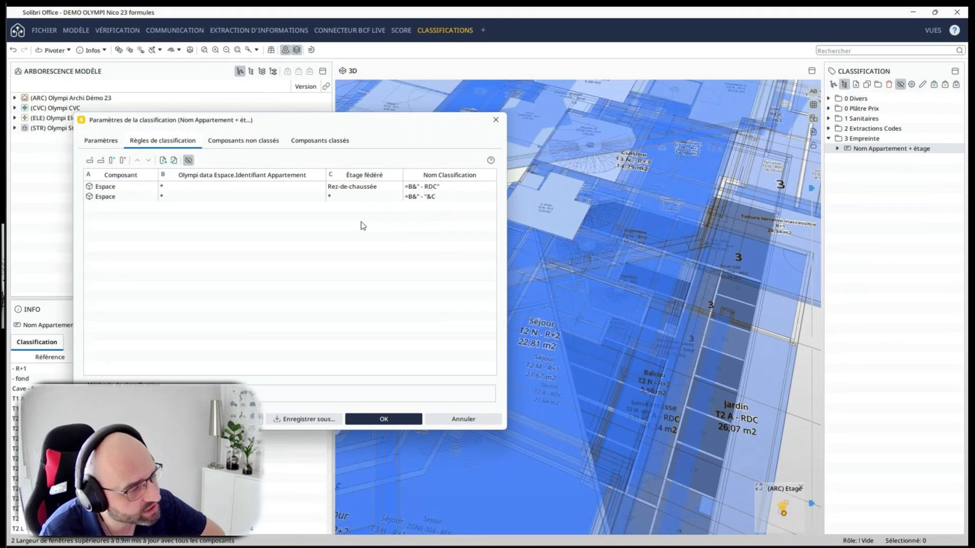
{"action": "left_click", "coordinate": [837, 149]}
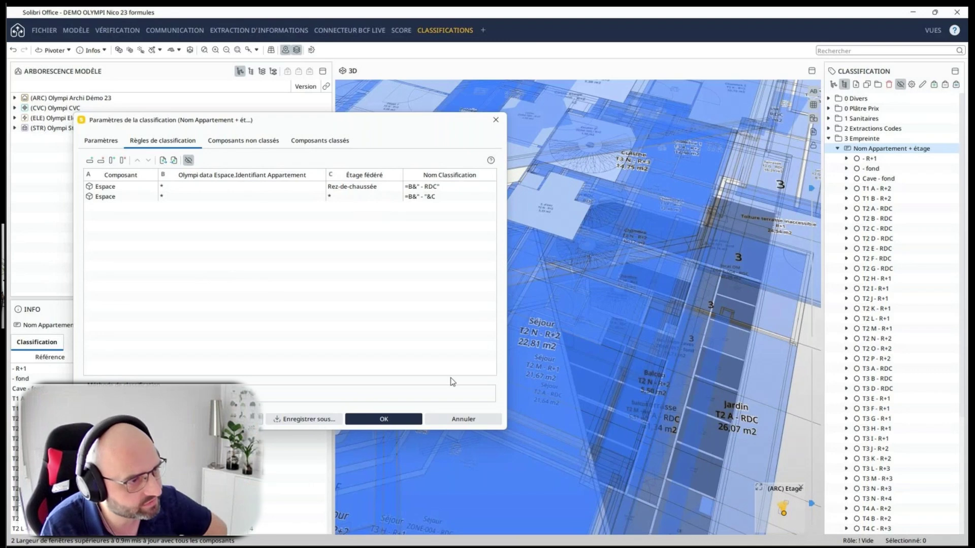
{"action": "left_click", "coordinate": [451, 198]}
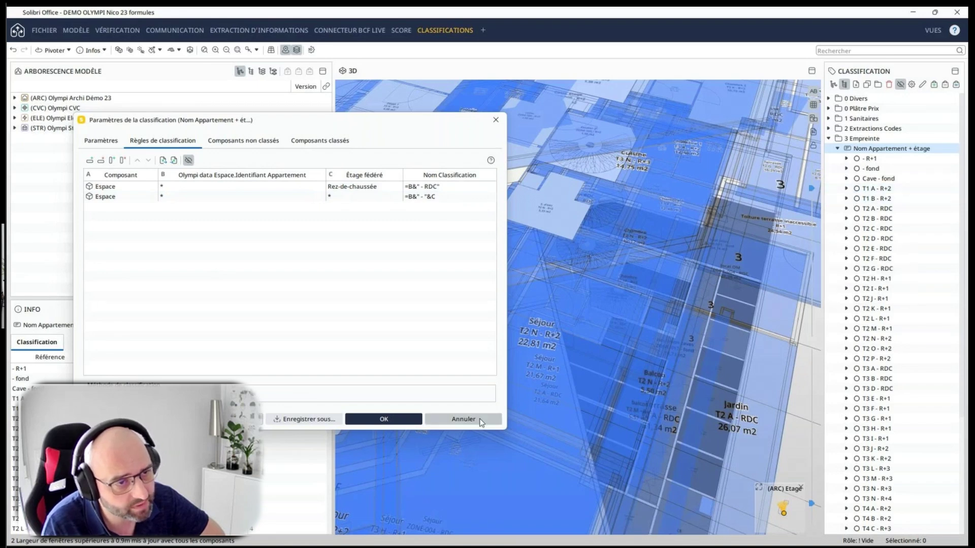
{"action": "left_click", "coordinate": [463, 419]}
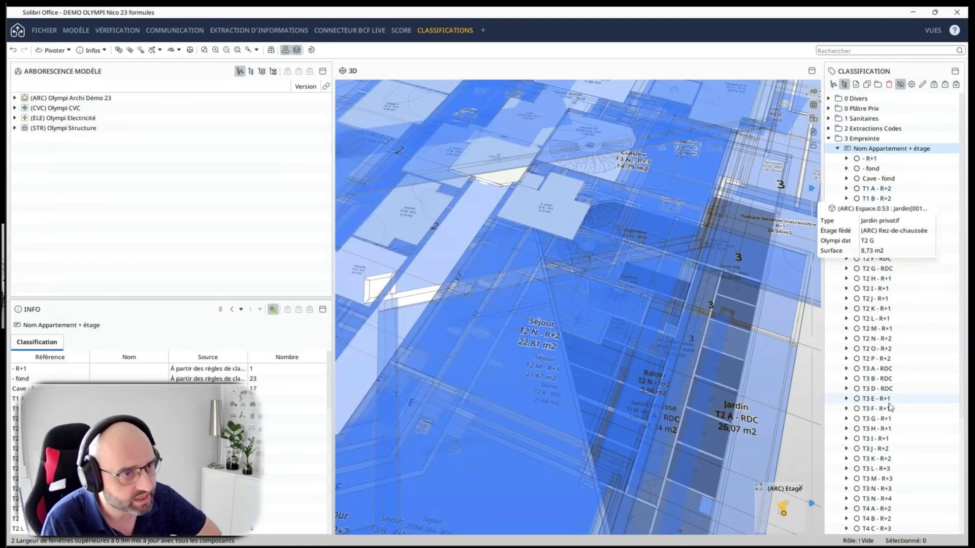
- Review the three space information lines in the footprint settings again, close them without saving, and view the whole footprint in 3D
{"action": "left_click", "coordinate": [44, 30]}
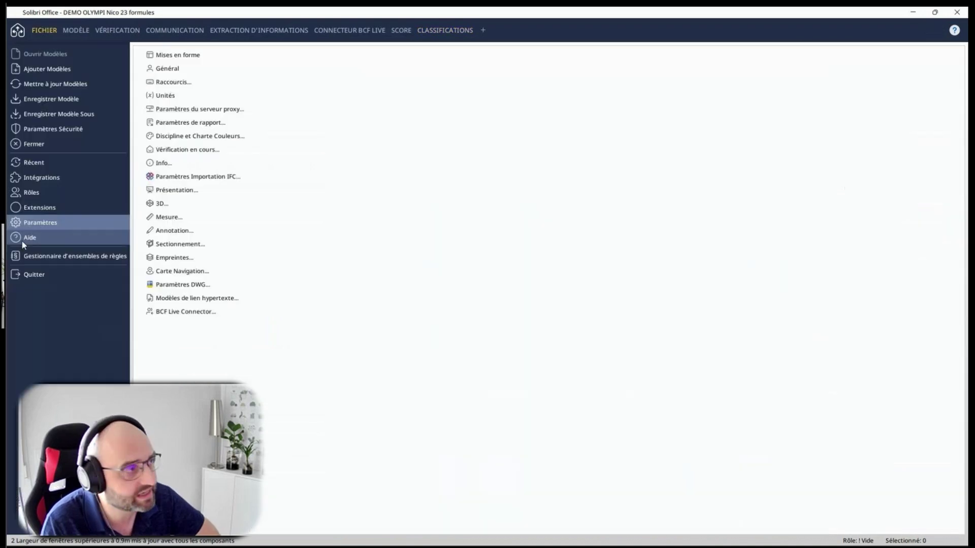
{"action": "left_click", "coordinate": [168, 258]}
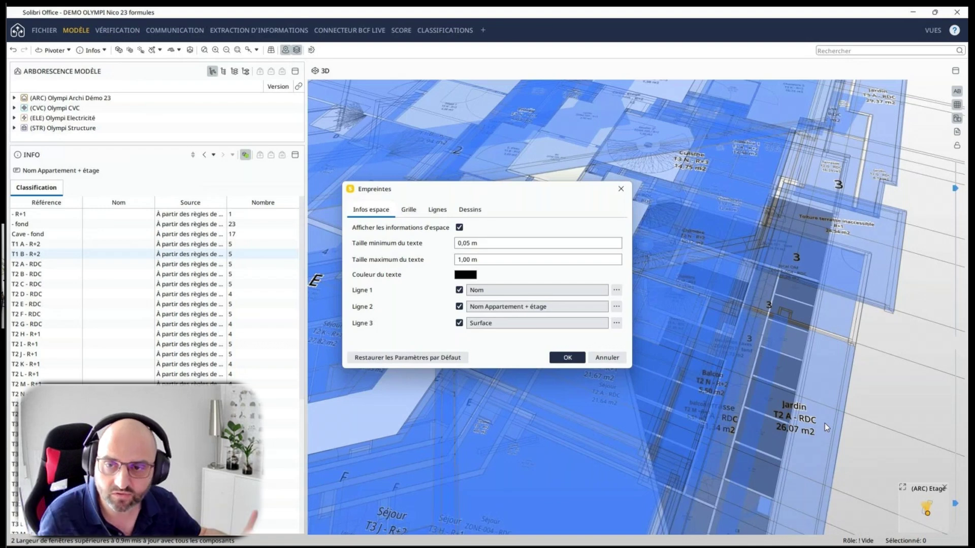
{"action": "left_click", "coordinate": [612, 358]}
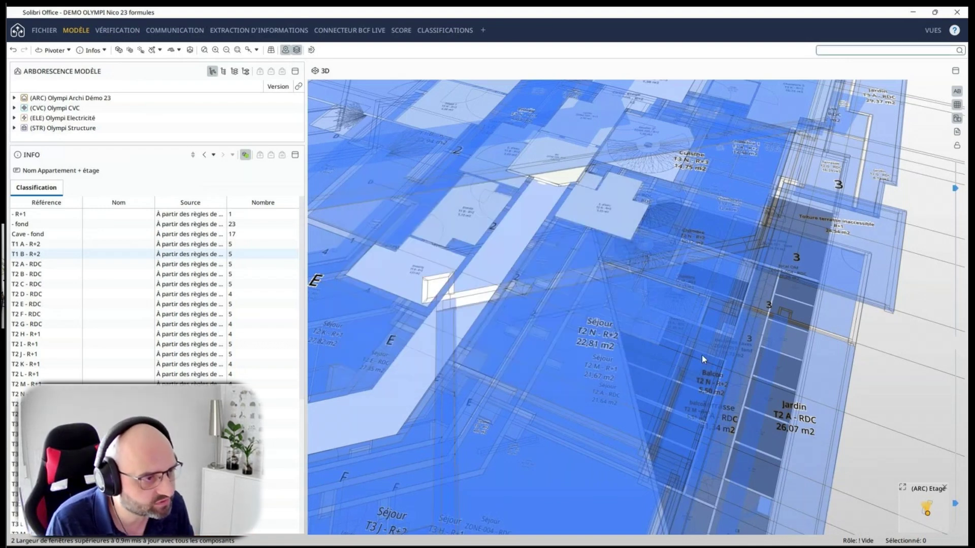
{"action": "scroll", "coordinate": [702, 355], "scroll_direction": "down", "scroll_amount": 10}
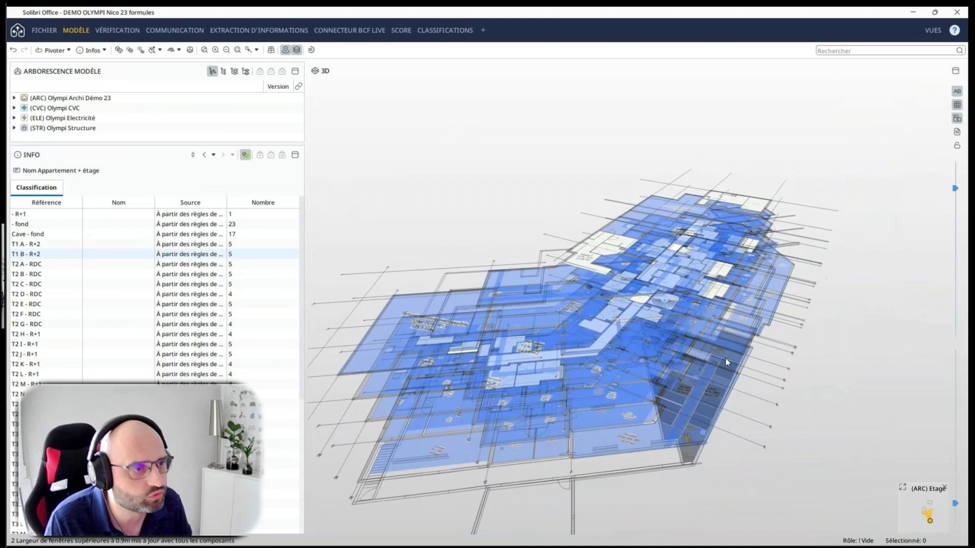